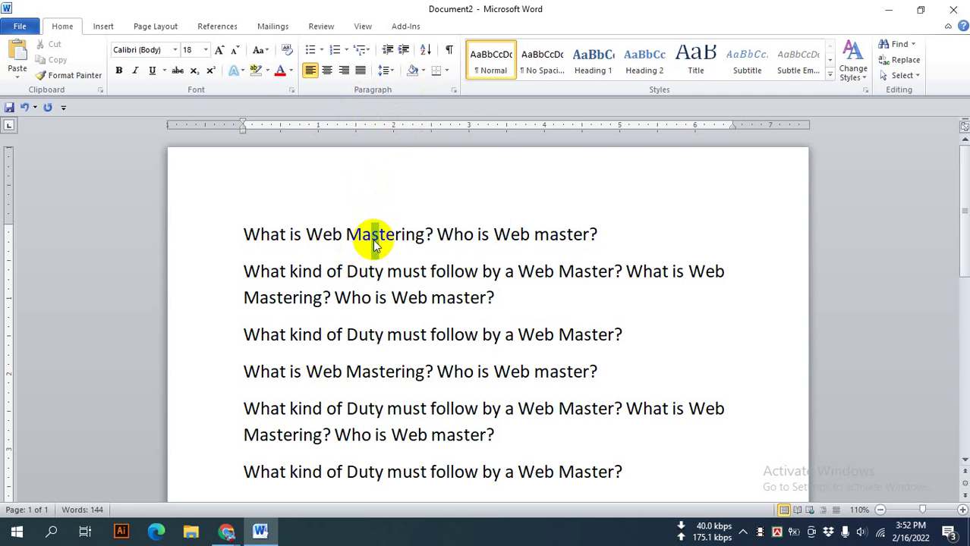
- Paste the copied text into the document near the first question line
{"action": "left_click", "coordinate": [343, 239]}
{"action": "key", "text": "ctrl+v"}
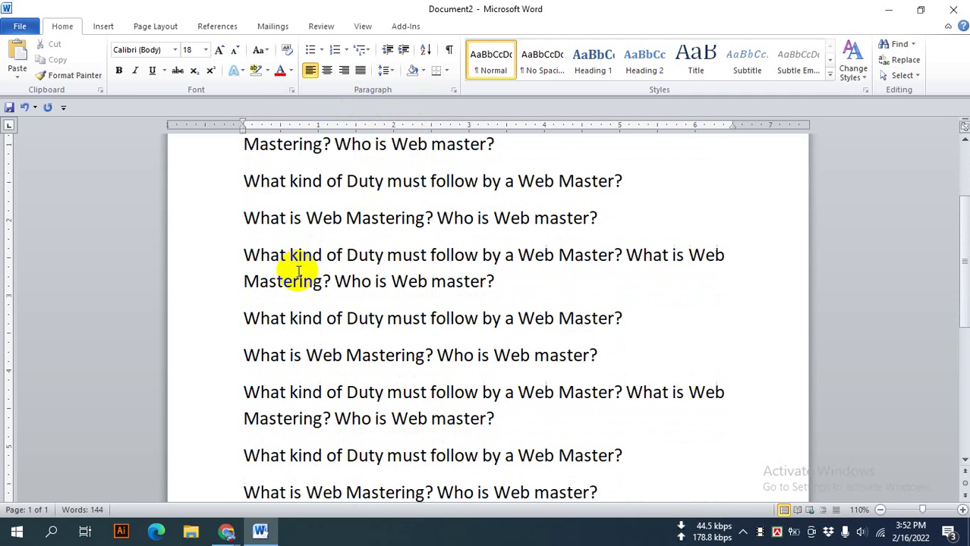
{"action": "scroll", "coordinate": [303, 266], "scroll_direction": "up", "scroll_amount": 4}
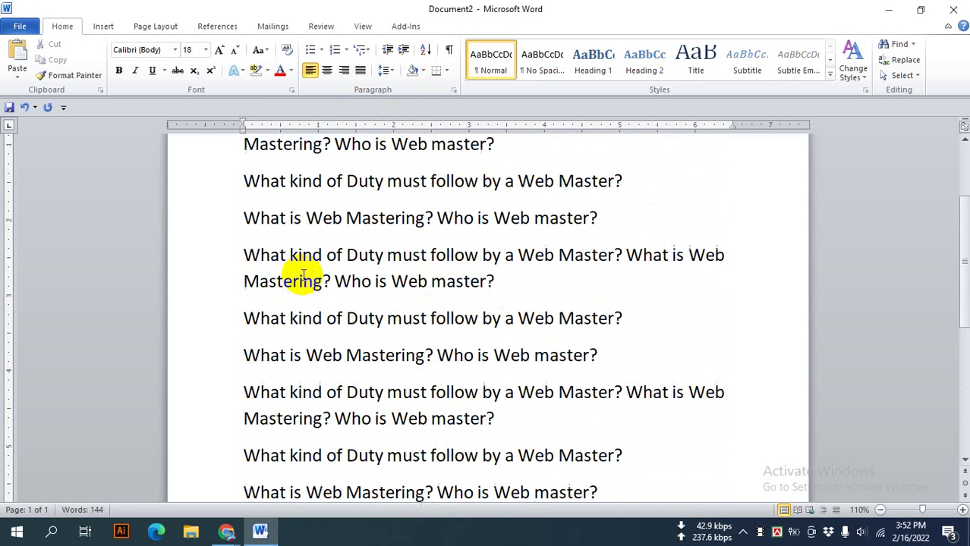
{"action": "scroll", "coordinate": [303, 274], "scroll_direction": "up", "scroll_amount": 4}
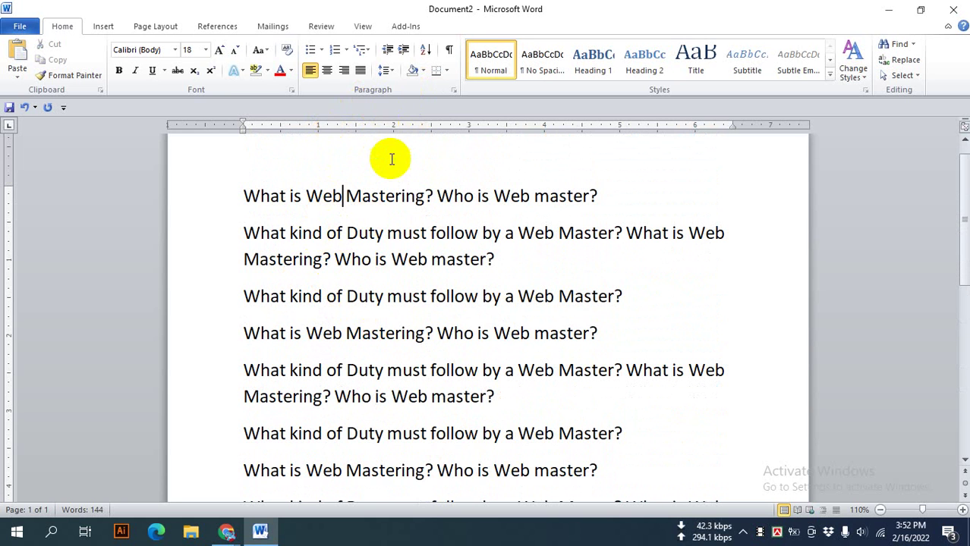
{"action": "left_click", "coordinate": [347, 196]}
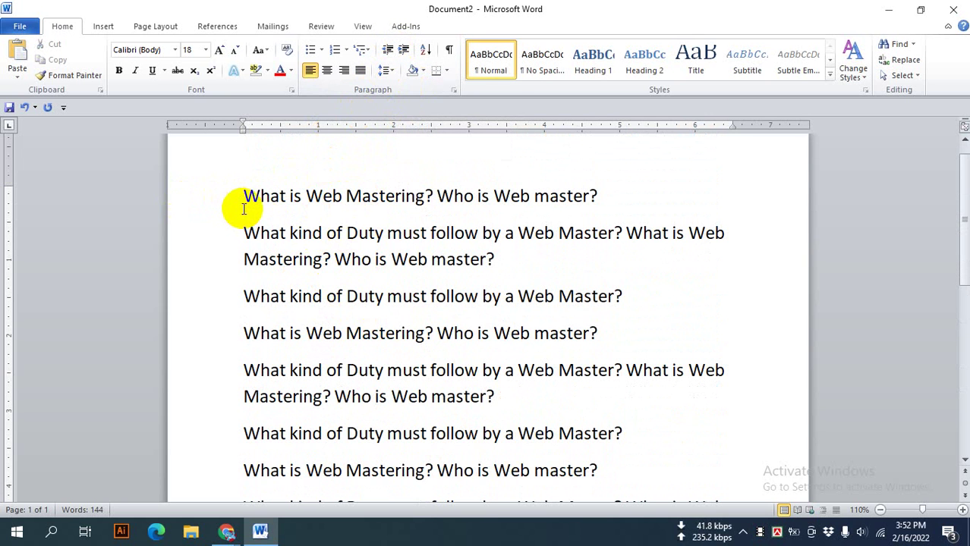
{"action": "scroll", "coordinate": [218, 221], "scroll_direction": "up", "scroll_amount": 2}
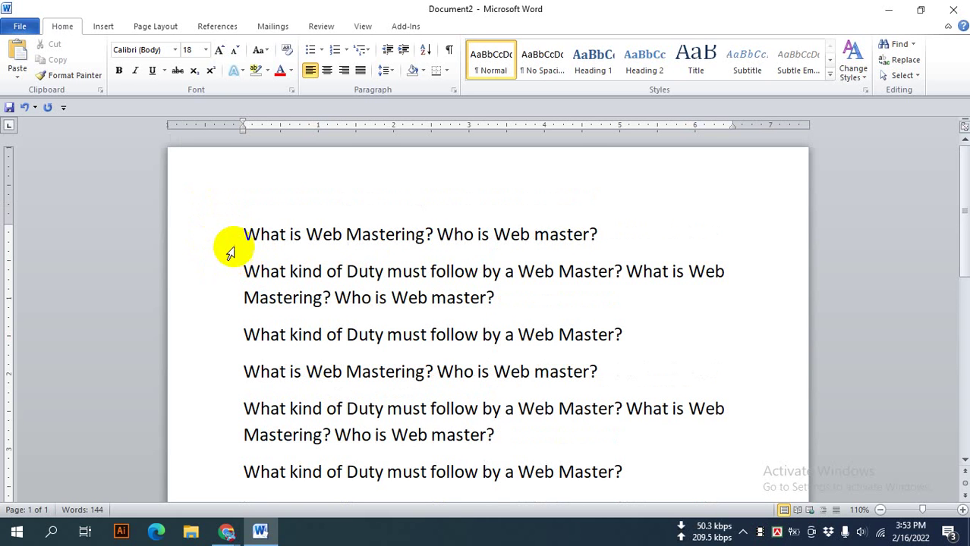
- Indent the first line, 'What is Web Mastering? Who is Web master?', by half an inch
{"action": "left_click", "coordinate": [239, 234]}
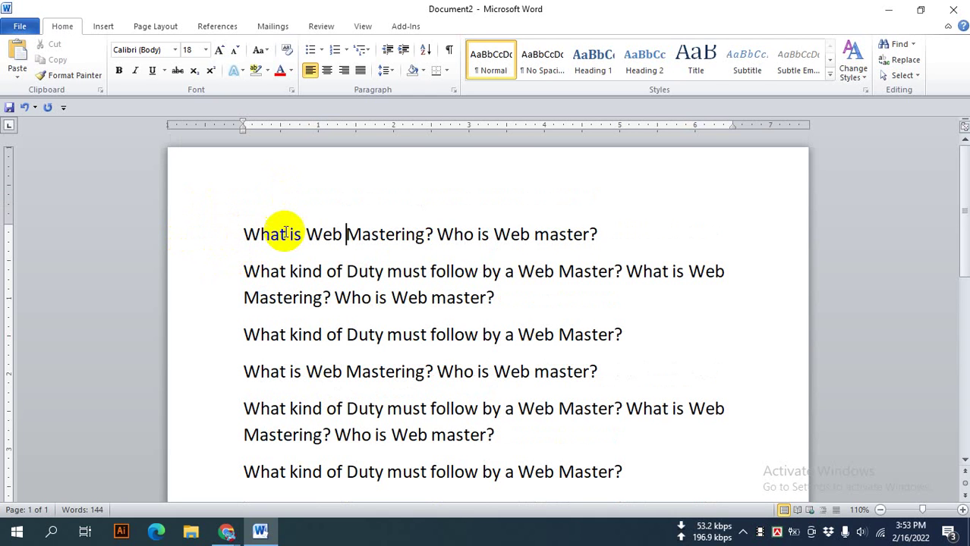
{"action": "left_click", "coordinate": [243, 235]}
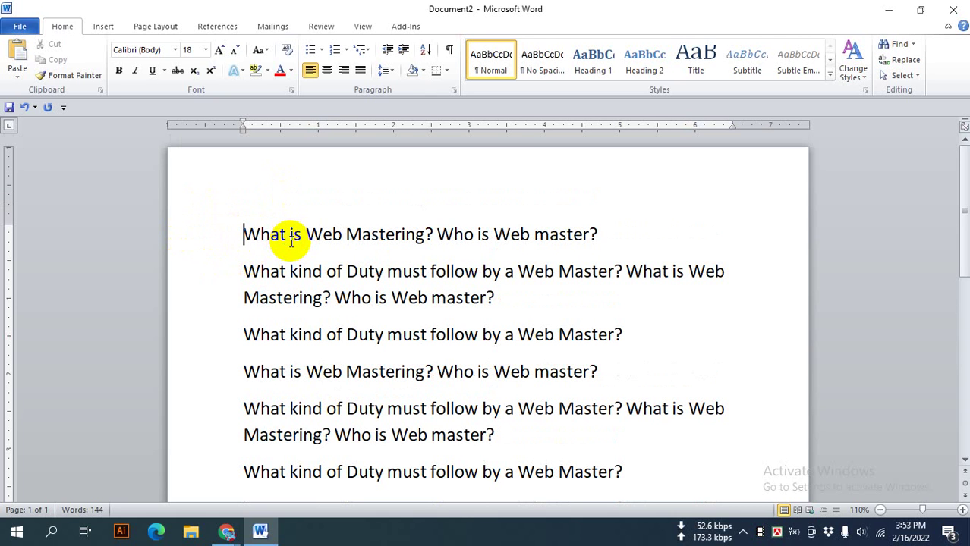
{"action": "key", "text": "Tab"}
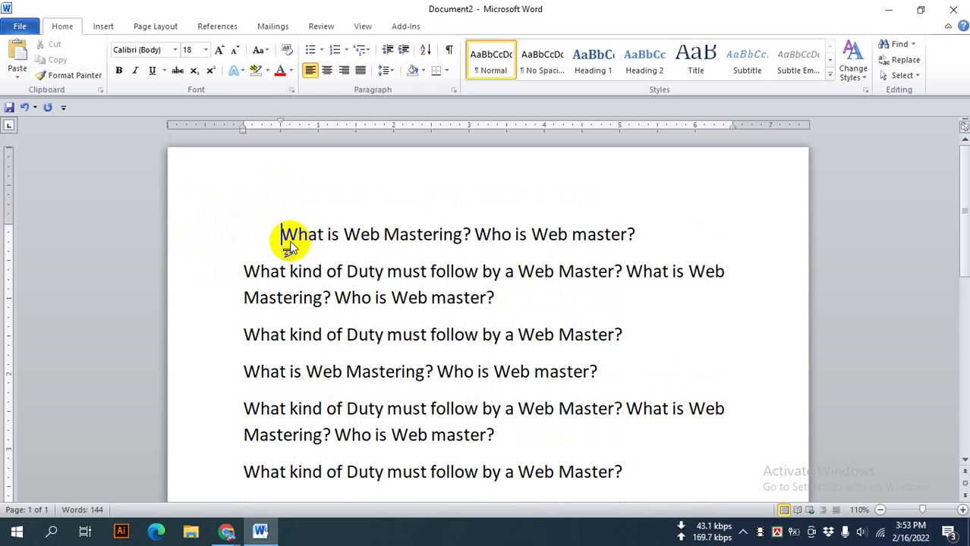
{"action": "key", "text": "Return"}
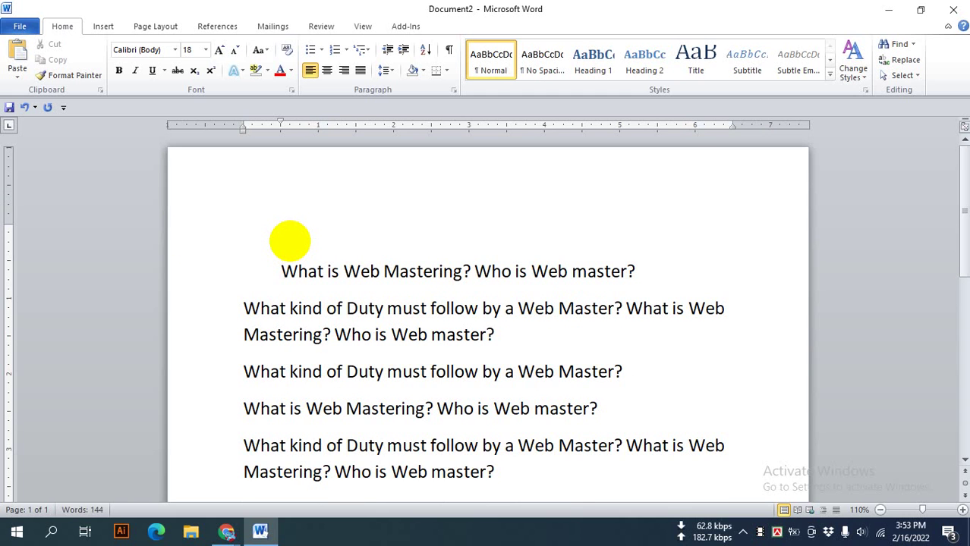
{"action": "key", "text": "ctrl+z"}
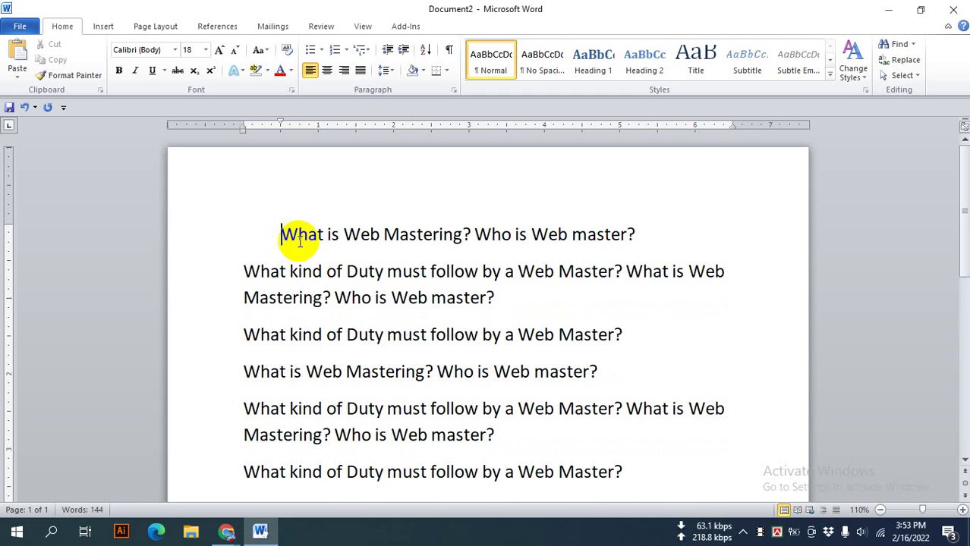
- Delete the Tab indent so 'What is Web Mastering? Who is Web master?' starts flush left
{"action": "left_click_drag", "start_coordinate": [244, 249], "coordinate": [260, 370]}
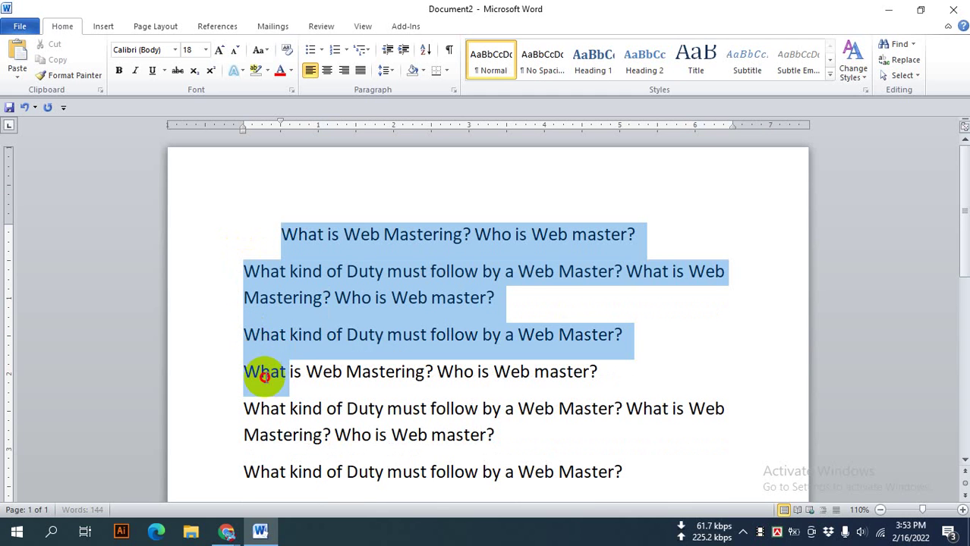
{"action": "left_click", "coordinate": [282, 273]}
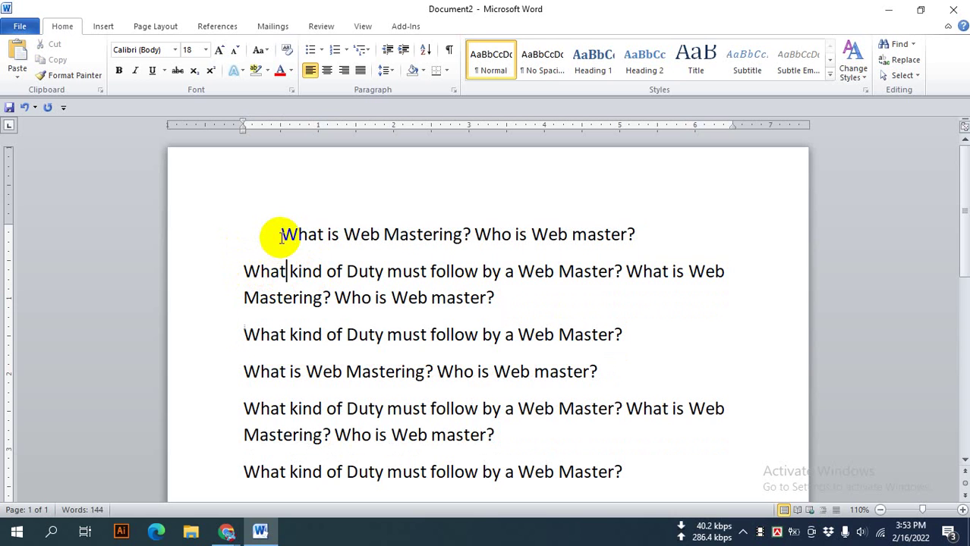
{"action": "left_click", "coordinate": [281, 236]}
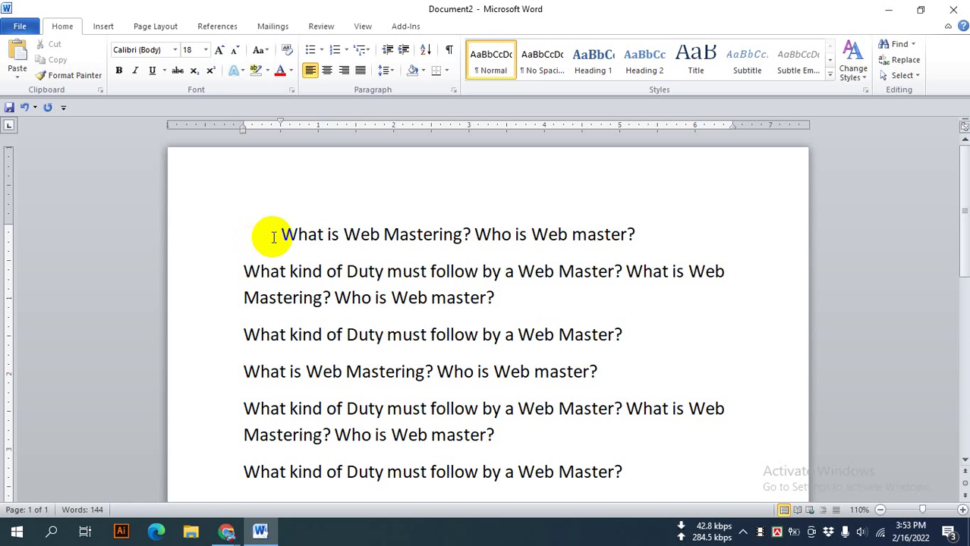
{"action": "key", "text": "BackSpace"}
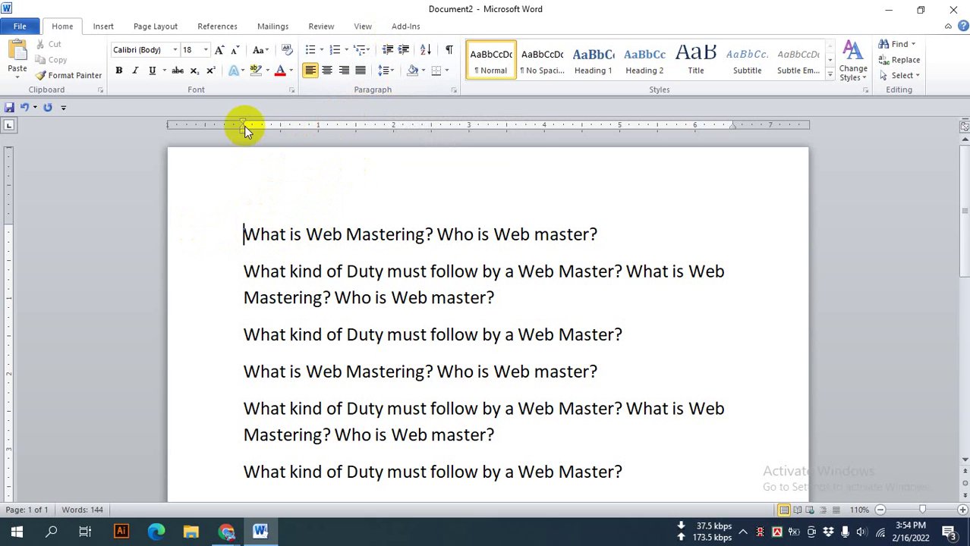
- Indent the first question paragraph three Increase Indent steps, about 1.5 inches
{"action": "left_click", "coordinate": [406, 52]}
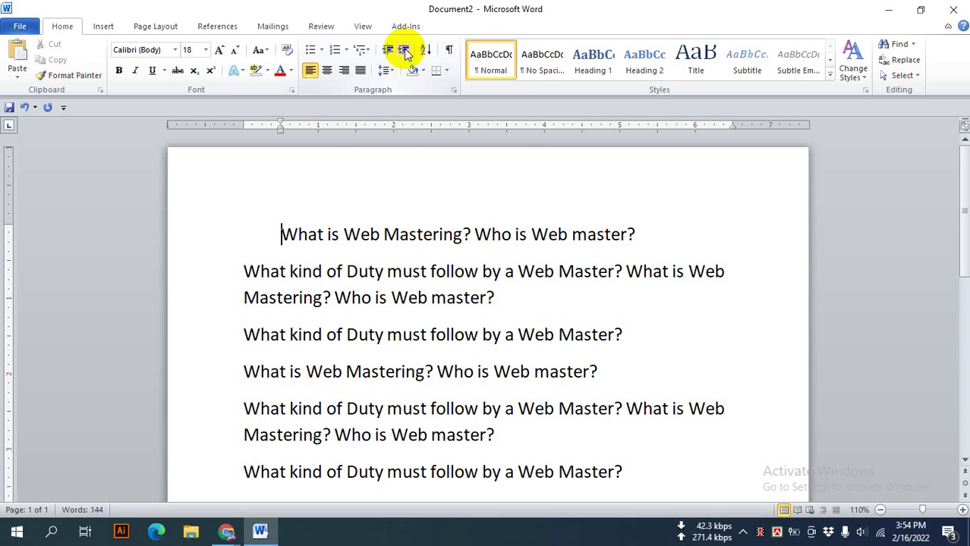
{"action": "left_click", "coordinate": [405, 51]}
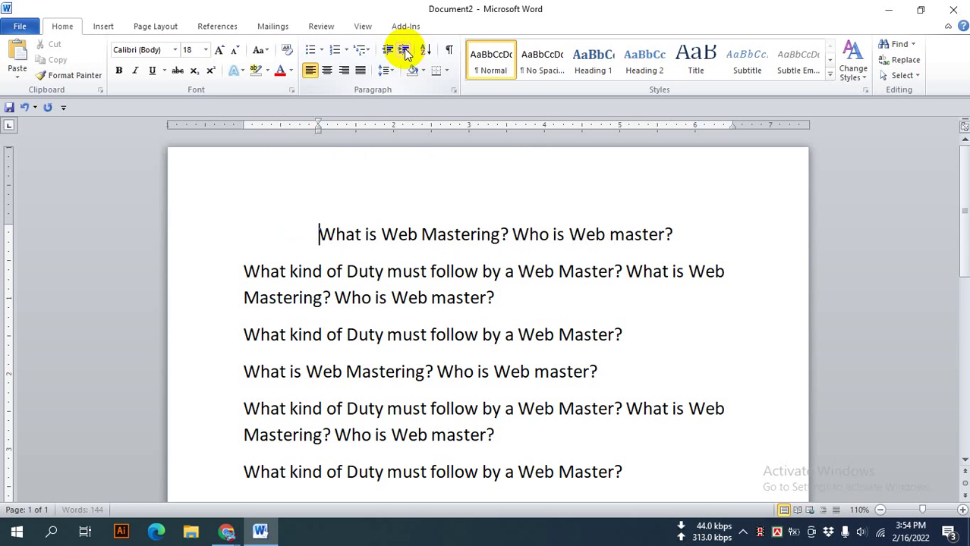
{"action": "left_click", "coordinate": [405, 51]}
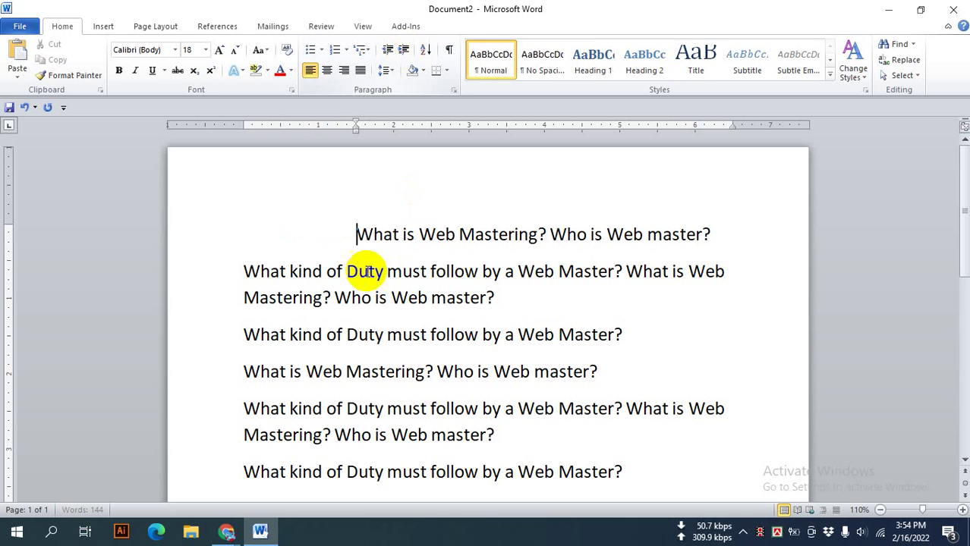
- Select the following question paragraphs and indent them several steps with Increase Indent and Ctrl+M
{"action": "left_click_drag", "start_coordinate": [243, 271], "coordinate": [389, 362]}
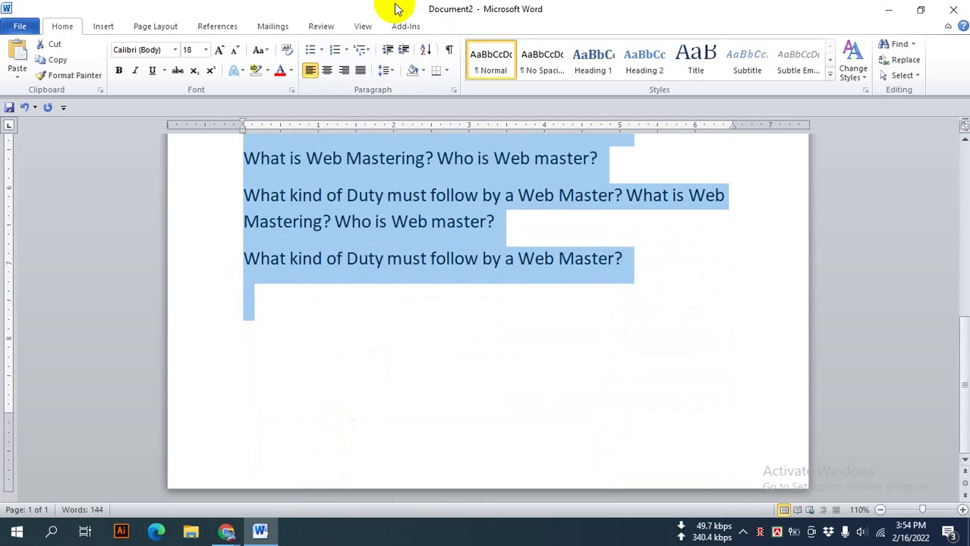
{"action": "left_click", "coordinate": [406, 52]}
{"action": "scroll", "coordinate": [297, 274], "scroll_direction": "up", "scroll_amount": 5}
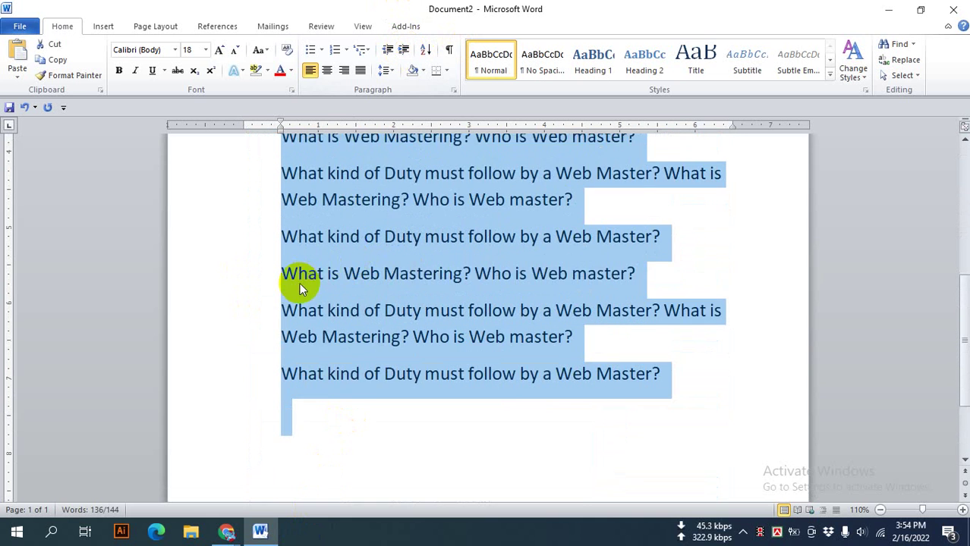
{"action": "scroll", "coordinate": [296, 275], "scroll_direction": "up", "scroll_amount": 1}
{"action": "scroll", "coordinate": [300, 290], "scroll_direction": "up", "scroll_amount": 3}
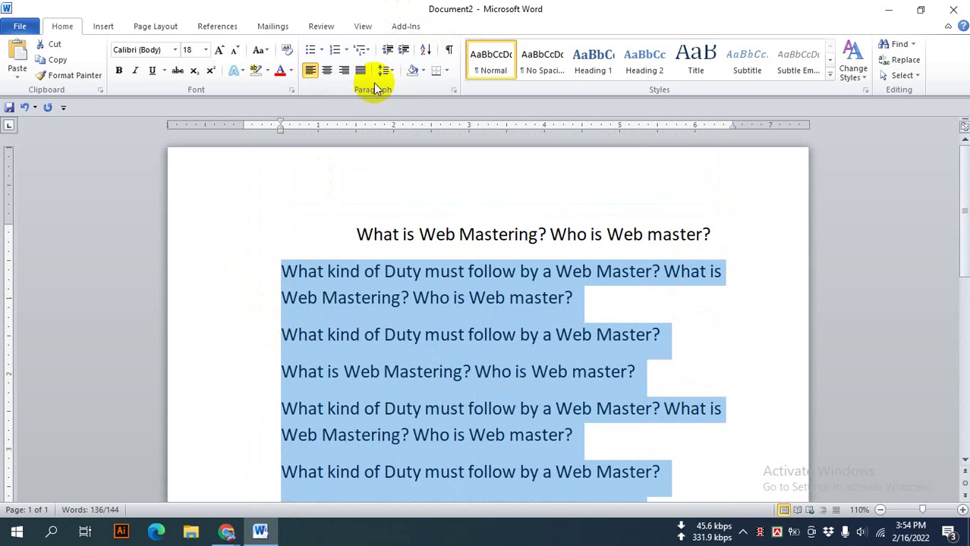
{"action": "left_click", "coordinate": [404, 53]}
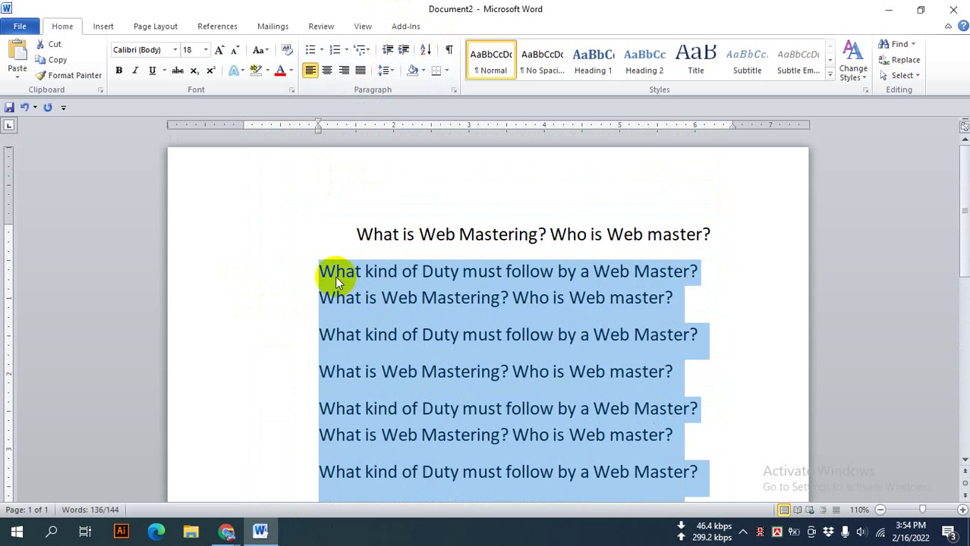
{"action": "key", "text": "ctrl+m"}
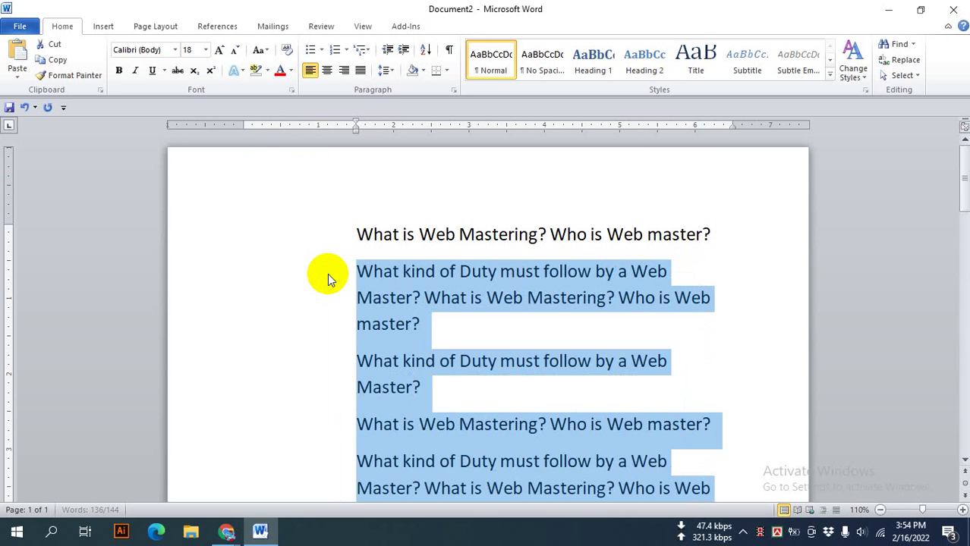
{"action": "key", "text": "ctrl+m"}
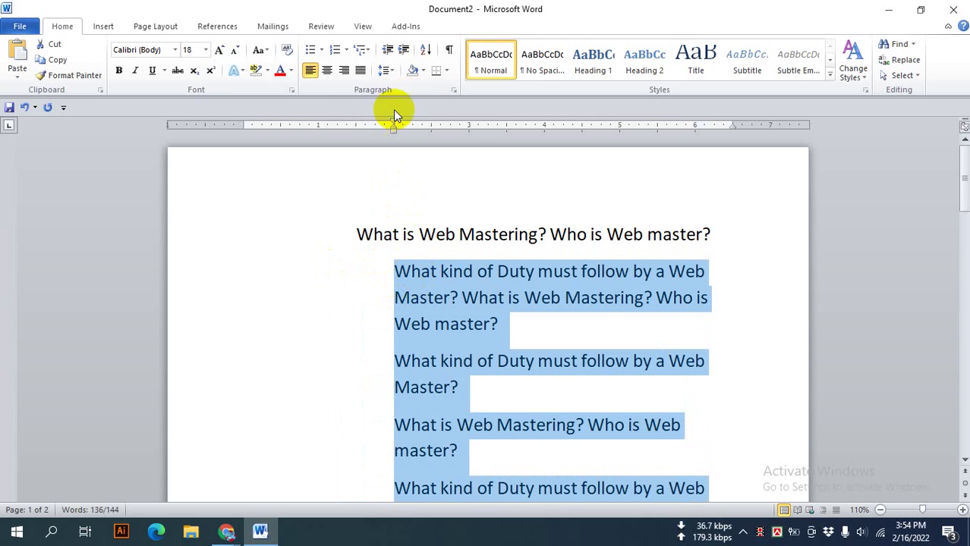
- Bring the following paragraphs back to the left margin with Decrease Indent and Ctrl+Shift+M
{"action": "left_click", "coordinate": [389, 52]}
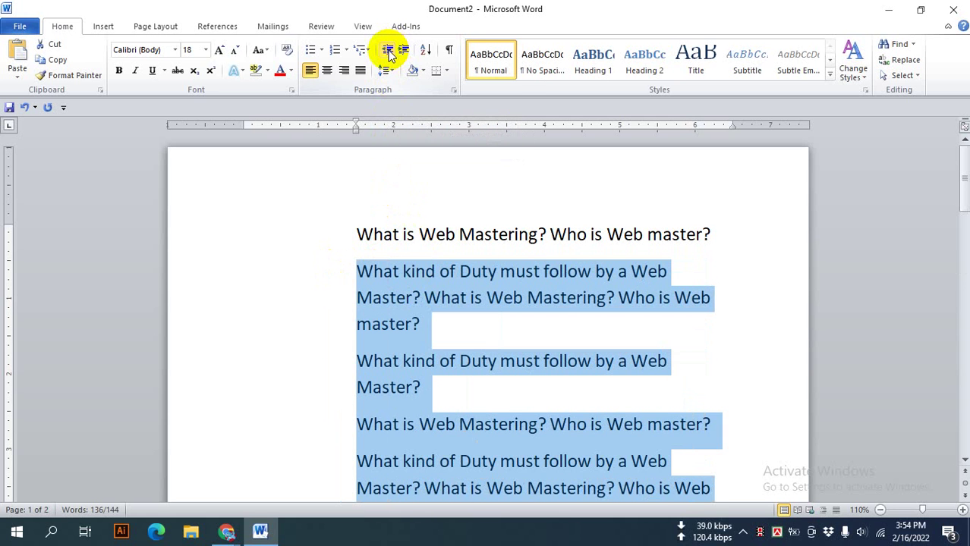
{"action": "left_click", "coordinate": [389, 51]}
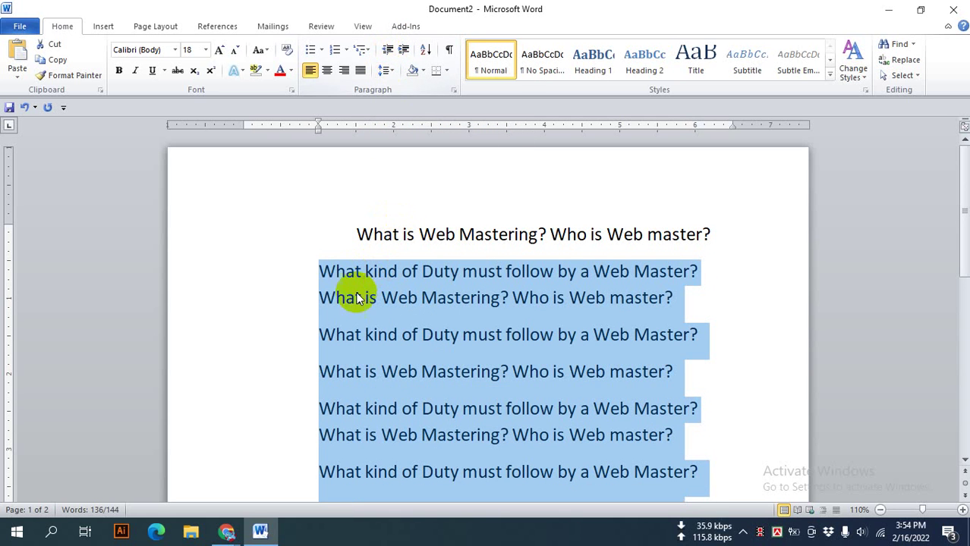
{"action": "key", "text": "ctrl+shift+m"}
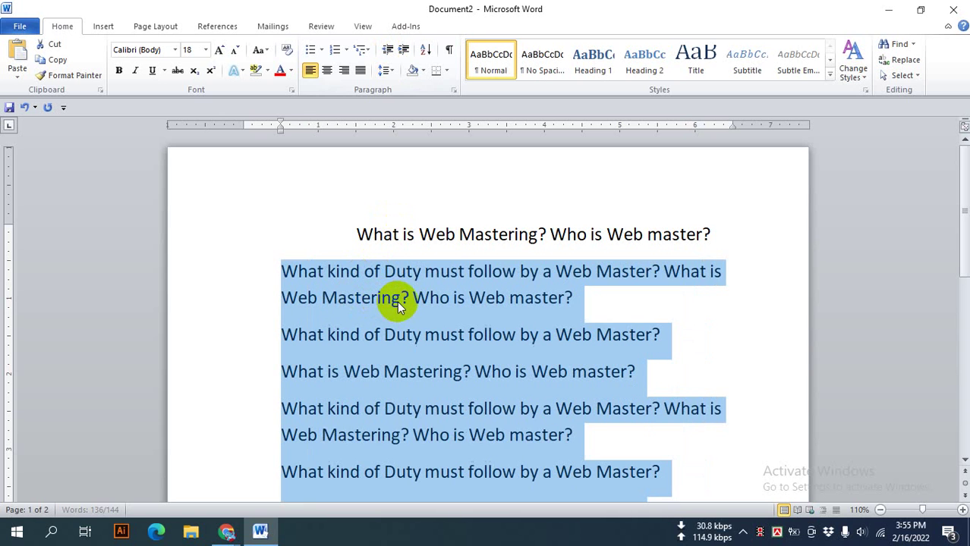
{"action": "key", "text": "ctrl+shift+m"}
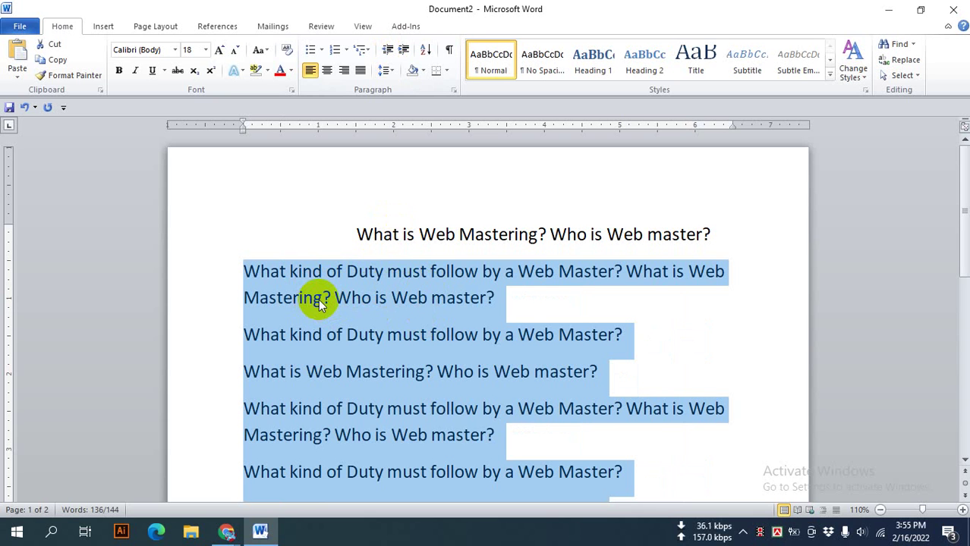
- Remove the first line's Tab indent and indent the first question paragraph half an inch
{"action": "left_click", "coordinate": [355, 251]}
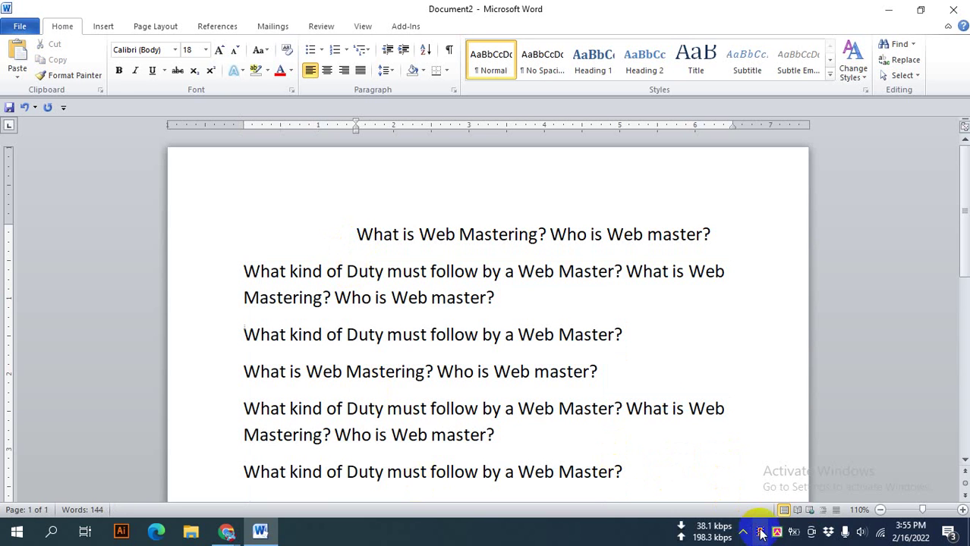
{"action": "left_click", "coordinate": [327, 237]}
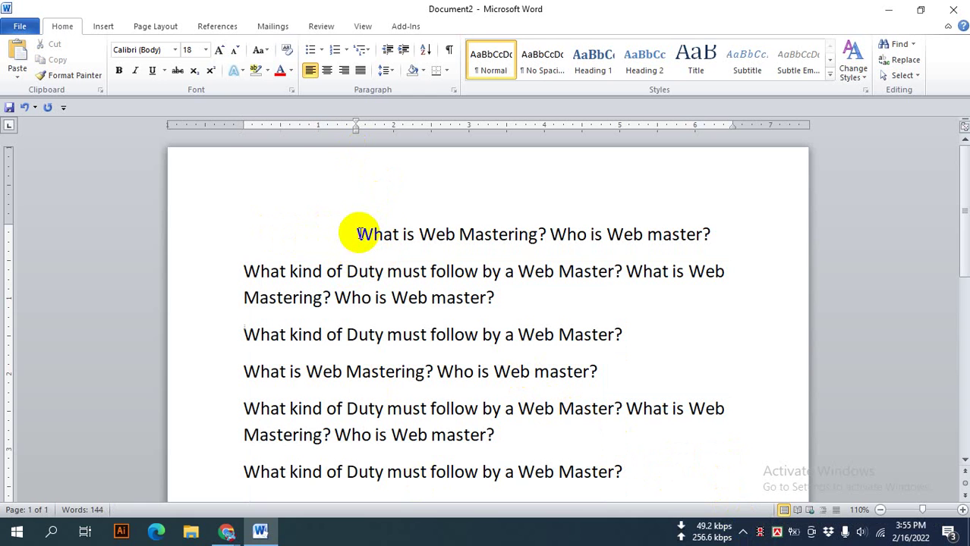
{"action": "key", "text": "BackSpace"}
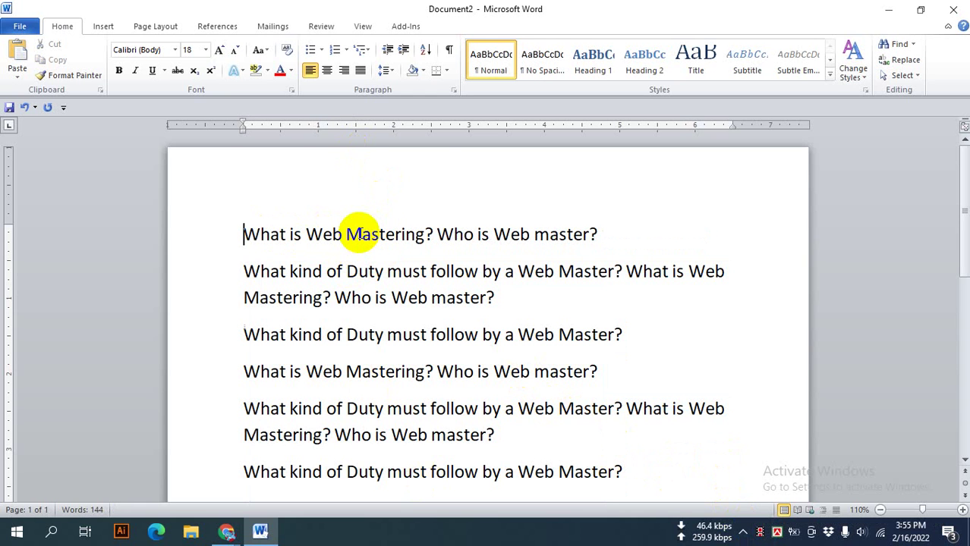
{"action": "left_click", "coordinate": [400, 50]}
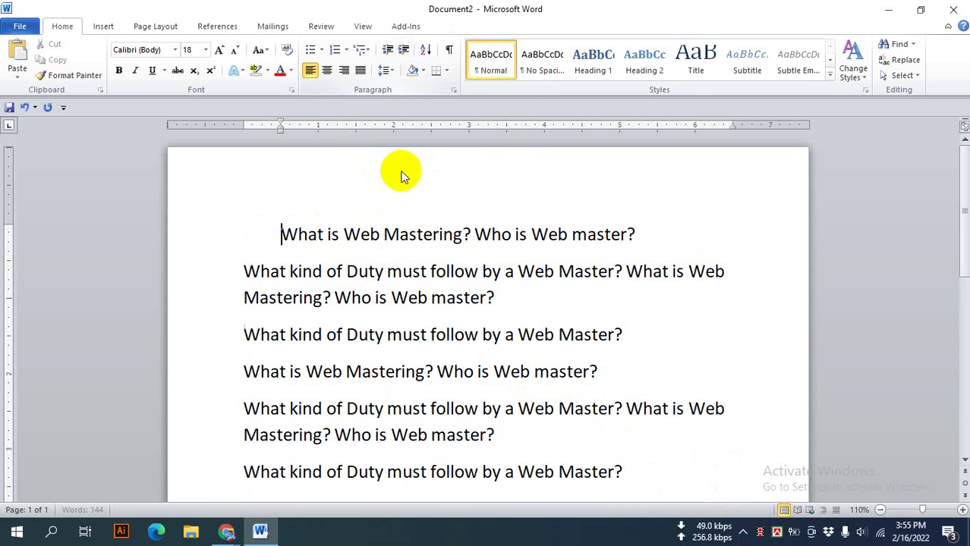
- Indent the second question paragraph half an inch as well
{"action": "left_click_drag", "start_coordinate": [244, 297], "coordinate": [493, 296]}
{"action": "left_click", "coordinate": [402, 49]}
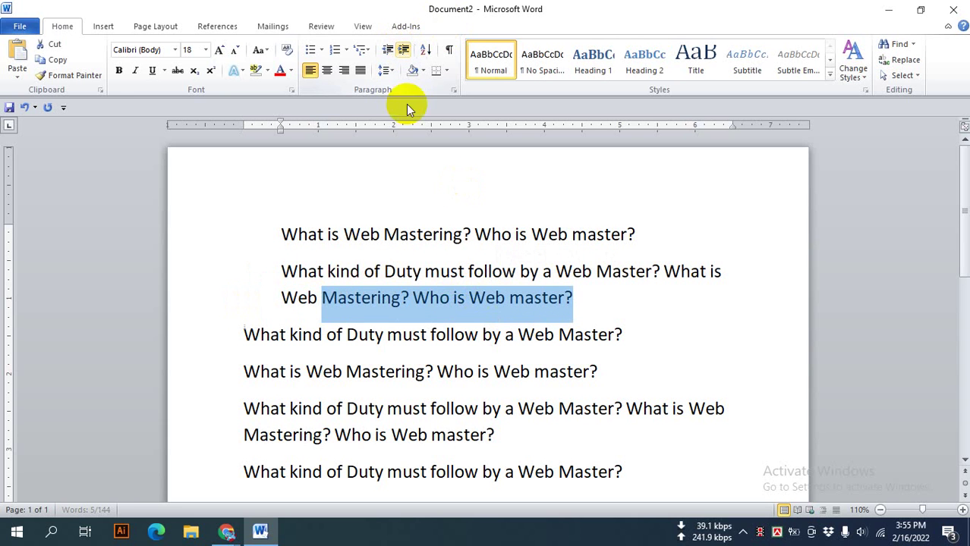
{"action": "left_click", "coordinate": [335, 296]}
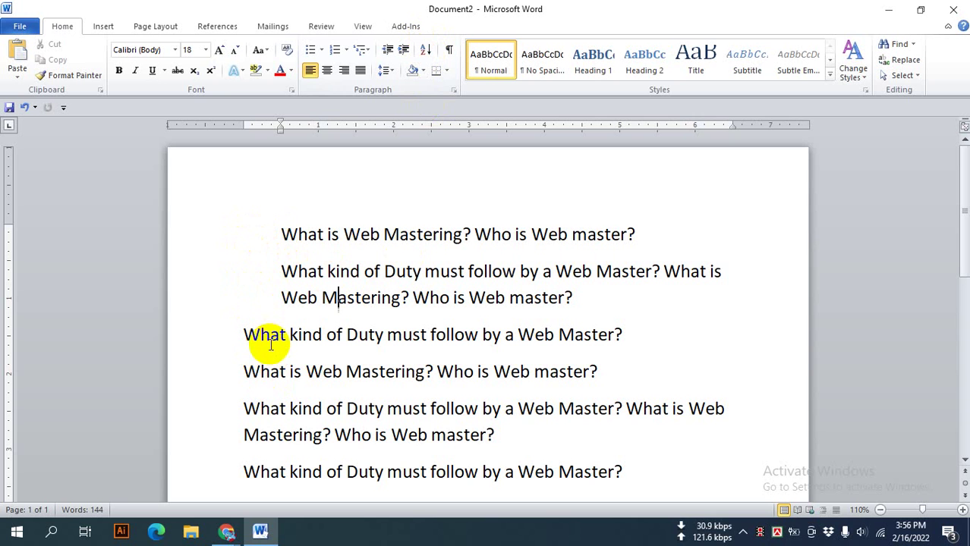
- Drag across the first two indented question paragraphs to select them
{"action": "left_click_drag", "start_coordinate": [278, 237], "coordinate": [584, 296]}
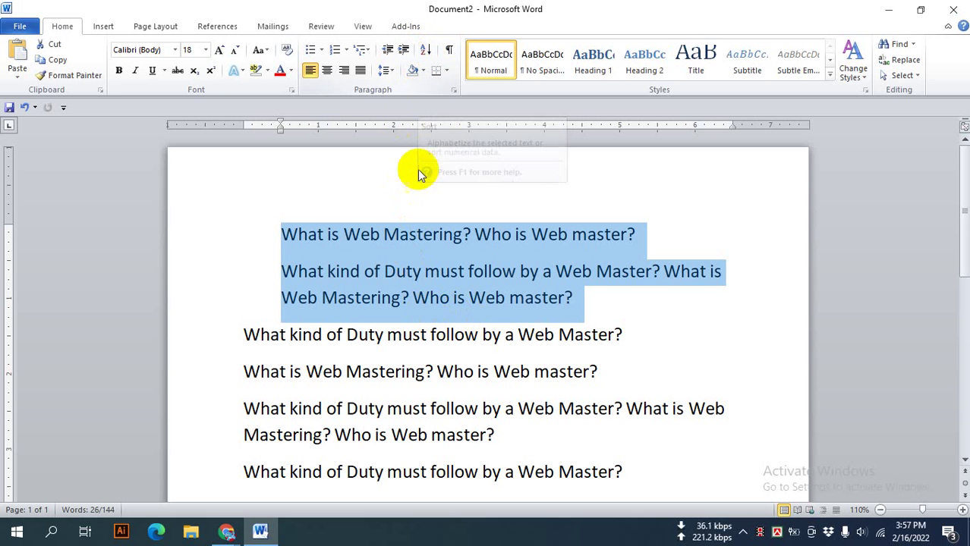
{"action": "left_click", "coordinate": [426, 49]}
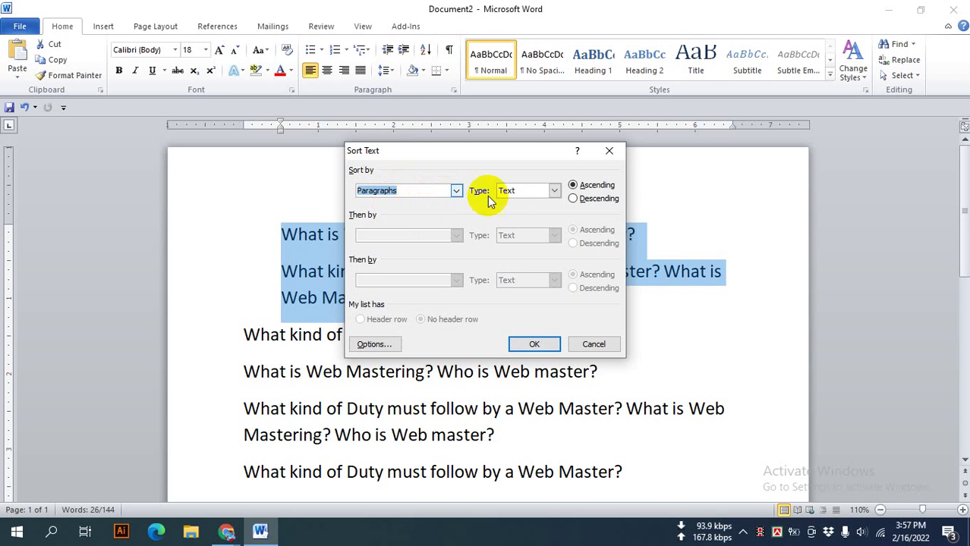
{"action": "left_click", "coordinate": [554, 190]}
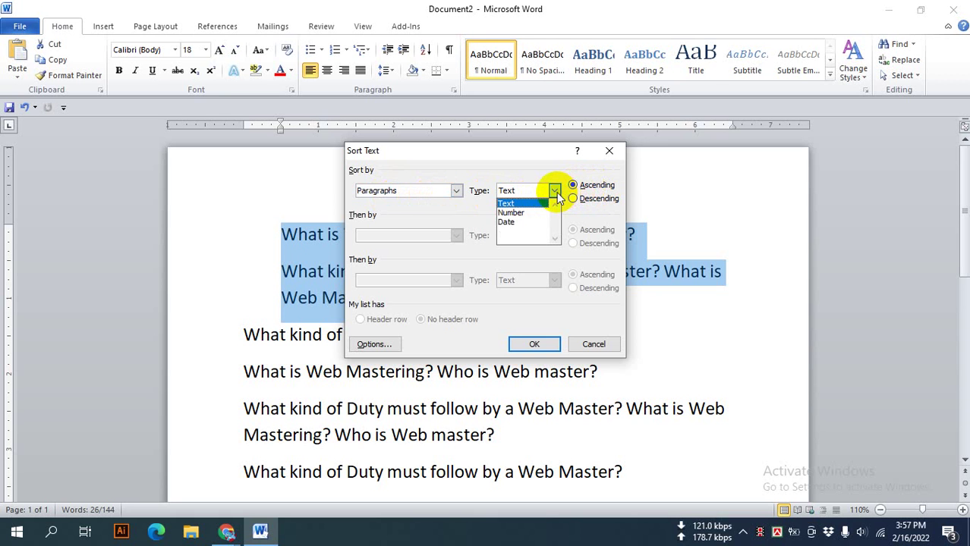
{"action": "left_click", "coordinate": [557, 194]}
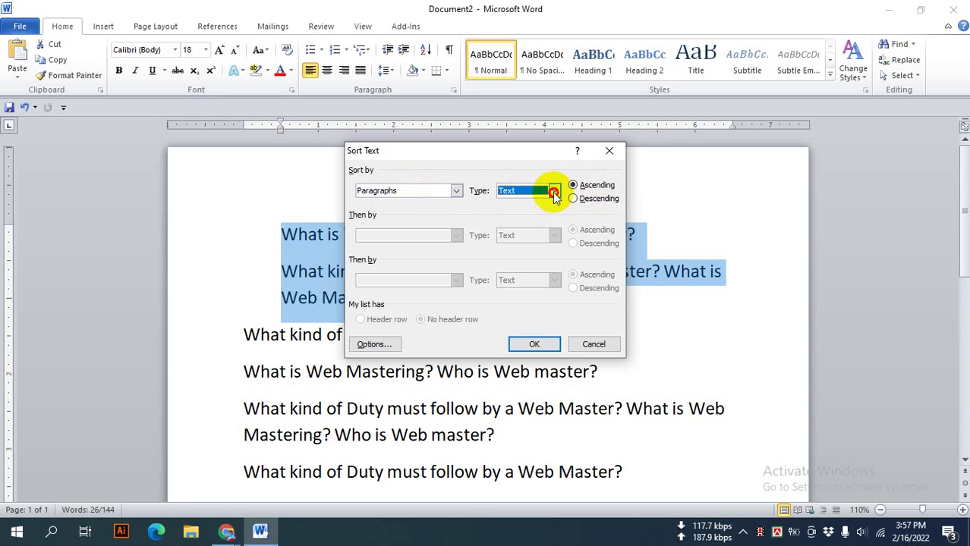
{"action": "left_click", "coordinate": [555, 194]}
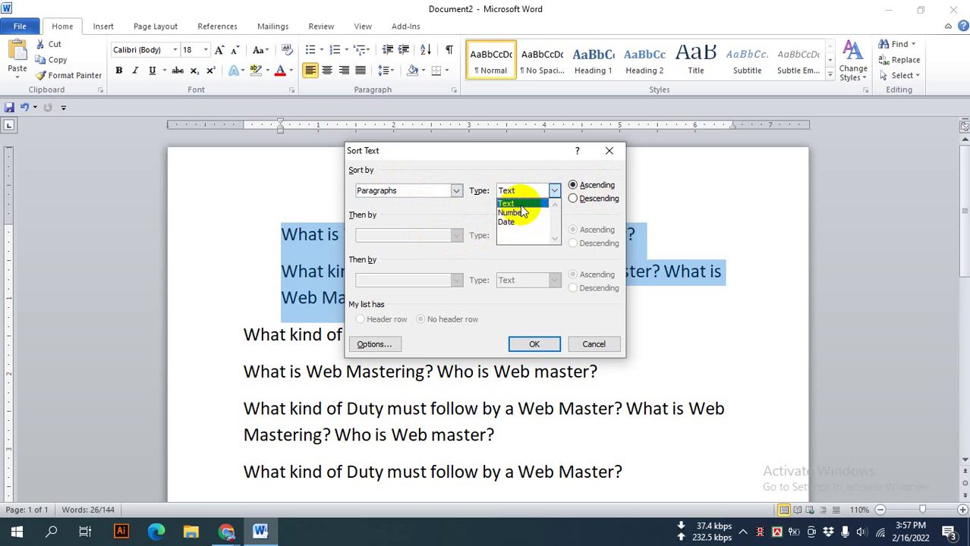
{"action": "left_click", "coordinate": [519, 205]}
{"action": "left_click", "coordinate": [537, 345]}
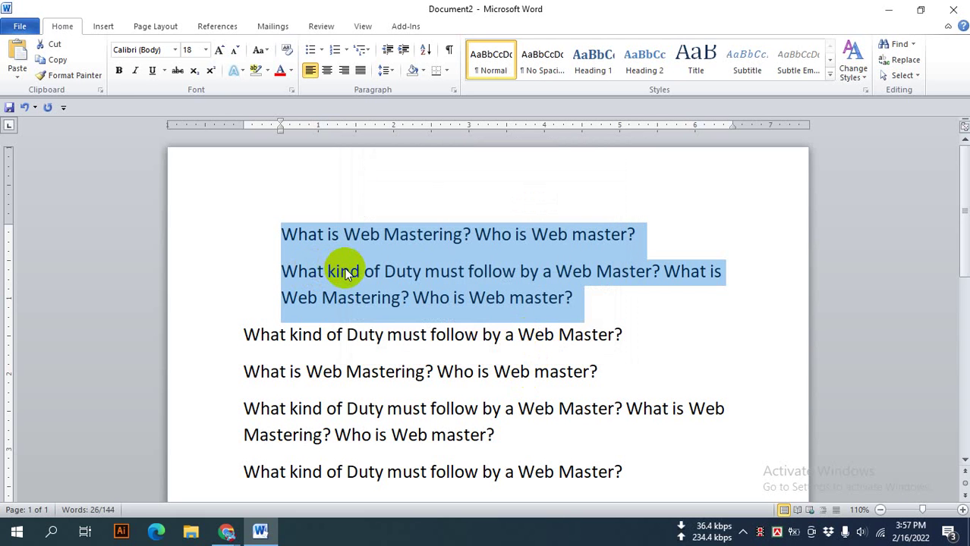
- Type '3.' before the first question, '2.' before the second, and '1.' before the wrapped line
{"action": "left_click", "coordinate": [346, 273]}
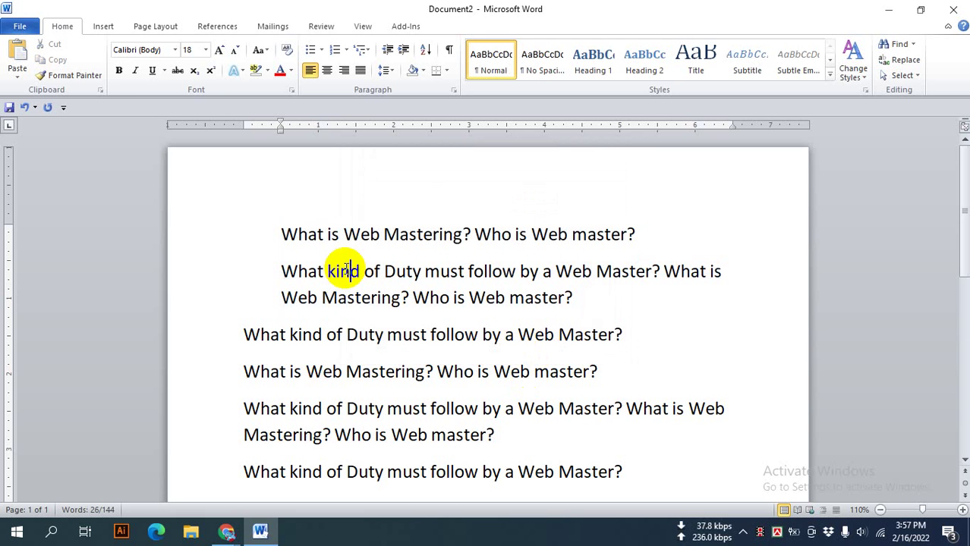
{"action": "left_click", "coordinate": [281, 236]}
{"action": "type", "text": "1"}
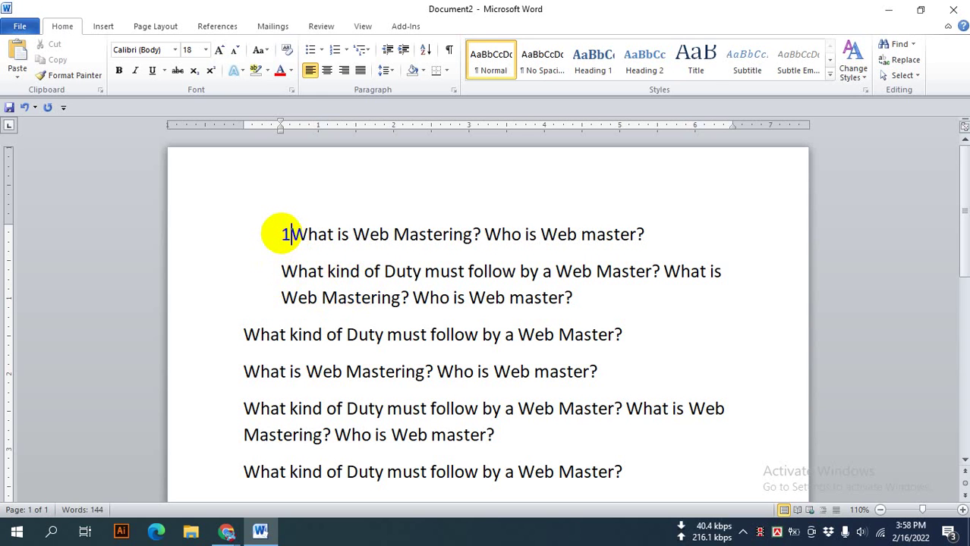
{"action": "key", "text": "BackSpace"}
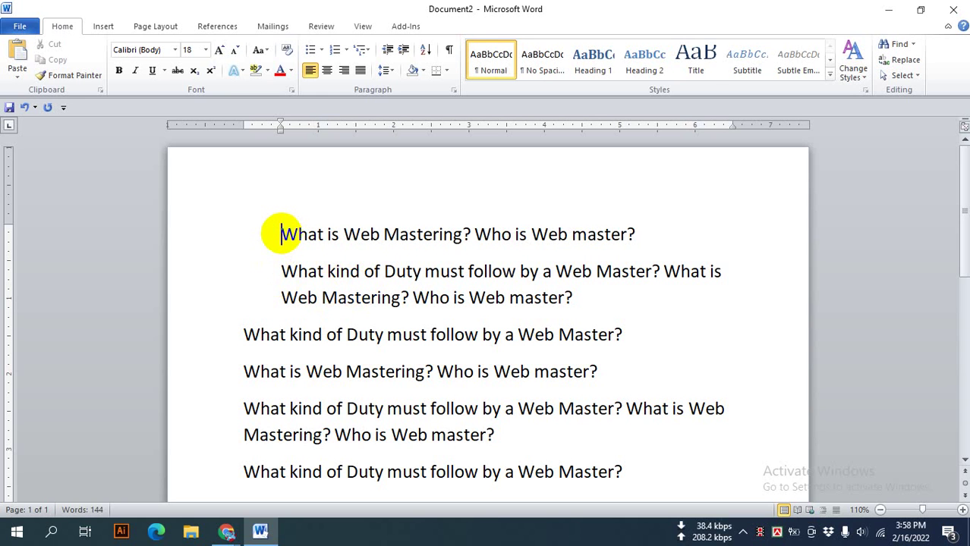
{"action": "type", "text": "3."}
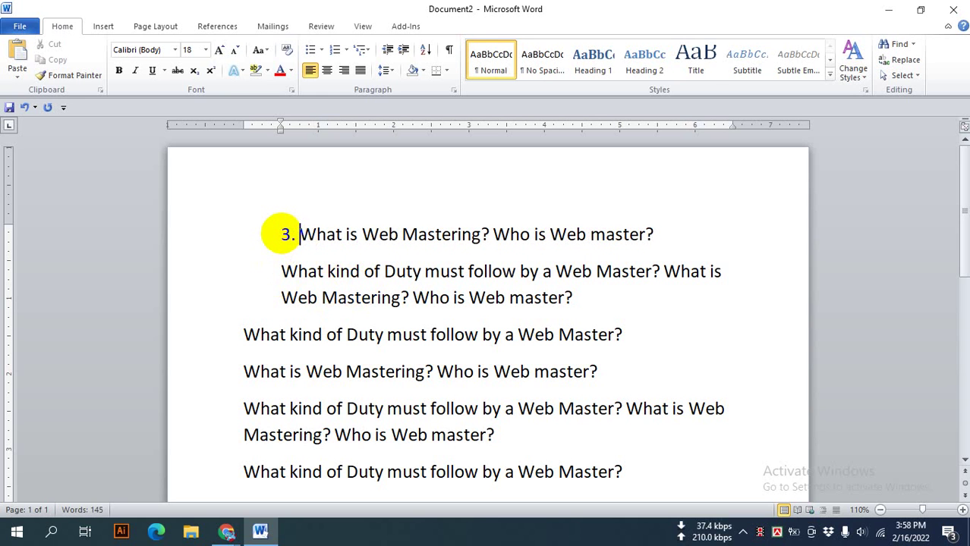
{"action": "left_click", "coordinate": [281, 270]}
{"action": "type", "text": "2."}
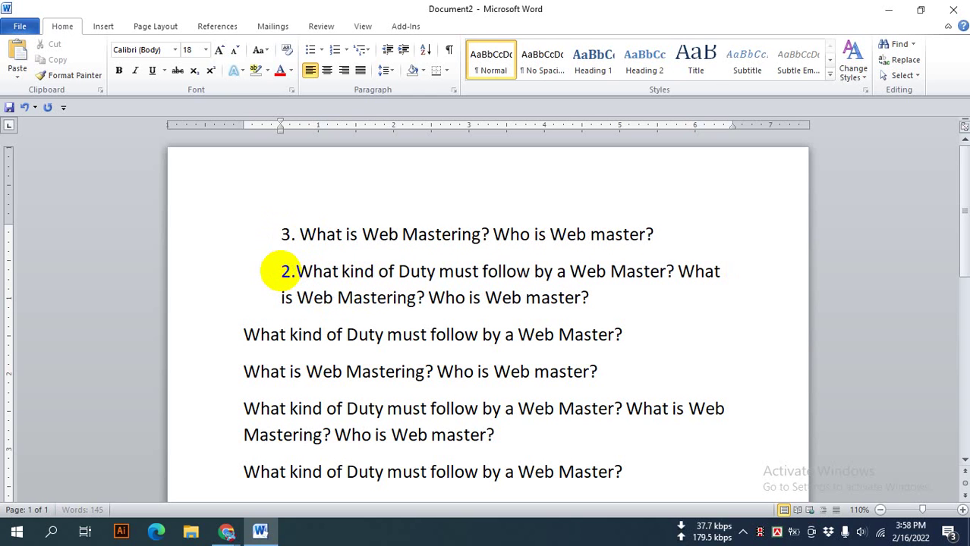
{"action": "left_click", "coordinate": [279, 298]}
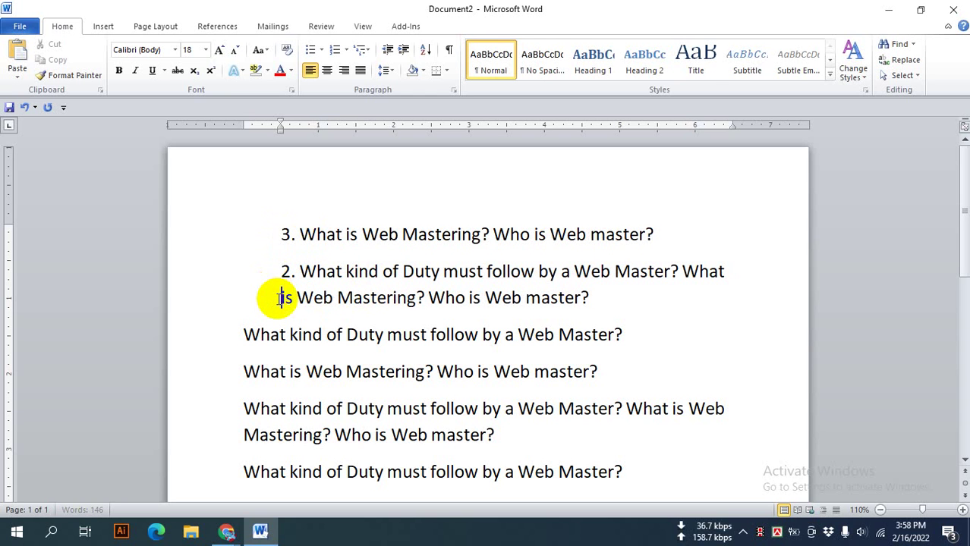
{"action": "type", "text": "1."}
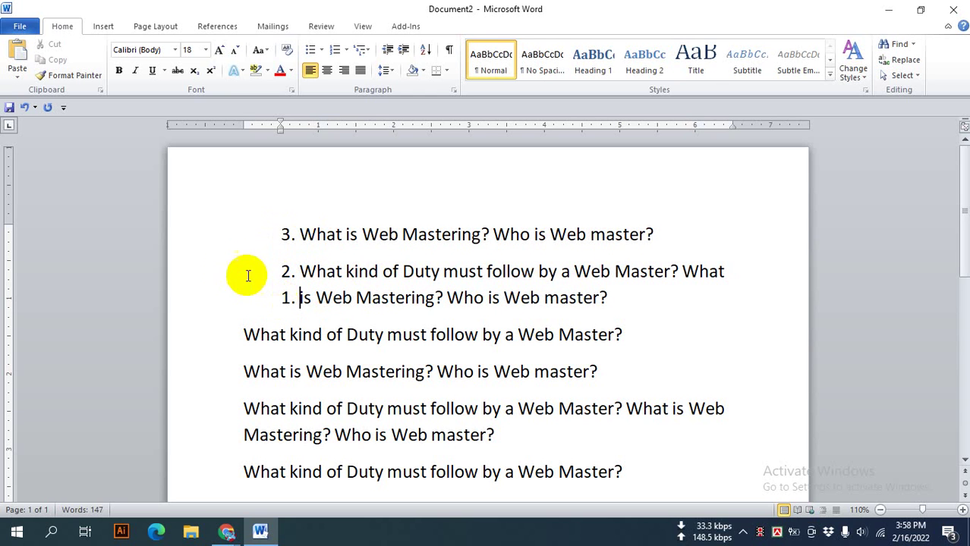
- Select the three numbered paragraphs and sort them with Type set to Number
{"action": "left_click", "coordinate": [281, 234]}
{"action": "left_click_drag", "start_coordinate": [292, 260], "coordinate": [630, 302]}
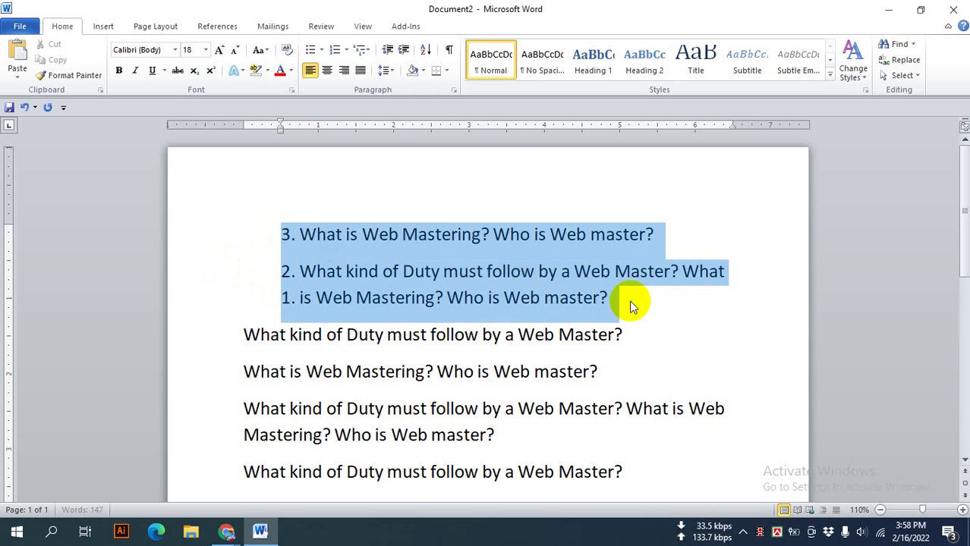
{"action": "left_click", "coordinate": [425, 52]}
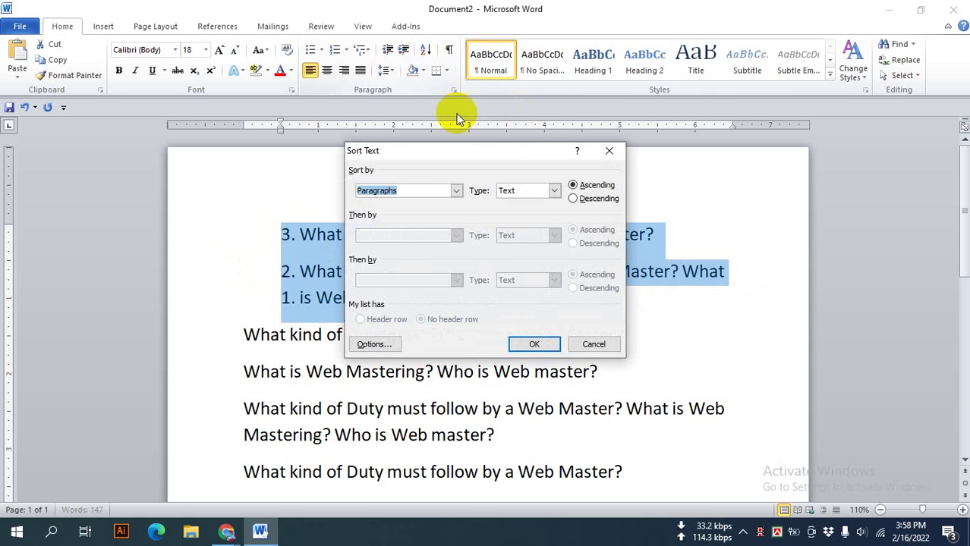
{"action": "left_click", "coordinate": [540, 191]}
{"action": "left_click", "coordinate": [510, 213]}
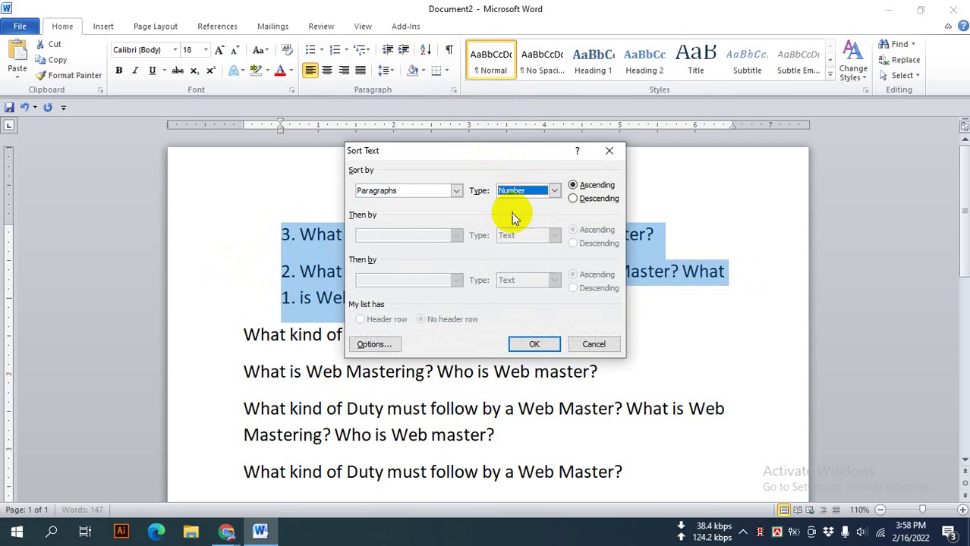
{"action": "left_click", "coordinate": [520, 347]}
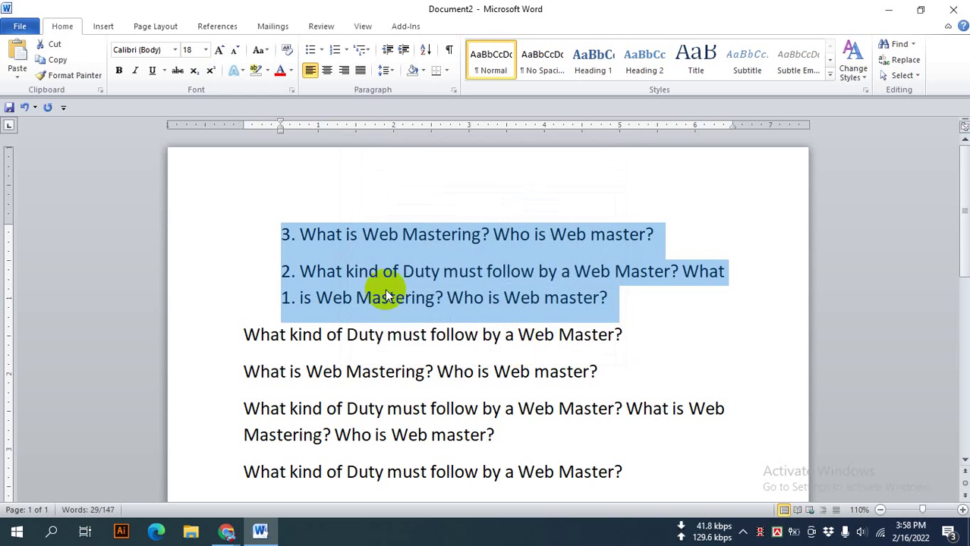
- Re-sort with Sort by Paragraphs and Type Number so the 2. paragraph comes first
{"action": "left_click", "coordinate": [427, 54]}
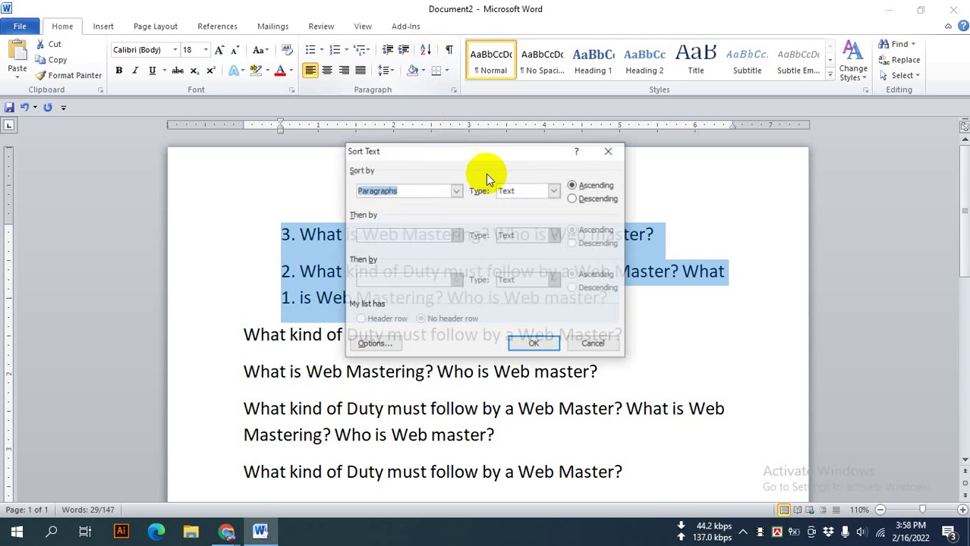
{"action": "left_click", "coordinate": [553, 190]}
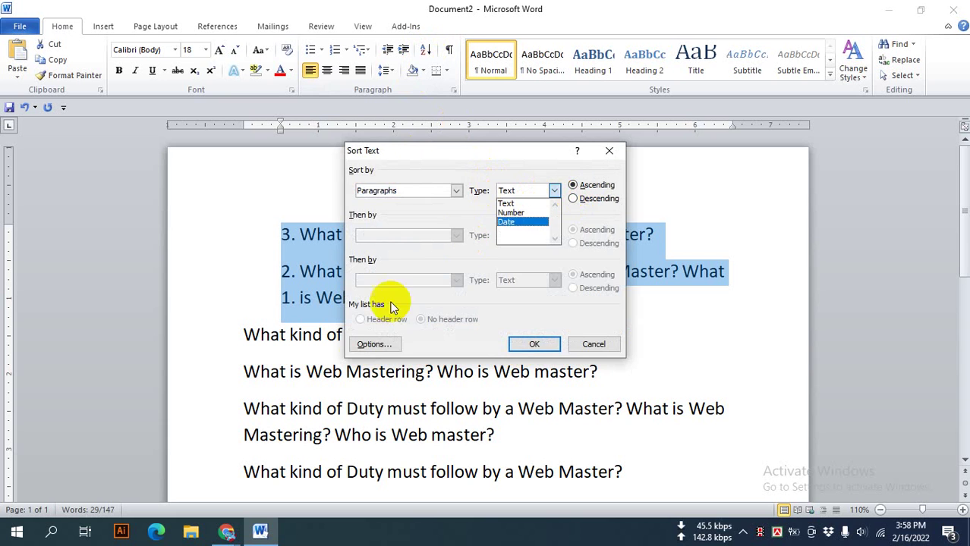
{"action": "left_click", "coordinate": [374, 343]}
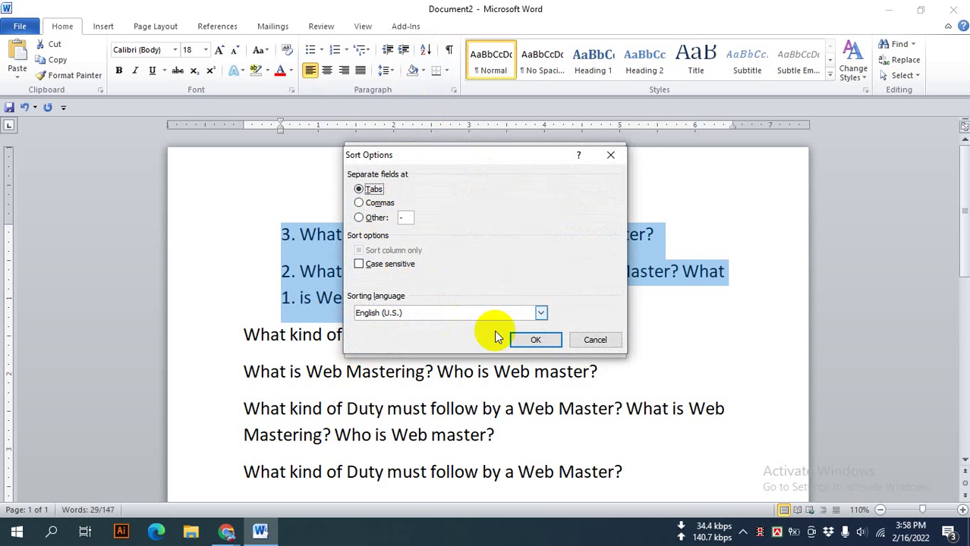
{"action": "left_click", "coordinate": [550, 341]}
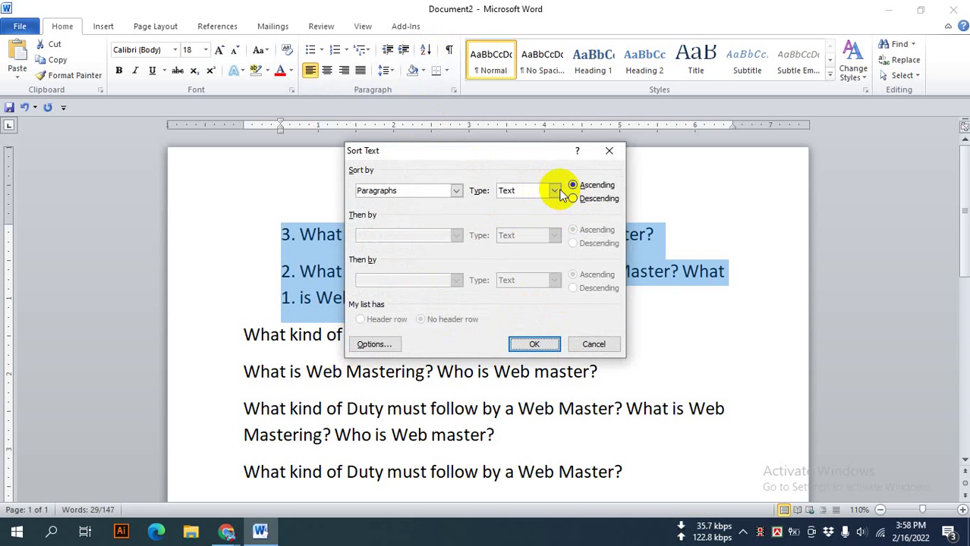
{"action": "left_click", "coordinate": [553, 191]}
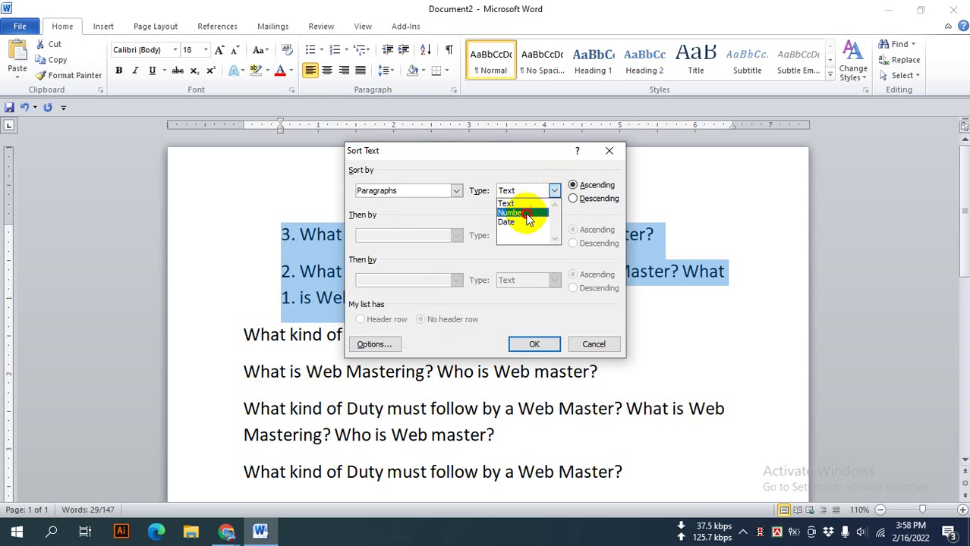
{"action": "left_click", "coordinate": [527, 211]}
{"action": "left_click", "coordinate": [441, 190]}
{"action": "left_click", "coordinate": [422, 212]}
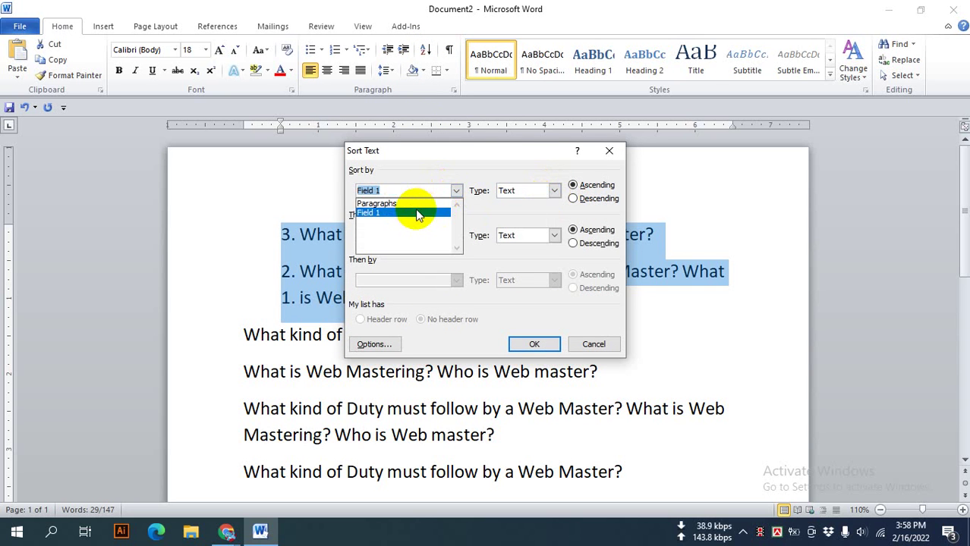
{"action": "left_click", "coordinate": [447, 192]}
{"action": "left_click", "coordinate": [418, 203]}
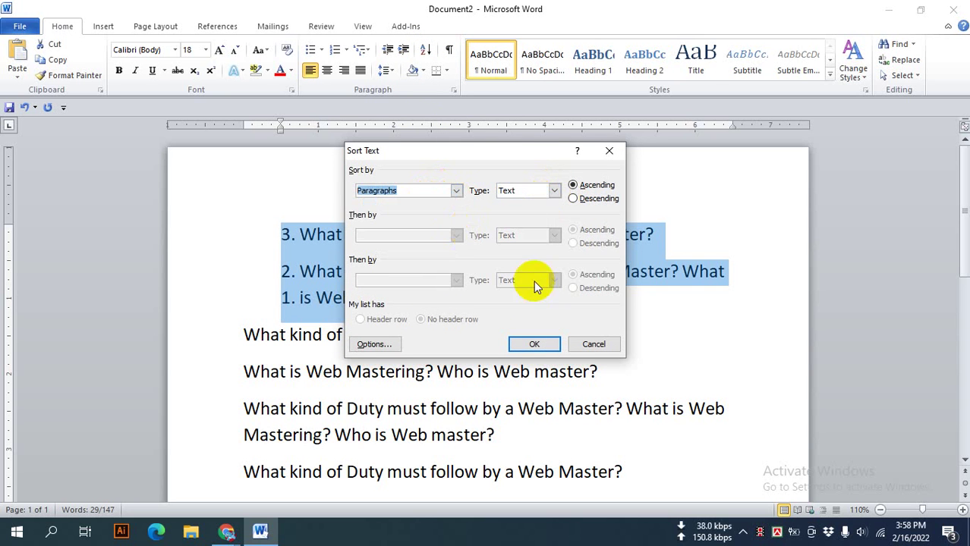
{"action": "left_click", "coordinate": [526, 346]}
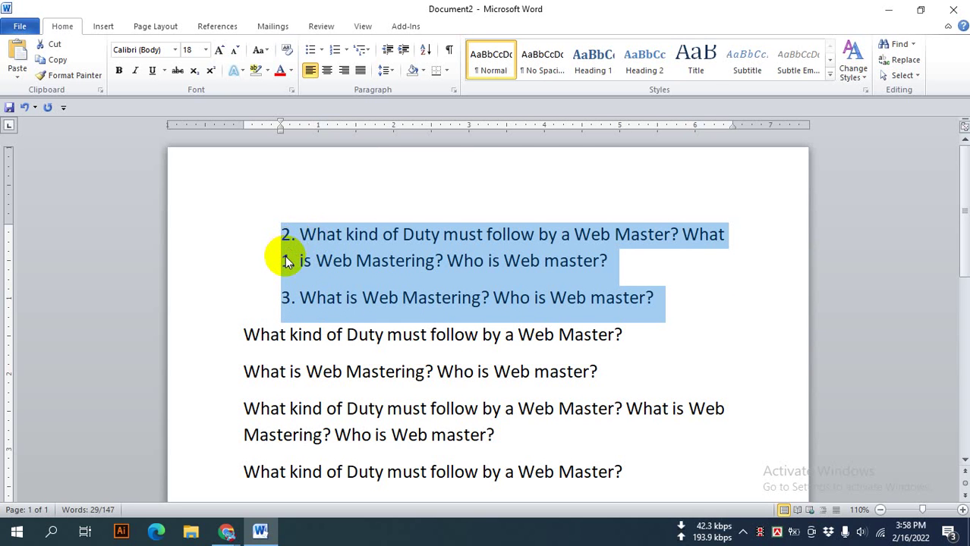
- Undo the previous sort, re-sort the numbered paragraphs by Paragraphs, and deselect them
{"action": "key", "text": "ctrl+z"}
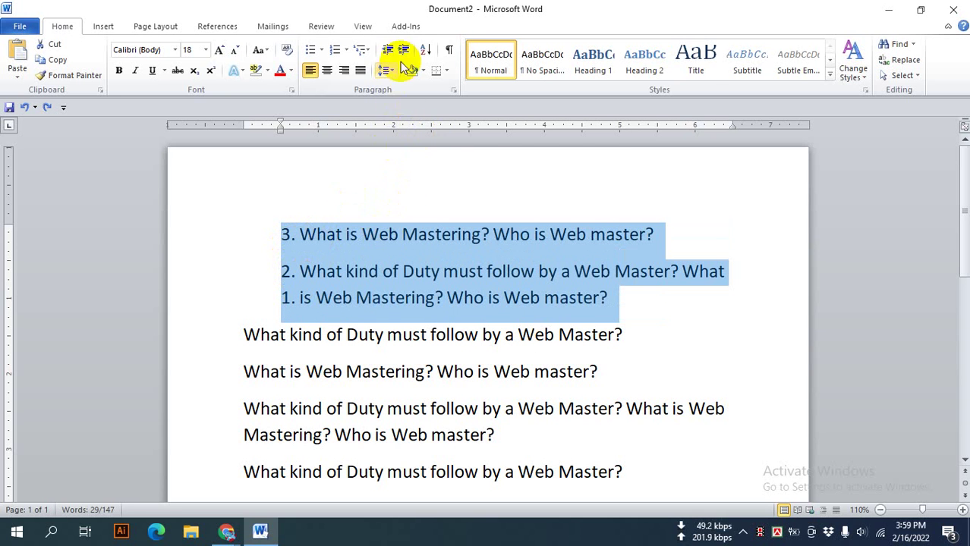
{"action": "left_click", "coordinate": [425, 53]}
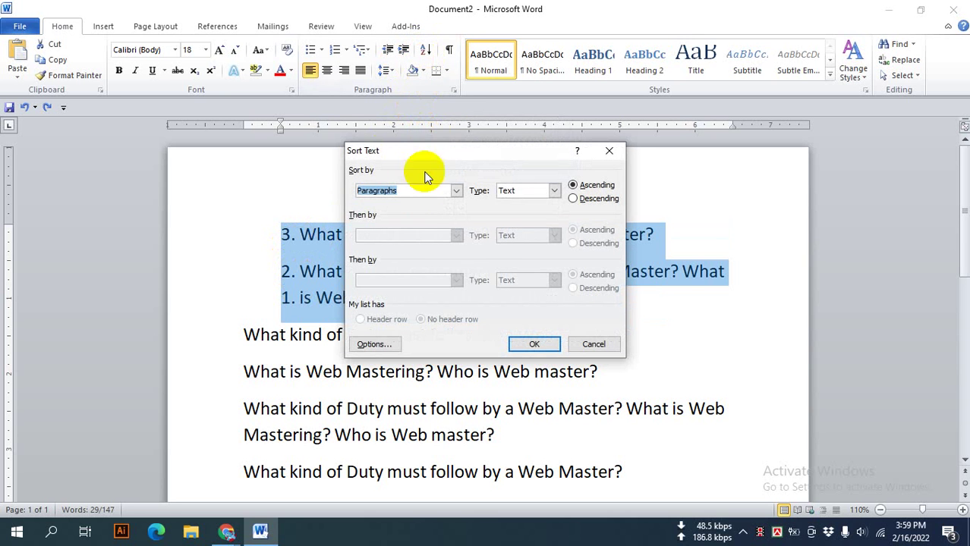
{"action": "left_click", "coordinate": [554, 190]}
{"action": "left_click", "coordinate": [520, 215]}
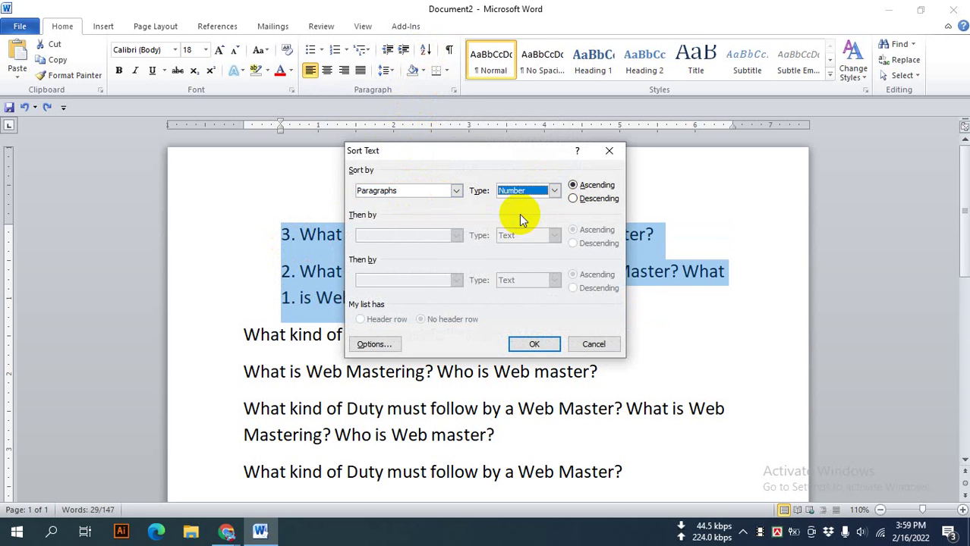
{"action": "left_click", "coordinate": [425, 191]}
{"action": "left_click", "coordinate": [456, 191]}
{"action": "left_click", "coordinate": [425, 213]}
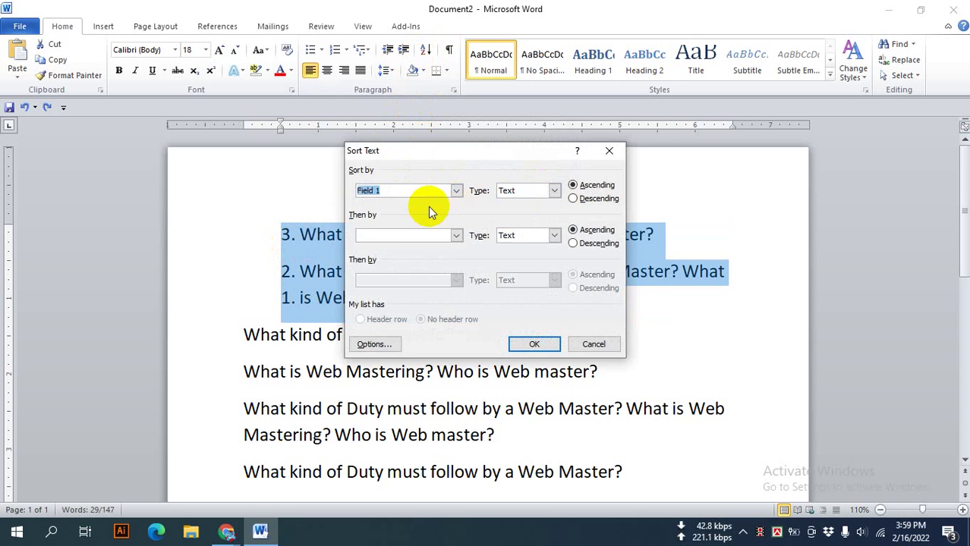
{"action": "left_click", "coordinate": [455, 191]}
{"action": "left_click", "coordinate": [440, 203]}
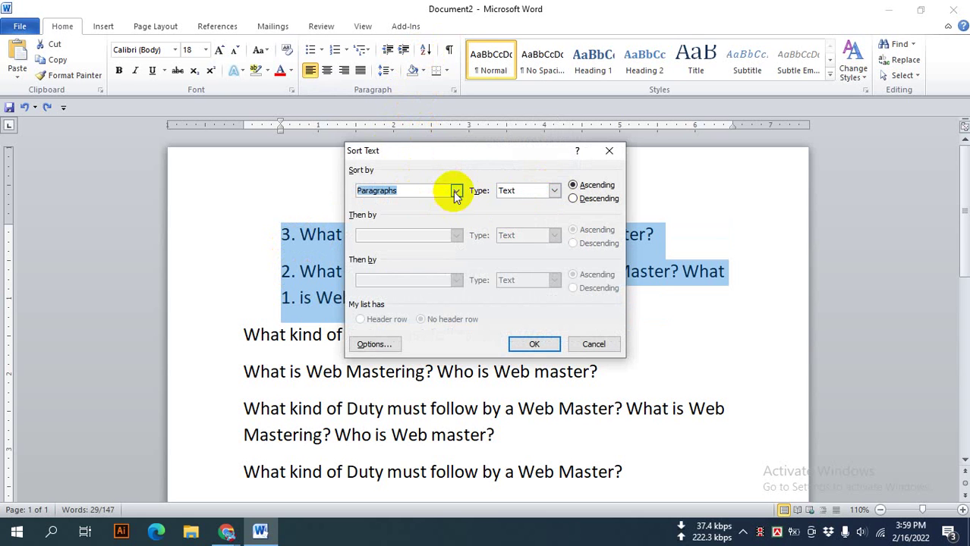
{"action": "left_click", "coordinate": [532, 342]}
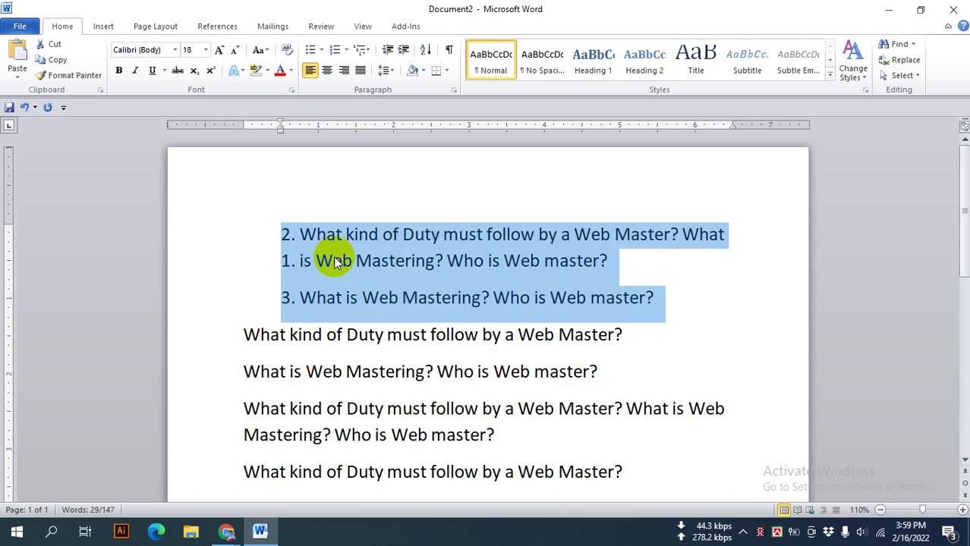
{"action": "left_click", "coordinate": [317, 238]}
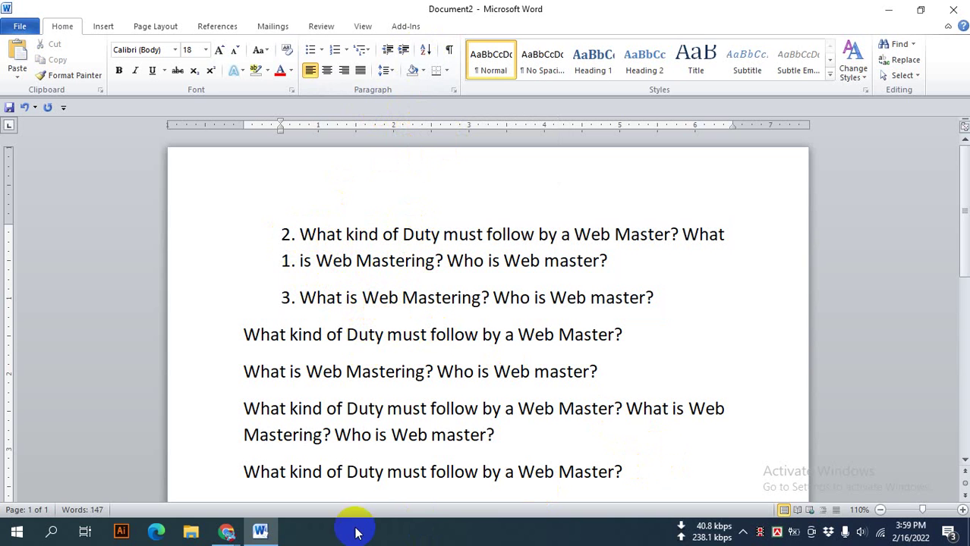
- Admit the waiting participant into the Google Meet call and switch back to Word
{"action": "mouse_move", "coordinate": [227, 535]}
{"action": "left_click", "coordinate": [271, 452]}
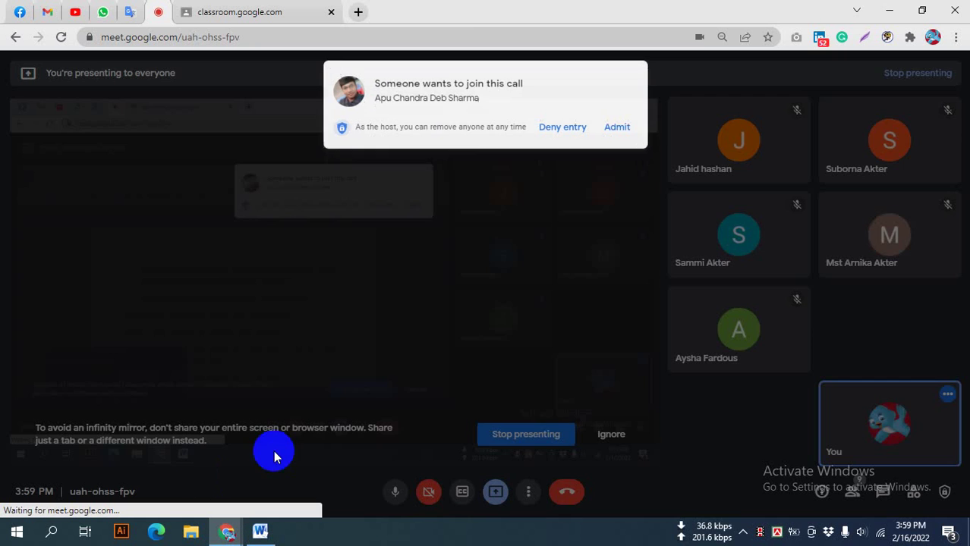
{"action": "left_click", "coordinate": [616, 129]}
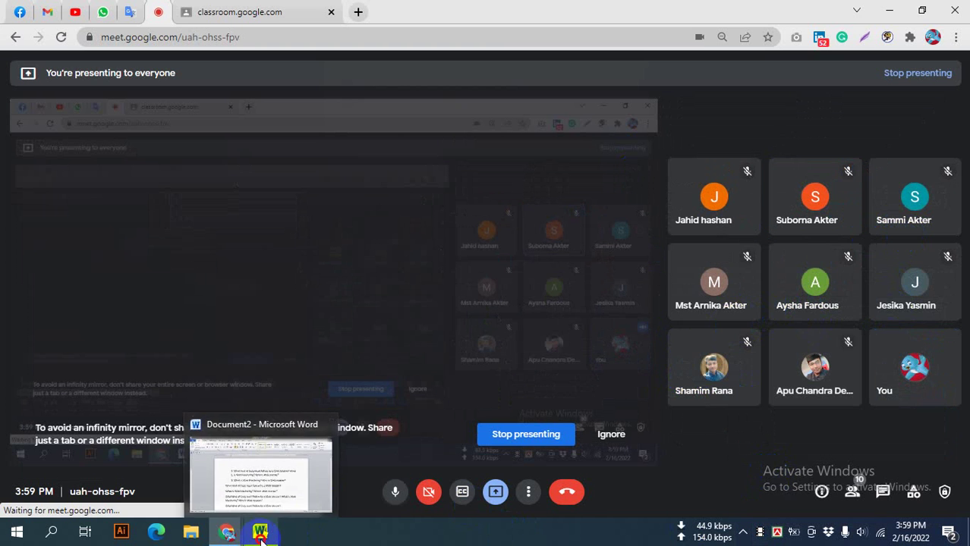
{"action": "left_click", "coordinate": [261, 534]}
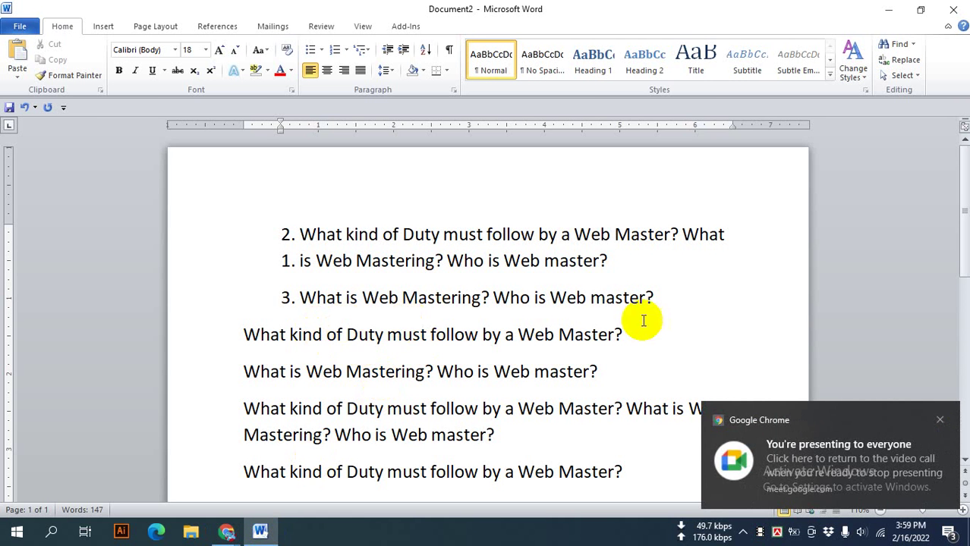
- Dismiss the presenting notification, admit all waiting Meet participants, and return to Document2
{"action": "left_click", "coordinate": [938, 419]}
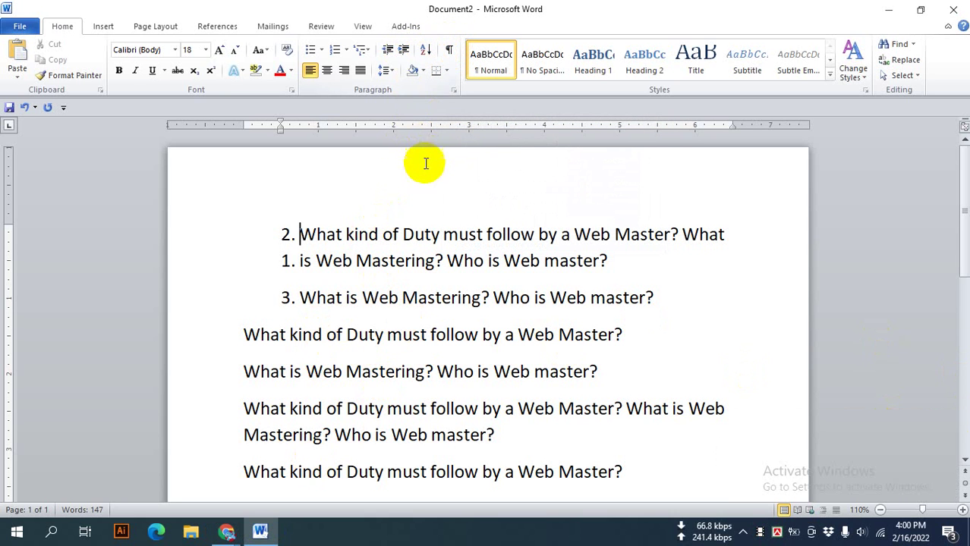
{"action": "left_click", "coordinate": [412, 260]}
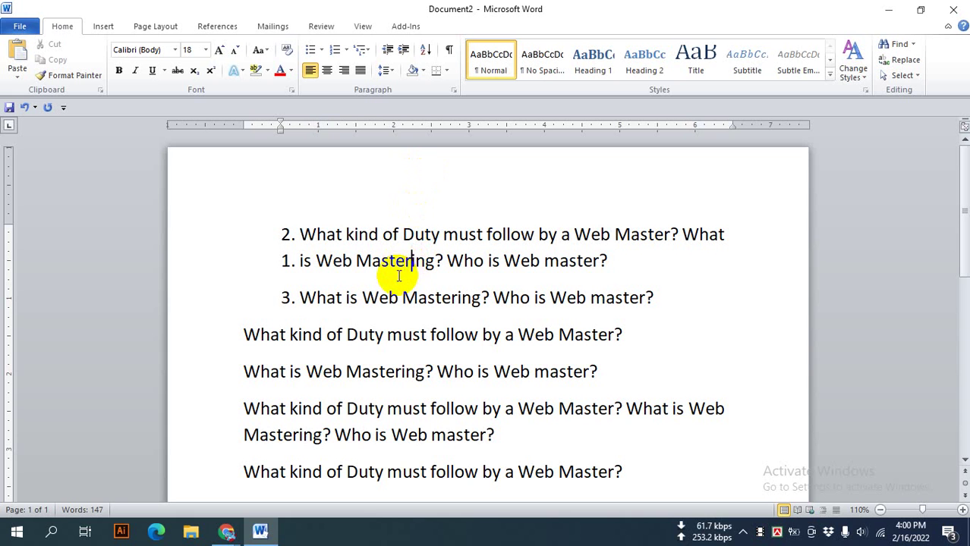
{"action": "mouse_move", "coordinate": [226, 531]}
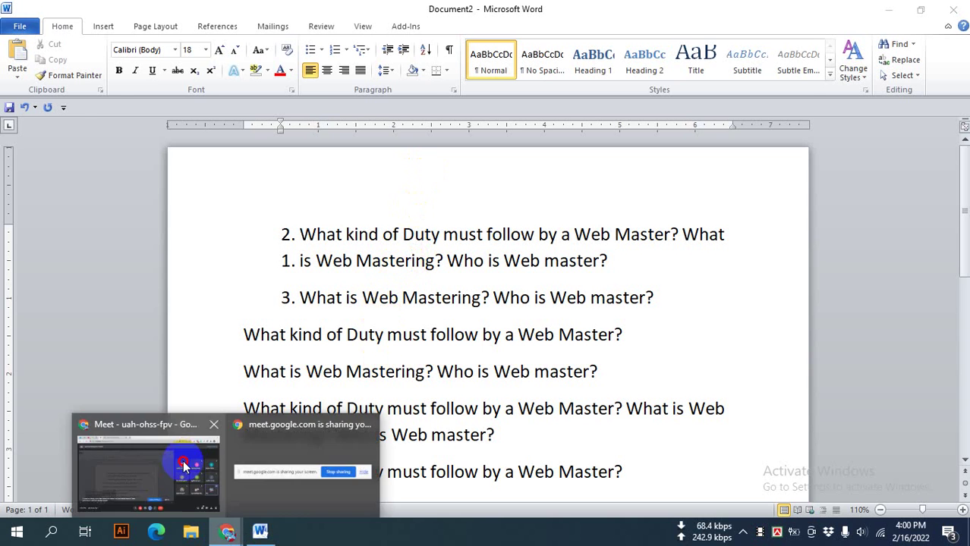
{"action": "left_click", "coordinate": [175, 481]}
{"action": "left_click", "coordinate": [611, 126]}
{"action": "left_click", "coordinate": [608, 208]}
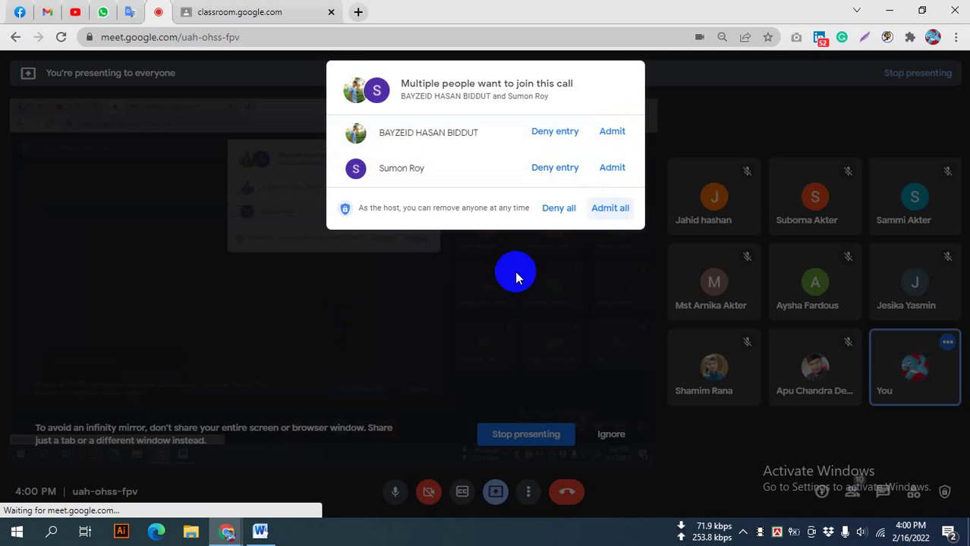
{"action": "left_click", "coordinate": [259, 531]}
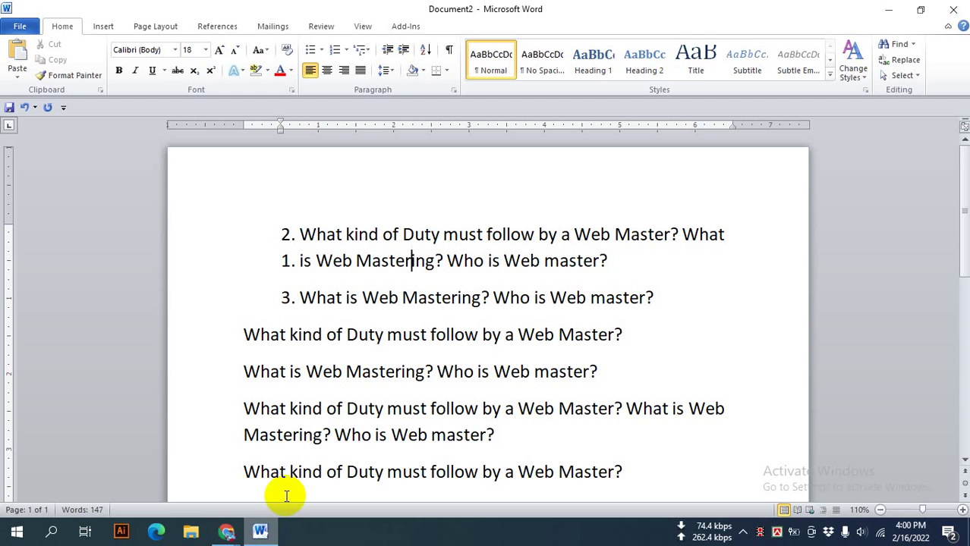
- Select the numbered items and the questions below, then turn on Show/Hide ¶ formatting marks
{"action": "left_click", "coordinate": [427, 297]}
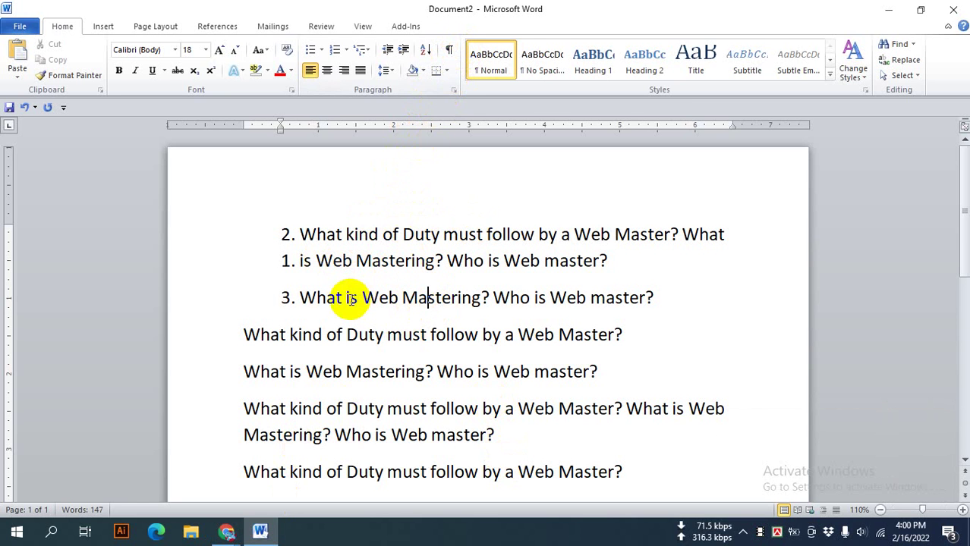
{"action": "left_click_drag", "start_coordinate": [279, 235], "coordinate": [591, 368]}
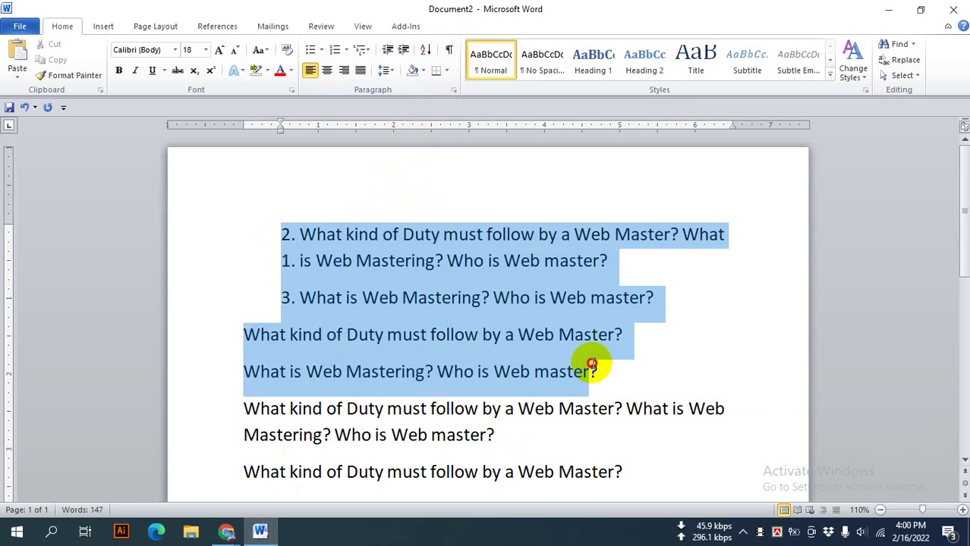
{"action": "left_click", "coordinate": [450, 50]}
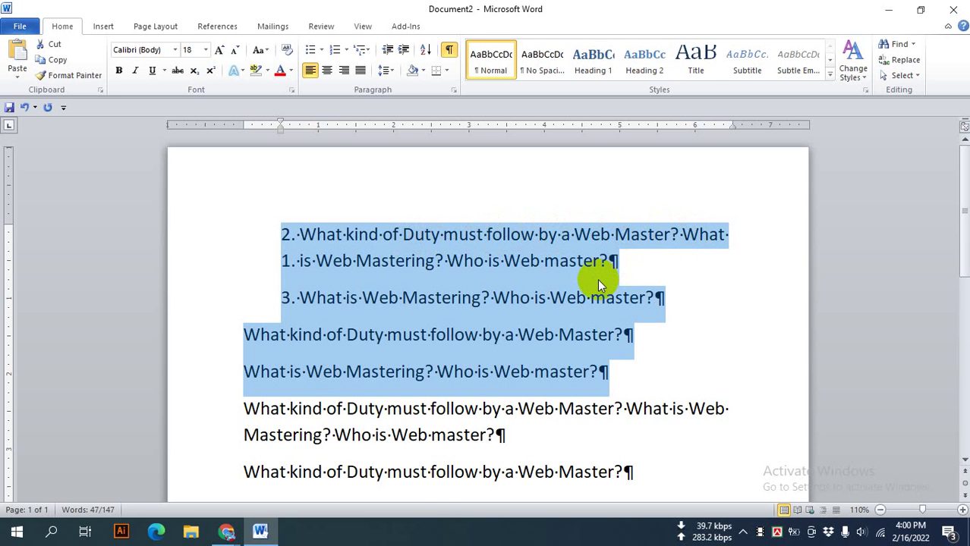
{"action": "scroll", "coordinate": [601, 278], "scroll_direction": "down", "scroll_amount": 2}
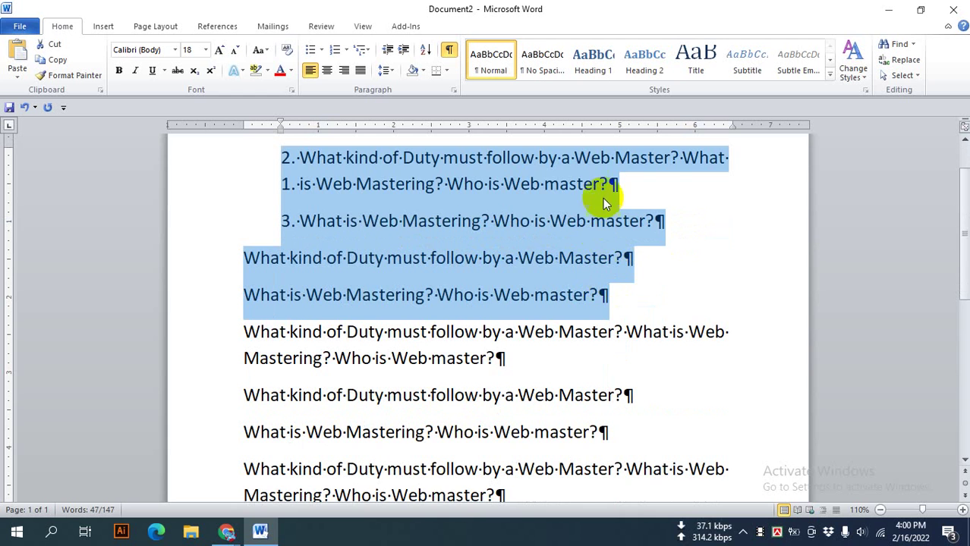
{"action": "scroll", "coordinate": [607, 212], "scroll_direction": "up", "scroll_amount": 2}
{"action": "scroll", "coordinate": [470, 357], "scroll_direction": "down", "scroll_amount": 3}
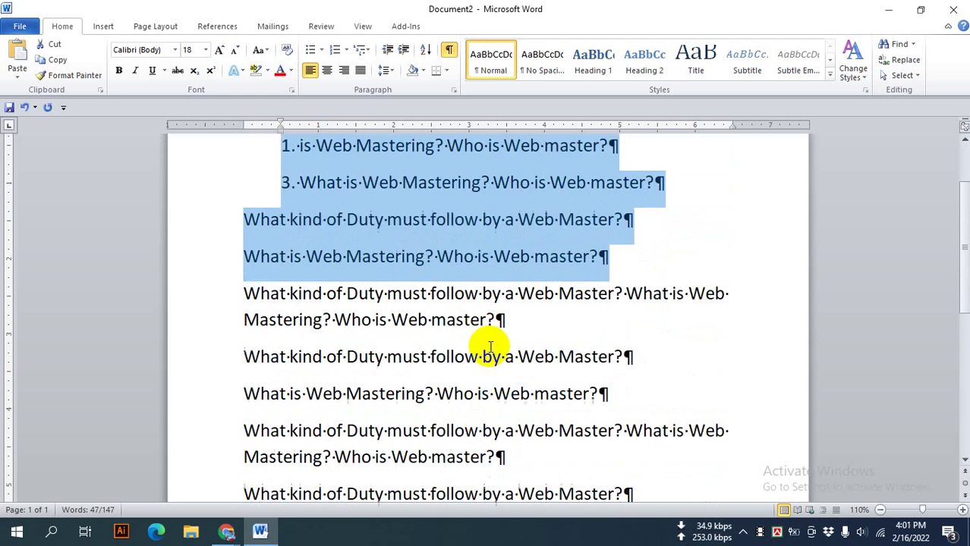
{"action": "scroll", "coordinate": [531, 343], "scroll_direction": "down", "scroll_amount": 1}
{"action": "scroll", "coordinate": [529, 369], "scroll_direction": "down", "scroll_amount": 3}
{"action": "scroll", "coordinate": [539, 363], "scroll_direction": "down", "scroll_amount": 1}
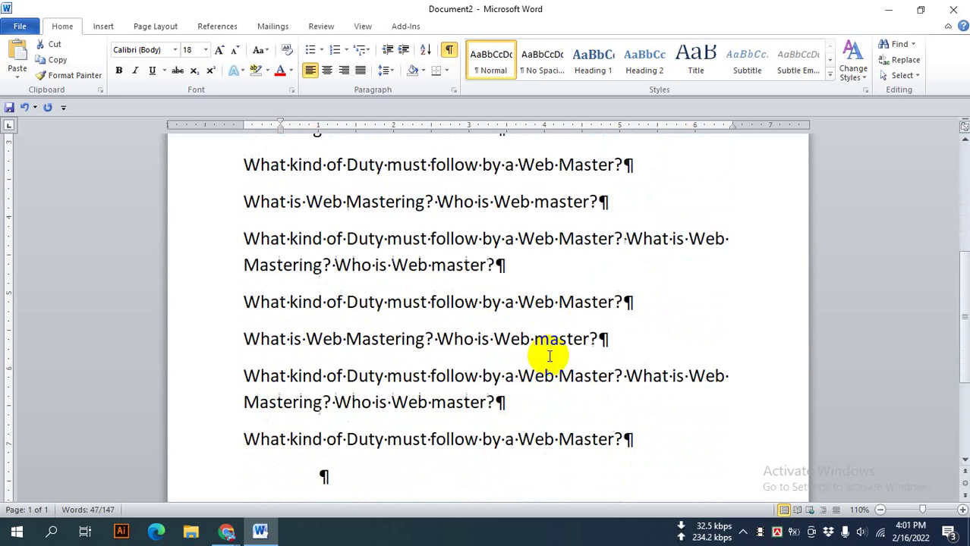
{"action": "scroll", "coordinate": [549, 356], "scroll_direction": "down", "scroll_amount": 1}
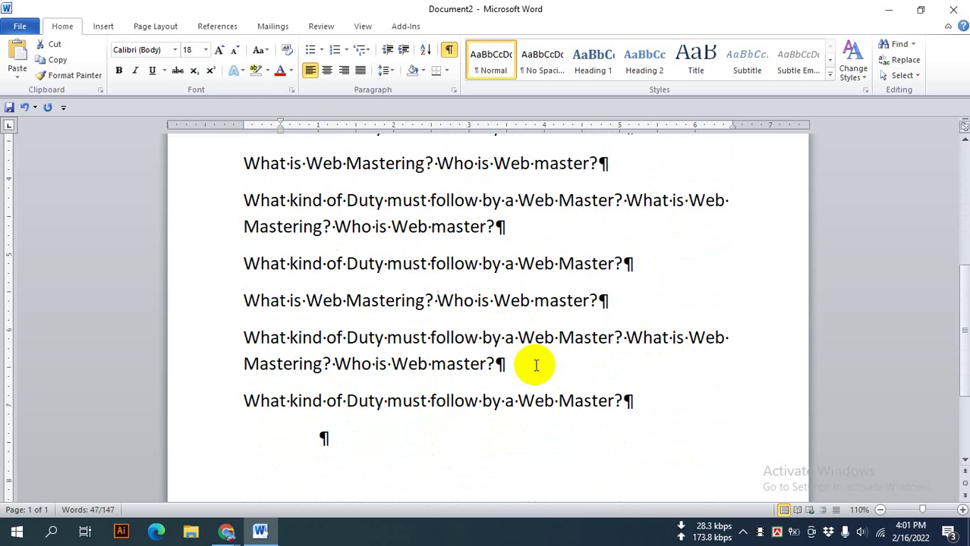
{"action": "scroll", "coordinate": [536, 366], "scroll_direction": "down", "scroll_amount": 1}
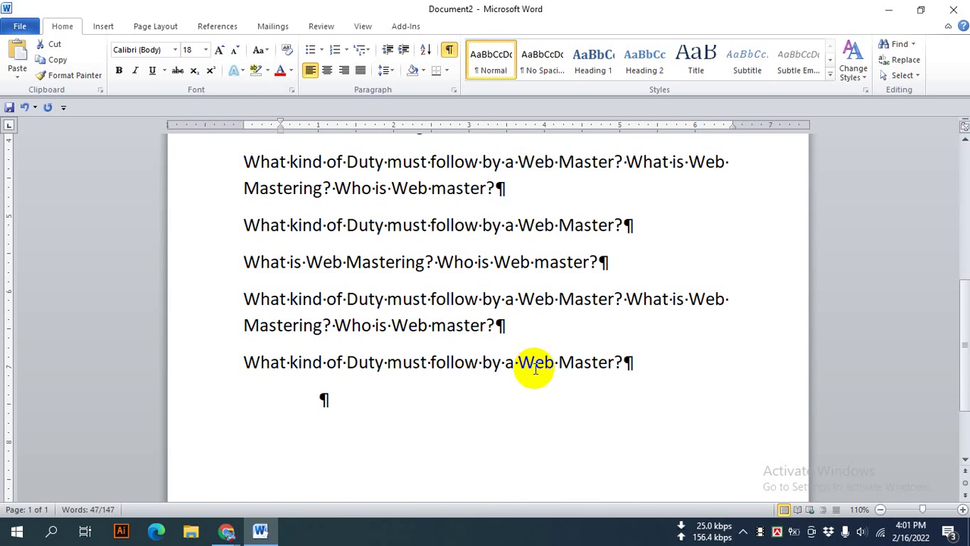
{"action": "scroll", "coordinate": [535, 368], "scroll_direction": "down", "scroll_amount": 2}
{"action": "scroll", "coordinate": [475, 380], "scroll_direction": "down", "scroll_amount": 1}
{"action": "scroll", "coordinate": [462, 372], "scroll_direction": "up", "scroll_amount": 3}
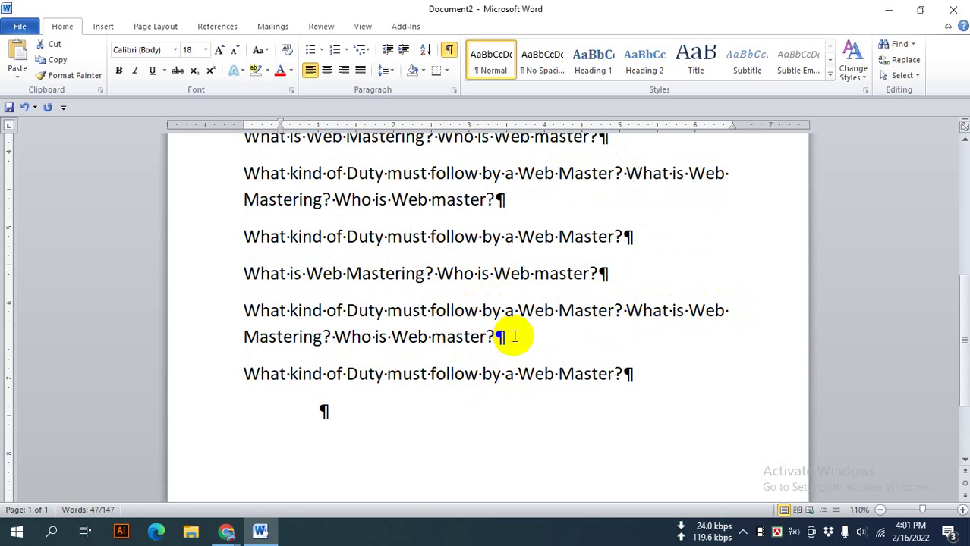
{"action": "scroll", "coordinate": [531, 326], "scroll_direction": "up", "scroll_amount": 1}
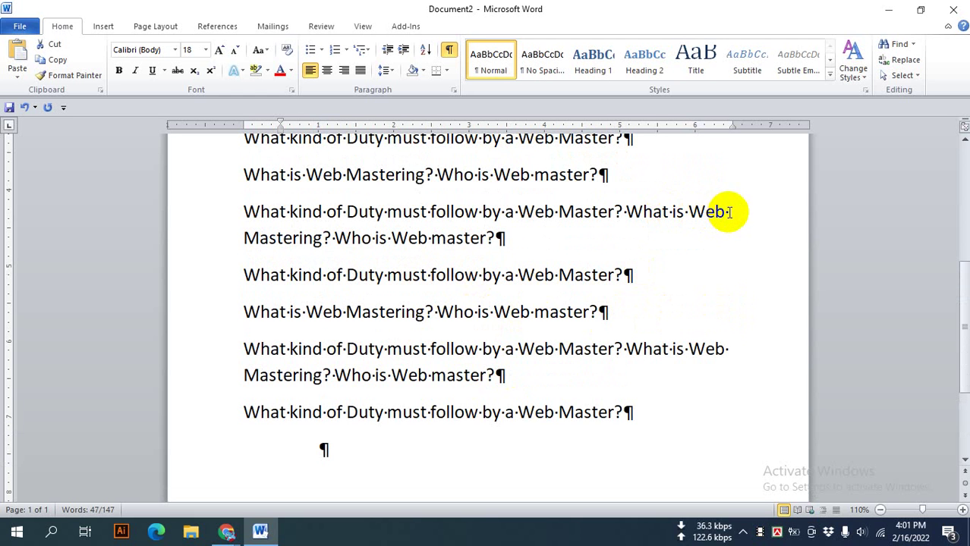
- Clear the text selection in the Web Master questions
{"action": "key", "text": "ctrl+v"}
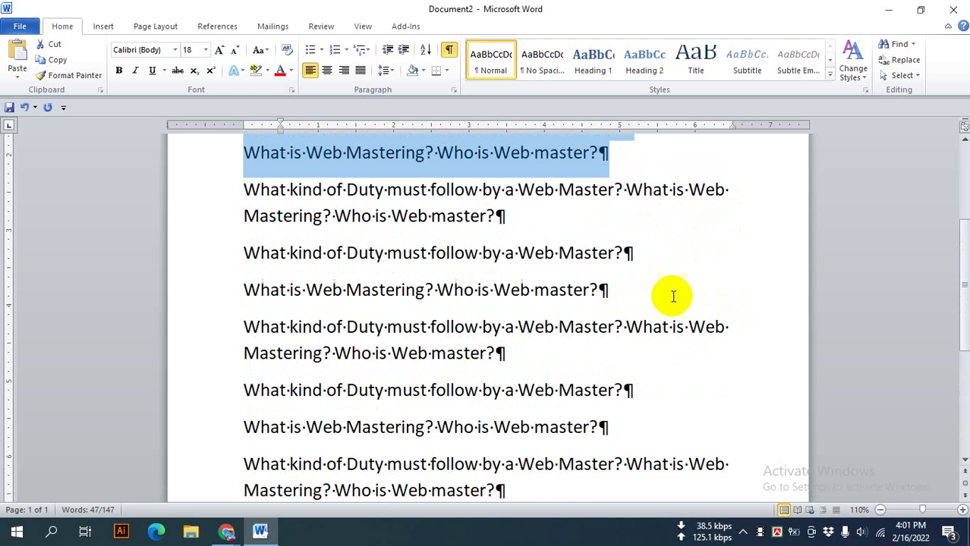
{"action": "left_click", "coordinate": [651, 297], "text": "shift"}
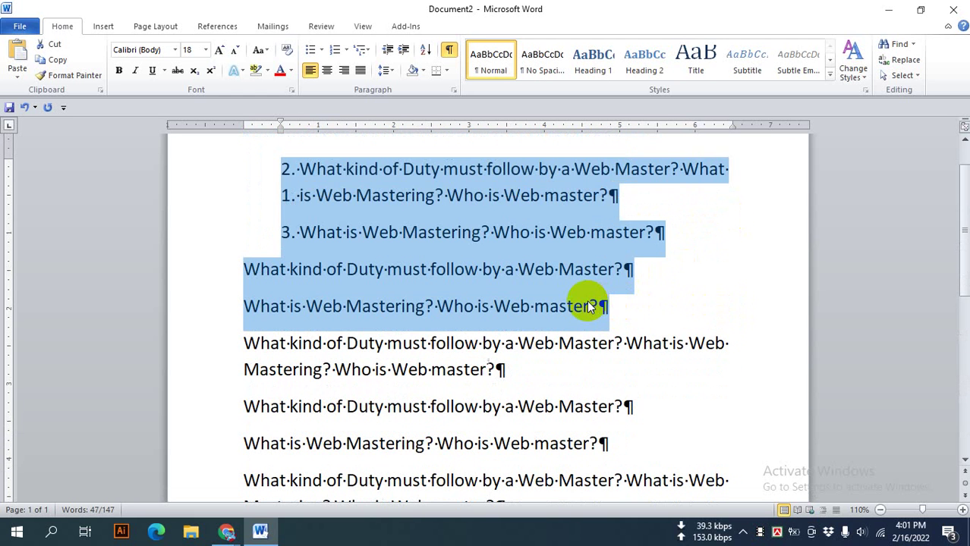
{"action": "scroll", "coordinate": [588, 307], "scroll_direction": "up", "scroll_amount": 2}
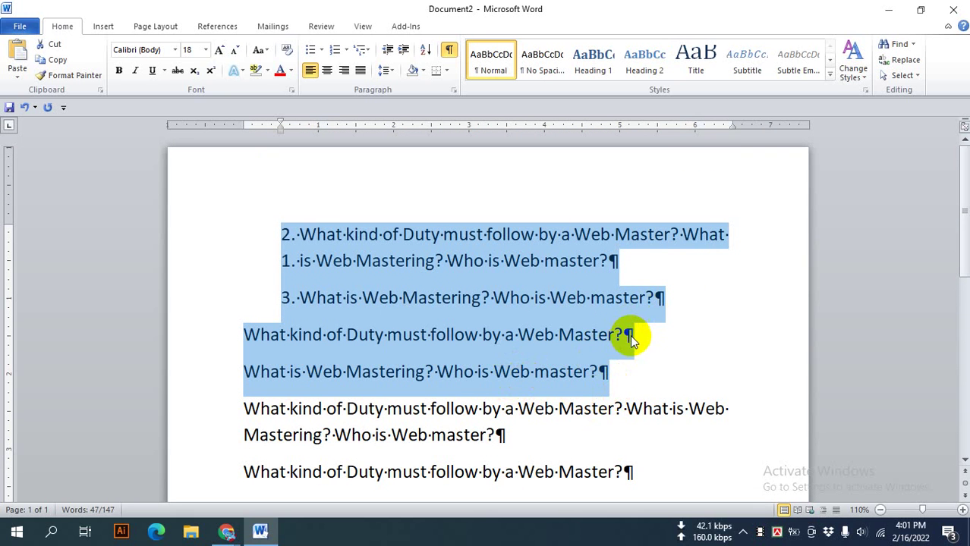
{"action": "left_click", "coordinate": [556, 297]}
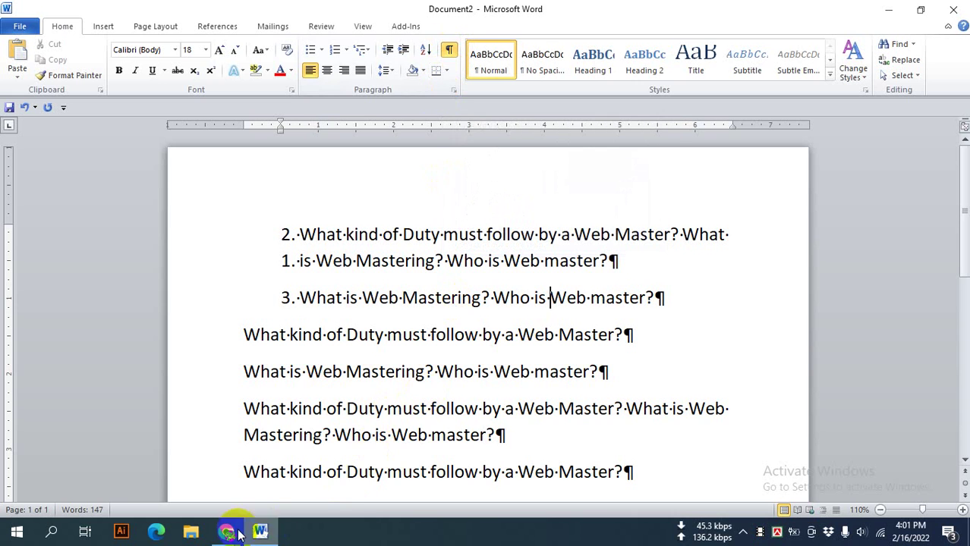
- Switch to the Google Meet call in Chrome and admit the newest join request
{"action": "mouse_move", "coordinate": [231, 537]}
{"action": "left_click", "coordinate": [182, 472]}
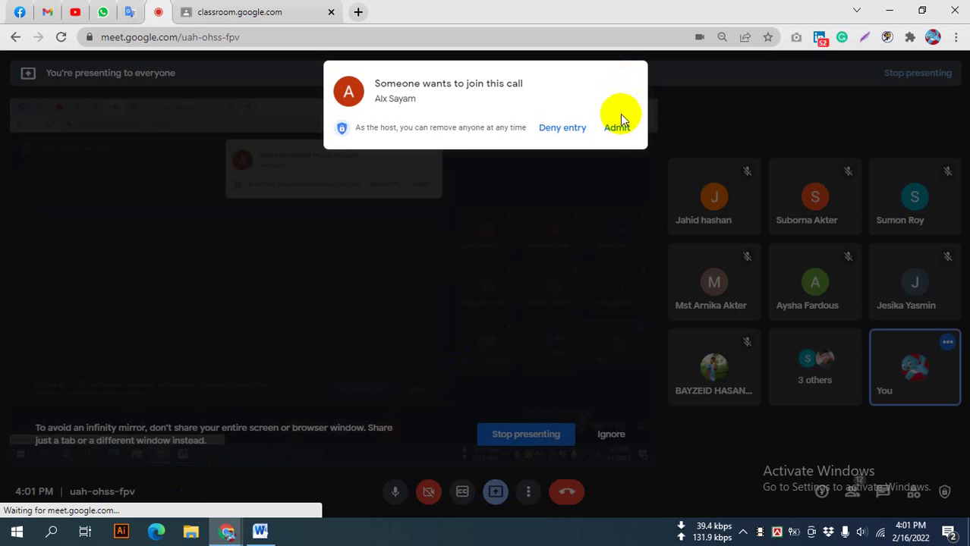
{"action": "left_click", "coordinate": [603, 158]}
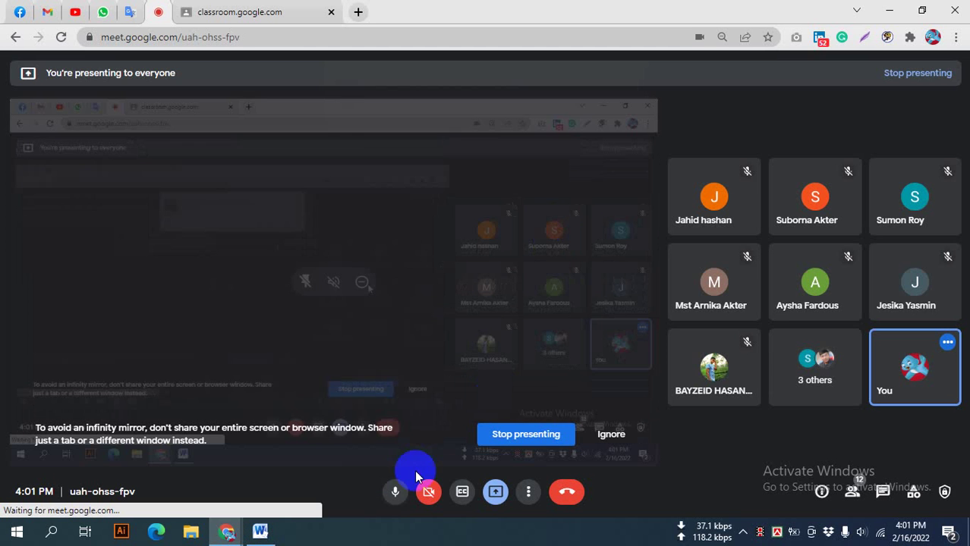
- Bring Word back in front, dismiss the sharing notification, and turn off formatting marks
{"action": "left_click", "coordinate": [262, 533]}
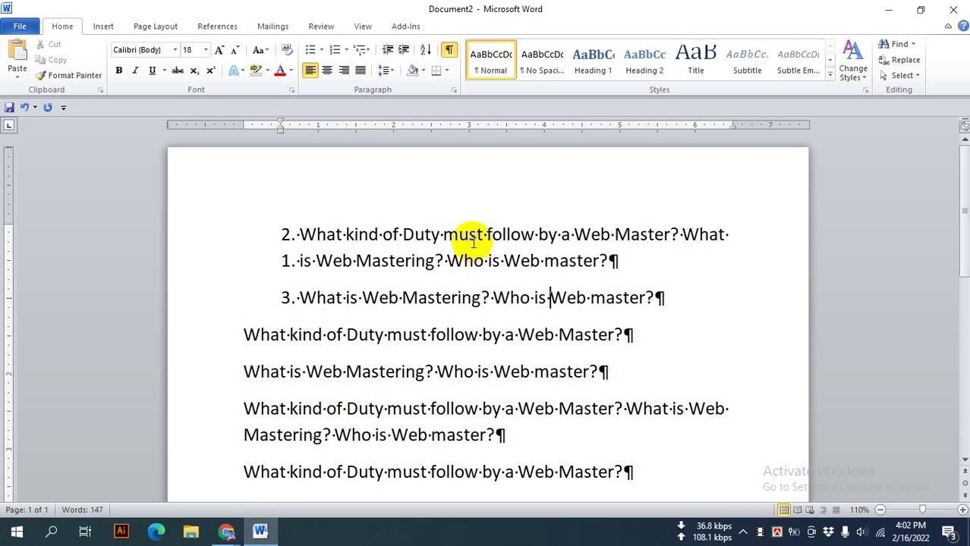
{"action": "left_click", "coordinate": [549, 298]}
{"action": "left_click", "coordinate": [942, 418]}
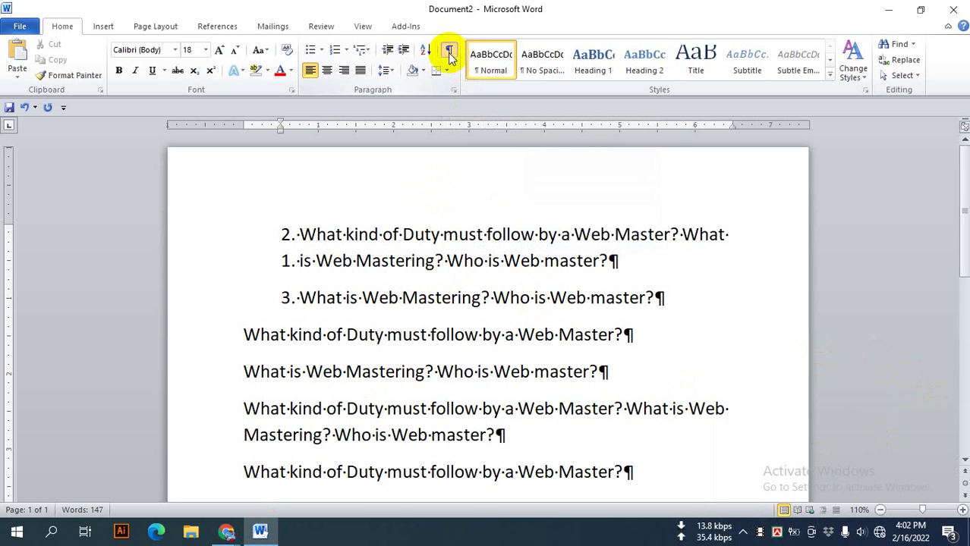
{"action": "left_click", "coordinate": [450, 54]}
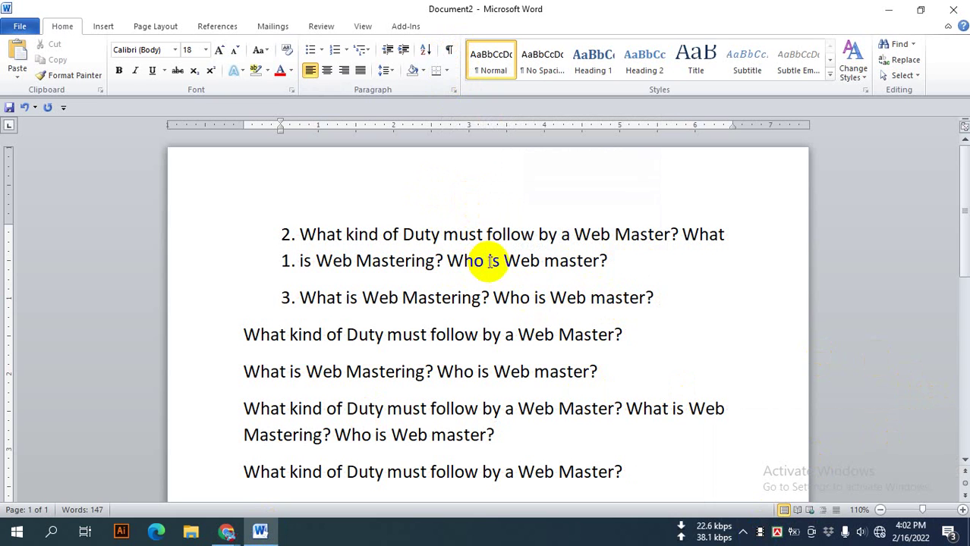
{"action": "left_click", "coordinate": [495, 261]}
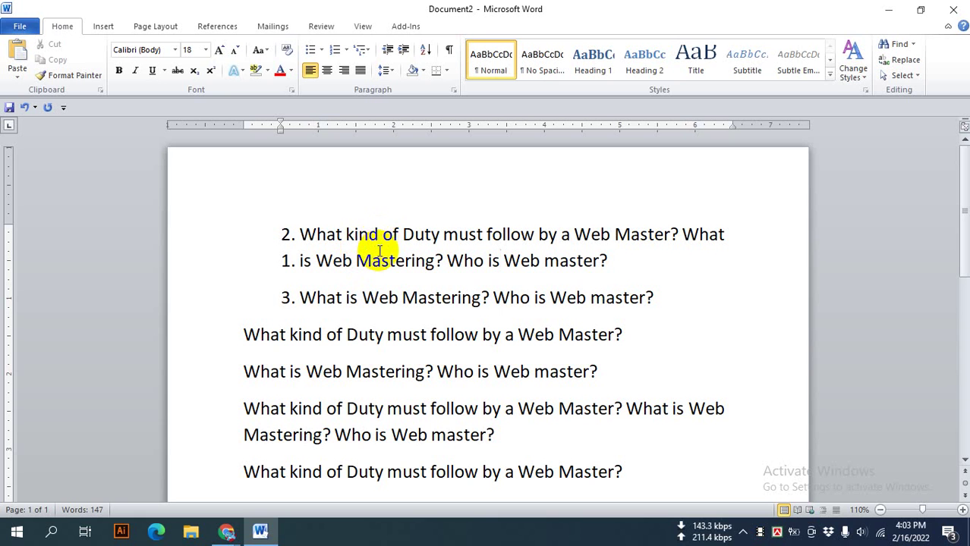
{"action": "left_click_drag", "start_coordinate": [275, 231], "coordinate": [644, 304]}
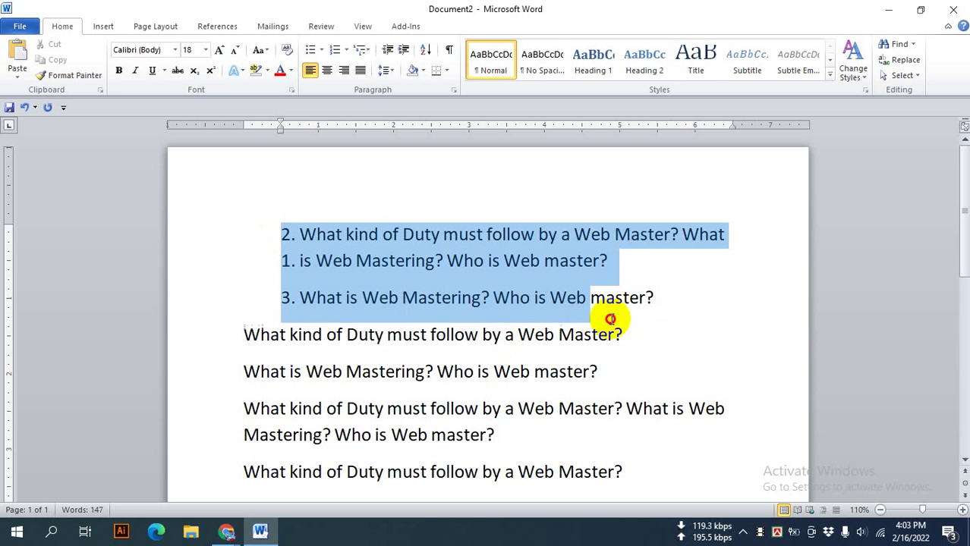
{"action": "left_click", "coordinate": [449, 51]}
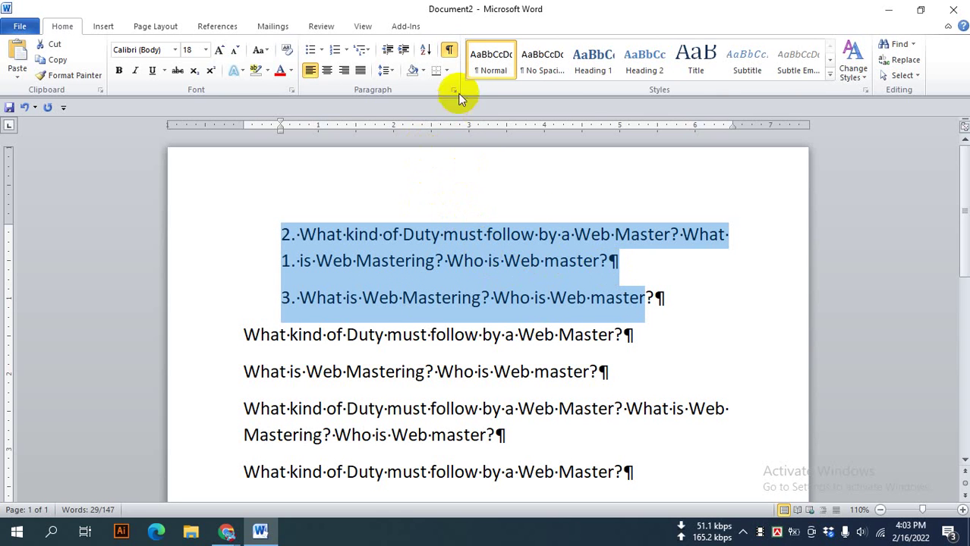
{"action": "left_click", "coordinate": [449, 52]}
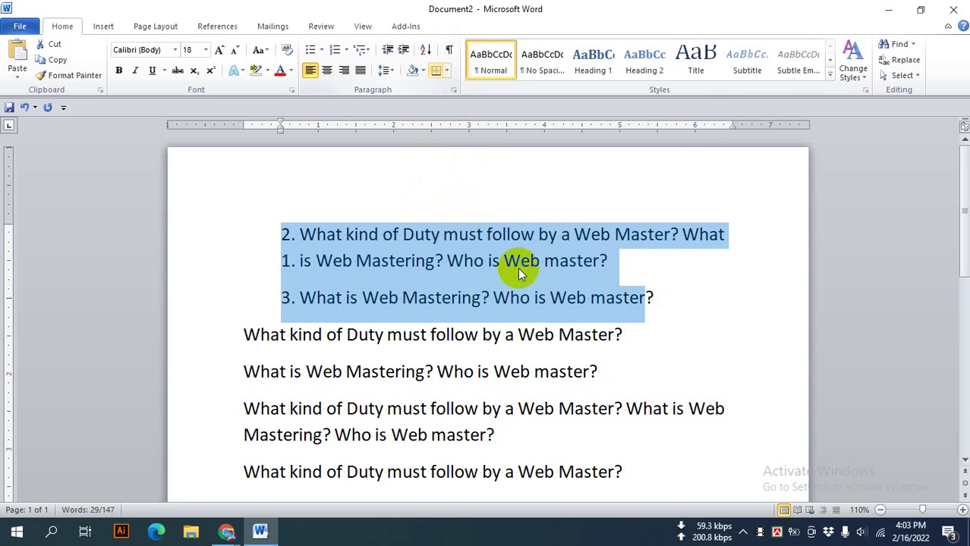
{"action": "left_click", "coordinate": [514, 372]}
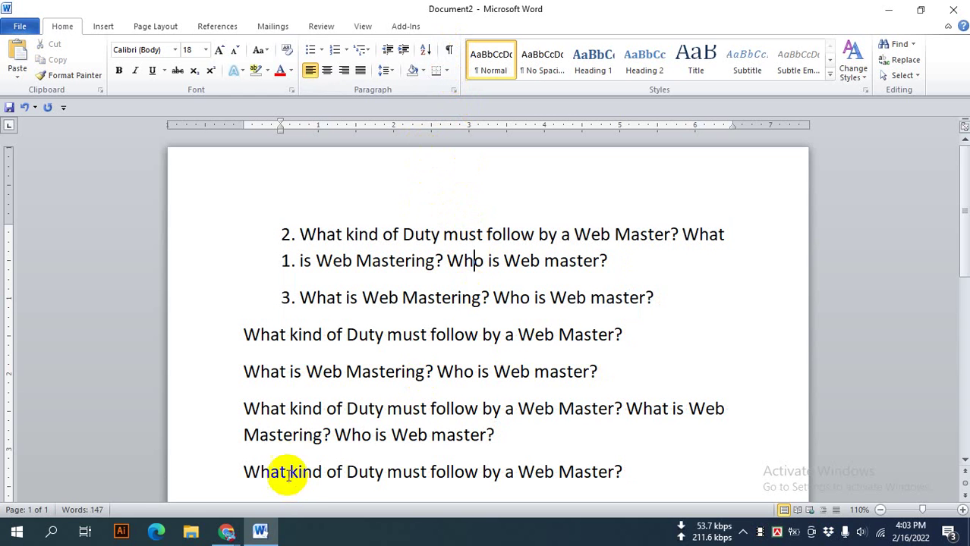
{"action": "left_click", "coordinate": [233, 526]}
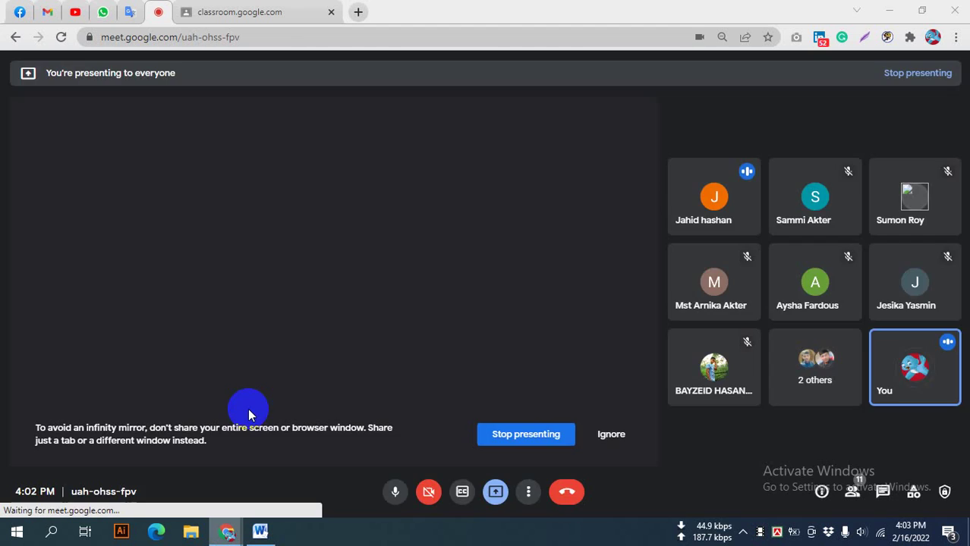
{"action": "left_click", "coordinate": [613, 126]}
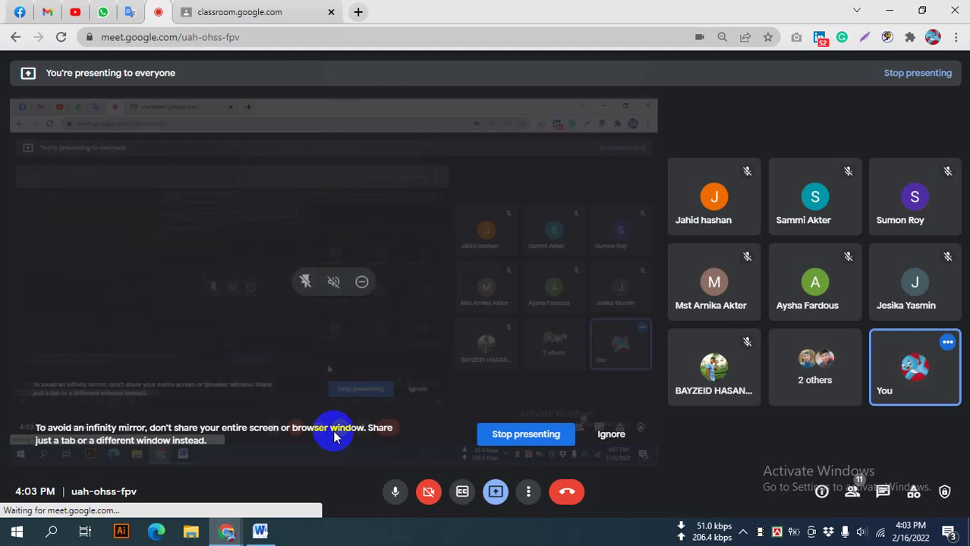
{"action": "left_click", "coordinate": [269, 536]}
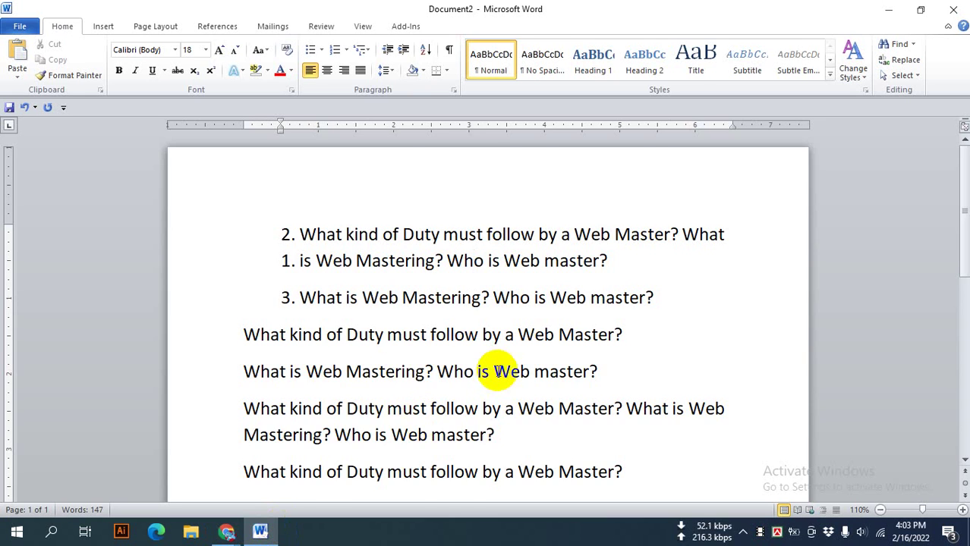
- Zoom the document from 110% to 150% with Ctrl+scroll
{"action": "scroll", "coordinate": [498, 373], "scroll_direction": "down", "scroll_amount": 2}
{"action": "scroll", "coordinate": [493, 373], "scroll_direction": "down", "scroll_amount": 4}
{"action": "scroll", "coordinate": [495, 379], "scroll_direction": "up", "scroll_amount": 5}
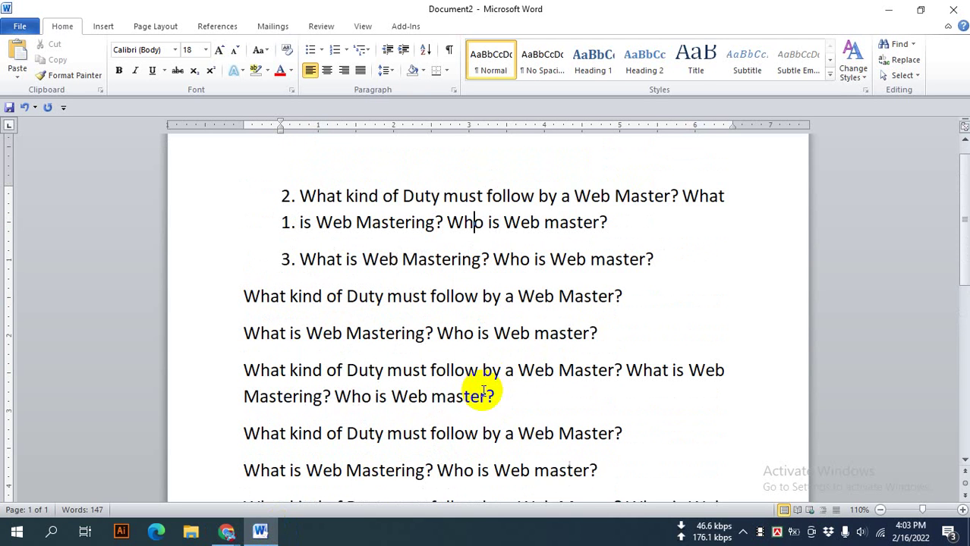
{"action": "scroll", "coordinate": [493, 383], "scroll_direction": "down", "scroll_amount": 1}
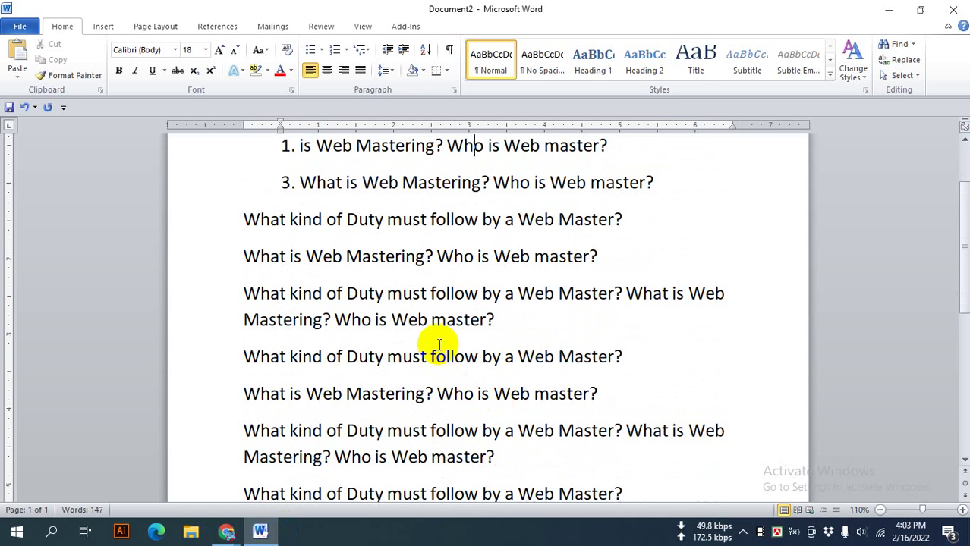
{"action": "scroll", "coordinate": [418, 290], "scroll_direction": "up", "scroll_amount": 2}
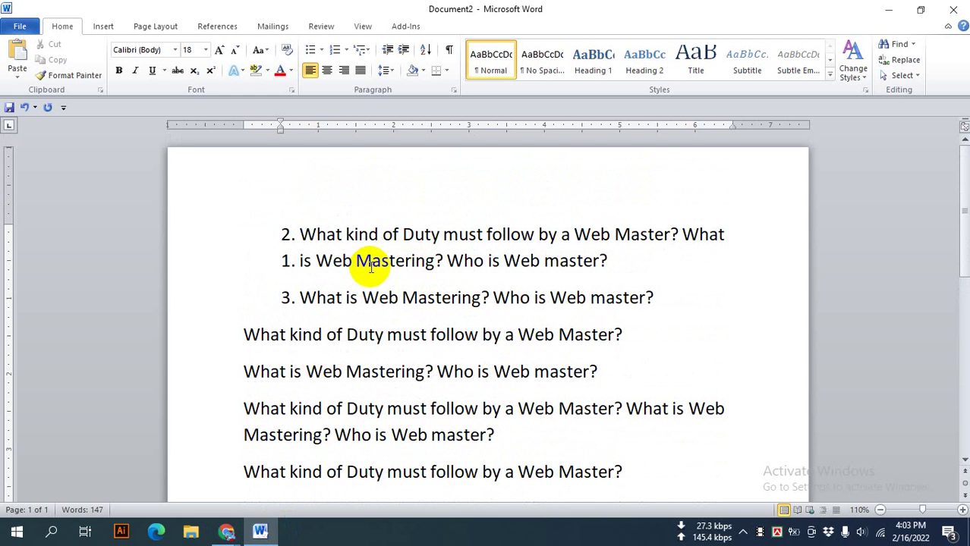
{"action": "scroll", "coordinate": [372, 266], "scroll_direction": "up", "scroll_amount": 2, "text": "ctrl"}
{"action": "scroll", "coordinate": [376, 267], "scroll_direction": "up", "scroll_amount": 2, "text": "ctrl"}
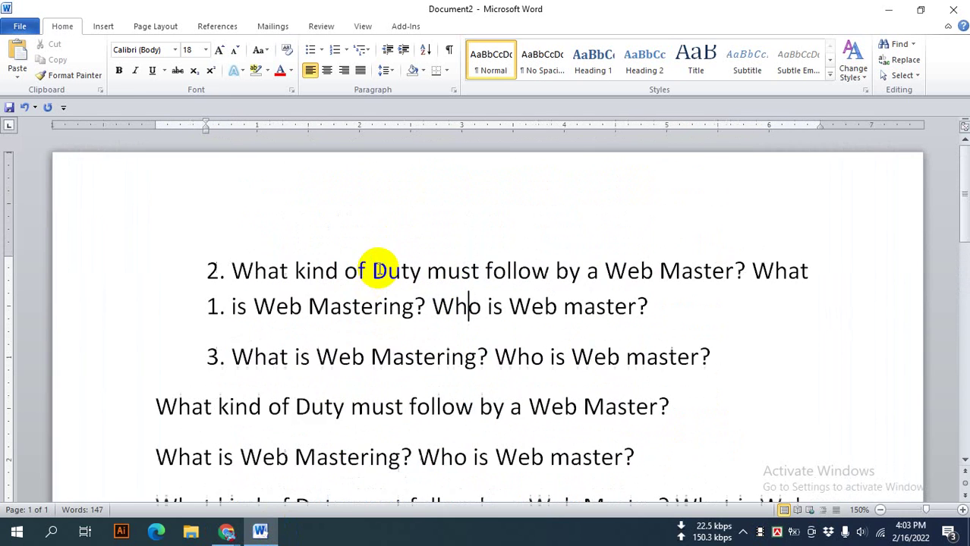
{"action": "scroll", "coordinate": [380, 270], "scroll_direction": "down", "scroll_amount": 2}
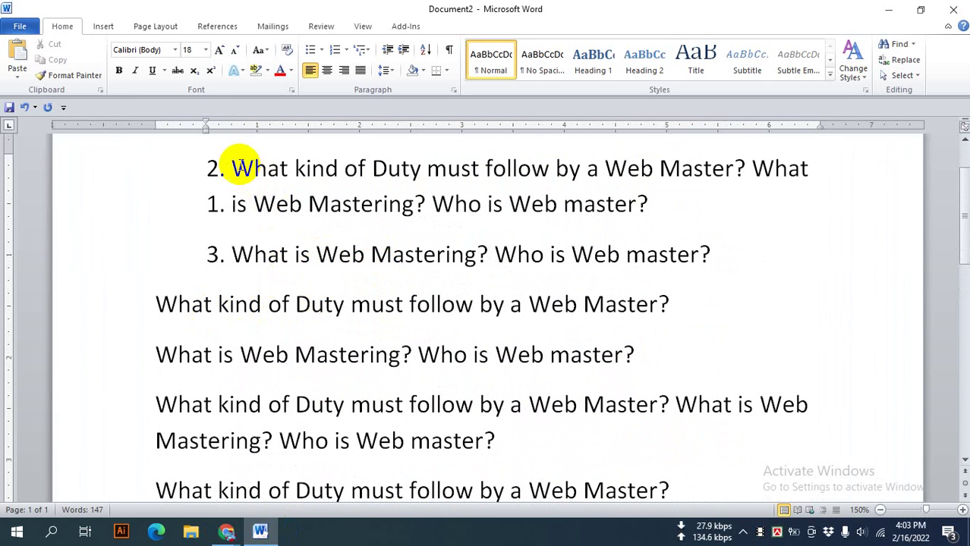
{"action": "left_click_drag", "start_coordinate": [232, 169], "coordinate": [423, 168]}
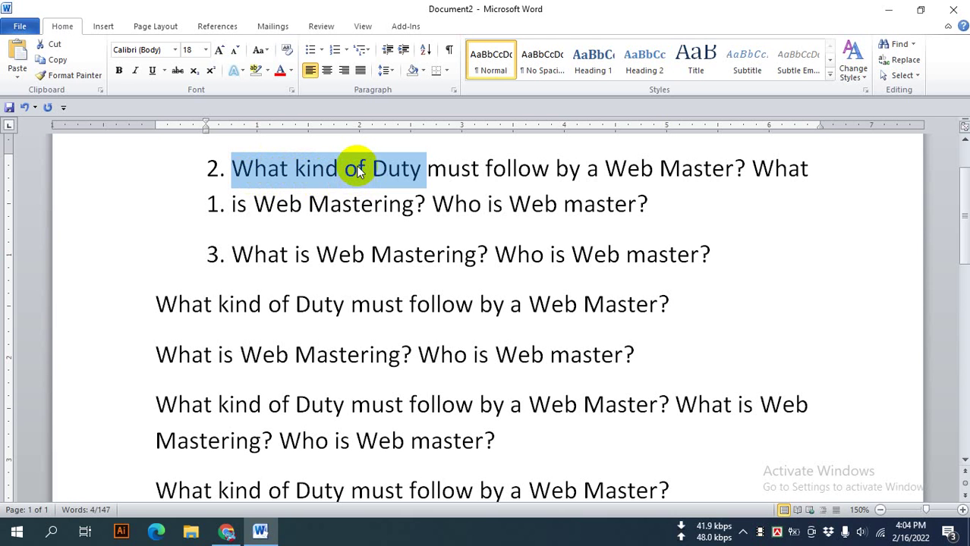
{"action": "left_click", "coordinate": [262, 176]}
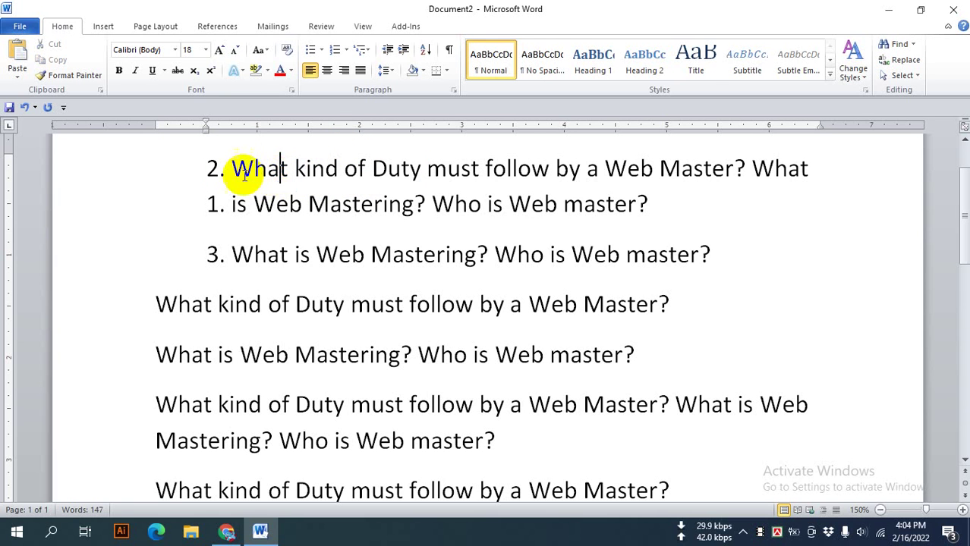
{"action": "left_click_drag", "start_coordinate": [229, 169], "coordinate": [257, 168]}
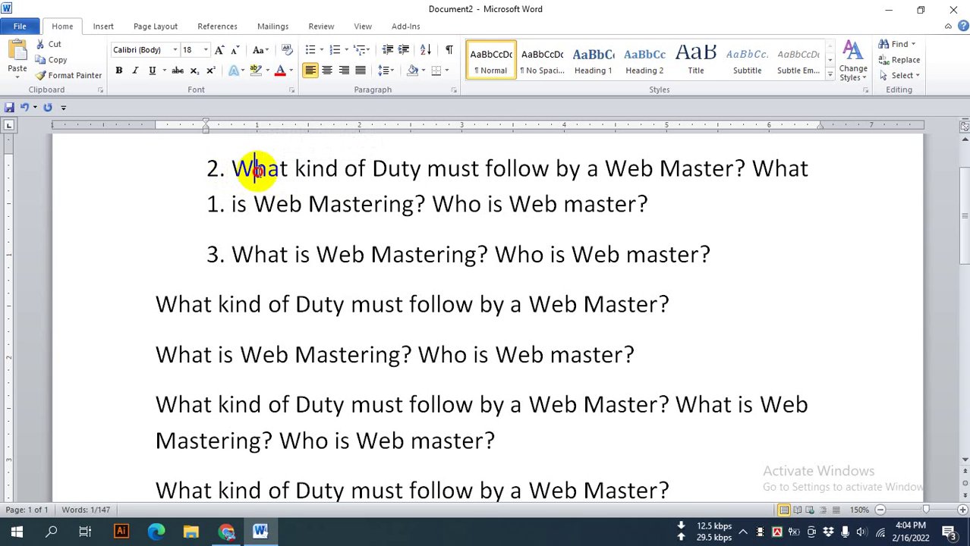
{"action": "left_click", "coordinate": [239, 172]}
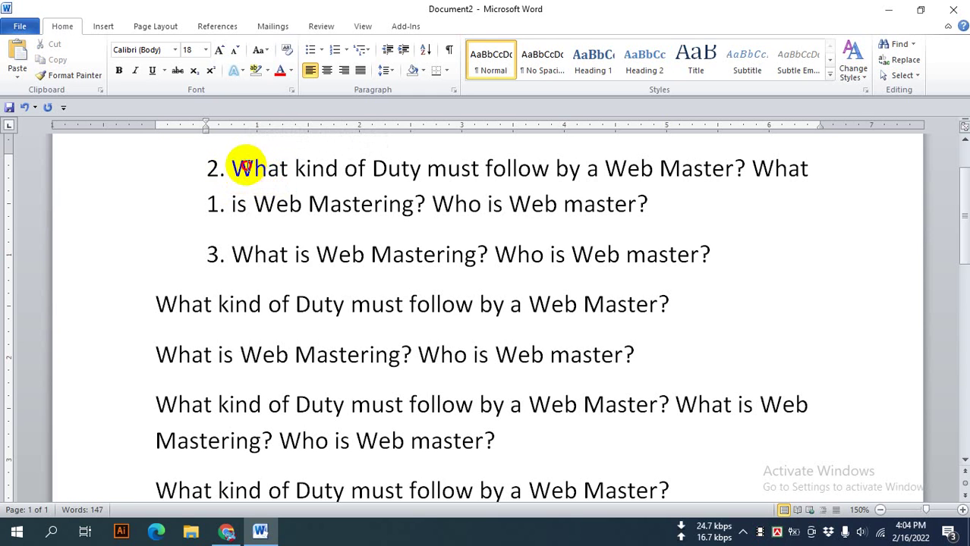
{"action": "left_click_drag", "start_coordinate": [254, 172], "coordinate": [267, 171]}
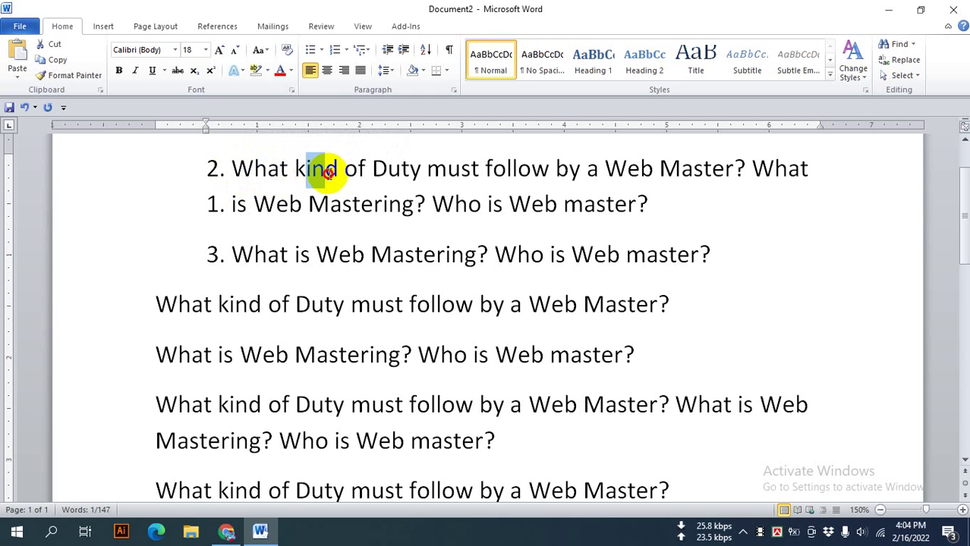
{"action": "left_click", "coordinate": [295, 170]}
{"action": "double_click", "coordinate": [296, 170]}
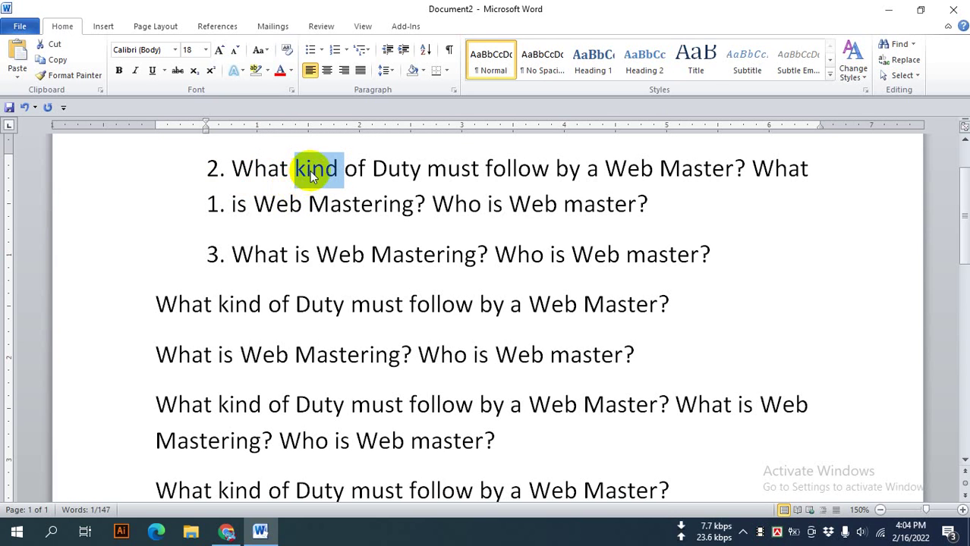
{"action": "left_click", "coordinate": [313, 167]}
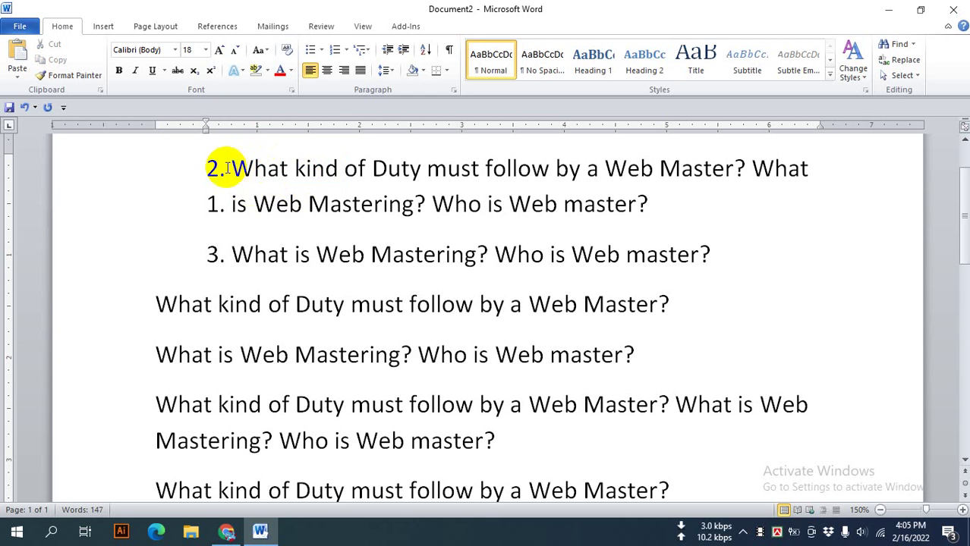
{"action": "left_click", "coordinate": [233, 169]}
{"action": "left_click_drag", "start_coordinate": [237, 168], "coordinate": [291, 170]}
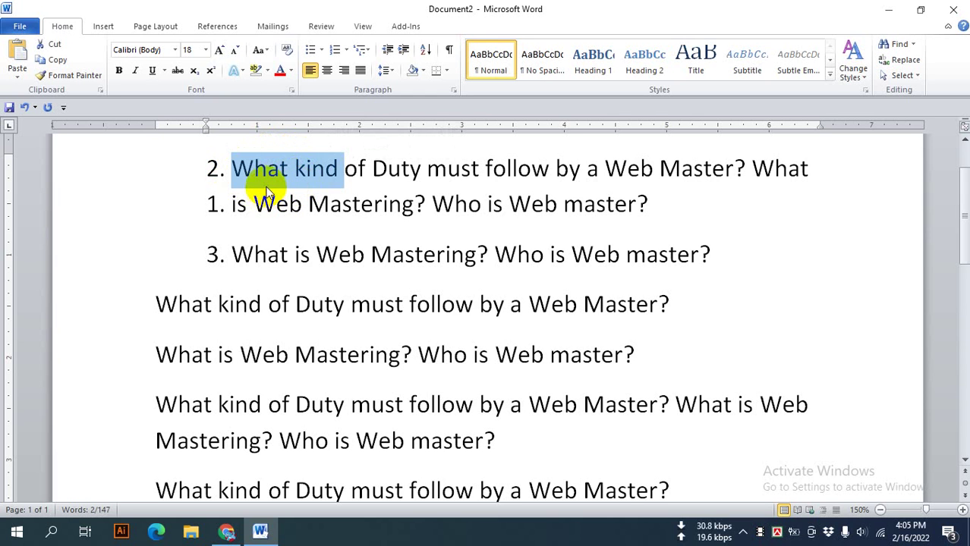
{"action": "left_click_drag", "start_coordinate": [232, 202], "coordinate": [399, 202]}
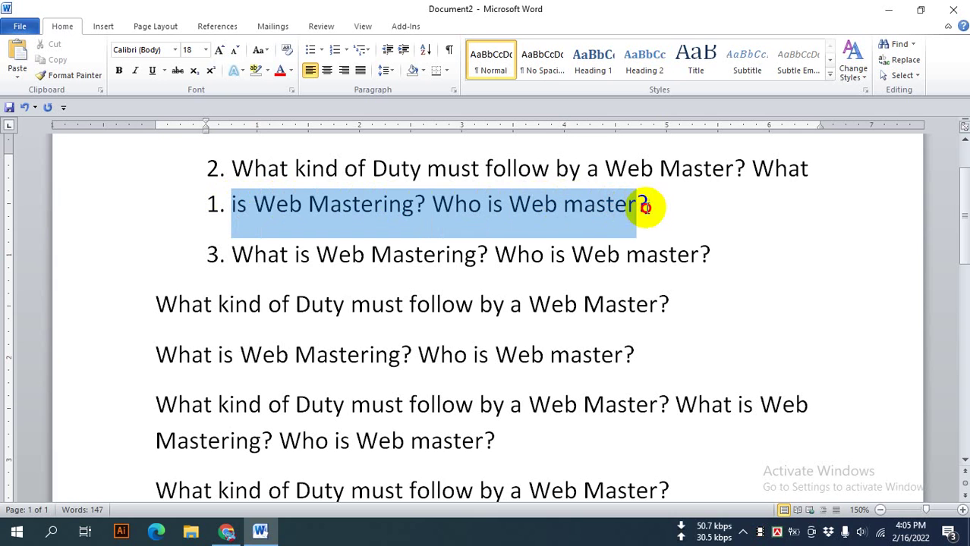
{"action": "left_click_drag", "start_coordinate": [399, 202], "coordinate": [647, 203]}
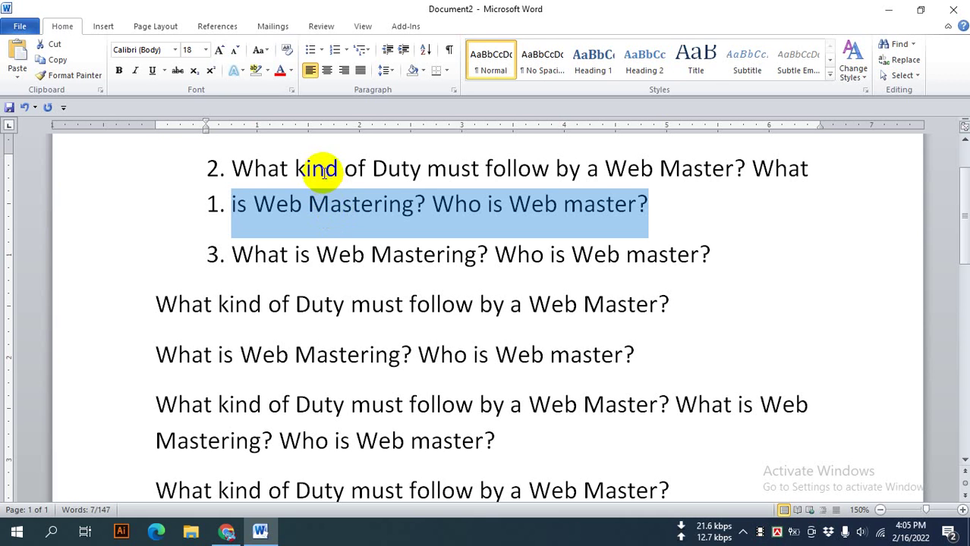
{"action": "left_click_drag", "start_coordinate": [231, 169], "coordinate": [322, 169]}
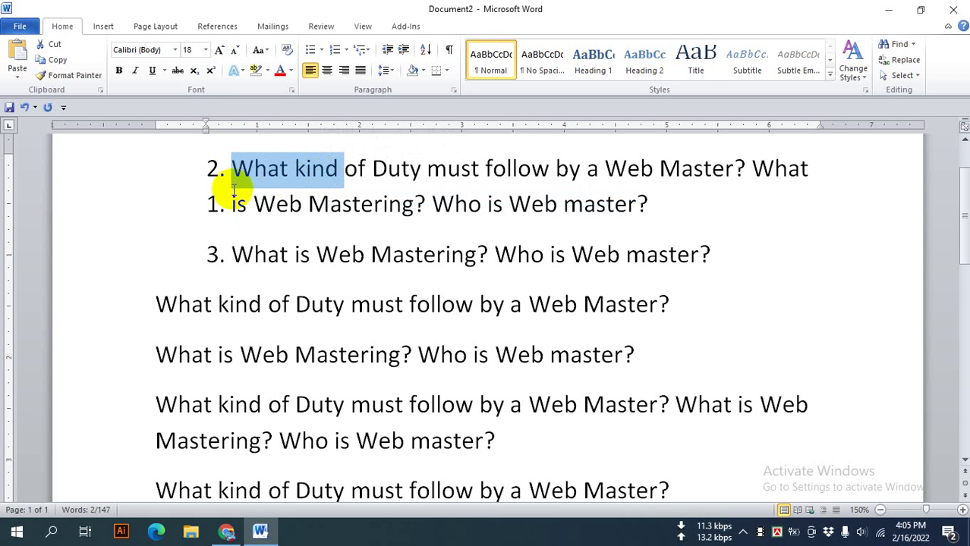
{"action": "left_click_drag", "start_coordinate": [232, 204], "coordinate": [365, 203]}
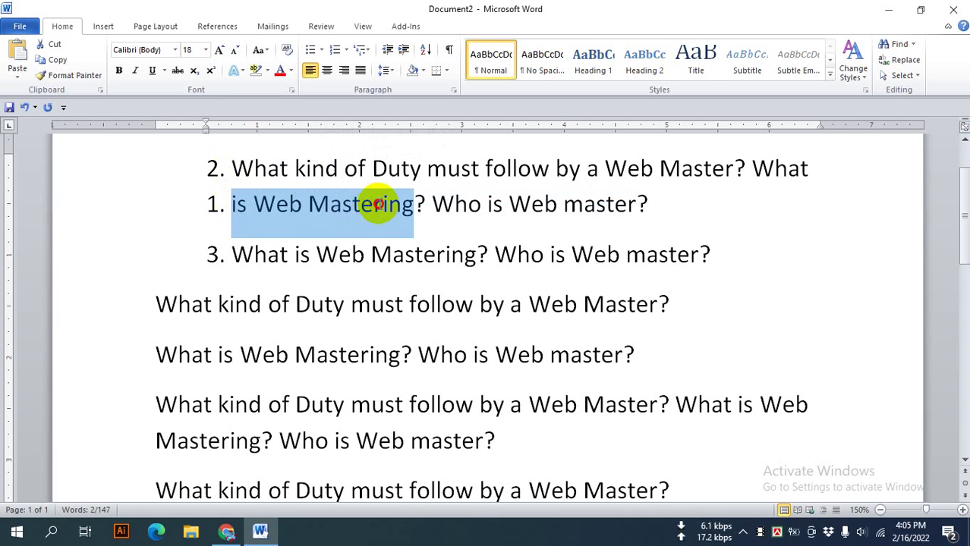
{"action": "left_click", "coordinate": [311, 170]}
{"action": "left_click", "coordinate": [339, 168]}
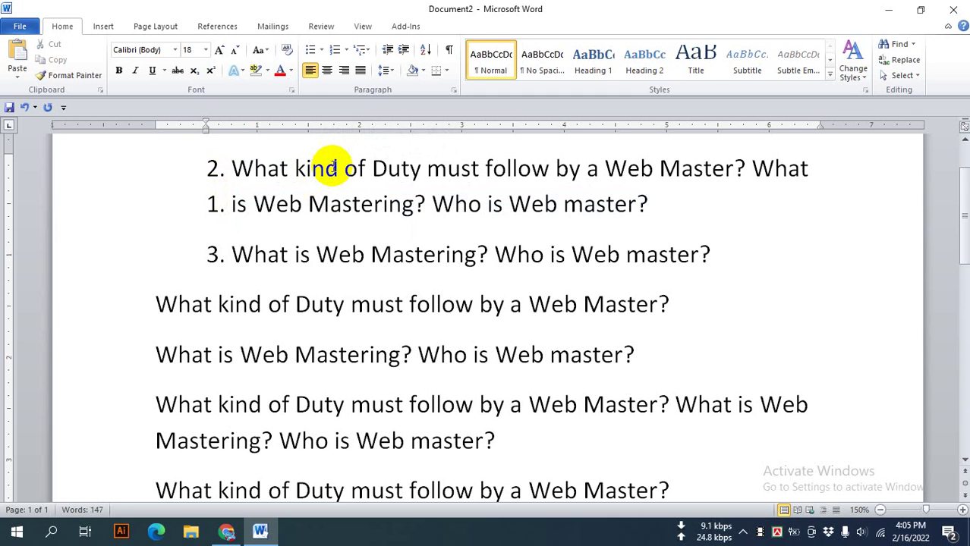
{"action": "left_click", "coordinate": [350, 205]}
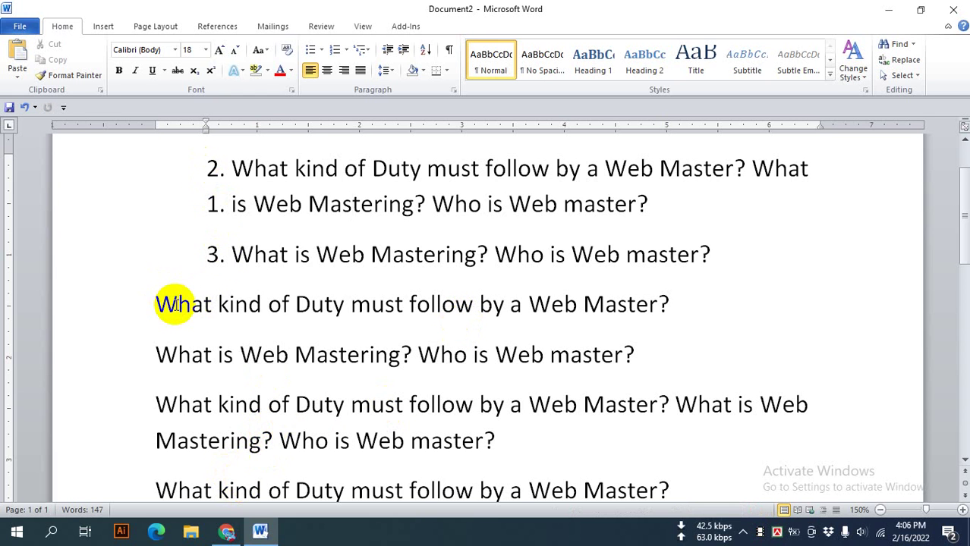
{"action": "scroll", "coordinate": [175, 304], "scroll_direction": "down", "scroll_amount": 1}
{"action": "scroll", "coordinate": [185, 288], "scroll_direction": "up", "scroll_amount": 1}
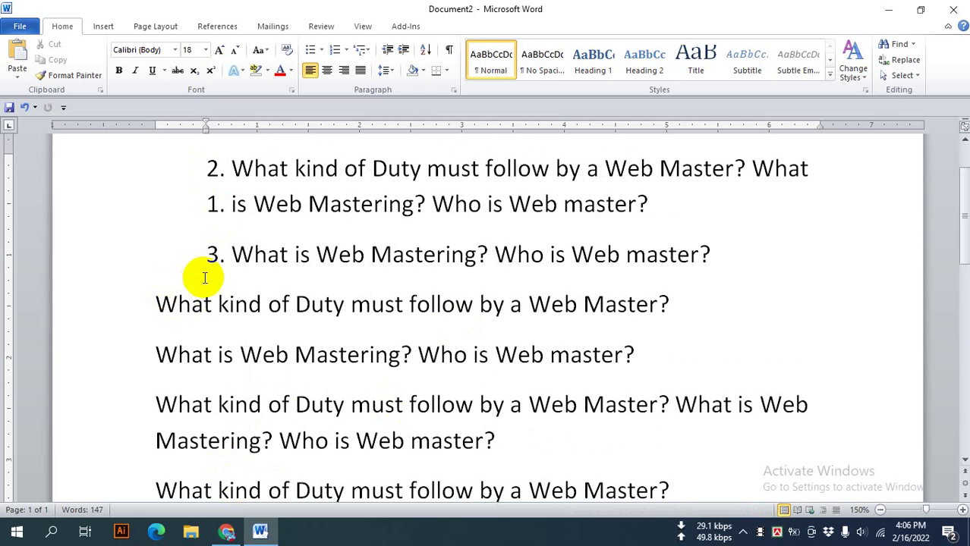
{"action": "mouse_move", "coordinate": [233, 256]}
{"action": "left_mouse_down"}
{"action": "mouse_move", "coordinate": [235, 205]}
{"action": "mouse_move", "coordinate": [411, 202]}
{"action": "left_mouse_up"}
{"action": "left_click", "coordinate": [254, 255]}
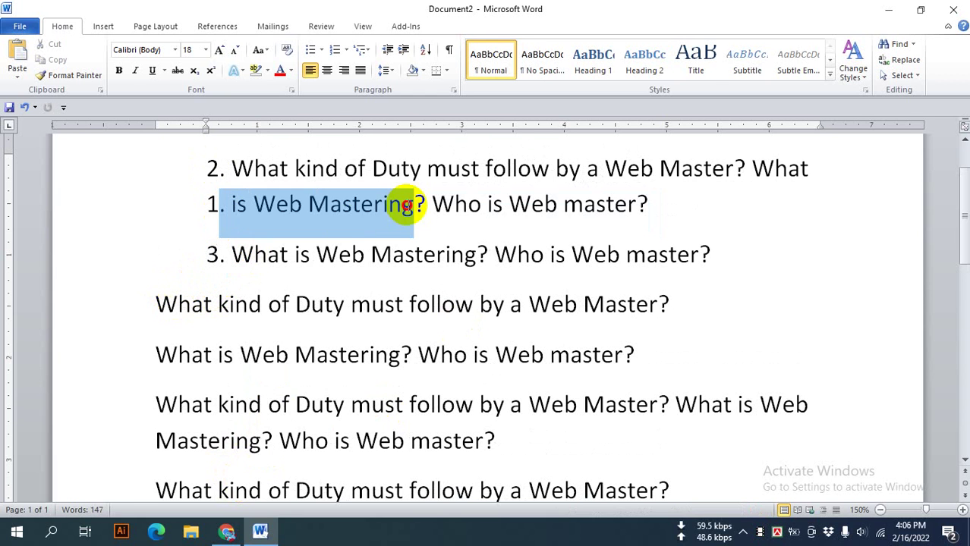
{"action": "left_click_drag", "start_coordinate": [232, 256], "coordinate": [409, 259]}
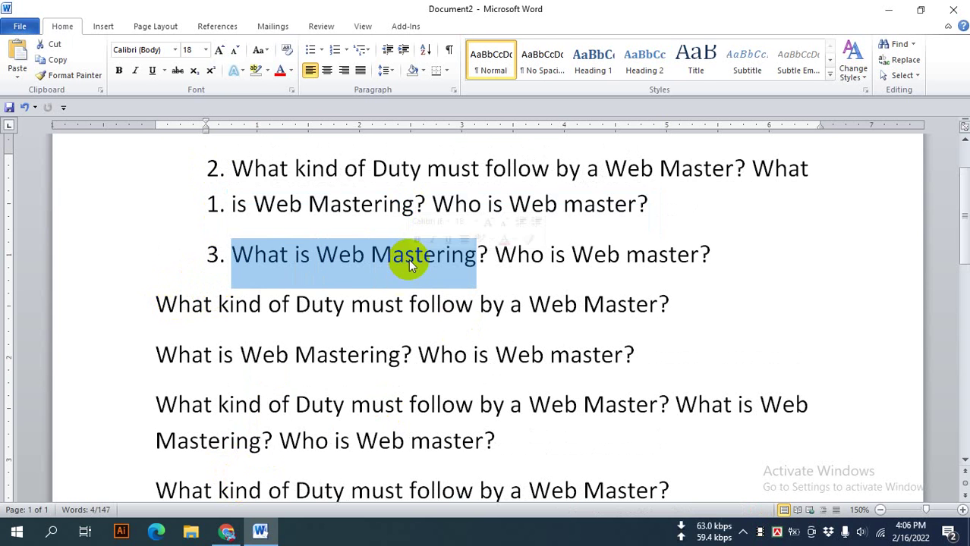
{"action": "left_click", "coordinate": [338, 262]}
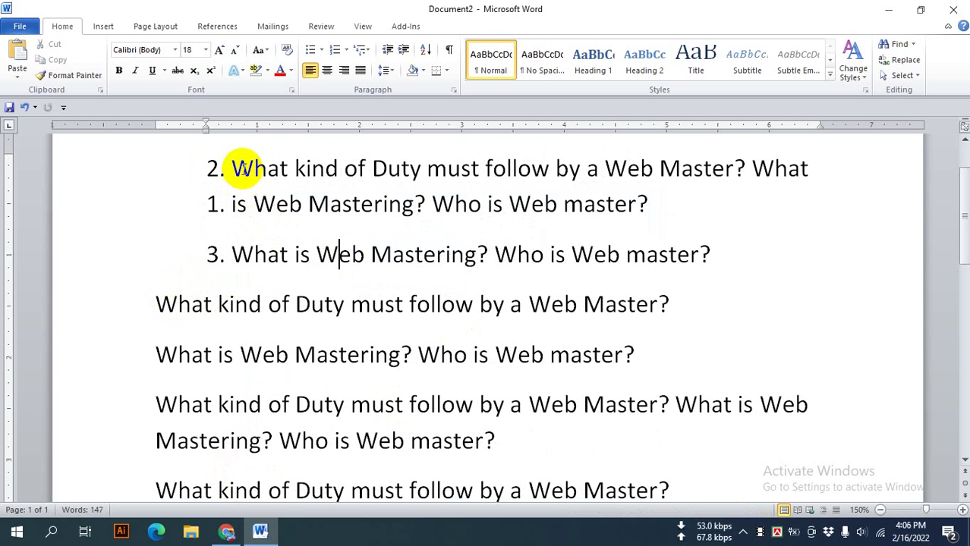
{"action": "left_click_drag", "start_coordinate": [233, 167], "coordinate": [268, 168]}
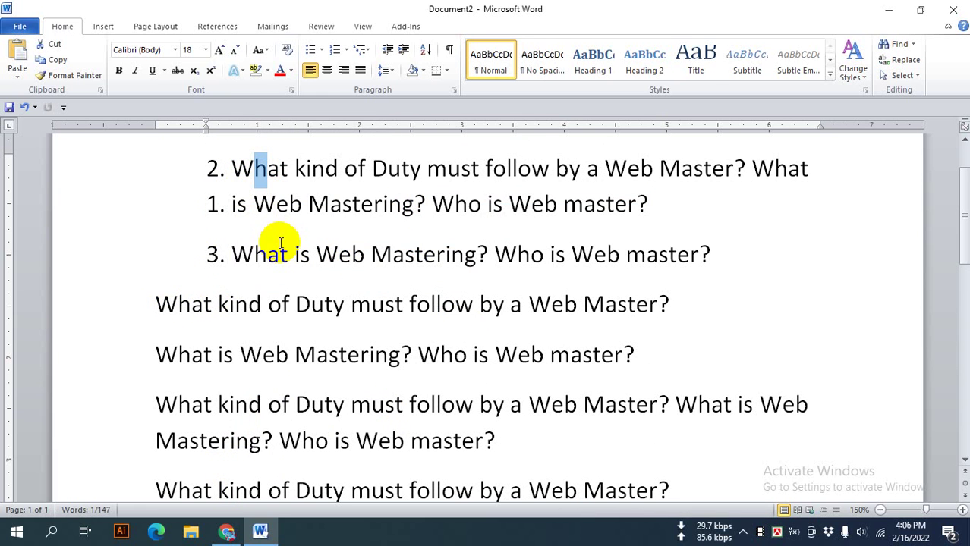
{"action": "left_click", "coordinate": [250, 187]}
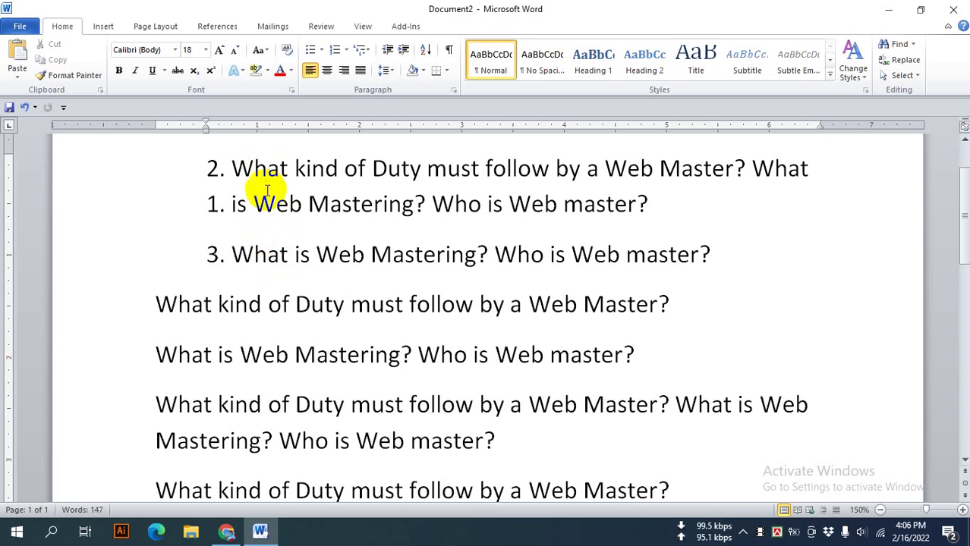
{"action": "scroll", "coordinate": [267, 219], "scroll_direction": "up", "scroll_amount": 1}
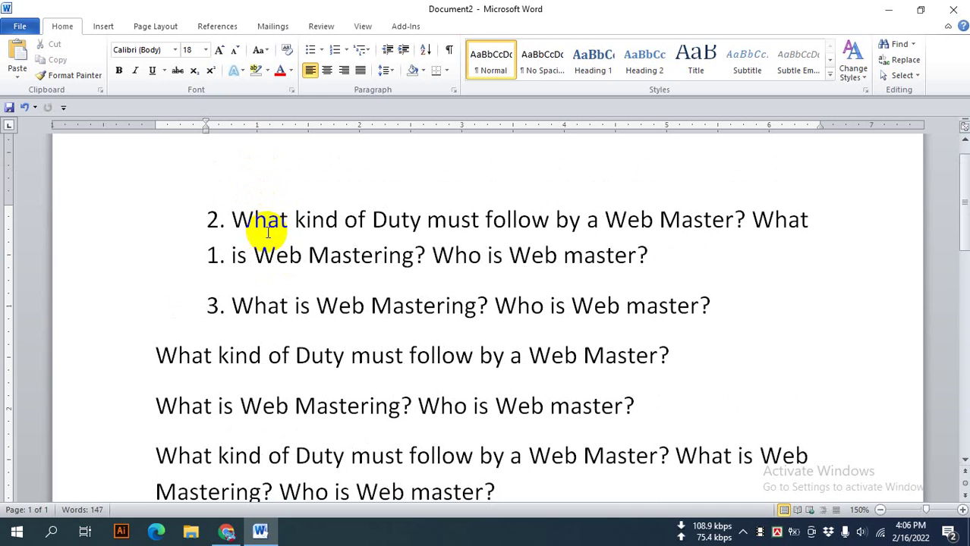
{"action": "left_click_drag", "start_coordinate": [279, 217], "coordinate": [243, 212]}
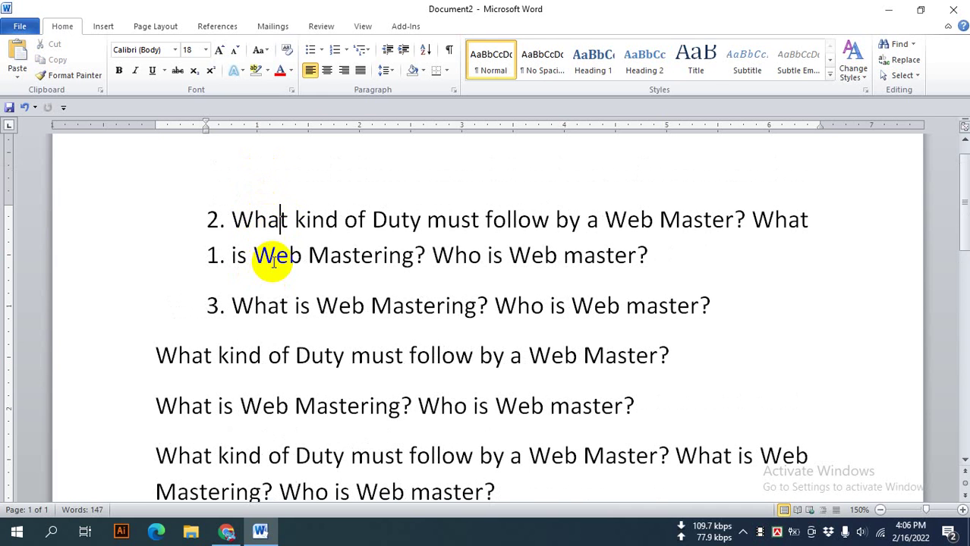
{"action": "left_click_drag", "start_coordinate": [237, 258], "coordinate": [293, 263]}
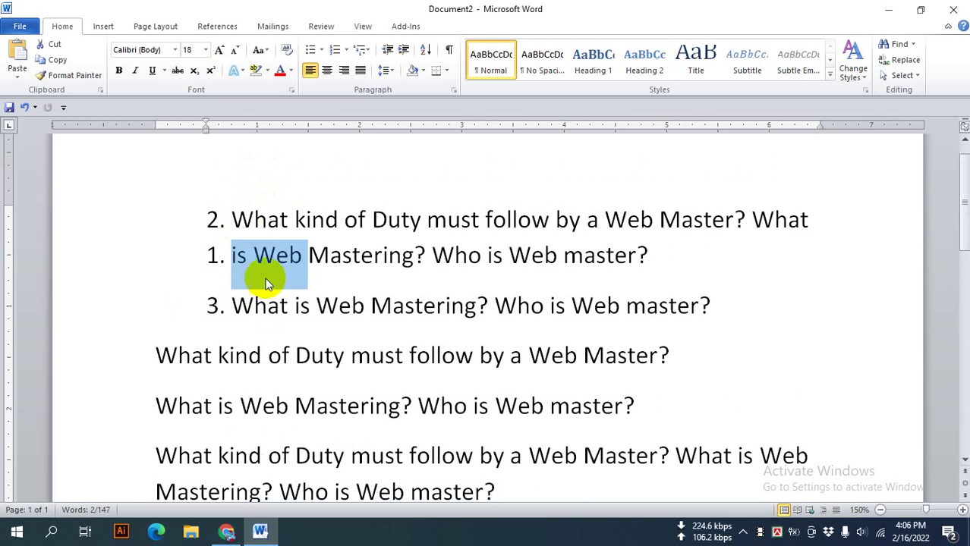
{"action": "left_click", "coordinate": [257, 305]}
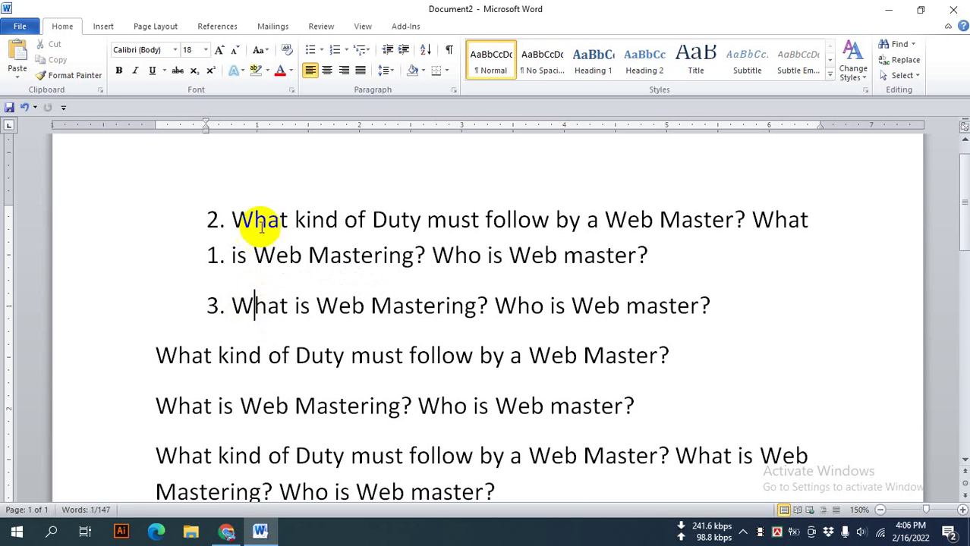
{"action": "left_click_drag", "start_coordinate": [255, 218], "coordinate": [267, 220]}
{"action": "left_click", "coordinate": [270, 253]}
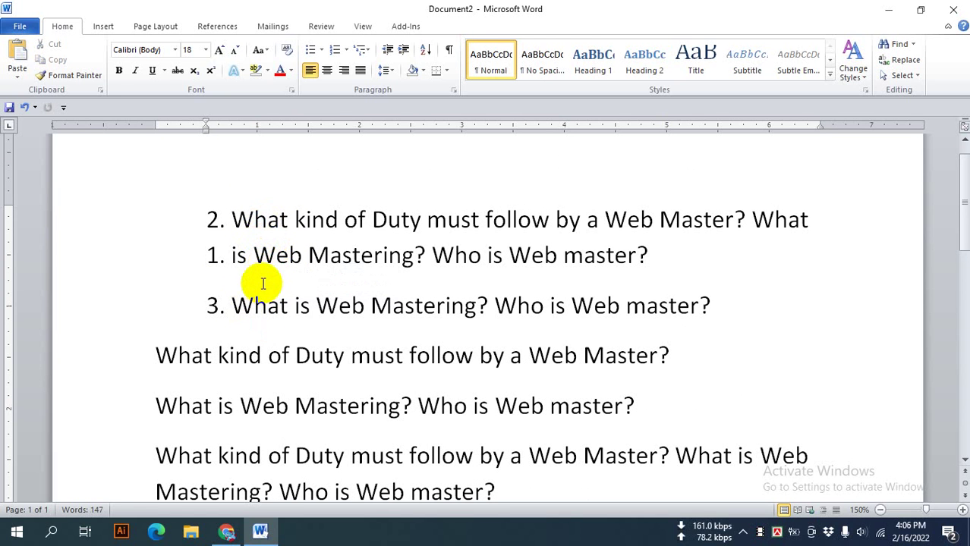
{"action": "left_click", "coordinate": [274, 255]}
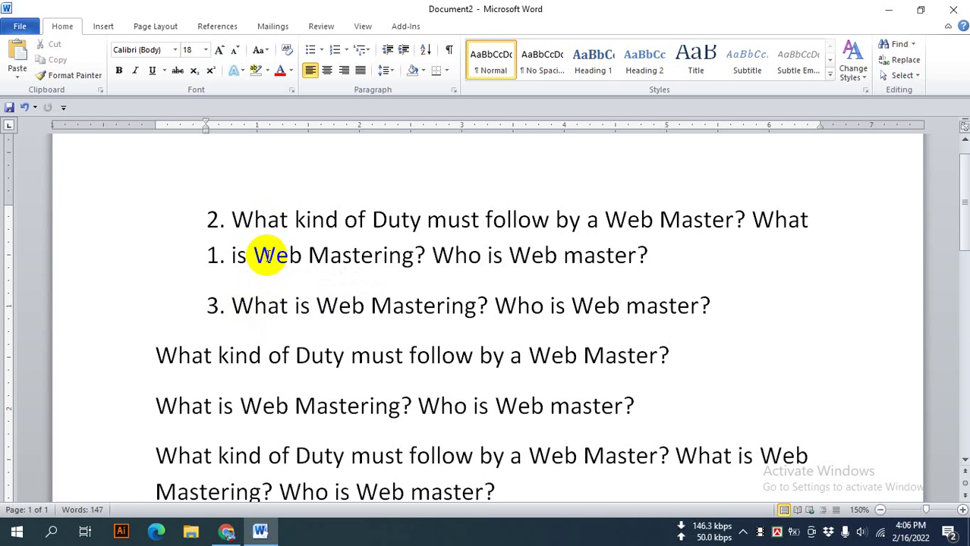
{"action": "left_click", "coordinate": [215, 220]}
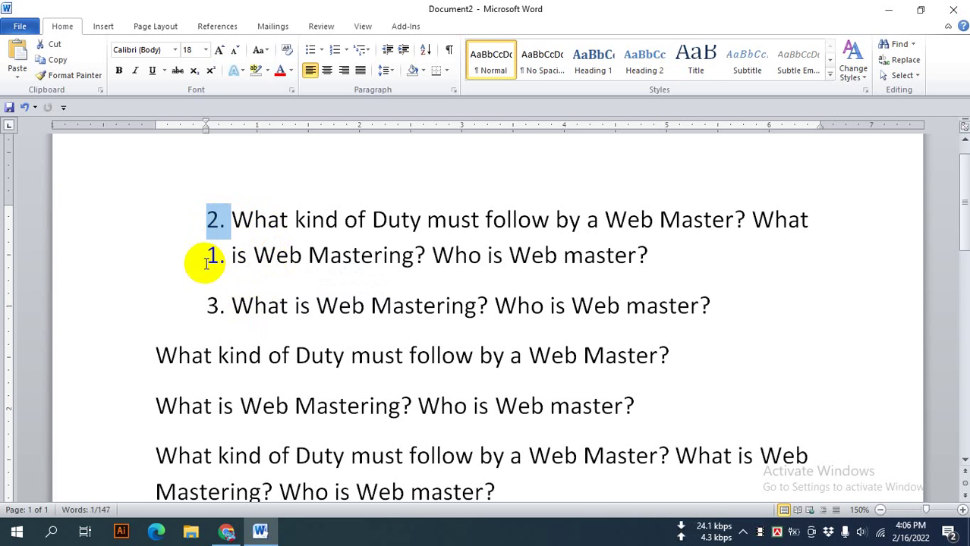
{"action": "left_click", "coordinate": [220, 262]}
{"action": "left_click", "coordinate": [234, 254]}
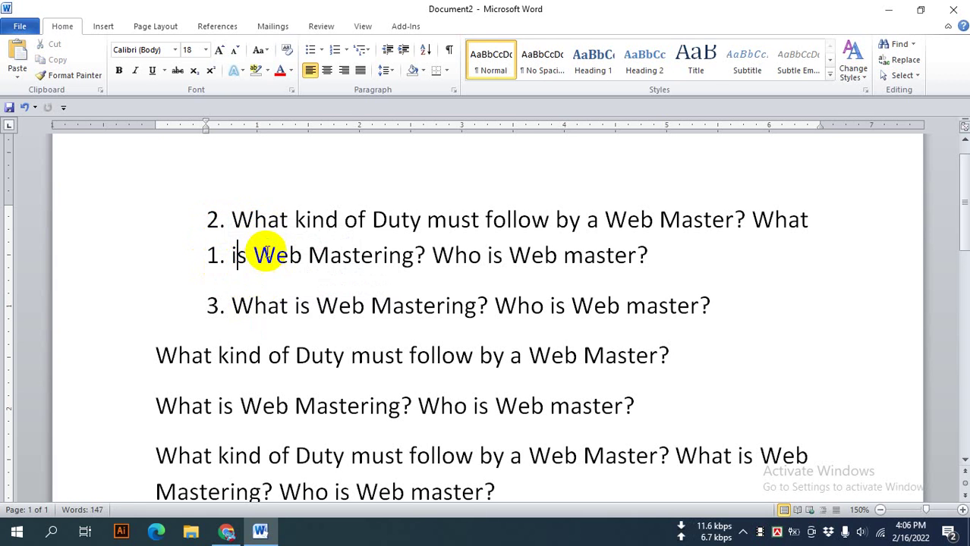
{"action": "scroll", "coordinate": [273, 369], "scroll_direction": "down", "scroll_amount": 2}
{"action": "scroll", "coordinate": [277, 227], "scroll_direction": "up", "scroll_amount": 1}
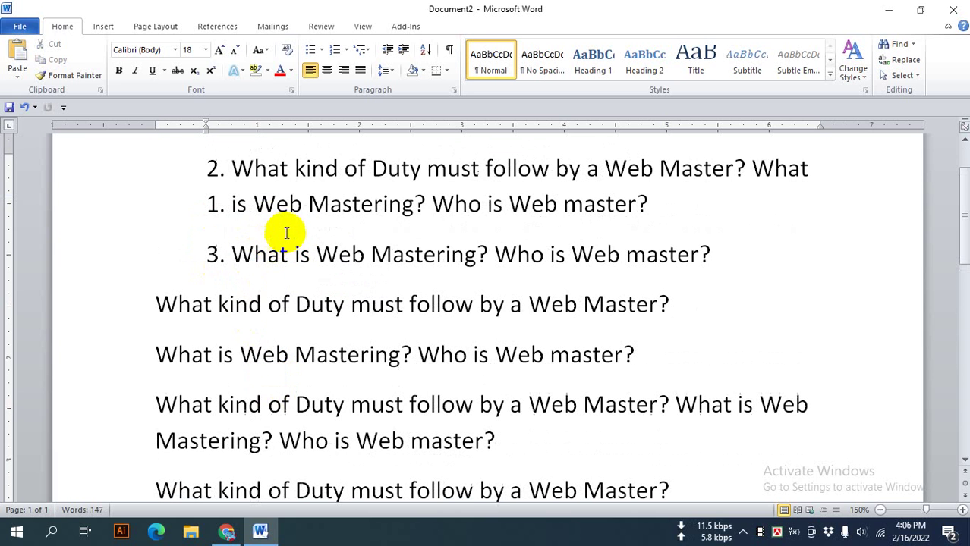
{"action": "left_click_drag", "start_coordinate": [153, 305], "coordinate": [264, 305]}
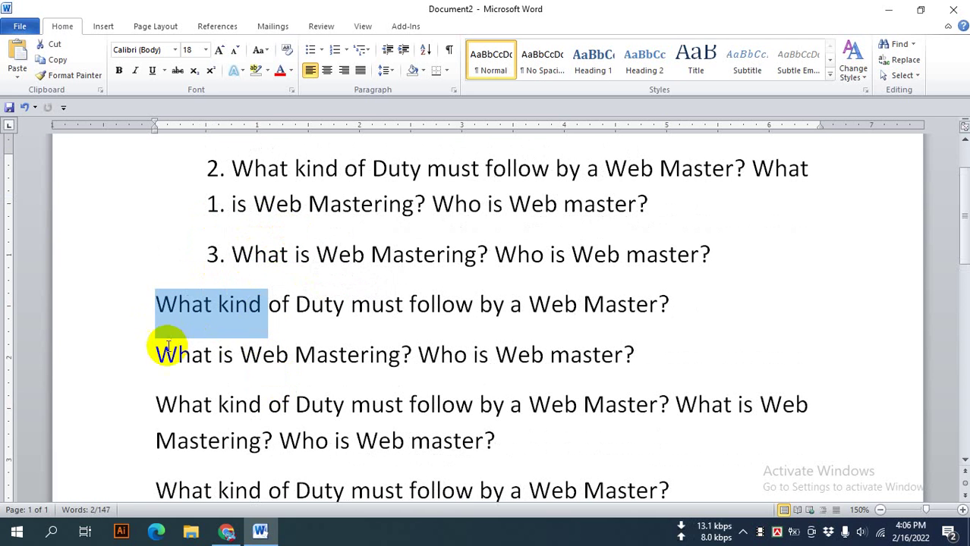
{"action": "left_click_drag", "start_coordinate": [156, 354], "coordinate": [244, 354]}
{"action": "left_click_drag", "start_coordinate": [155, 404], "coordinate": [242, 406]}
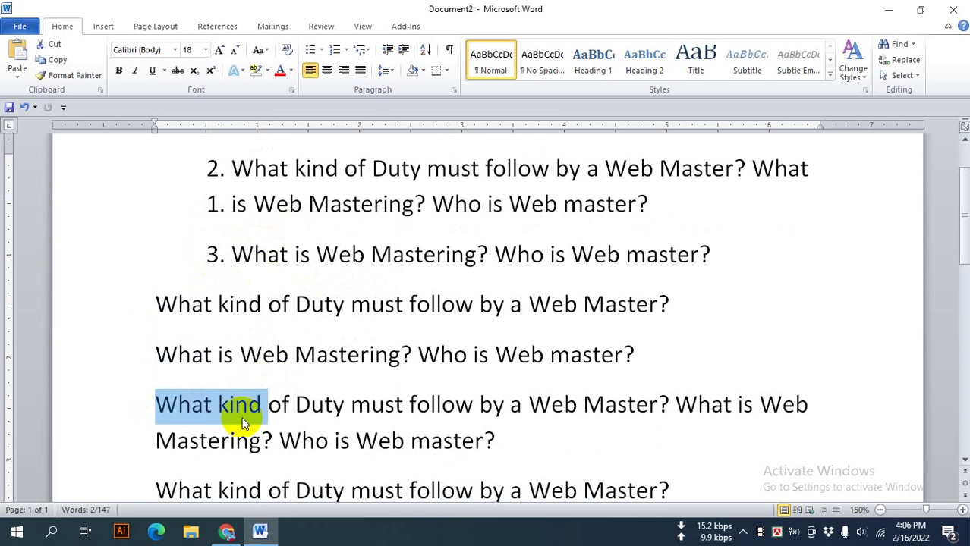
{"action": "left_click_drag", "start_coordinate": [156, 441], "coordinate": [265, 441]}
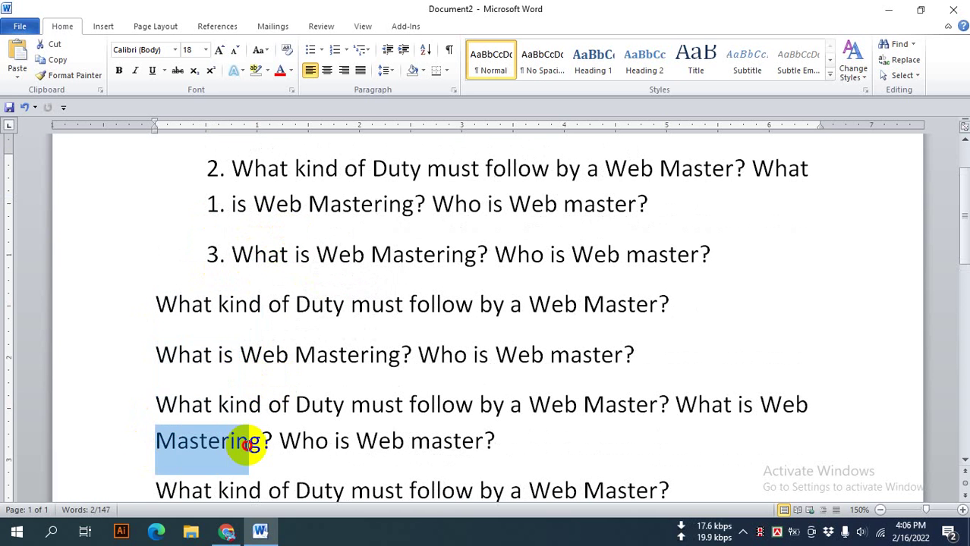
{"action": "left_click", "coordinate": [192, 404]}
{"action": "left_click", "coordinate": [189, 404]}
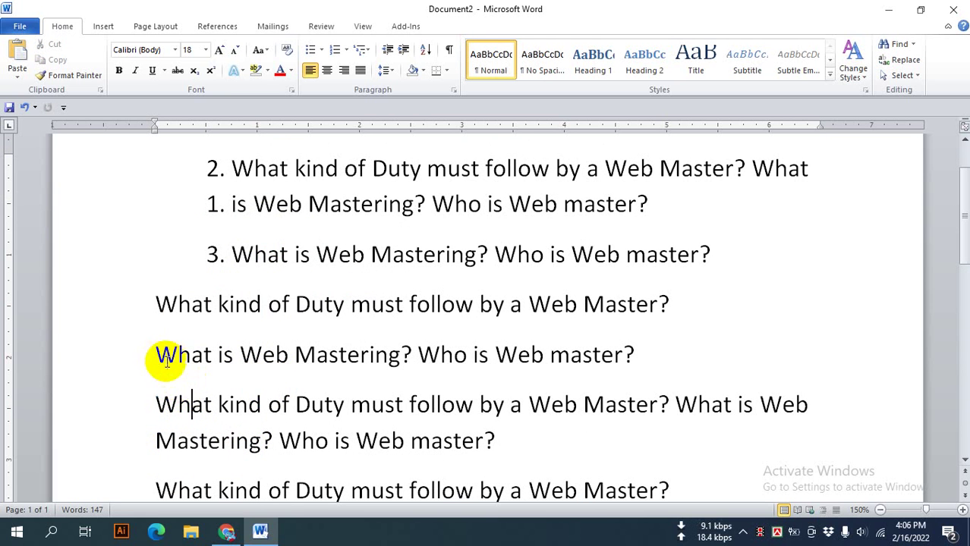
{"action": "left_click_drag", "start_coordinate": [155, 406], "coordinate": [241, 404]}
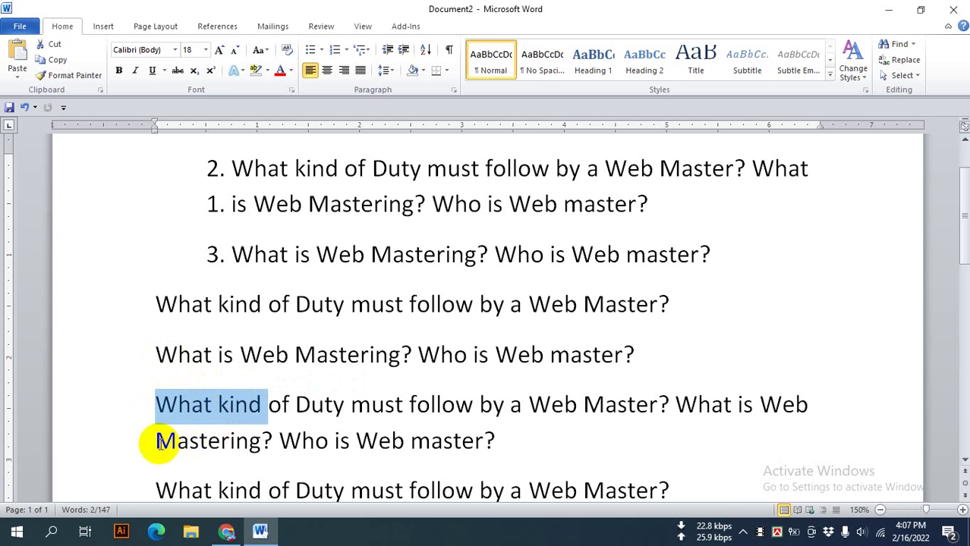
{"action": "left_click_drag", "start_coordinate": [156, 442], "coordinate": [234, 443]}
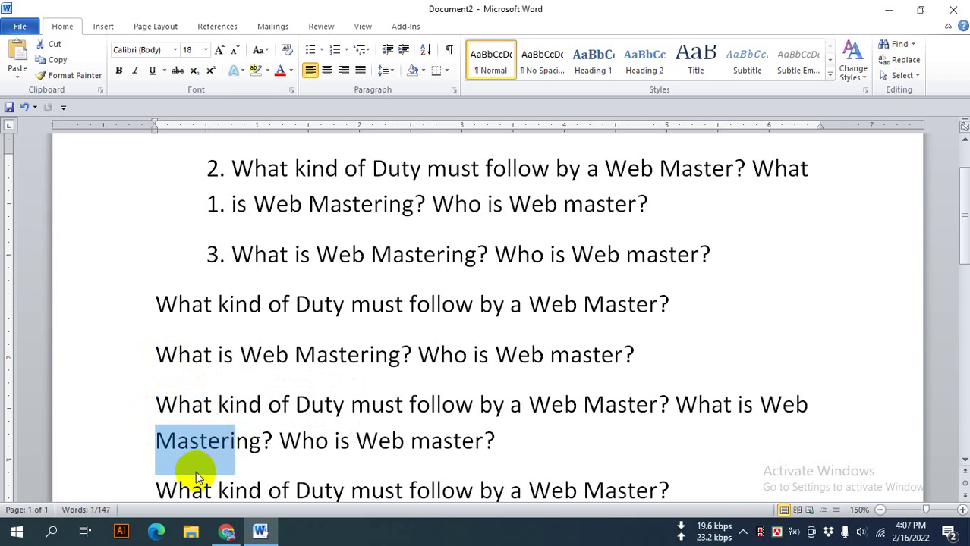
{"action": "left_click", "coordinate": [220, 440]}
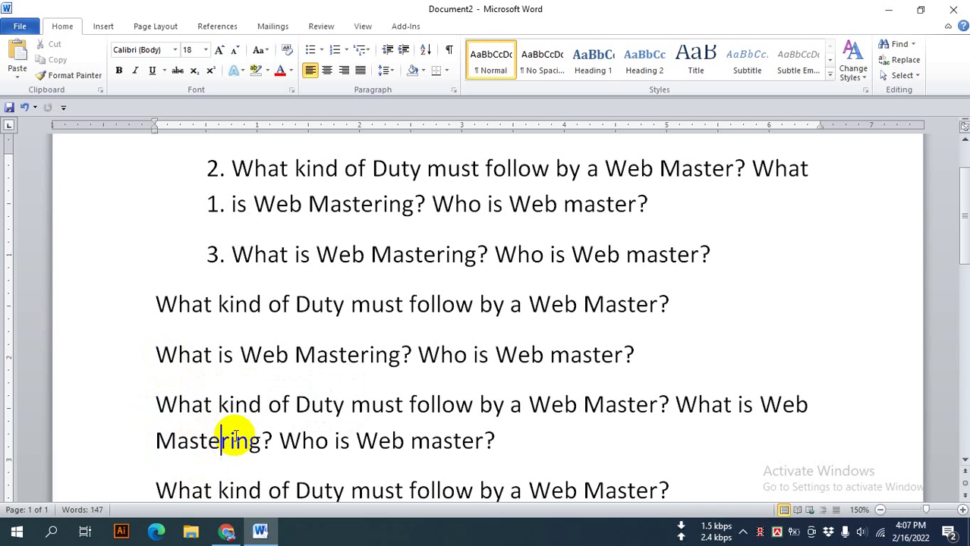
{"action": "left_click", "coordinate": [228, 532]}
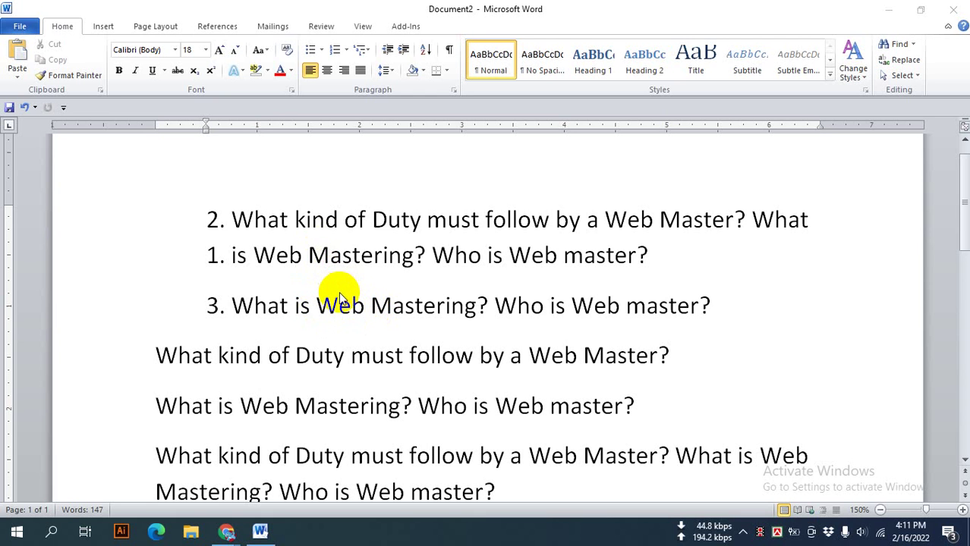
{"action": "double_click", "coordinate": [341, 304]}
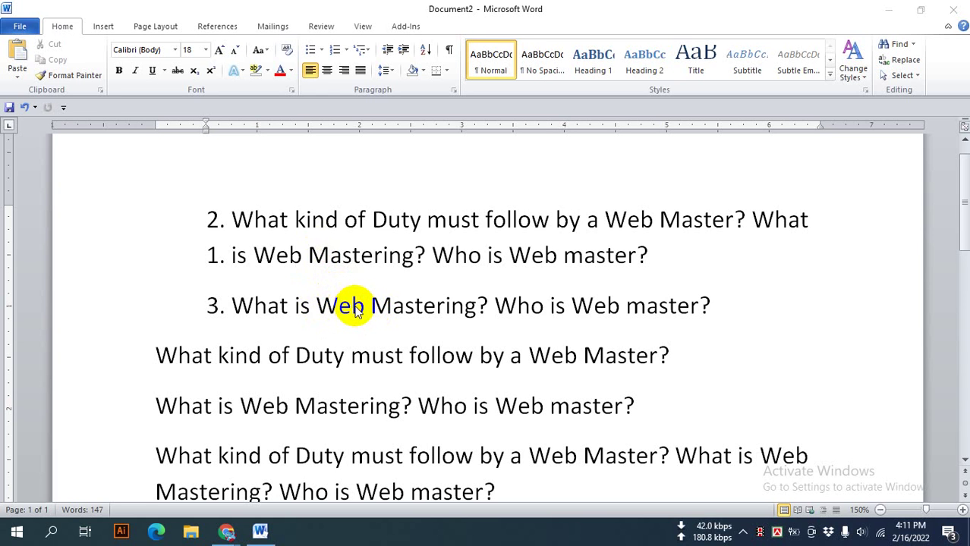
{"action": "left_click_drag", "start_coordinate": [349, 311], "coordinate": [378, 310]}
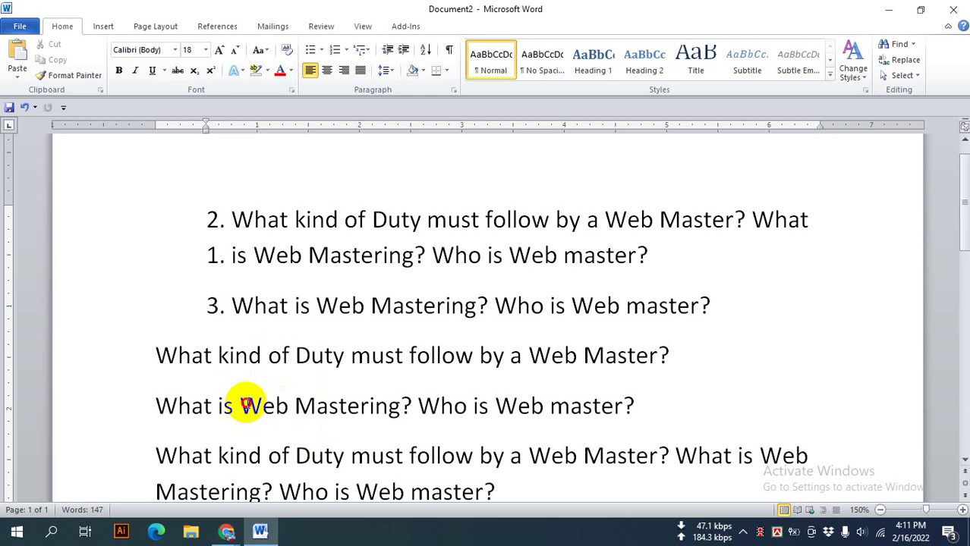
{"action": "left_click", "coordinate": [241, 404]}
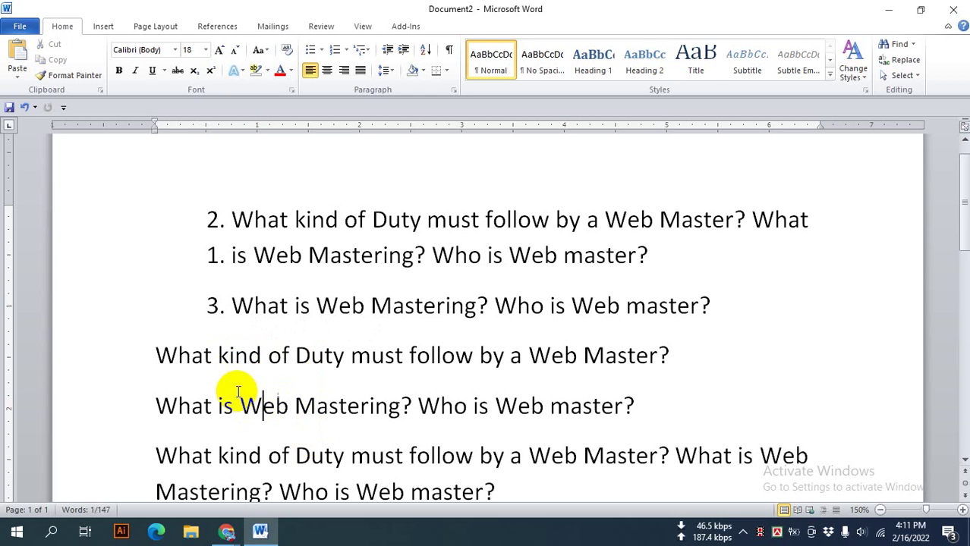
{"action": "double_click", "coordinate": [240, 356]}
{"action": "double_click", "coordinate": [270, 405]}
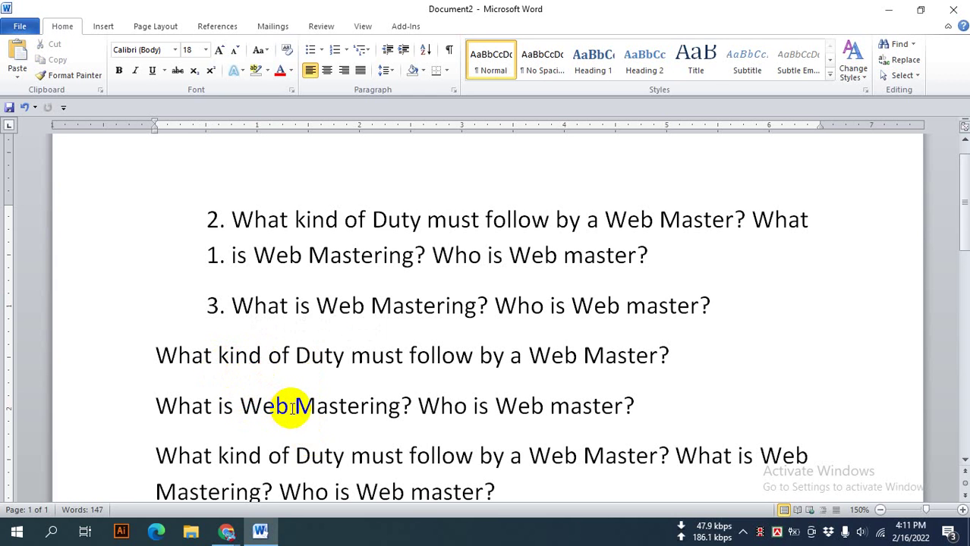
{"action": "left_click_drag", "start_coordinate": [289, 408], "coordinate": [240, 406]}
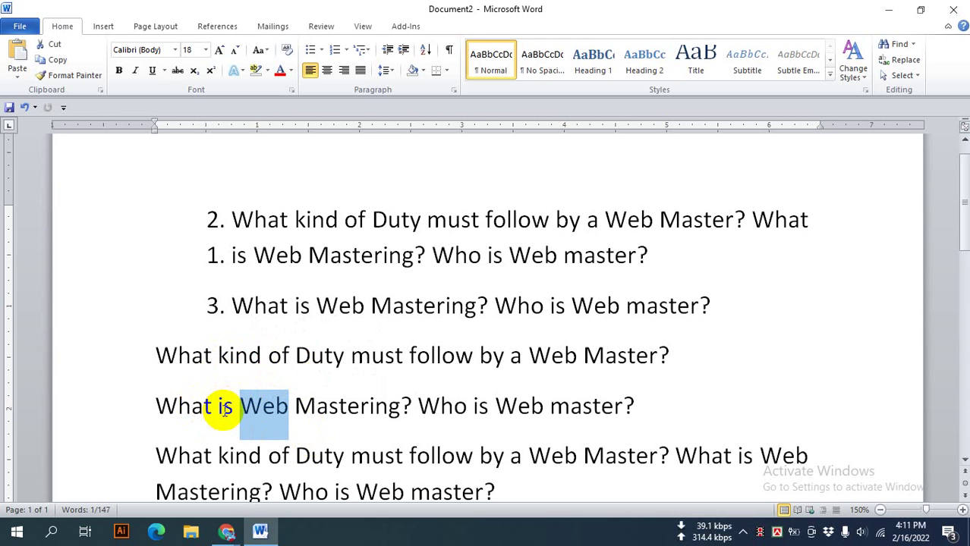
{"action": "left_click", "coordinate": [315, 410]}
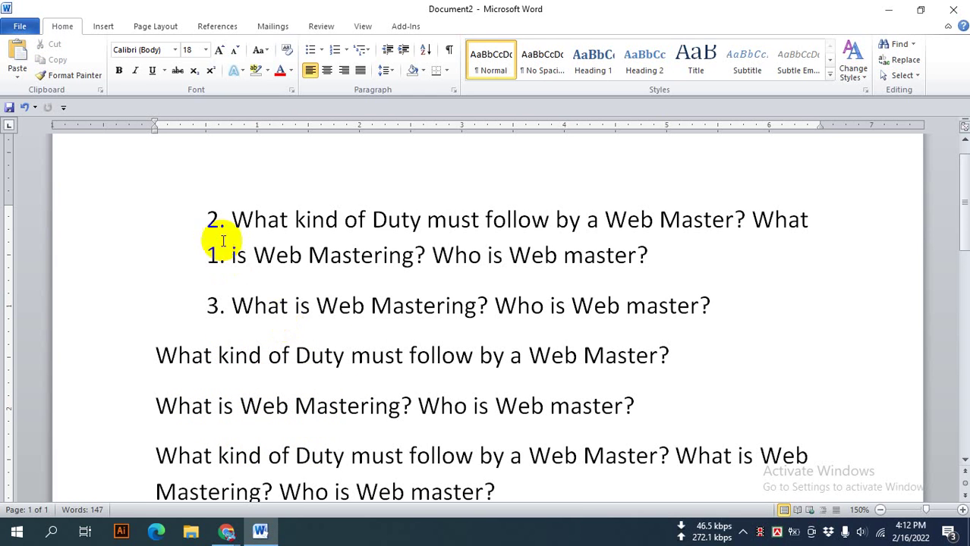
- Select item 2 through the following question paragraphs and open the Line and Paragraph Spacing menu
{"action": "mouse_move", "coordinate": [209, 220]}
{"action": "left_mouse_down"}
{"action": "mouse_move", "coordinate": [410, 386]}
{"action": "mouse_move", "coordinate": [304, 414]}
{"action": "left_mouse_up"}
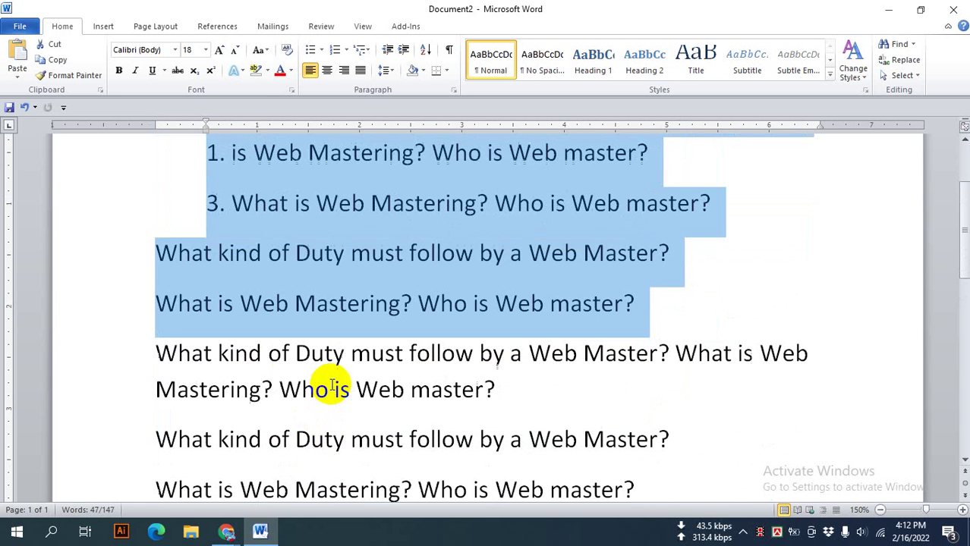
{"action": "scroll", "coordinate": [331, 386], "scroll_direction": "up", "scroll_amount": 1}
{"action": "scroll", "coordinate": [337, 376], "scroll_direction": "up", "scroll_amount": 1}
{"action": "scroll", "coordinate": [336, 378], "scroll_direction": "up", "scroll_amount": 1}
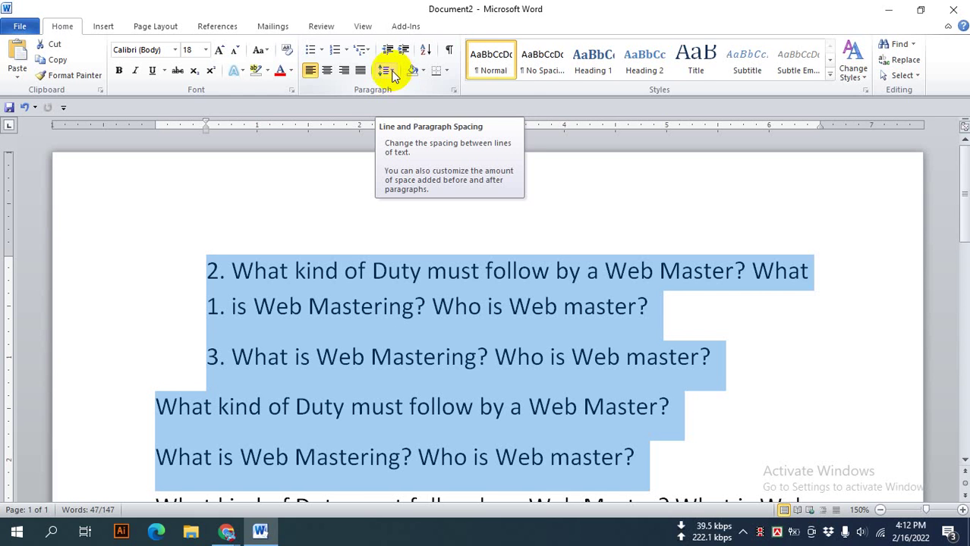
{"action": "left_click", "coordinate": [392, 72]}
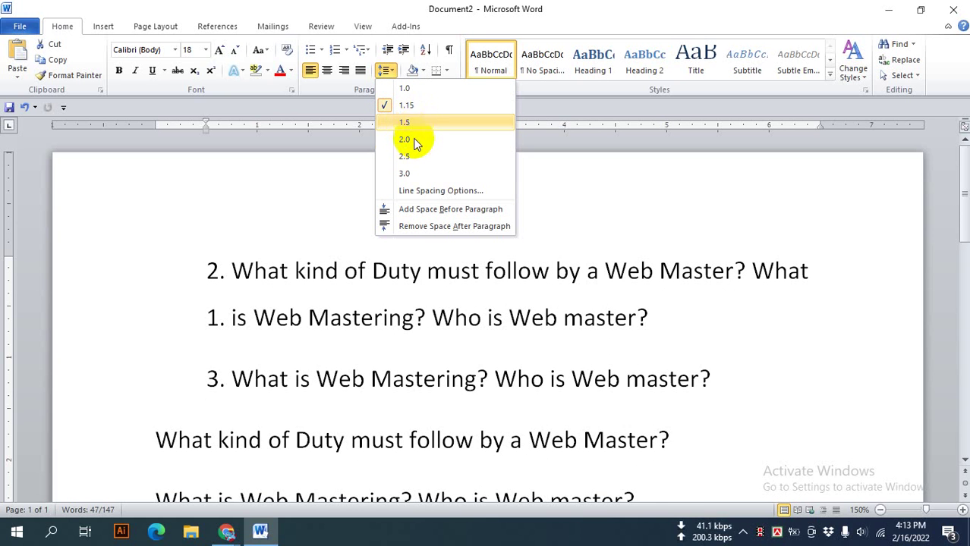
- Apply 3.0 line spacing to the selected questions and review the wider spacing
{"action": "left_click", "coordinate": [413, 179]}
{"action": "scroll", "coordinate": [396, 313], "scroll_direction": "down", "scroll_amount": 2}
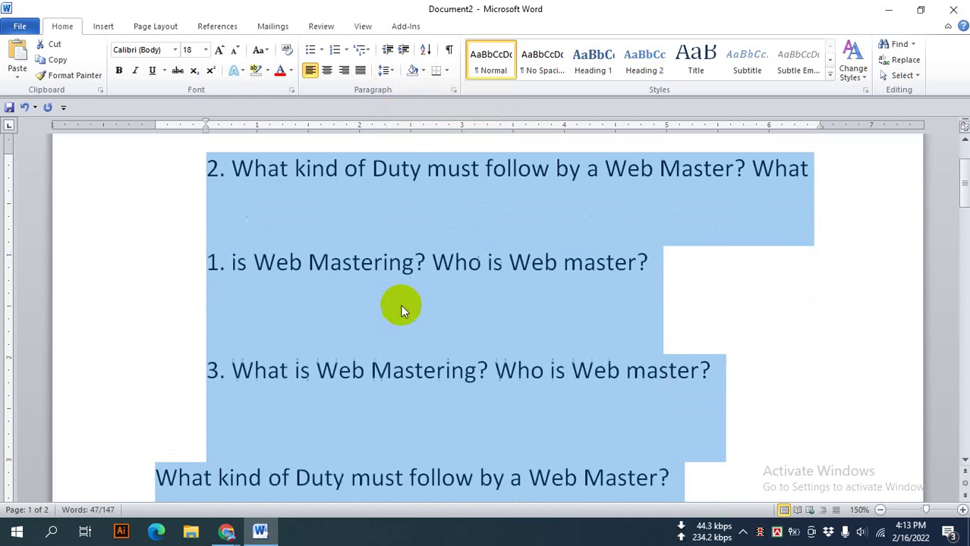
{"action": "scroll", "coordinate": [399, 304], "scroll_direction": "down", "scroll_amount": 2}
{"action": "scroll", "coordinate": [406, 285], "scroll_direction": "up", "scroll_amount": 1}
{"action": "left_click", "coordinate": [407, 275]}
{"action": "scroll", "coordinate": [408, 275], "scroll_direction": "up", "scroll_amount": 3}
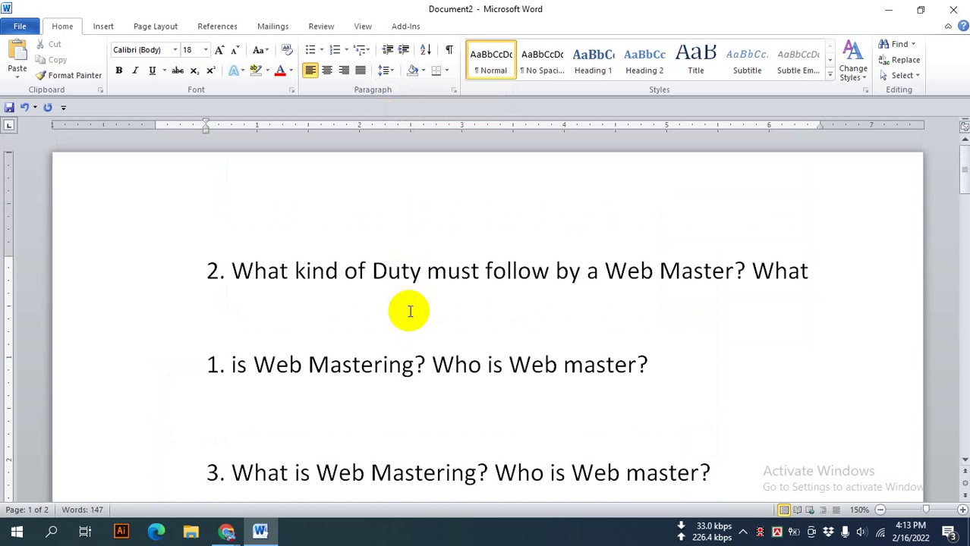
{"action": "scroll", "coordinate": [410, 311], "scroll_direction": "down", "scroll_amount": 1}
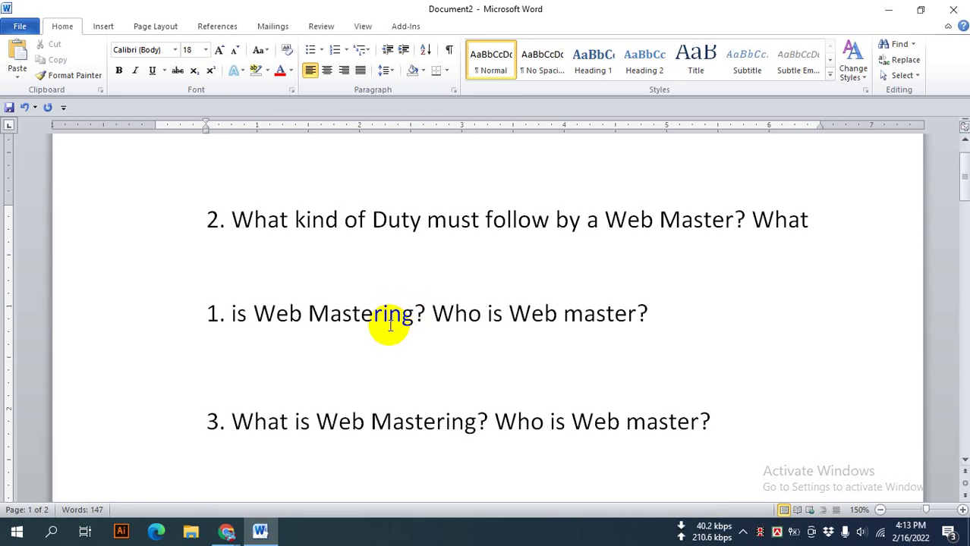
{"action": "scroll", "coordinate": [387, 326], "scroll_direction": "down", "scroll_amount": 1}
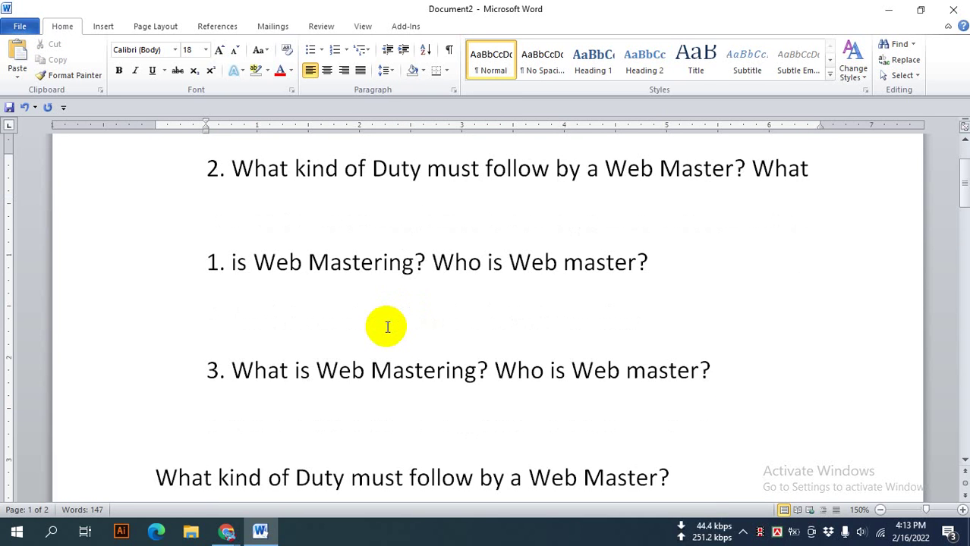
{"action": "scroll", "coordinate": [387, 326], "scroll_direction": "down", "scroll_amount": 3}
{"action": "scroll", "coordinate": [387, 326], "scroll_direction": "down", "scroll_amount": 3}
{"action": "scroll", "coordinate": [387, 326], "scroll_direction": "down", "scroll_amount": 2}
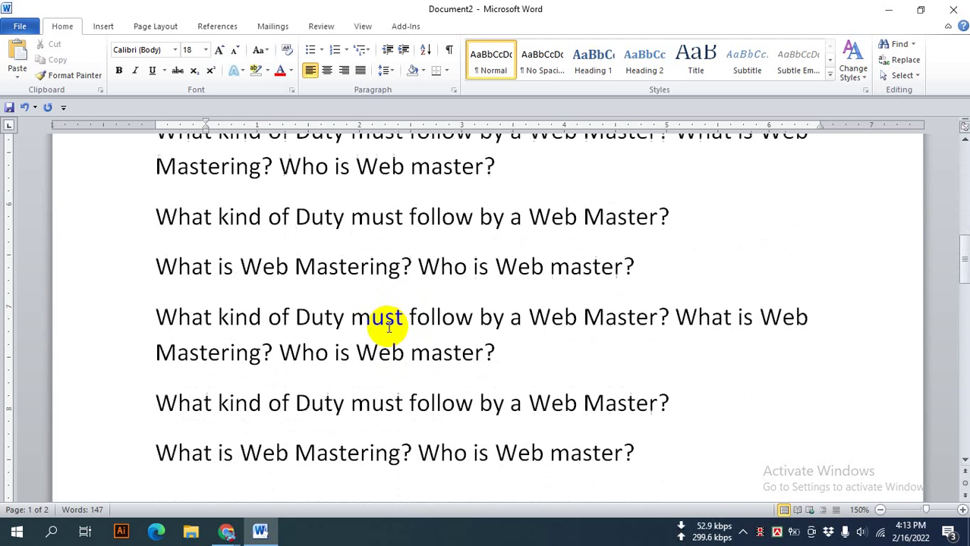
{"action": "scroll", "coordinate": [387, 326], "scroll_direction": "down", "scroll_amount": 1}
{"action": "scroll", "coordinate": [385, 323], "scroll_direction": "up", "scroll_amount": 1}
{"action": "scroll", "coordinate": [313, 335], "scroll_direction": "up", "scroll_amount": 1}
{"action": "scroll", "coordinate": [336, 346], "scroll_direction": "down", "scroll_amount": 2}
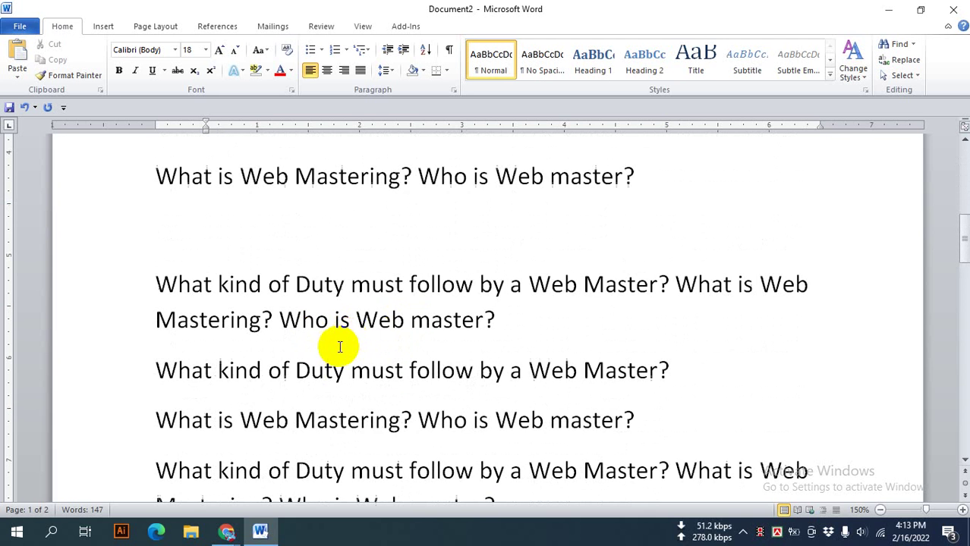
{"action": "scroll", "coordinate": [357, 390], "scroll_direction": "up", "scroll_amount": 2}
{"action": "scroll", "coordinate": [372, 379], "scroll_direction": "up", "scroll_amount": 1}
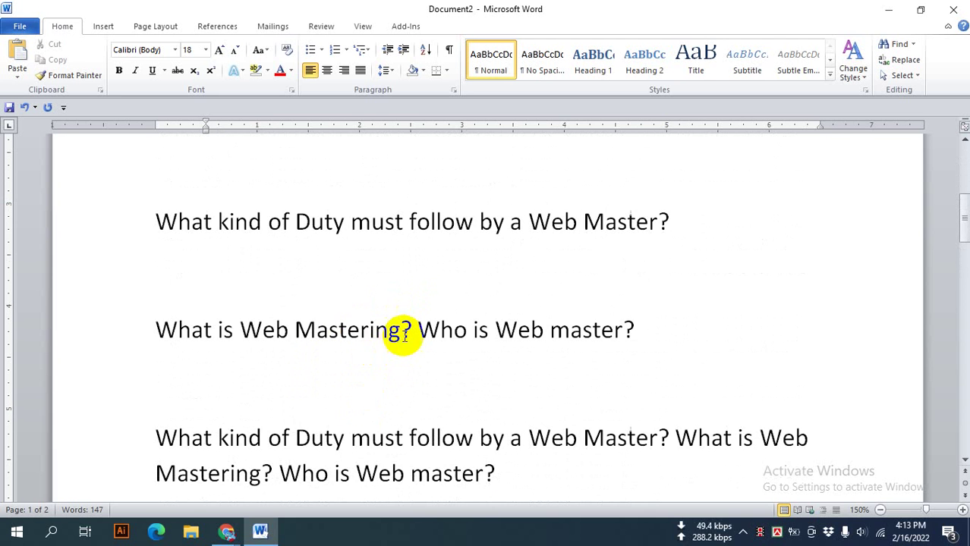
- Undo the most recent edit after 'Mastering?'
{"action": "left_click", "coordinate": [414, 331]}
{"action": "key", "text": "ctrl+z"}
{"action": "key", "text": "ctrl+z"}
{"action": "key", "text": "ctrl+z"}
{"action": "key", "text": "ctrl+z"}
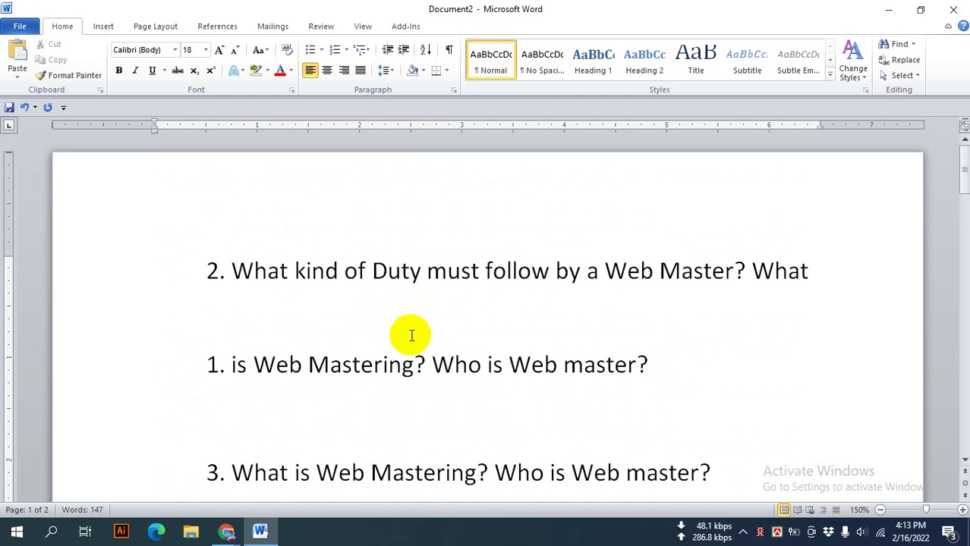
{"action": "scroll", "coordinate": [412, 335], "scroll_direction": "down", "scroll_amount": 1}
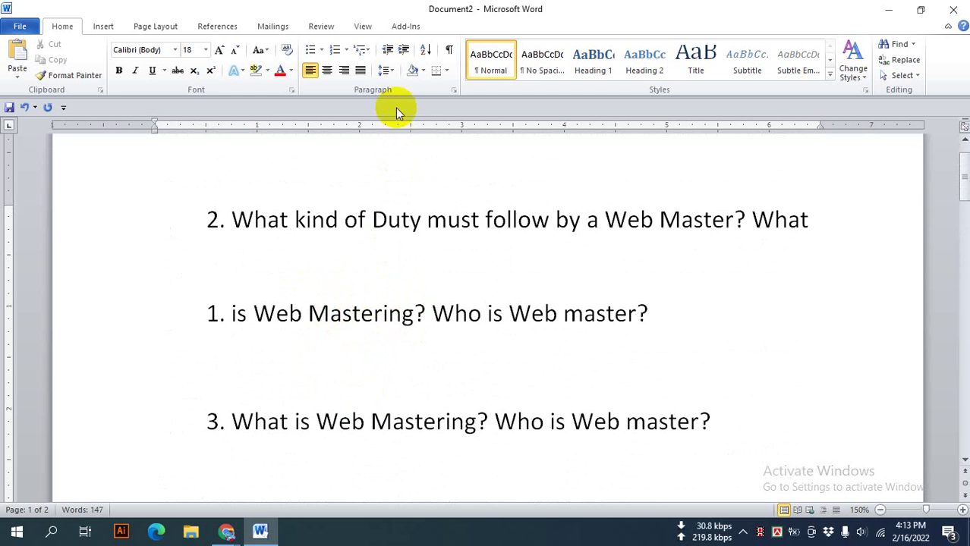
- Reselect the top question paragraphs and set them to 1.0 line spacing
{"action": "left_click", "coordinate": [390, 70]}
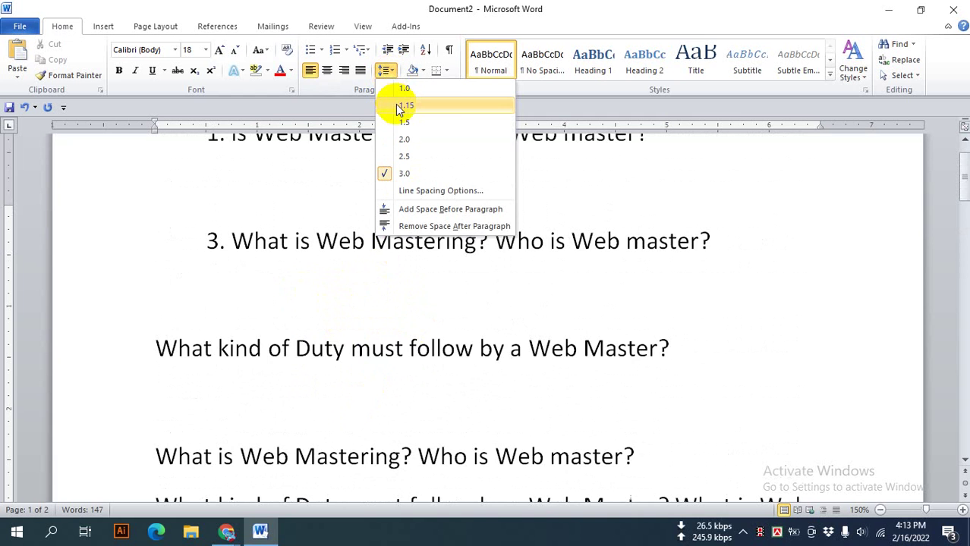
{"action": "left_click", "coordinate": [400, 106]}
{"action": "scroll", "coordinate": [385, 270], "scroll_direction": "up", "scroll_amount": 3}
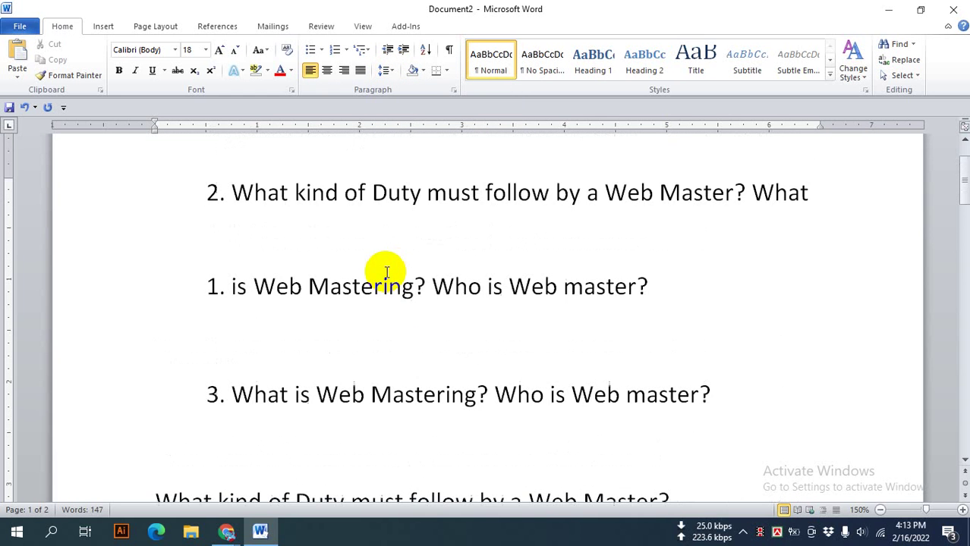
{"action": "scroll", "coordinate": [213, 220], "scroll_direction": "up", "scroll_amount": 1}
{"action": "mouse_move", "coordinate": [191, 271]}
{"action": "left_mouse_down"}
{"action": "mouse_move", "coordinate": [362, 487]}
{"action": "mouse_move", "coordinate": [659, 302]}
{"action": "left_mouse_up"}
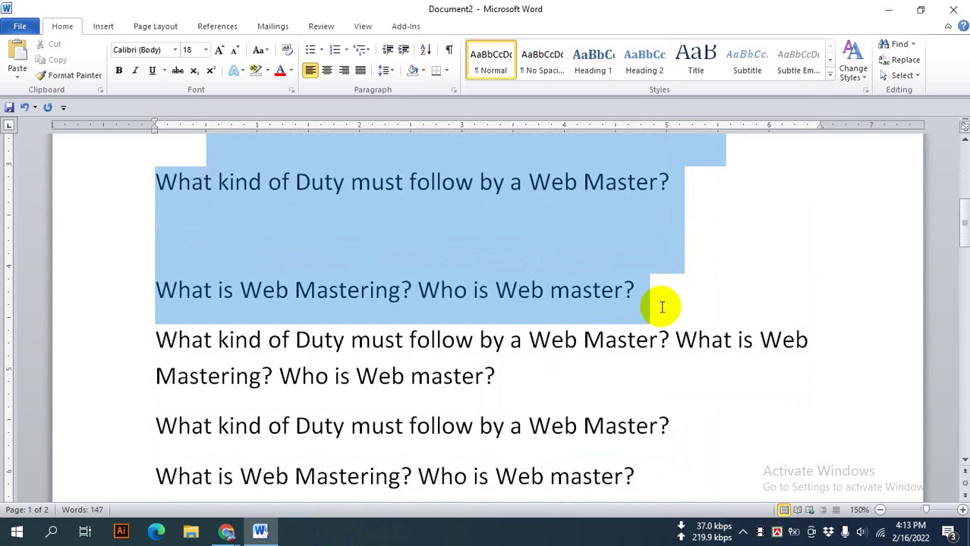
{"action": "left_click", "coordinate": [385, 70]}
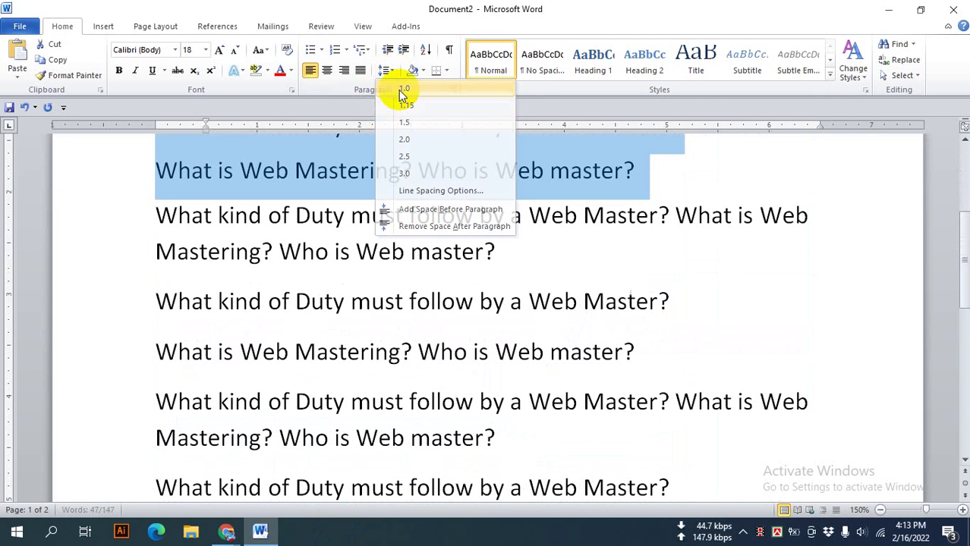
{"action": "left_click", "coordinate": [398, 89]}
{"action": "scroll", "coordinate": [400, 331], "scroll_direction": "up", "scroll_amount": 2}
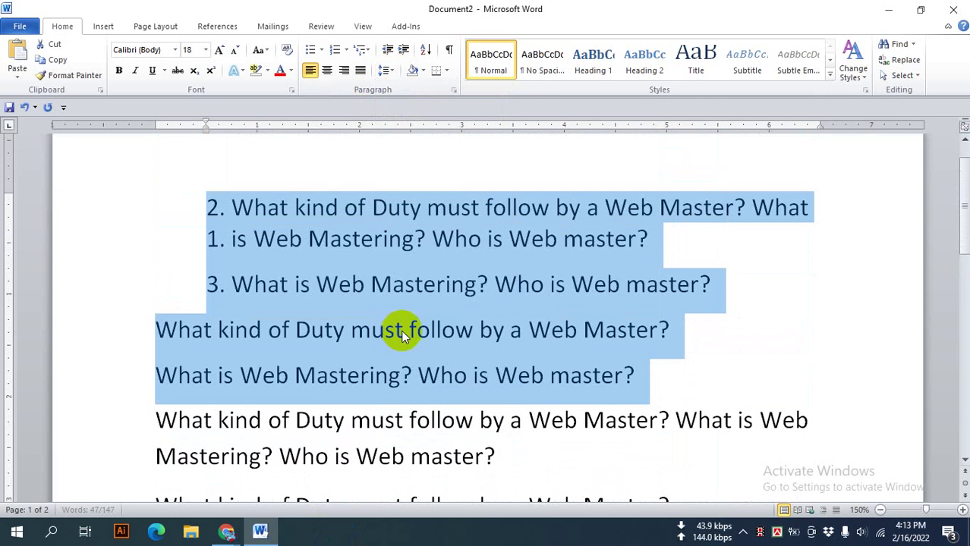
{"action": "left_click", "coordinate": [372, 284]}
- Reopen the Line Spacing menu for the question paragraph
{"action": "scroll", "coordinate": [251, 302], "scroll_direction": "down", "scroll_amount": 1}
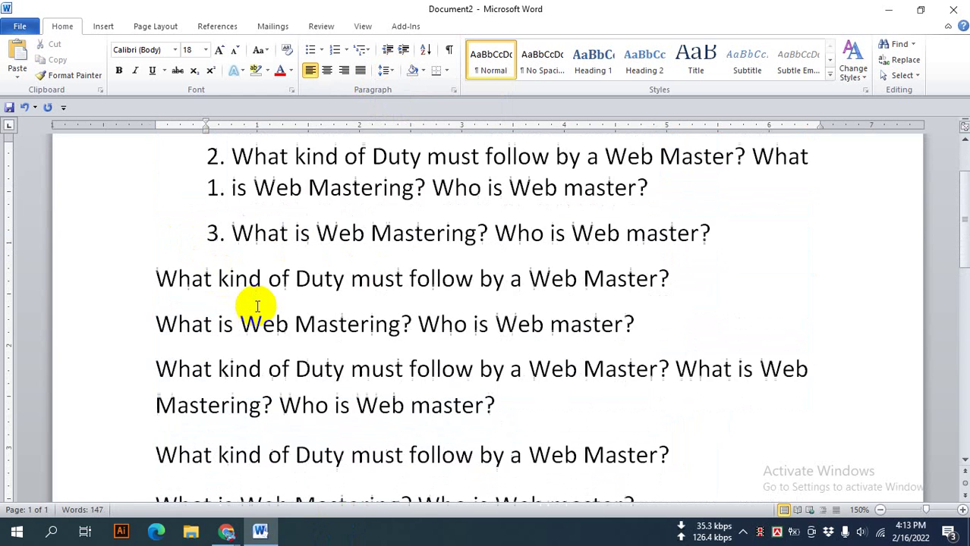
{"action": "scroll", "coordinate": [254, 308], "scroll_direction": "down", "scroll_amount": 3}
{"action": "scroll", "coordinate": [258, 308], "scroll_direction": "down", "scroll_amount": 1}
{"action": "scroll", "coordinate": [263, 312], "scroll_direction": "up", "scroll_amount": 5}
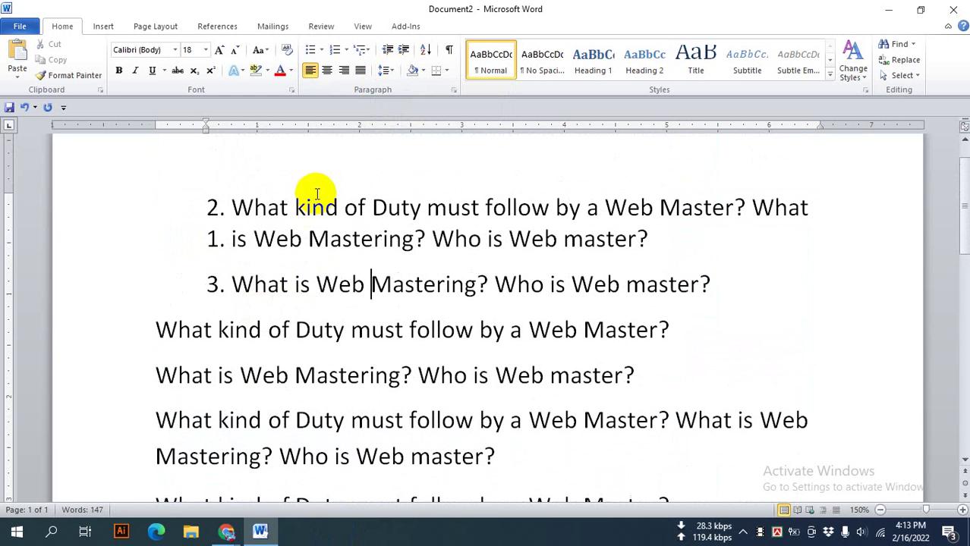
{"action": "left_click", "coordinate": [387, 69]}
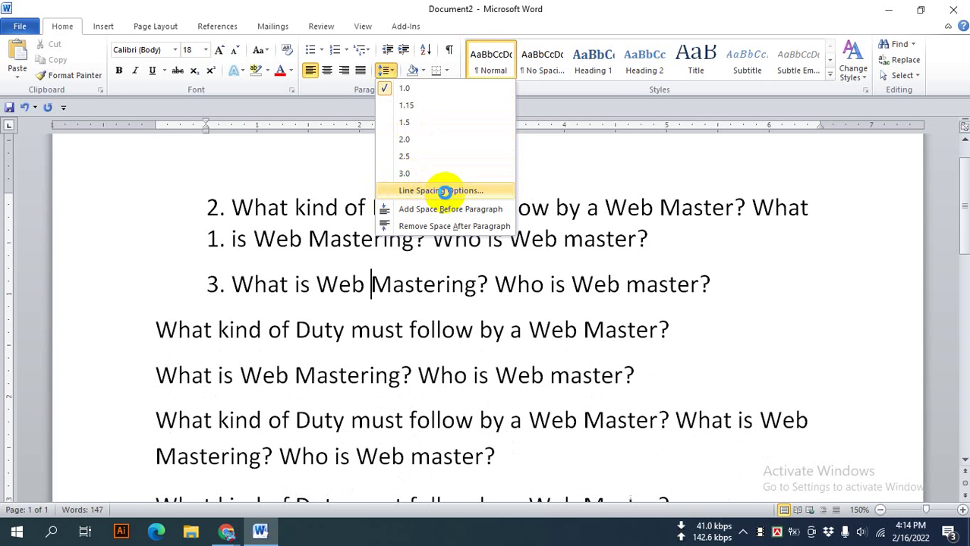
- Open Line Spacing Options, check Line and Page Breaks, and return to Indents and Spacing
{"action": "left_click", "coordinate": [443, 192]}
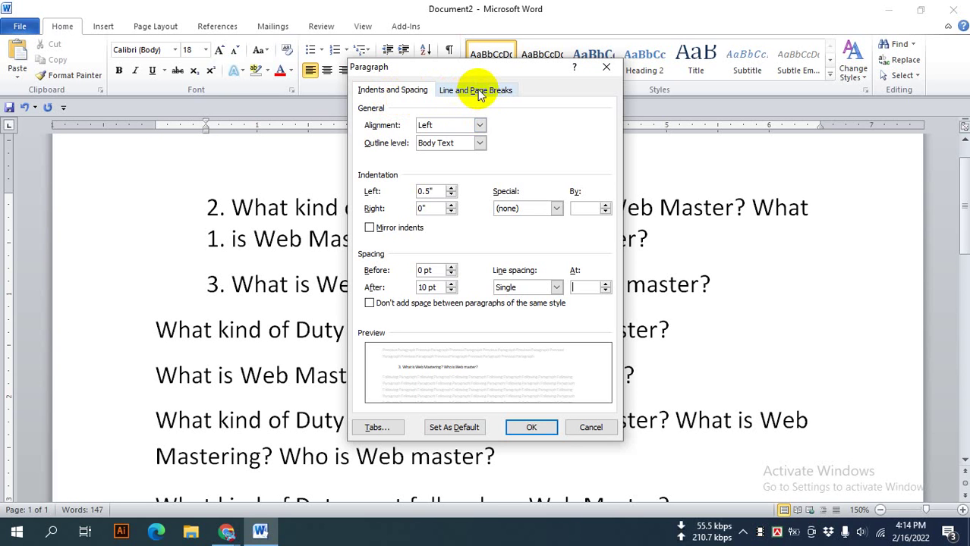
{"action": "left_click", "coordinate": [478, 91]}
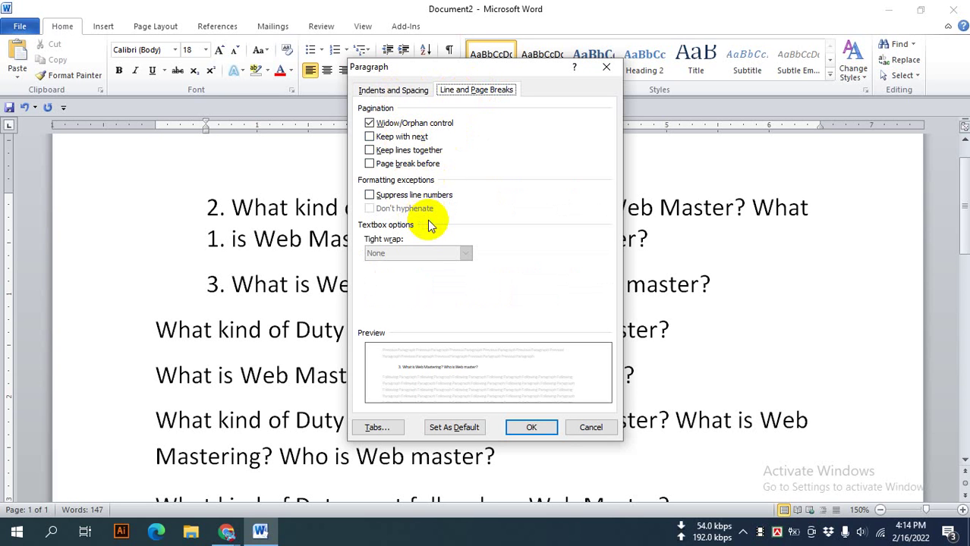
{"action": "left_click", "coordinate": [391, 92]}
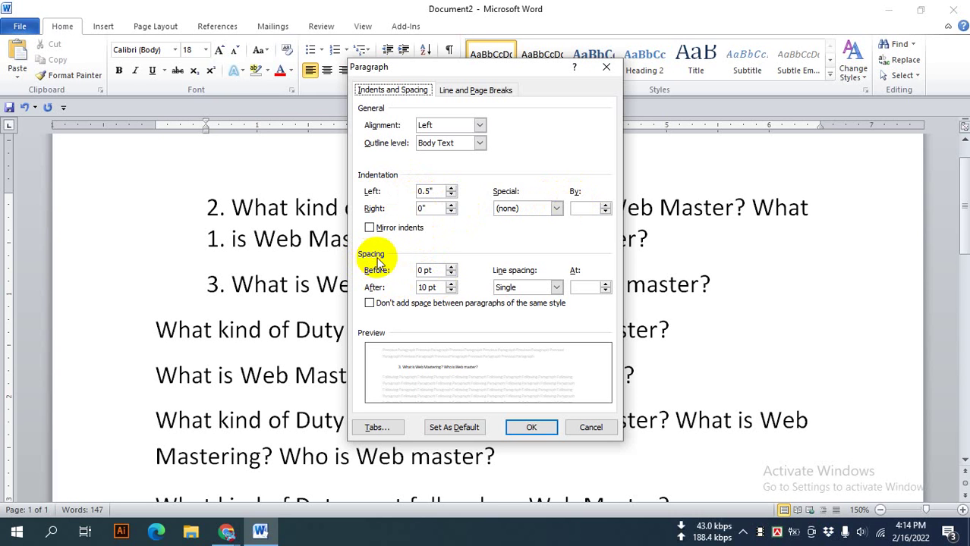
- Set Space Before to 6 pt for the third question, leaving line spacing unchanged
{"action": "left_click", "coordinate": [437, 271]}
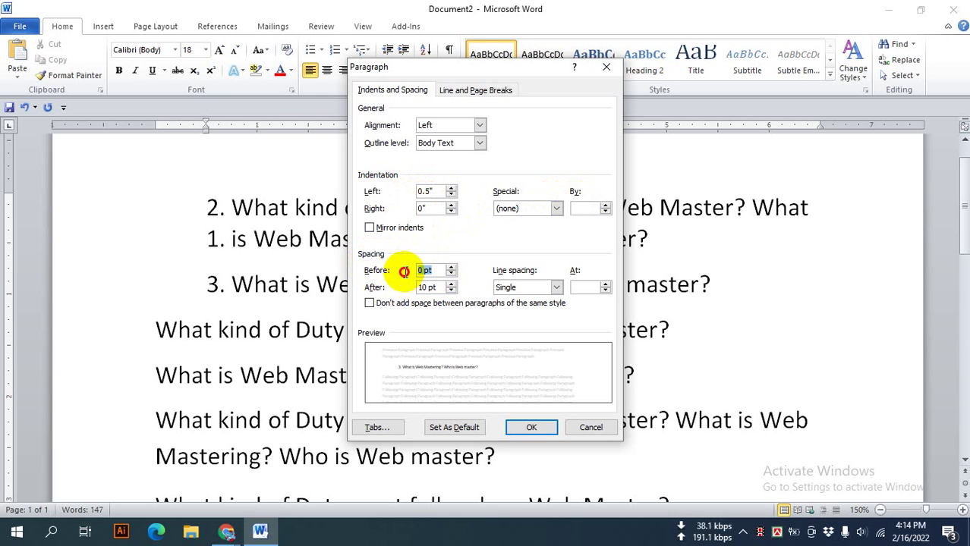
{"action": "left_click", "coordinate": [451, 268]}
{"action": "left_click", "coordinate": [451, 269]}
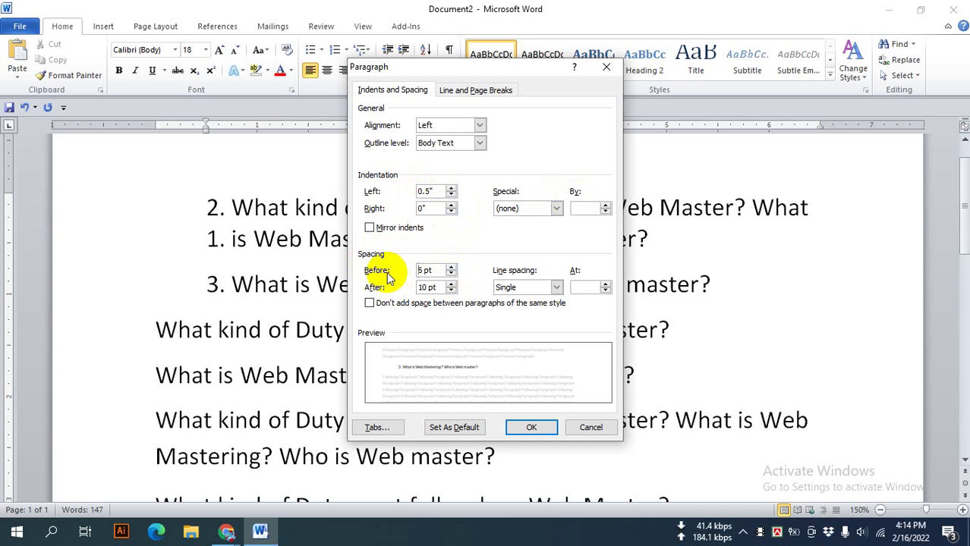
{"action": "key", "text": "Up"}
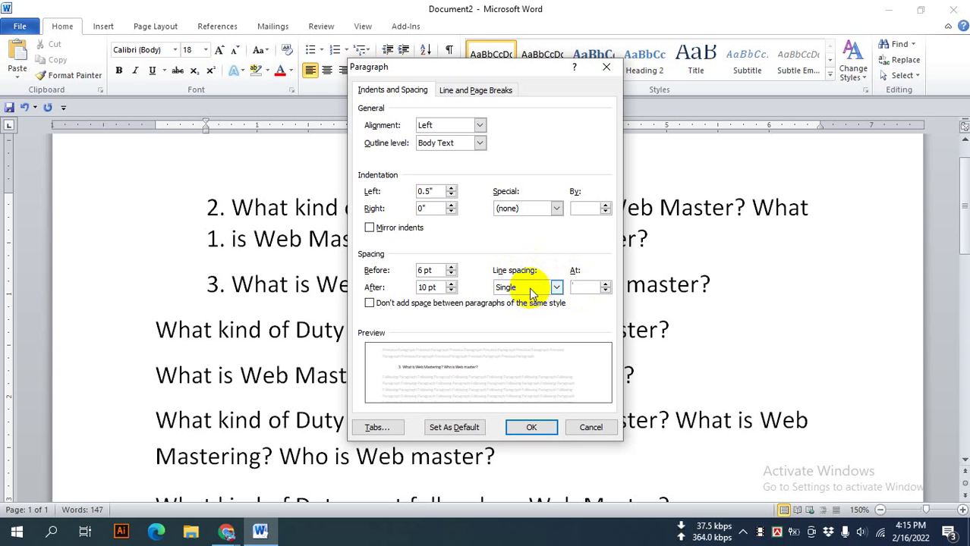
{"action": "left_click", "coordinate": [556, 288]}
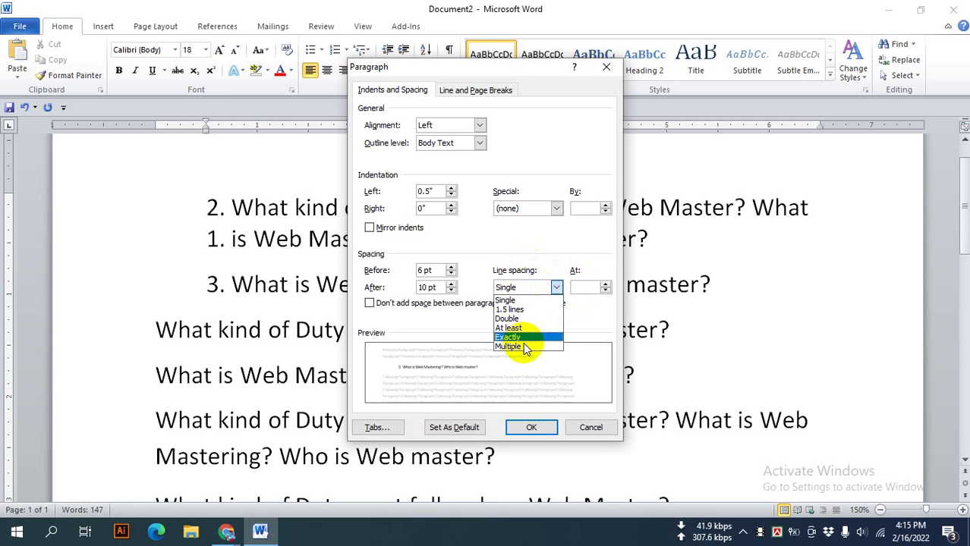
{"action": "left_click", "coordinate": [580, 287]}
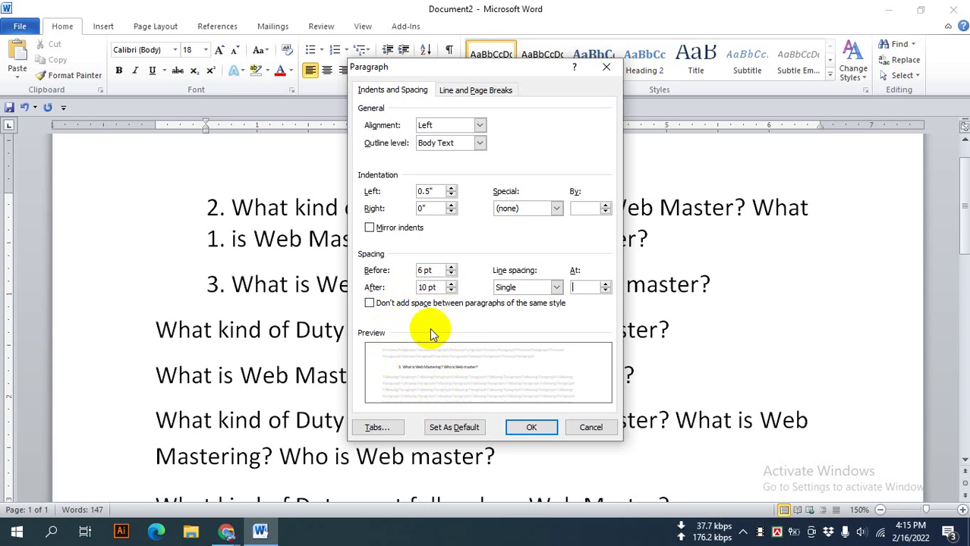
- Set Space After to 18 pt and Multiple line spacing to 4.5, then apply
{"action": "left_click", "coordinate": [450, 290]}
{"action": "left_click", "coordinate": [451, 291]}
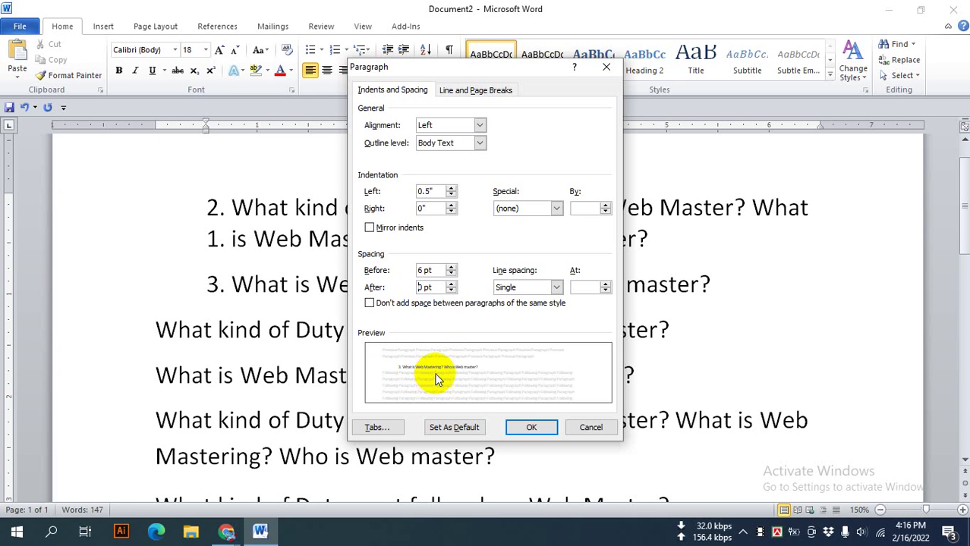
{"action": "key", "text": "Delete"}
{"action": "key", "text": "Delete"}
{"action": "key", "text": "Delete"}
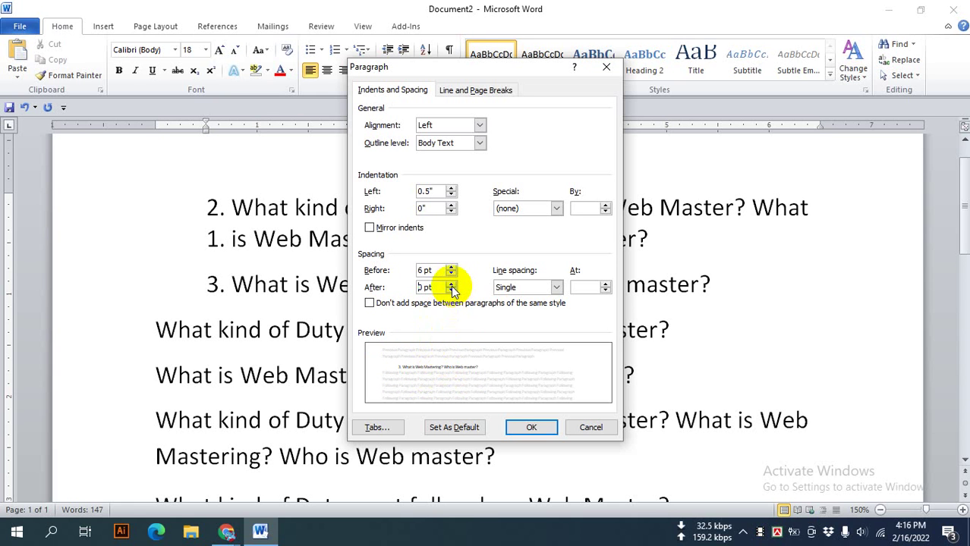
{"action": "left_click", "coordinate": [451, 287]}
{"action": "left_click", "coordinate": [452, 287]}
{"action": "left_click", "coordinate": [452, 287]}
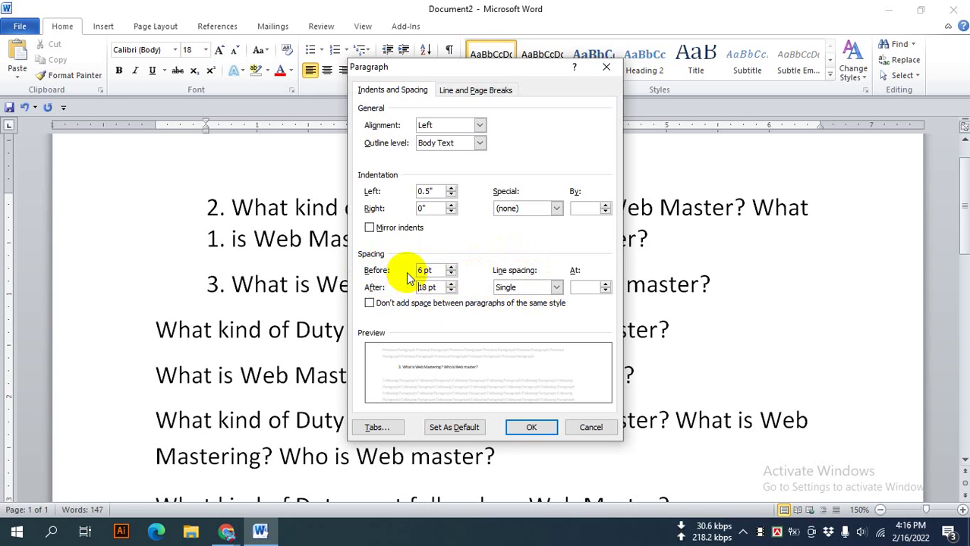
{"action": "left_click", "coordinate": [556, 288]}
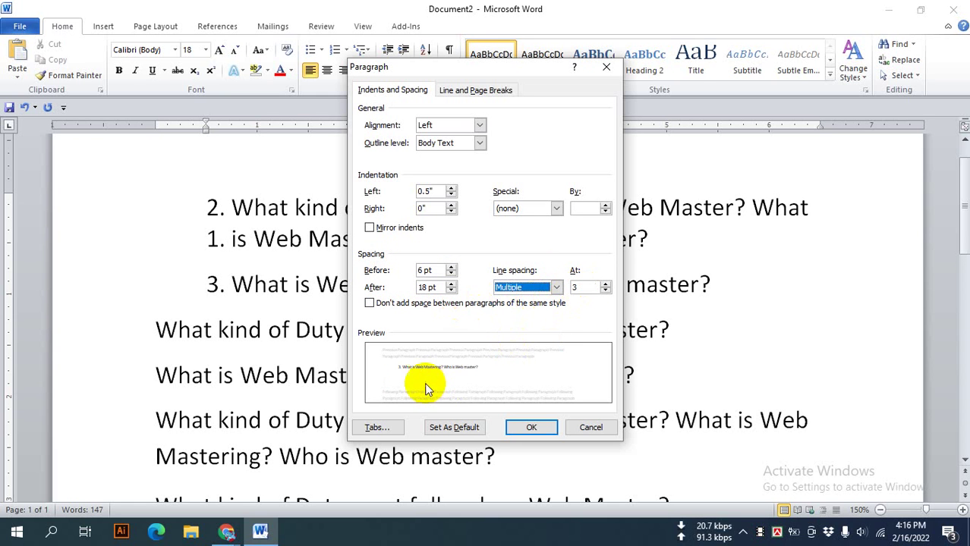
{"action": "left_click", "coordinate": [605, 286]}
{"action": "left_click", "coordinate": [605, 286]}
{"action": "left_click", "coordinate": [605, 286]}
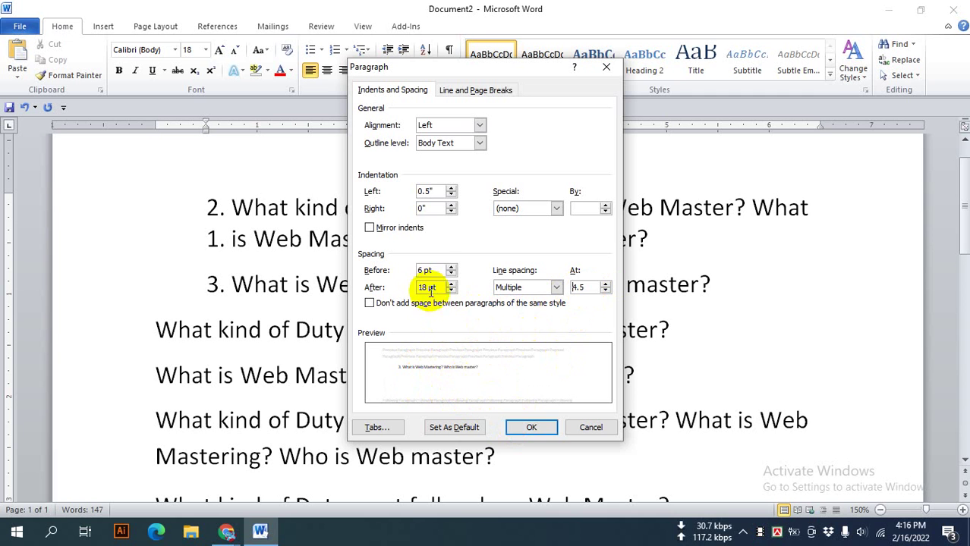
{"action": "left_click", "coordinate": [528, 426]}
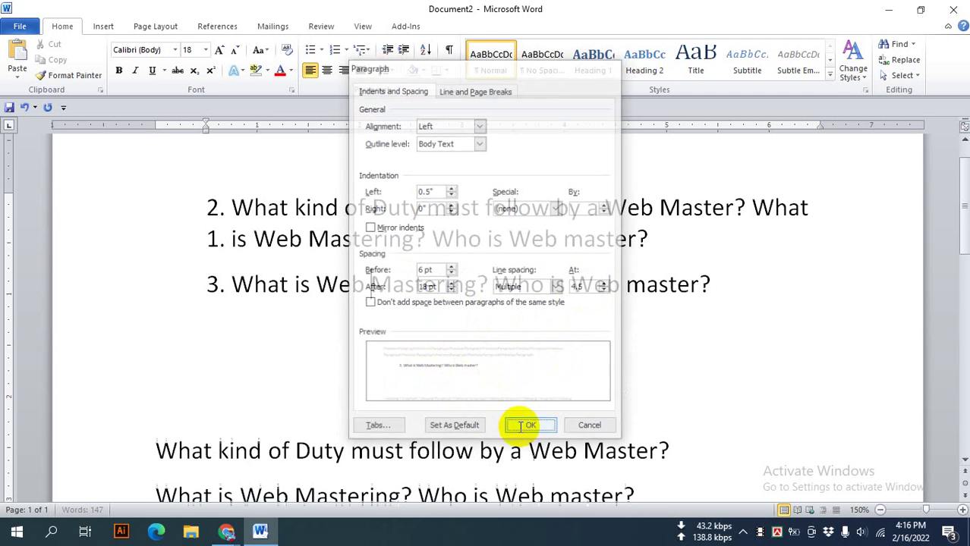
{"action": "scroll", "coordinate": [366, 311], "scroll_direction": "down", "scroll_amount": 1}
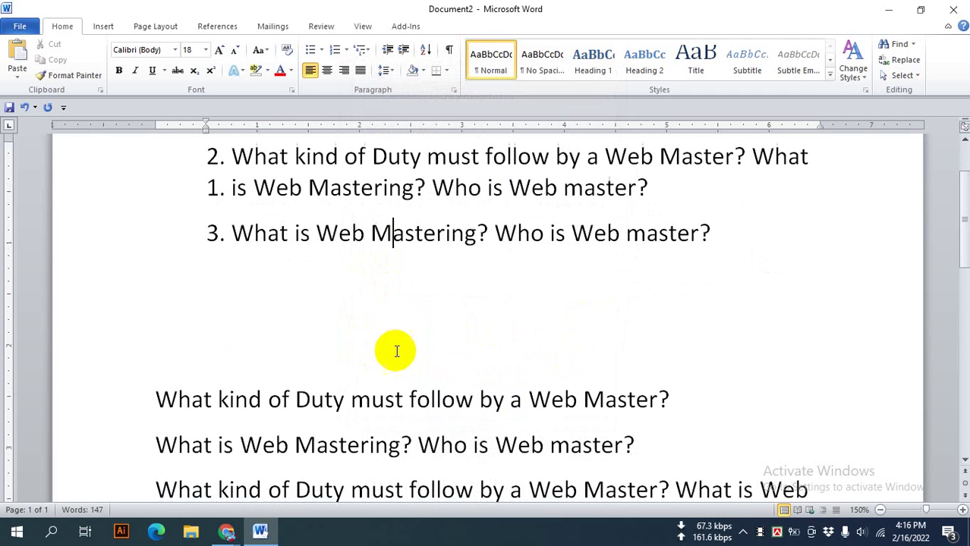
{"action": "left_click", "coordinate": [371, 233]}
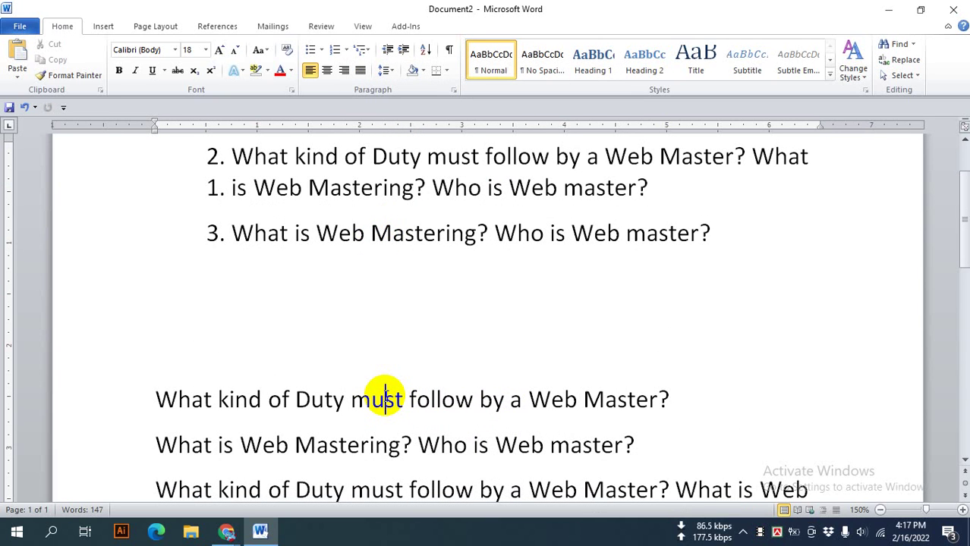
{"action": "left_click", "coordinate": [386, 398]}
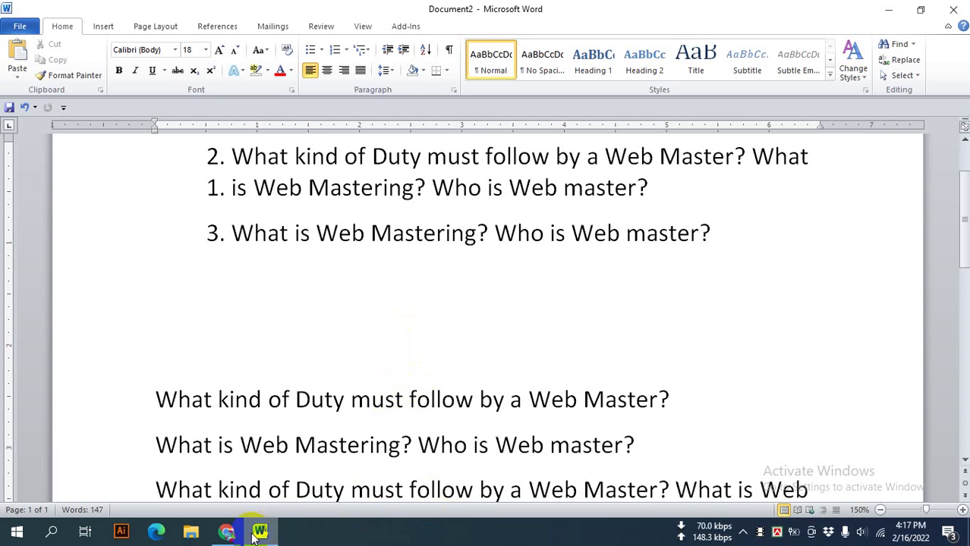
{"action": "mouse_move", "coordinate": [226, 537]}
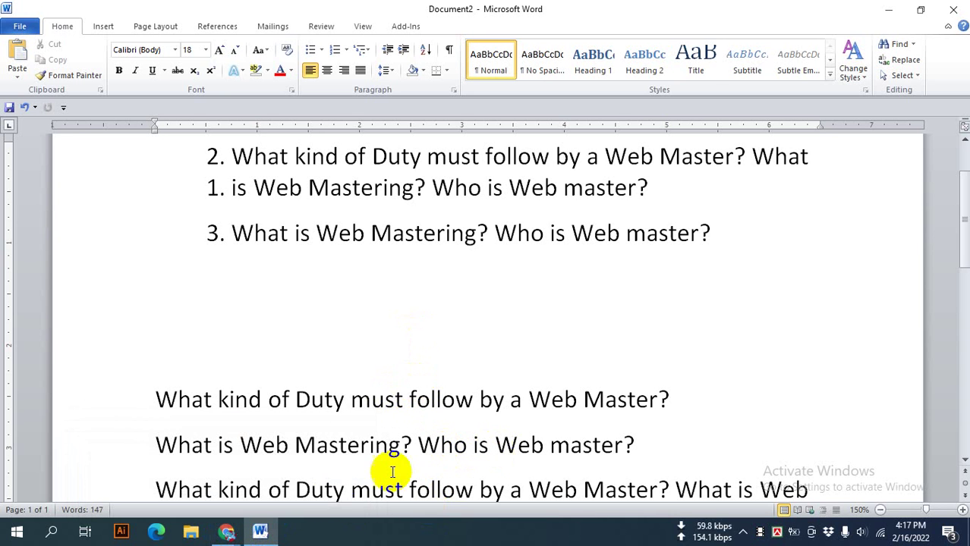
- Give 'What kind of Duty' Exactly 10 pt line spacing with Auto before and after
{"action": "left_click", "coordinate": [391, 70]}
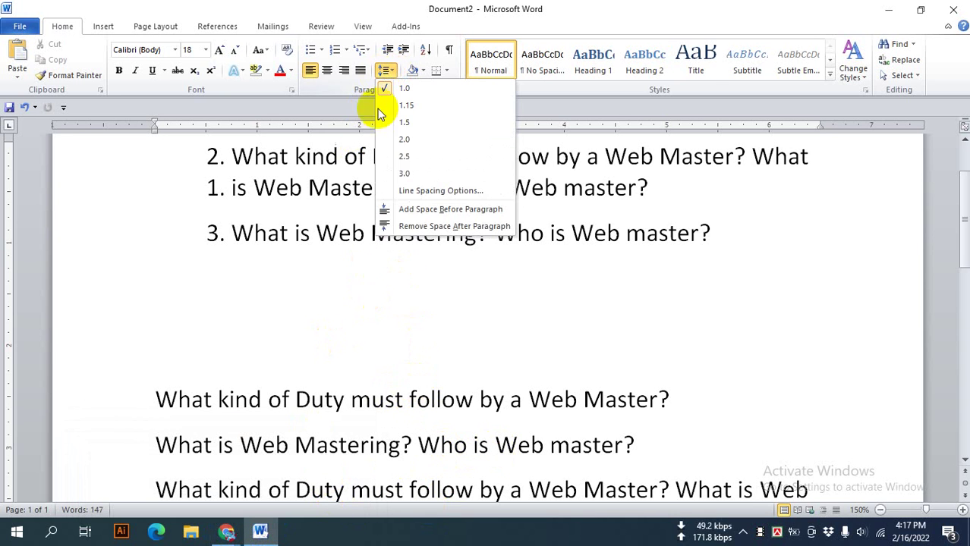
{"action": "left_click", "coordinate": [422, 192]}
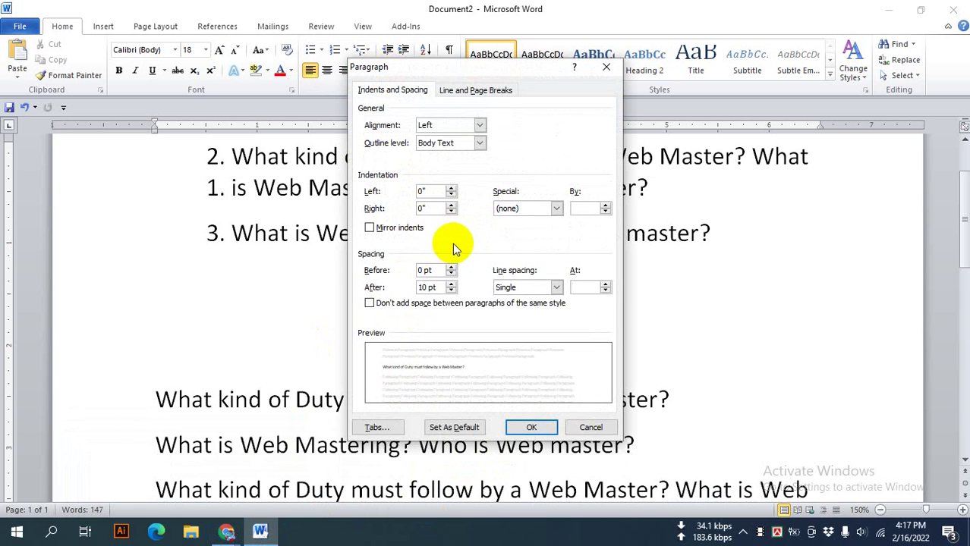
{"action": "left_click", "coordinate": [556, 287]}
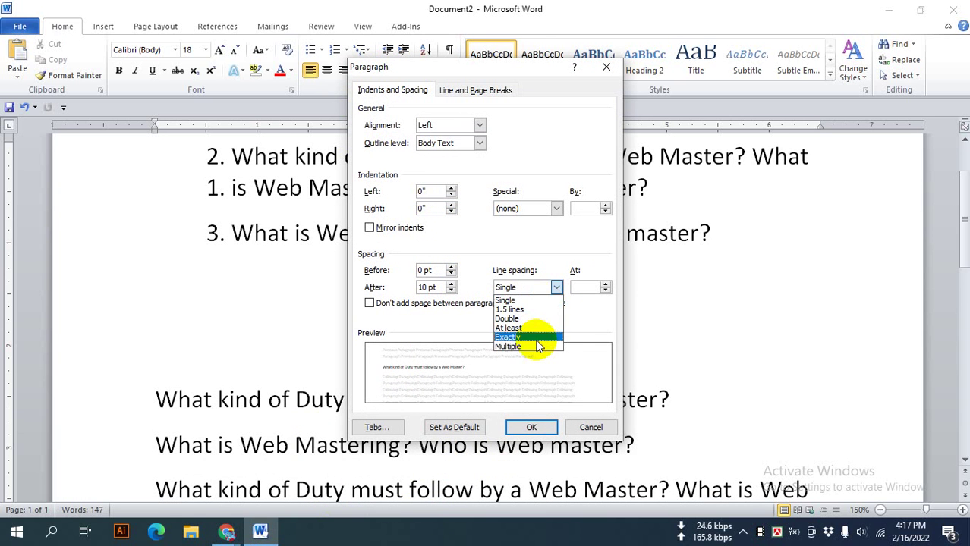
{"action": "left_click", "coordinate": [536, 338]}
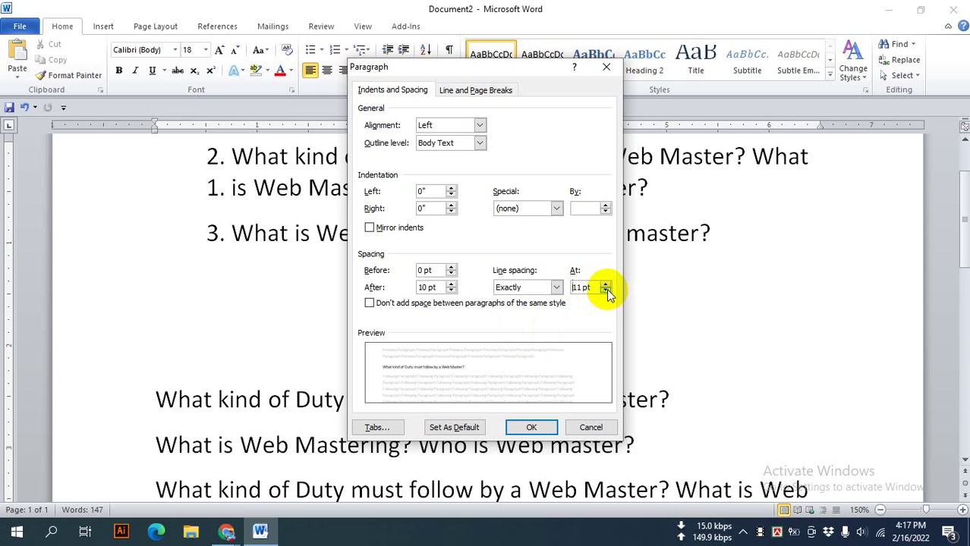
{"action": "left_click", "coordinate": [606, 291]}
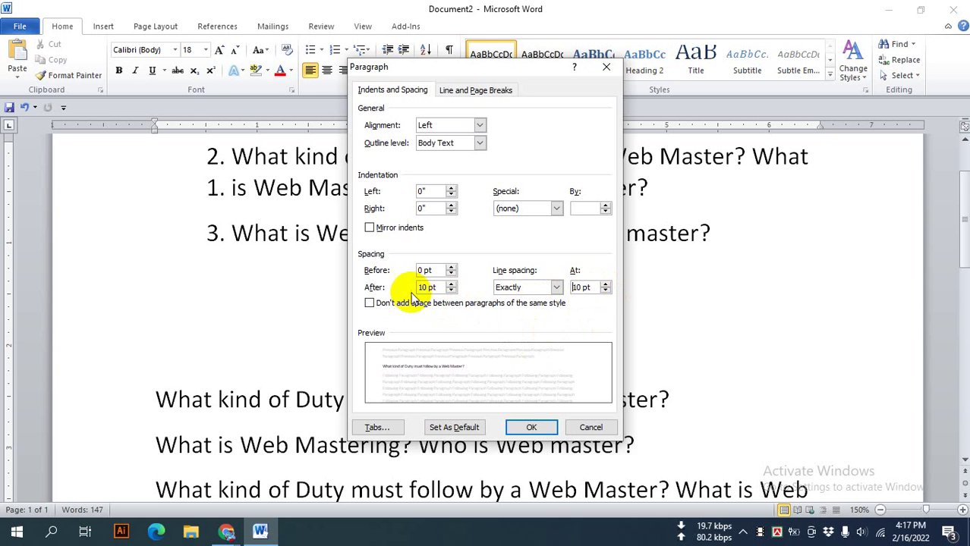
{"action": "left_click", "coordinate": [452, 290]}
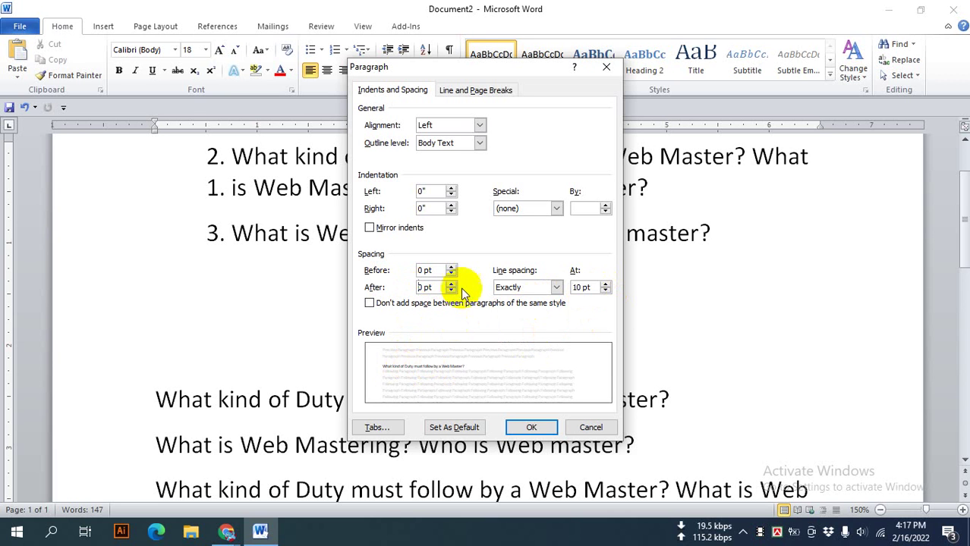
{"action": "left_click", "coordinate": [451, 291]}
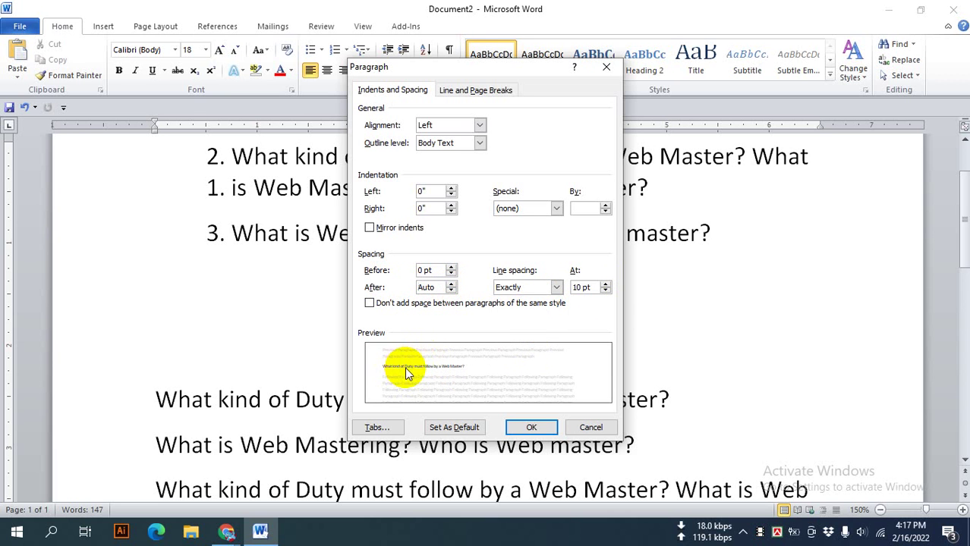
{"action": "left_click", "coordinate": [451, 273]}
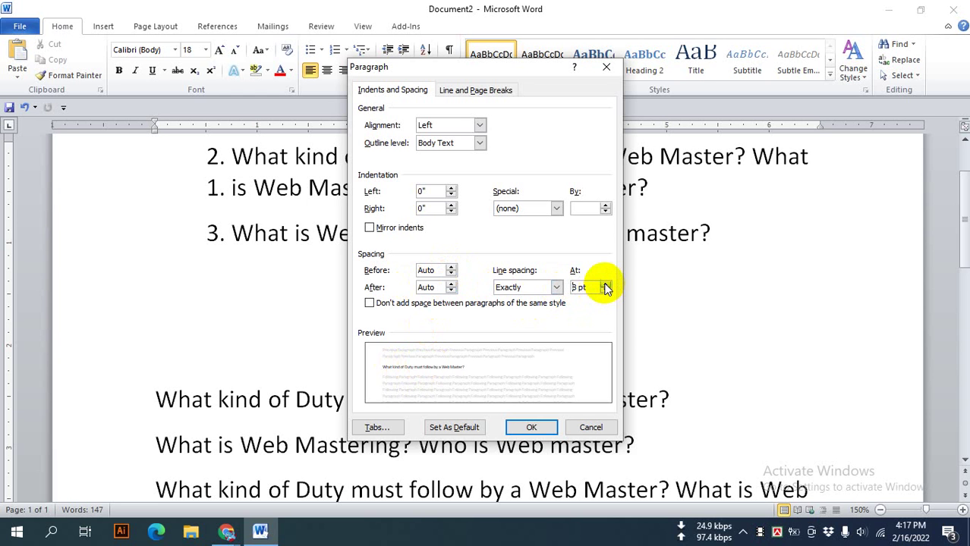
{"action": "left_click", "coordinate": [605, 285]}
{"action": "left_click", "coordinate": [530, 425]}
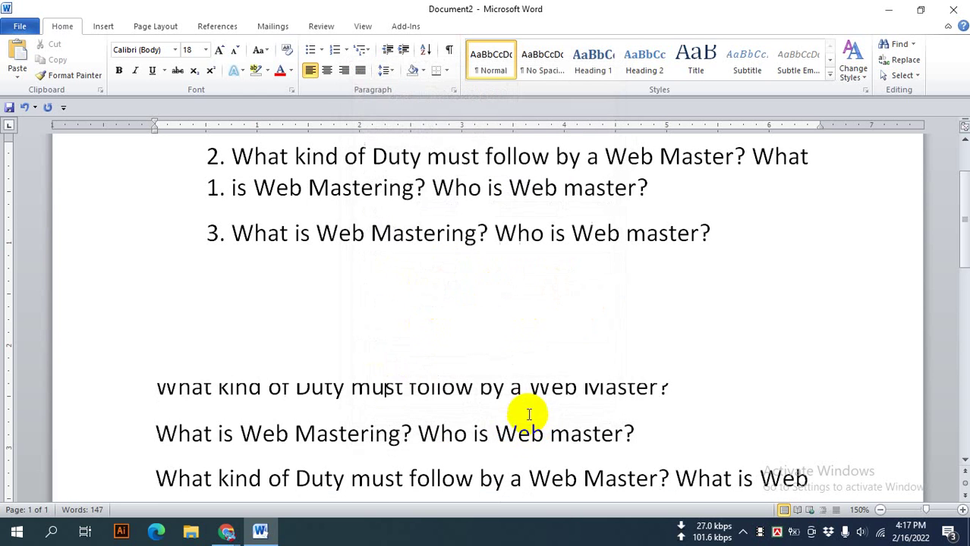
{"action": "scroll", "coordinate": [394, 381], "scroll_direction": "up", "scroll_amount": 1}
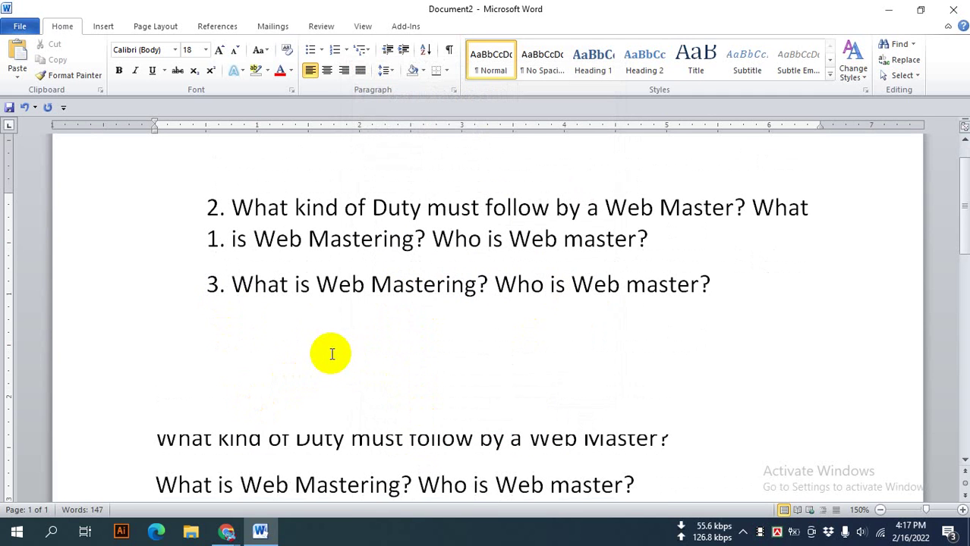
{"action": "scroll", "coordinate": [332, 355], "scroll_direction": "down", "scroll_amount": 1}
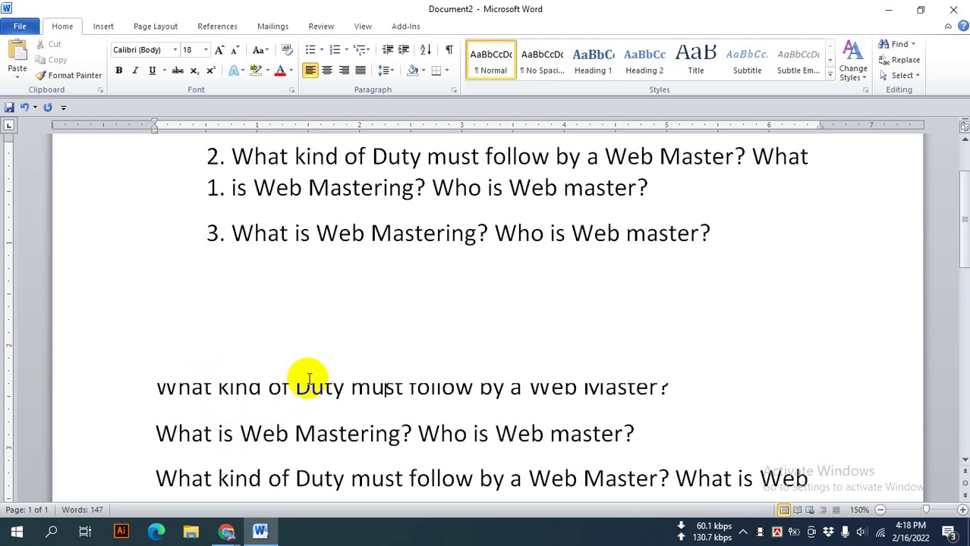
{"action": "left_click_drag", "start_coordinate": [169, 391], "coordinate": [627, 400]}
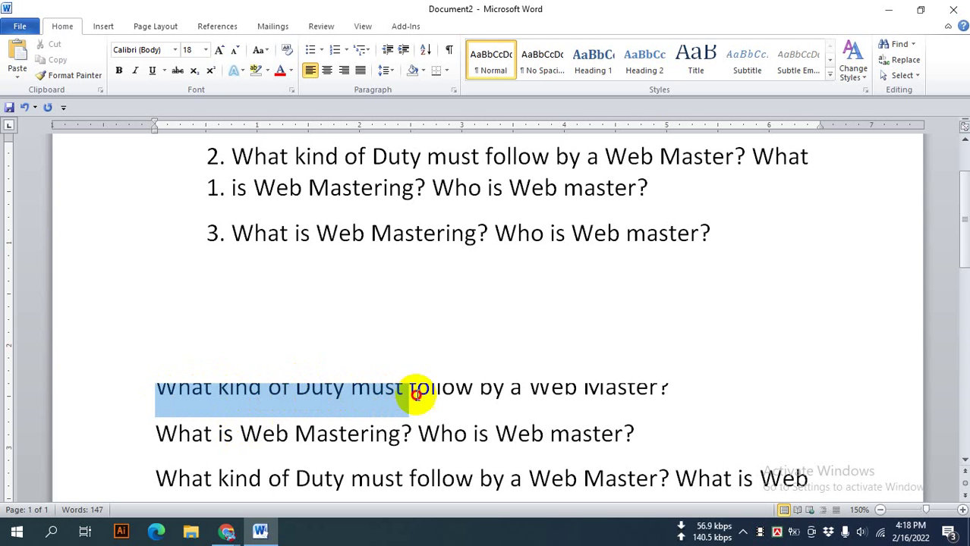
{"action": "left_click", "coordinate": [537, 390]}
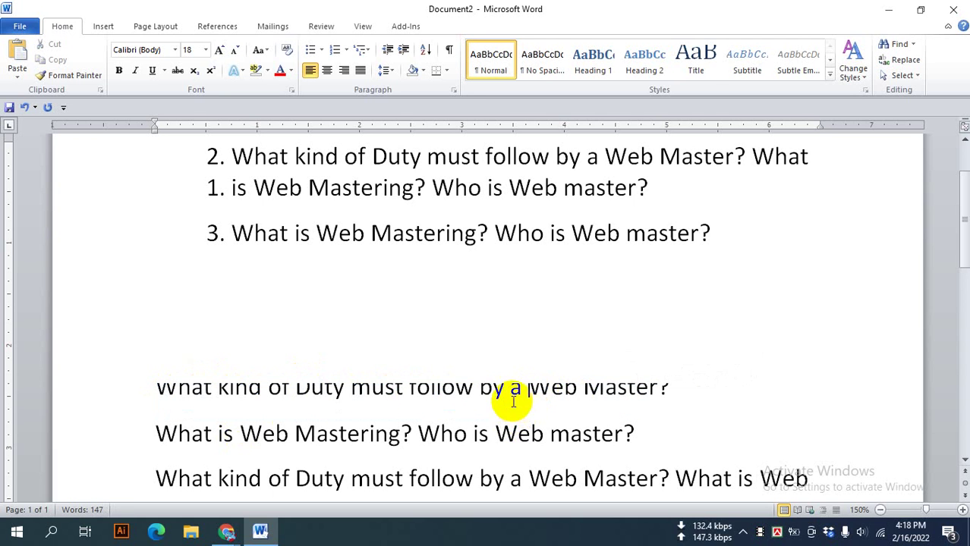
{"action": "mouse_move", "coordinate": [226, 531]}
{"action": "left_click", "coordinate": [159, 459]}
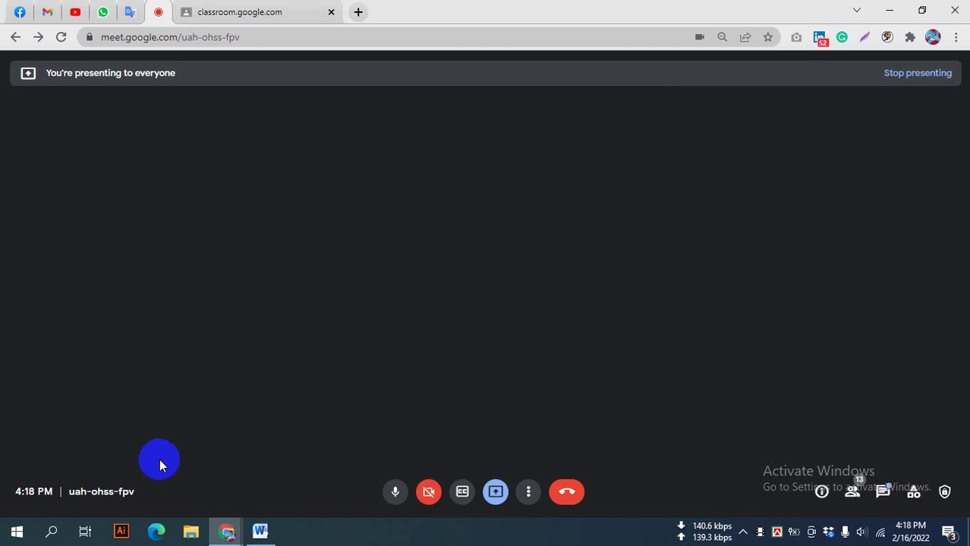
{"action": "left_click", "coordinate": [259, 531]}
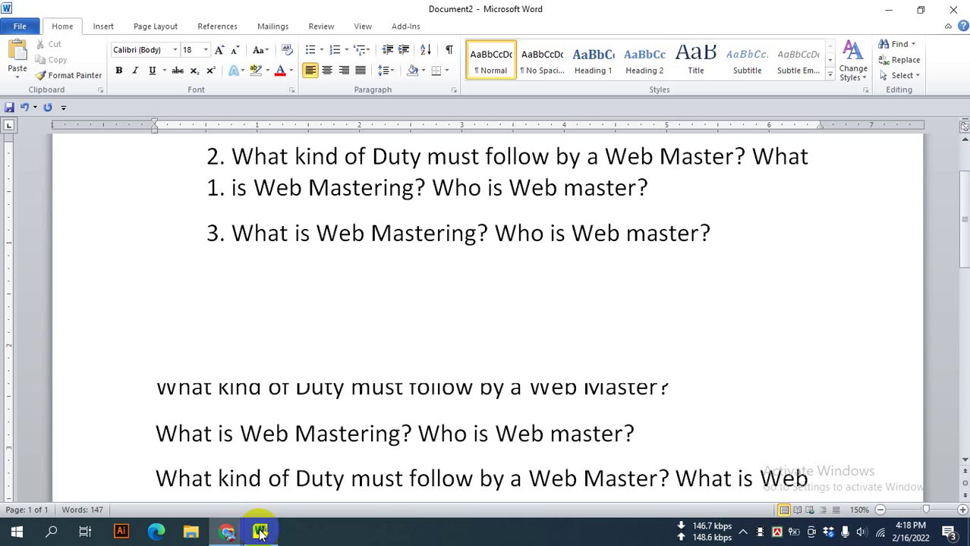
{"action": "left_click_drag", "start_coordinate": [157, 389], "coordinate": [669, 393]}
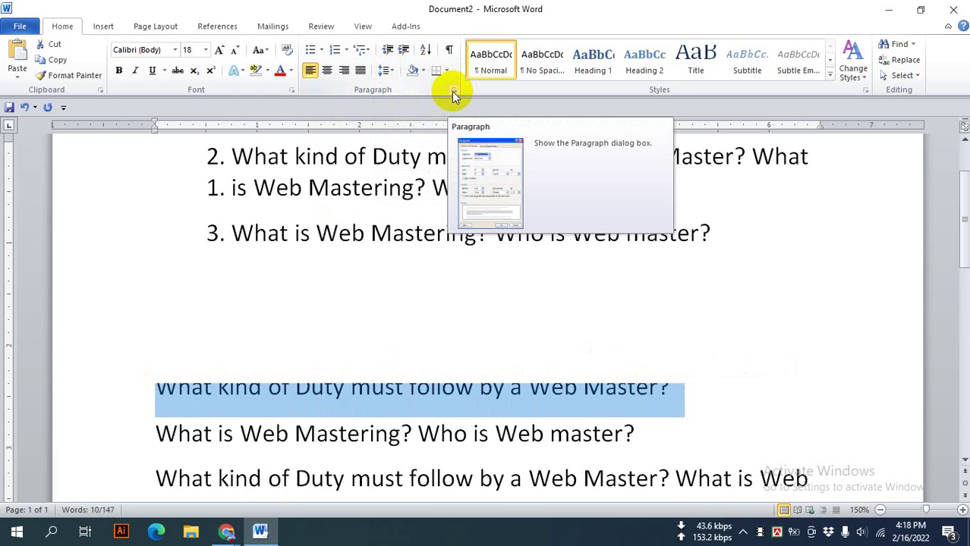
- Change the 'What kind of Duty' question's line spacing from Exactly to Single in the Paragraph dialog
{"action": "left_click", "coordinate": [453, 92]}
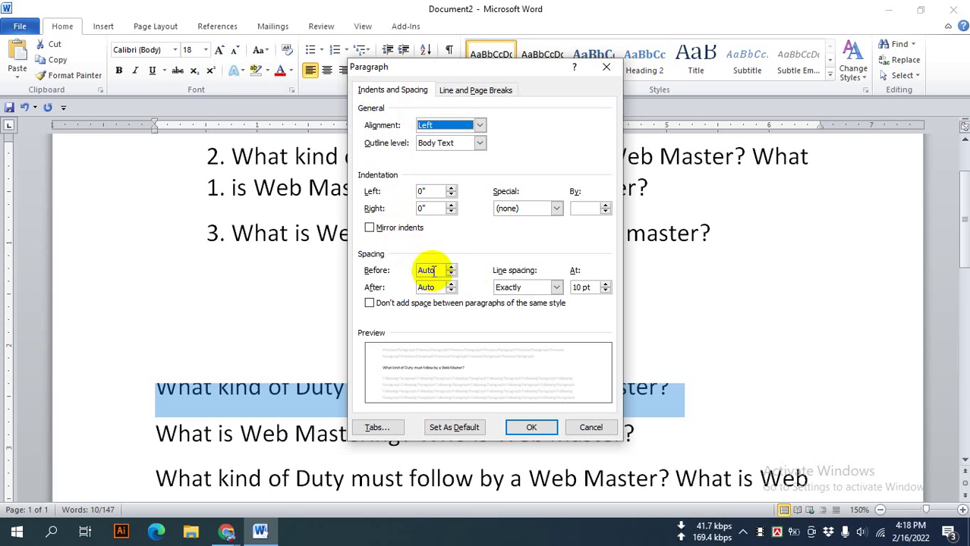
{"action": "left_click", "coordinate": [556, 287]}
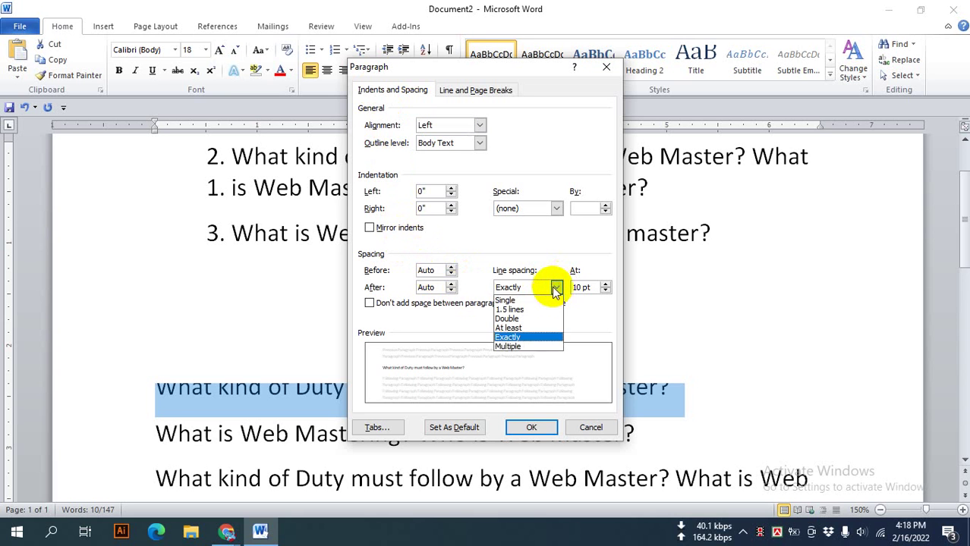
{"action": "left_click", "coordinate": [514, 300]}
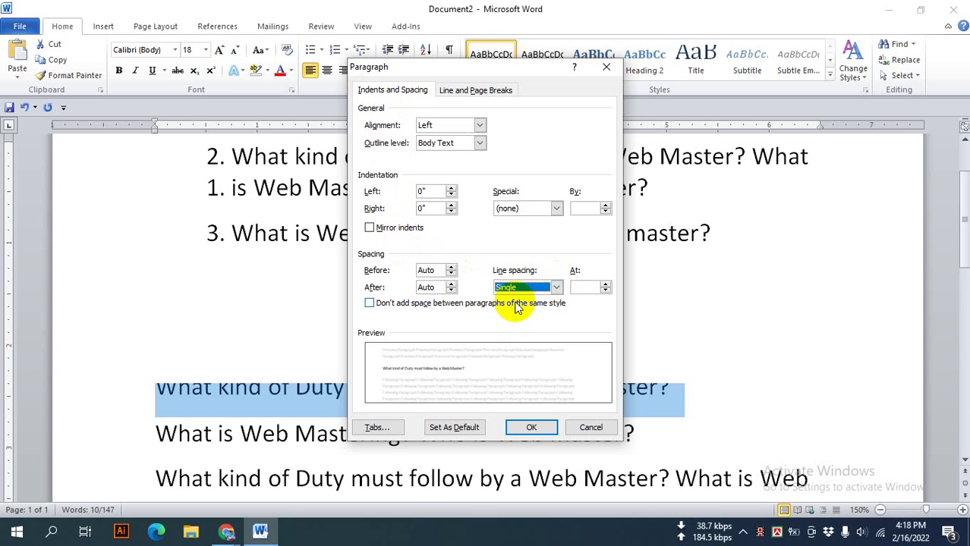
{"action": "left_click", "coordinate": [450, 273]}
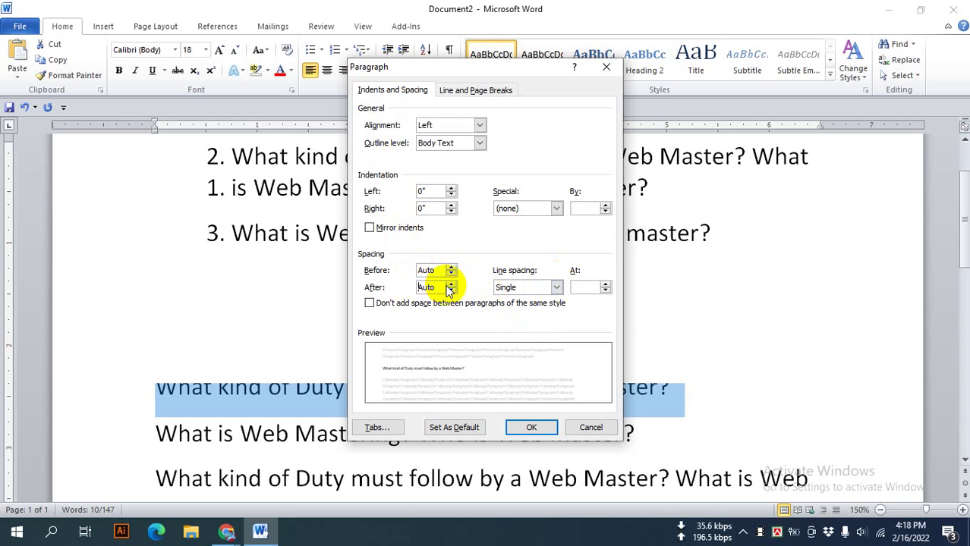
{"action": "left_click", "coordinate": [528, 427]}
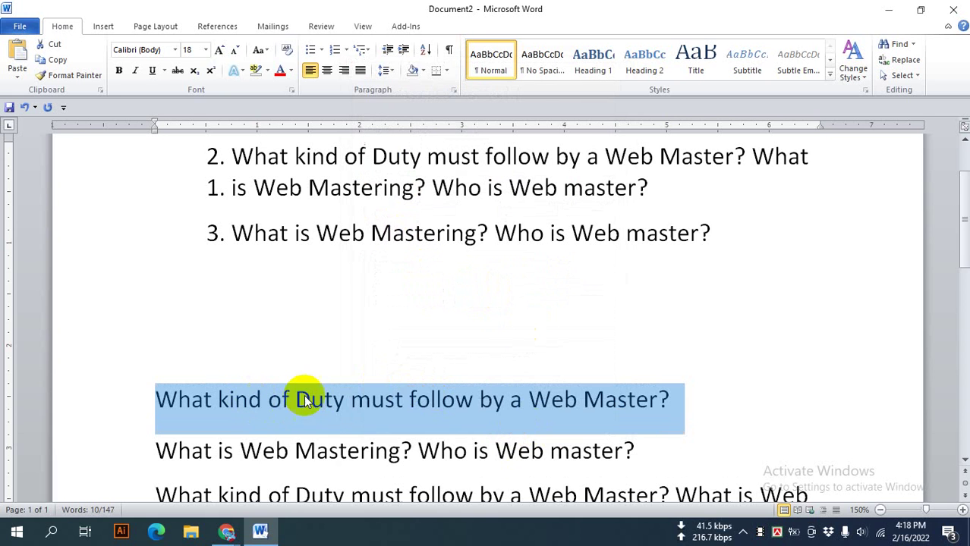
- Select item 3 and set its spacing before and after to Auto
{"action": "scroll", "coordinate": [379, 364], "scroll_direction": "up", "scroll_amount": 1}
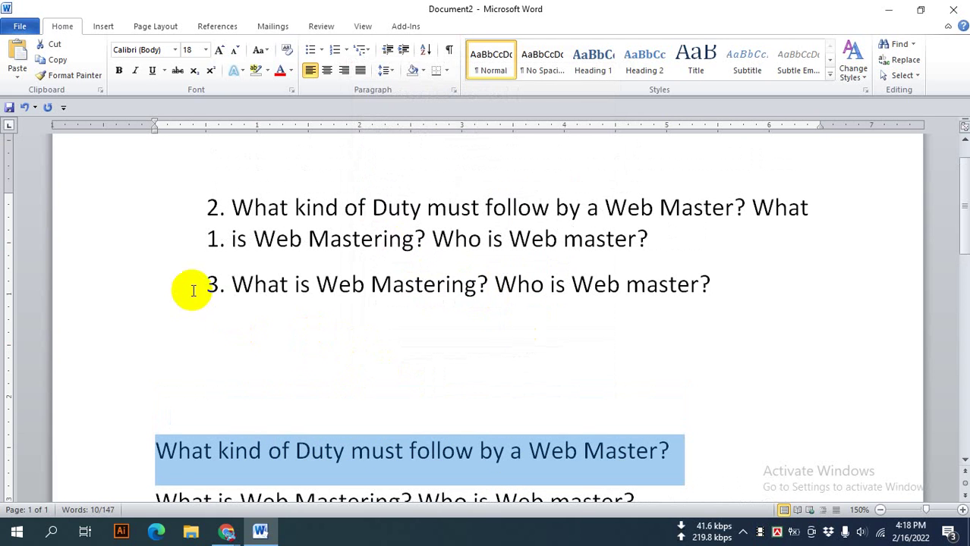
{"action": "left_click_drag", "start_coordinate": [199, 283], "coordinate": [680, 427]}
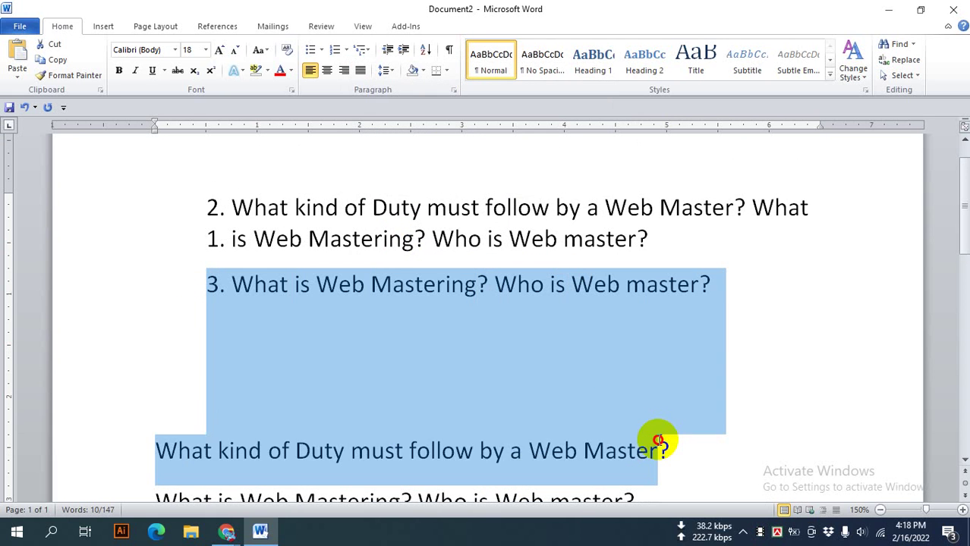
{"action": "left_click", "coordinate": [745, 285]}
{"action": "left_click_drag", "start_coordinate": [200, 295], "coordinate": [728, 377]}
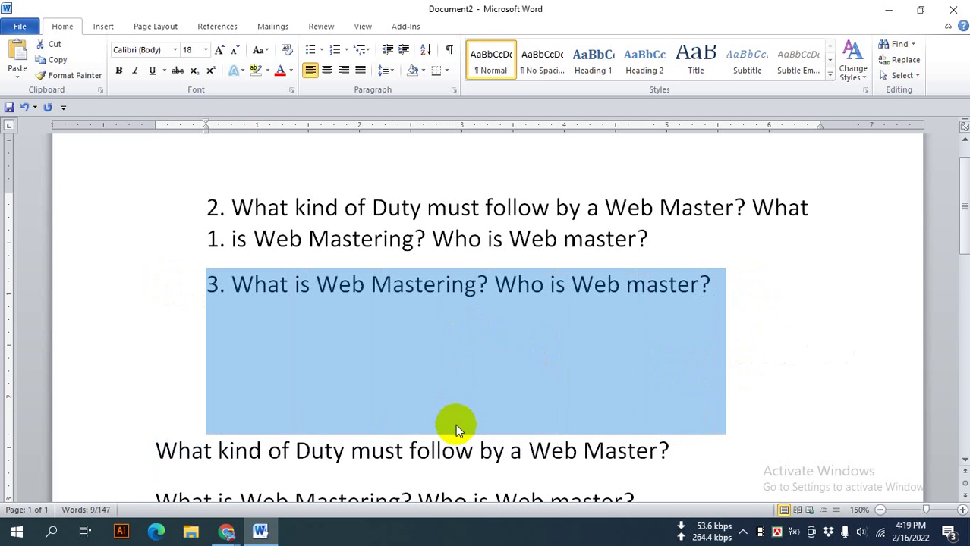
{"action": "left_click", "coordinate": [449, 89]}
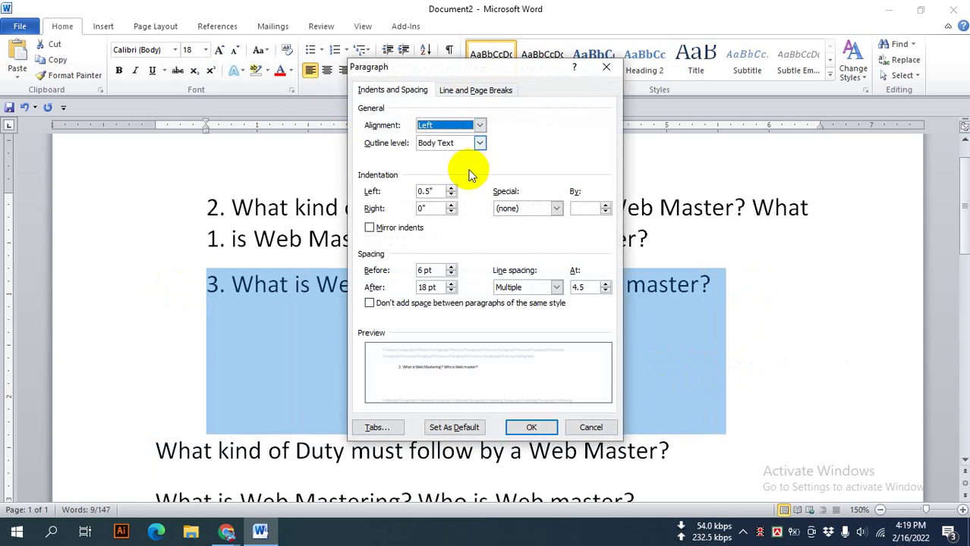
{"action": "left_click", "coordinate": [452, 290]}
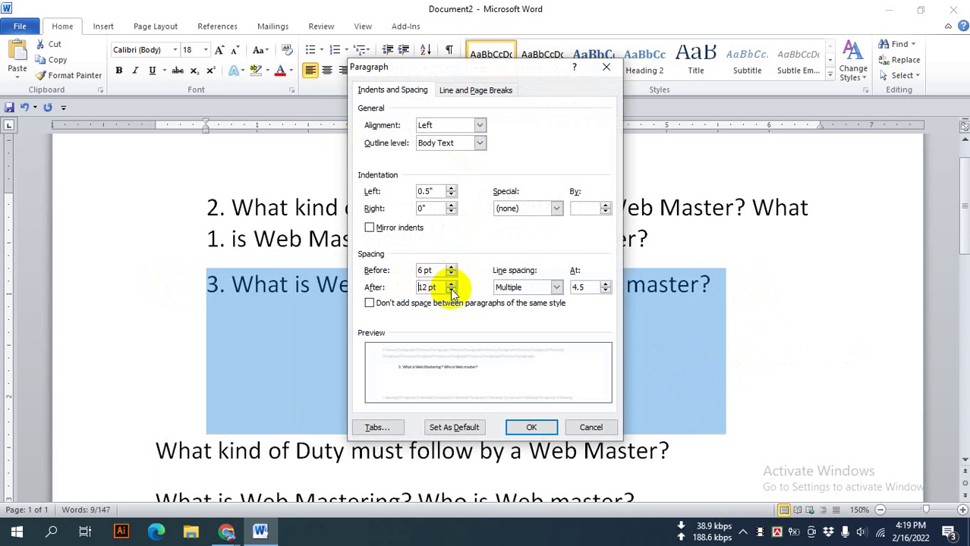
{"action": "left_click", "coordinate": [451, 291]}
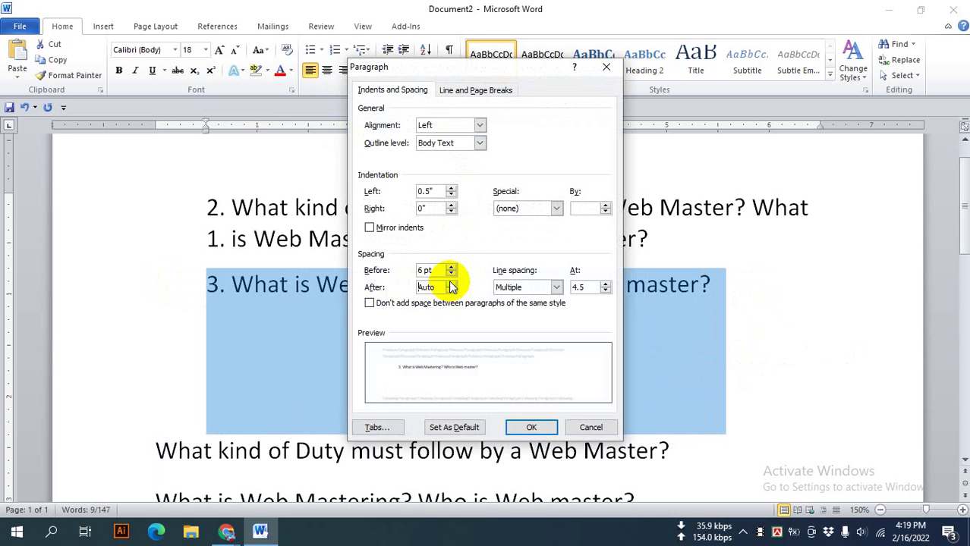
{"action": "left_click", "coordinate": [451, 274]}
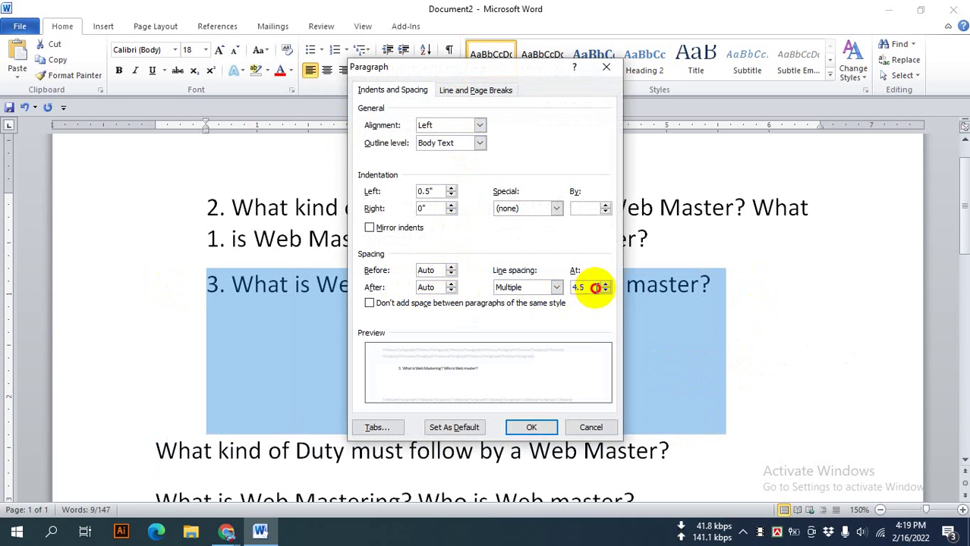
- Lower item 3's Multiple line spacing to 1 and apply it
{"action": "left_click", "coordinate": [605, 292]}
{"action": "left_click", "coordinate": [605, 292]}
{"action": "left_click", "coordinate": [605, 291]}
{"action": "left_click", "coordinate": [605, 291]}
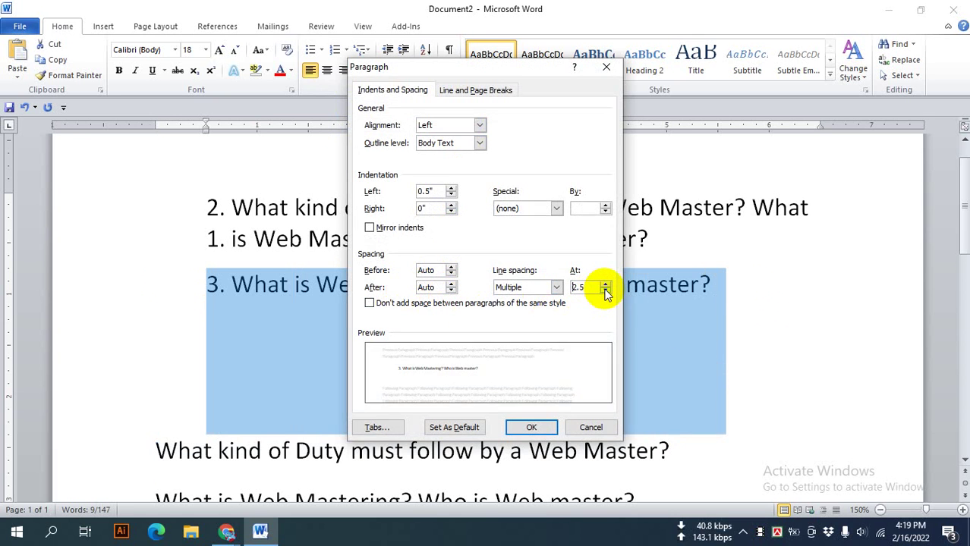
{"action": "left_click", "coordinate": [605, 292]}
{"action": "left_click", "coordinate": [605, 292]}
{"action": "left_click", "coordinate": [604, 291]}
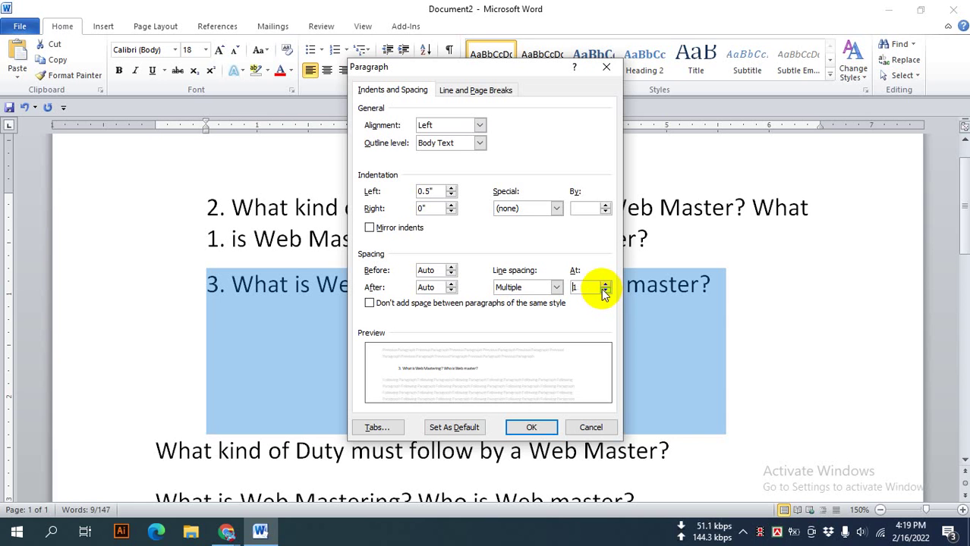
{"action": "left_click", "coordinate": [532, 426]}
- Select the word 'Duty' in the following question line
{"action": "left_click", "coordinate": [411, 335]}
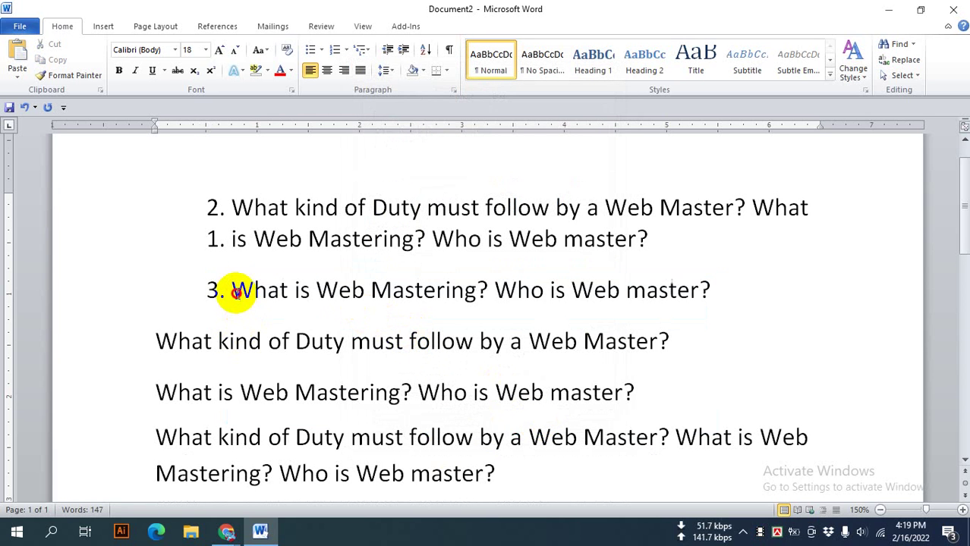
{"action": "left_click_drag", "start_coordinate": [237, 292], "coordinate": [410, 290]}
{"action": "left_click", "coordinate": [415, 292]}
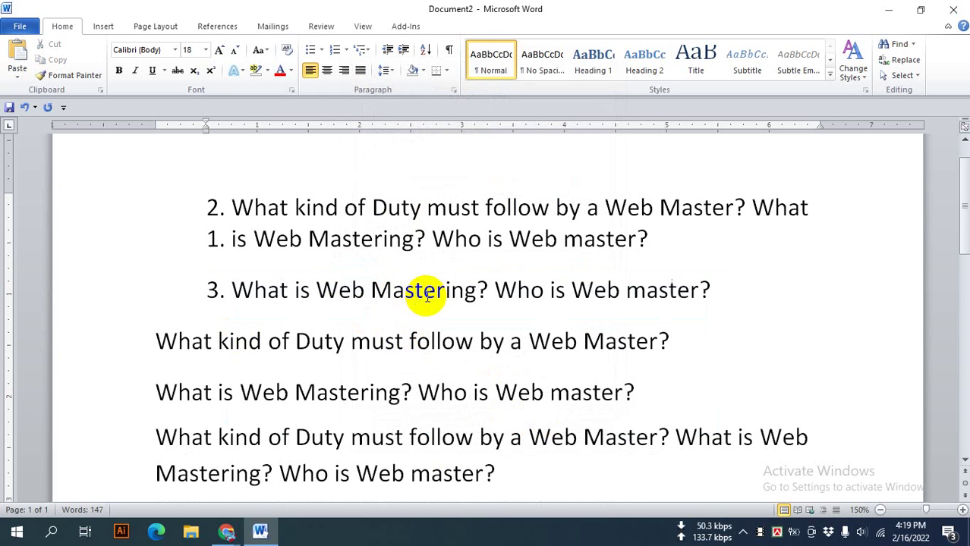
{"action": "double_click", "coordinate": [332, 340]}
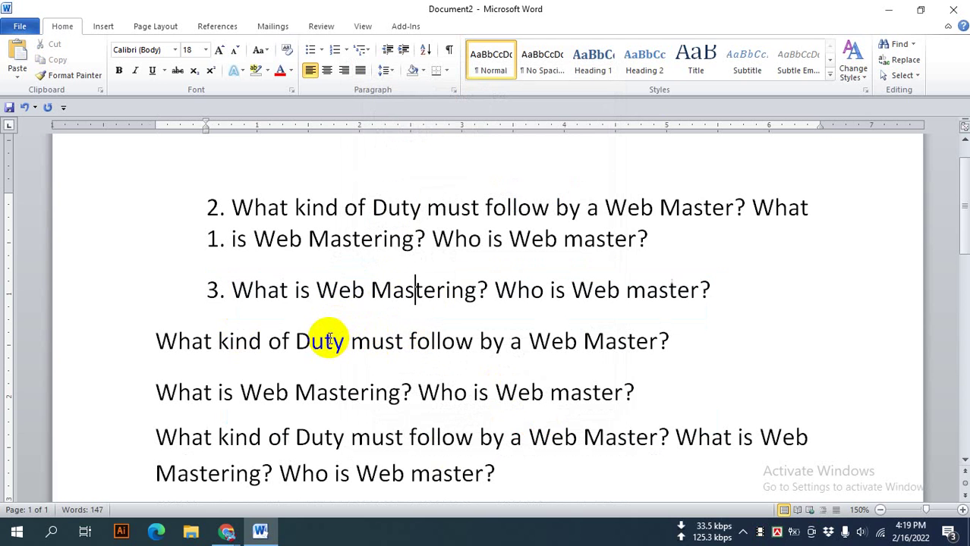
- Select all of Document2 with Ctrl+A and apply 1.0 line spacing from the Home tab
{"action": "scroll", "coordinate": [232, 291], "scroll_direction": "down", "scroll_amount": 3}
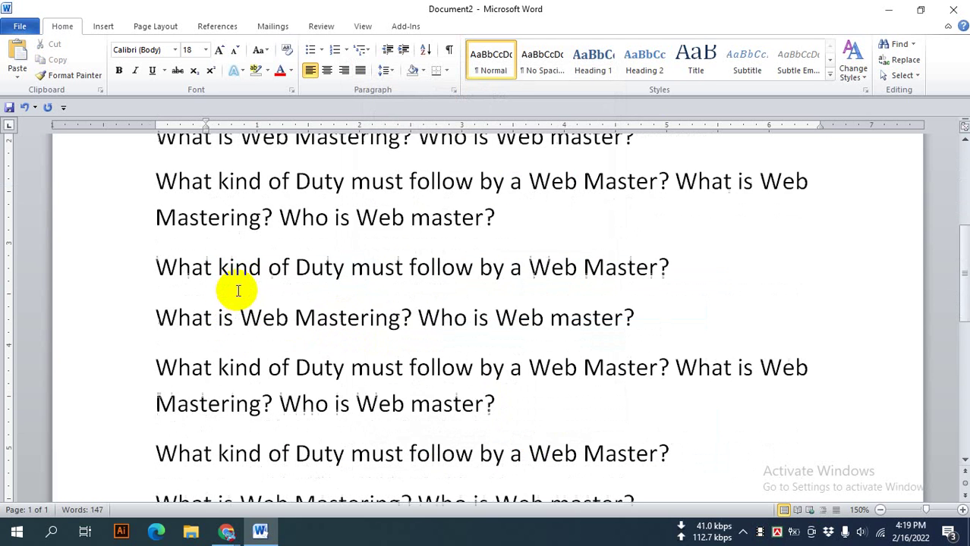
{"action": "scroll", "coordinate": [237, 291], "scroll_direction": "down", "scroll_amount": 3}
{"action": "scroll", "coordinate": [244, 297], "scroll_direction": "up", "scroll_amount": 5}
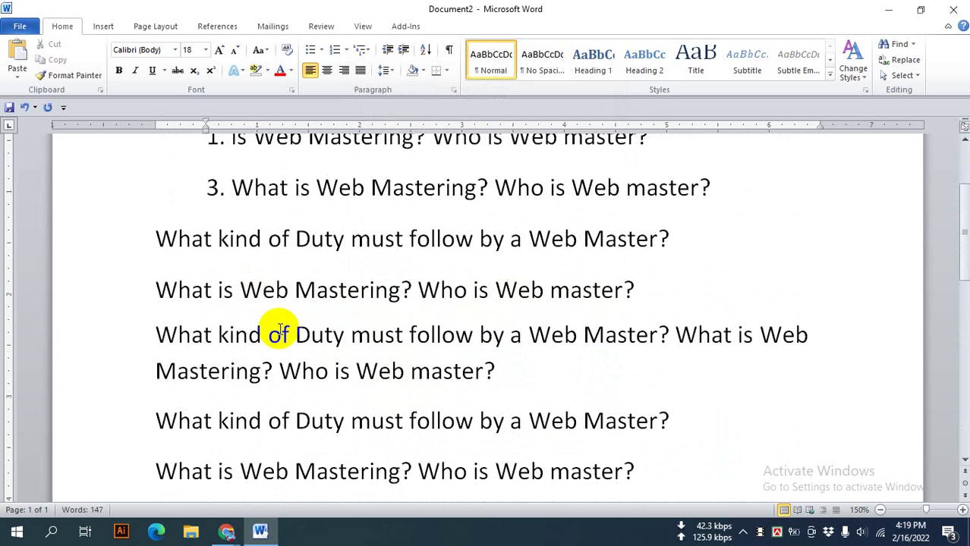
{"action": "left_click", "coordinate": [328, 291]}
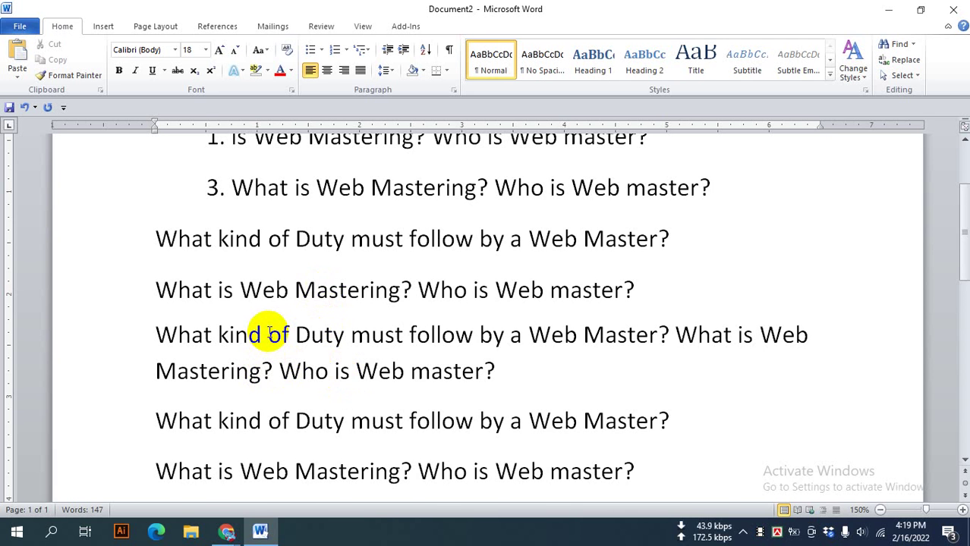
{"action": "scroll", "coordinate": [270, 331], "scroll_direction": "up", "scroll_amount": 3}
{"action": "scroll", "coordinate": [266, 329], "scroll_direction": "down", "scroll_amount": 4}
{"action": "key", "text": "ctrl+a"}
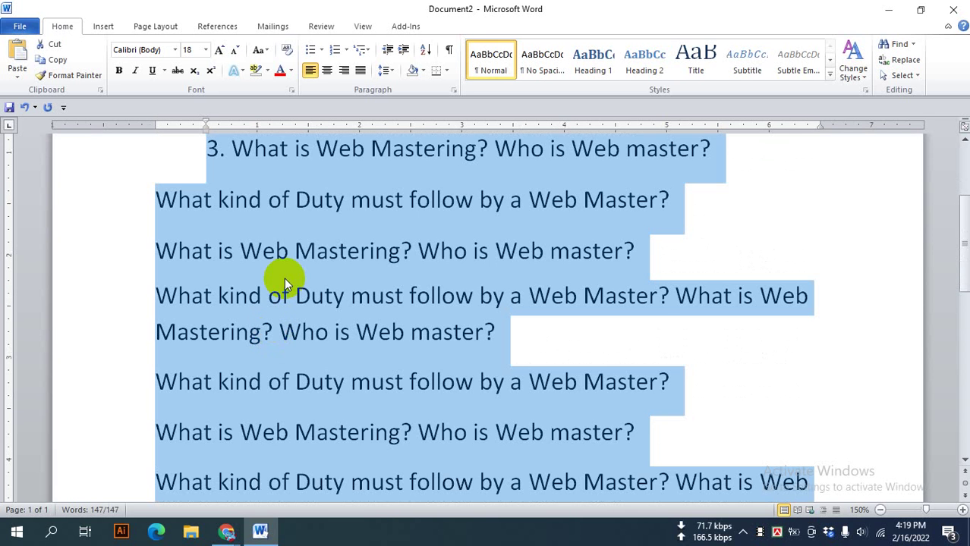
{"action": "left_click", "coordinate": [422, 70]}
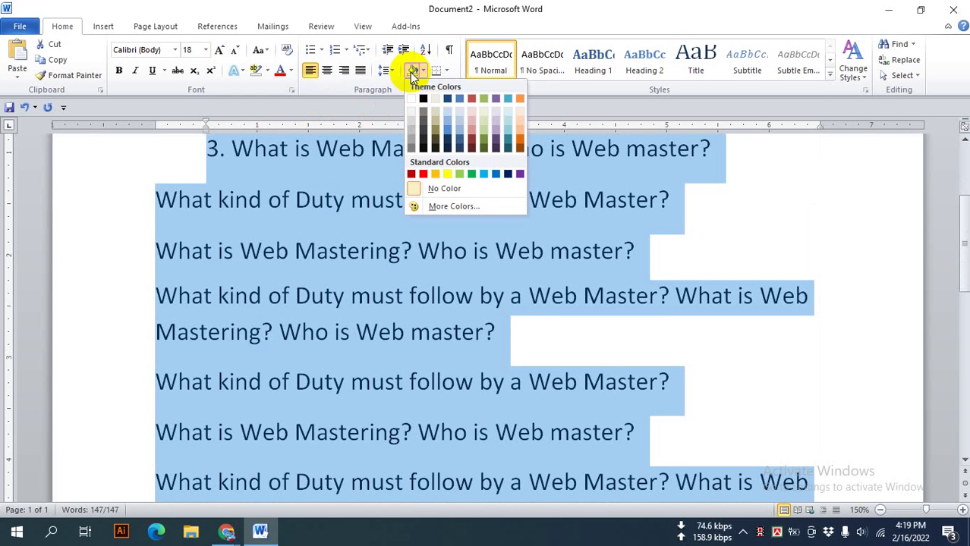
{"action": "left_click", "coordinate": [386, 72]}
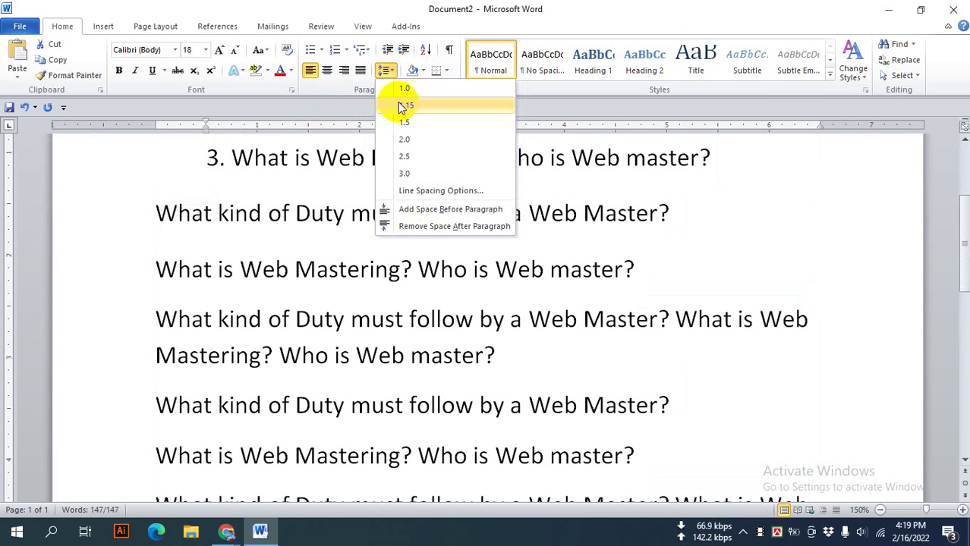
{"action": "left_click", "coordinate": [404, 90]}
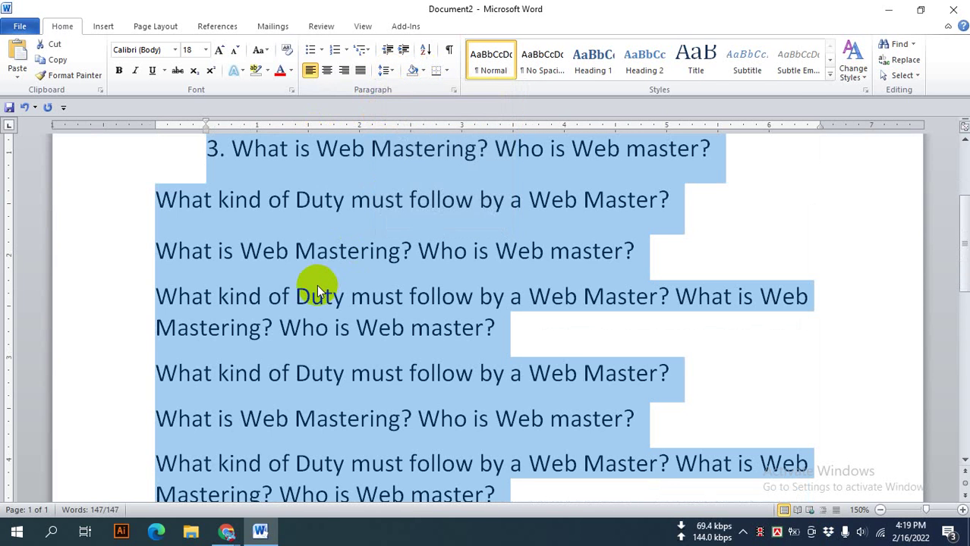
{"action": "scroll", "coordinate": [317, 285], "scroll_direction": "up", "scroll_amount": 3}
{"action": "scroll", "coordinate": [332, 365], "scroll_direction": "down", "scroll_amount": 5}
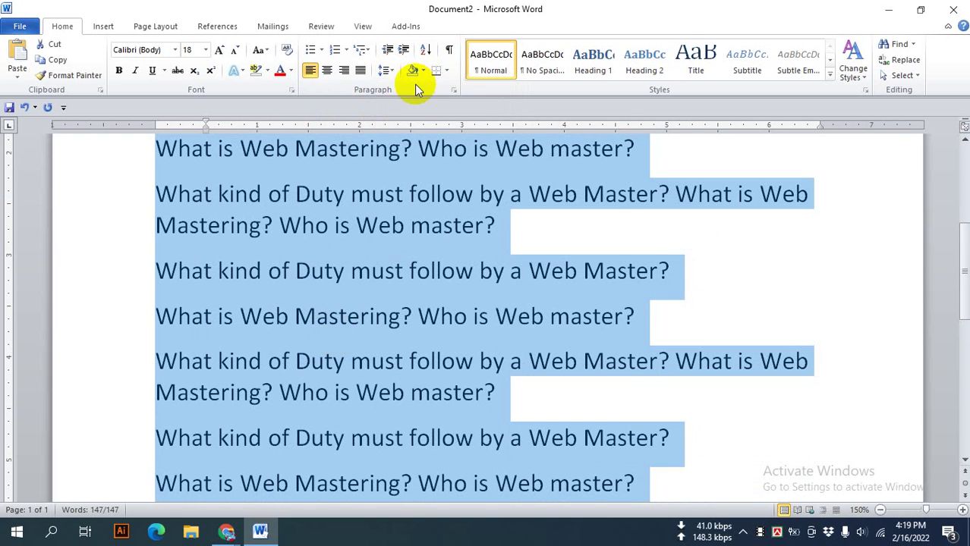
- Set Before to 0 pt and After to 6 pt for all paragraphs in the Paragraph dialog
{"action": "left_click", "coordinate": [455, 88]}
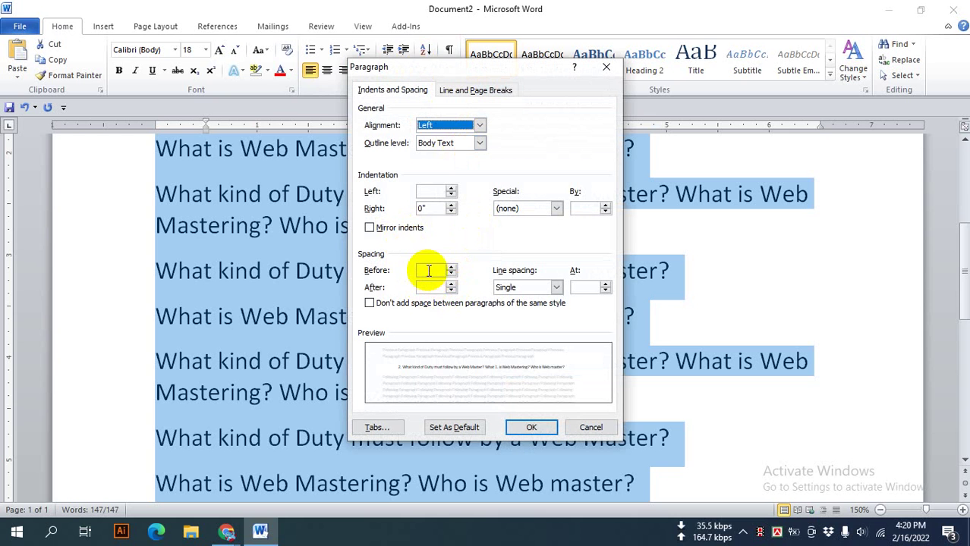
{"action": "left_click", "coordinate": [451, 290]}
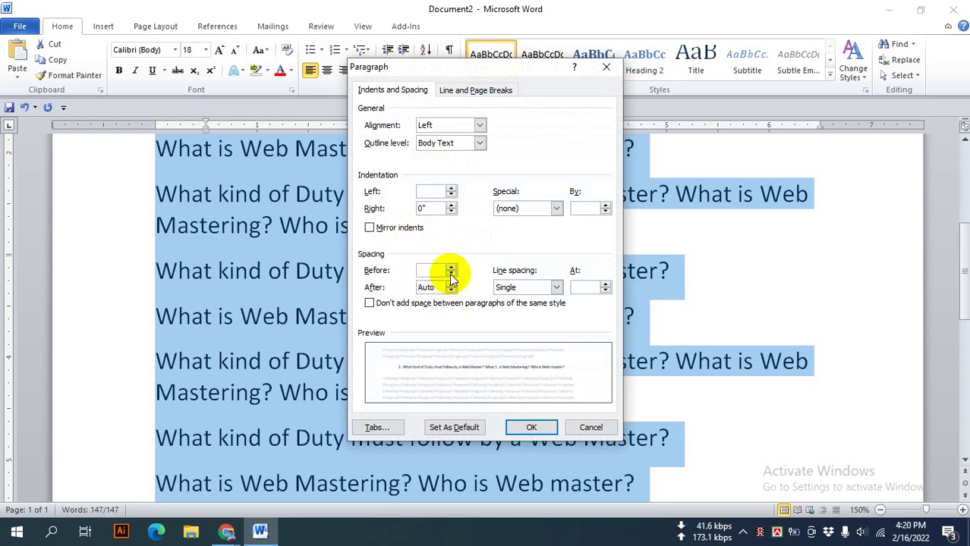
{"action": "left_click", "coordinate": [451, 275]}
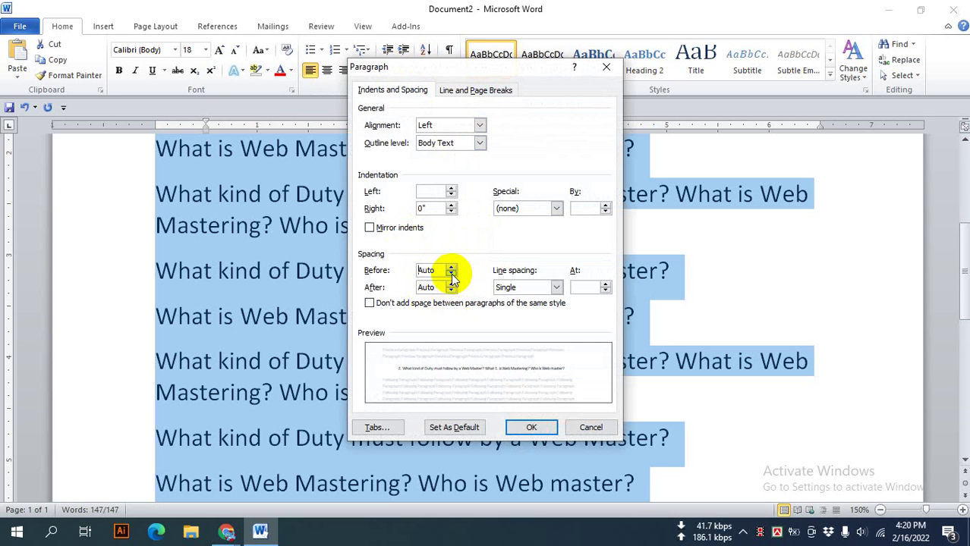
{"action": "left_click", "coordinate": [451, 274]}
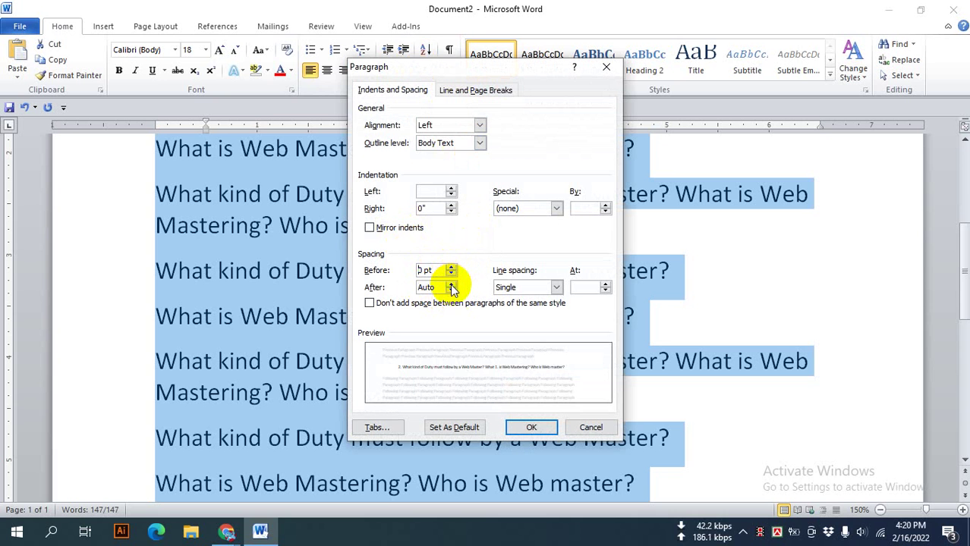
{"action": "left_click", "coordinate": [451, 290]}
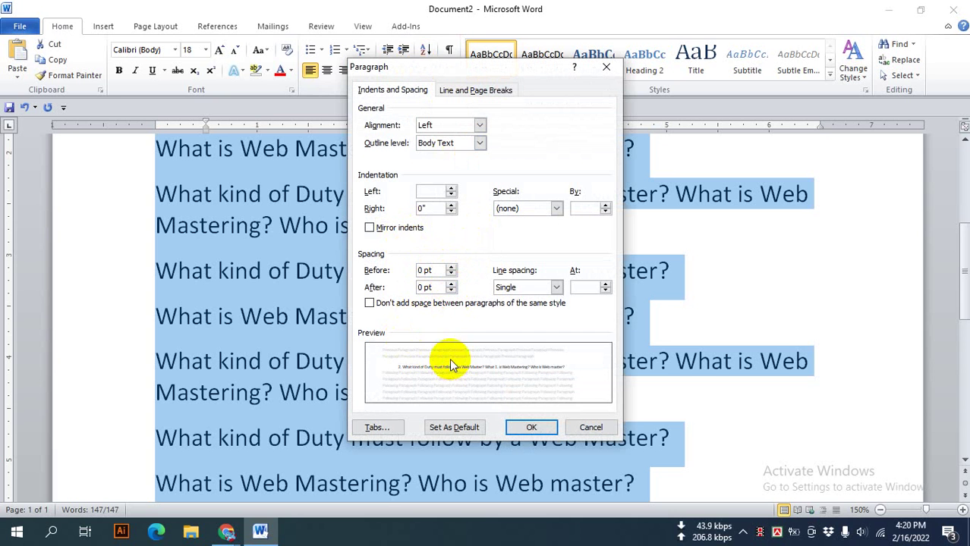
{"action": "left_click", "coordinate": [451, 284]}
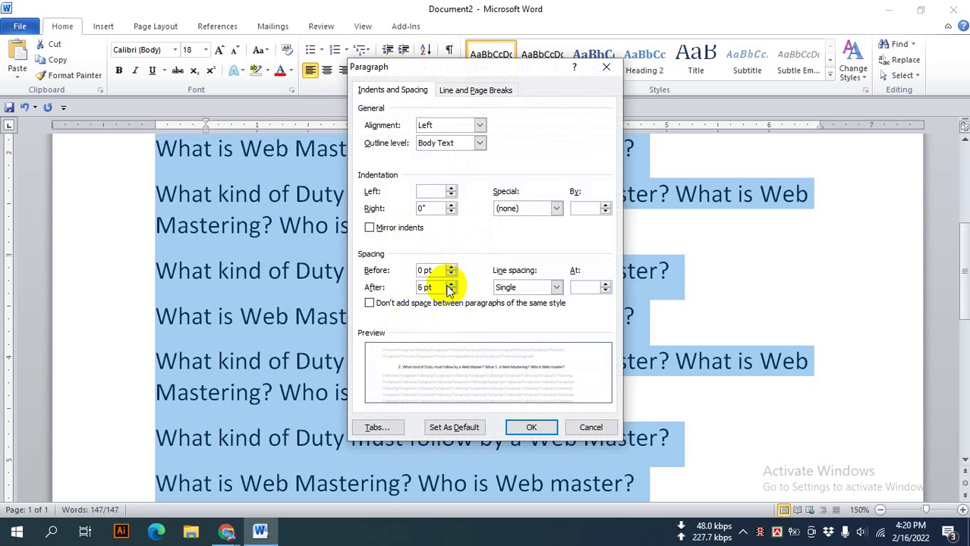
{"action": "left_click", "coordinate": [525, 429]}
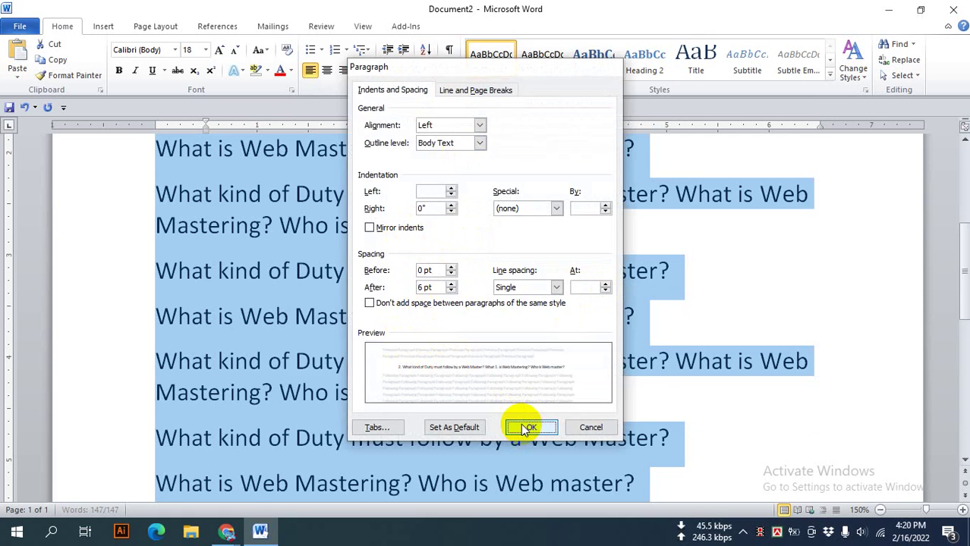
{"action": "left_click", "coordinate": [356, 332]}
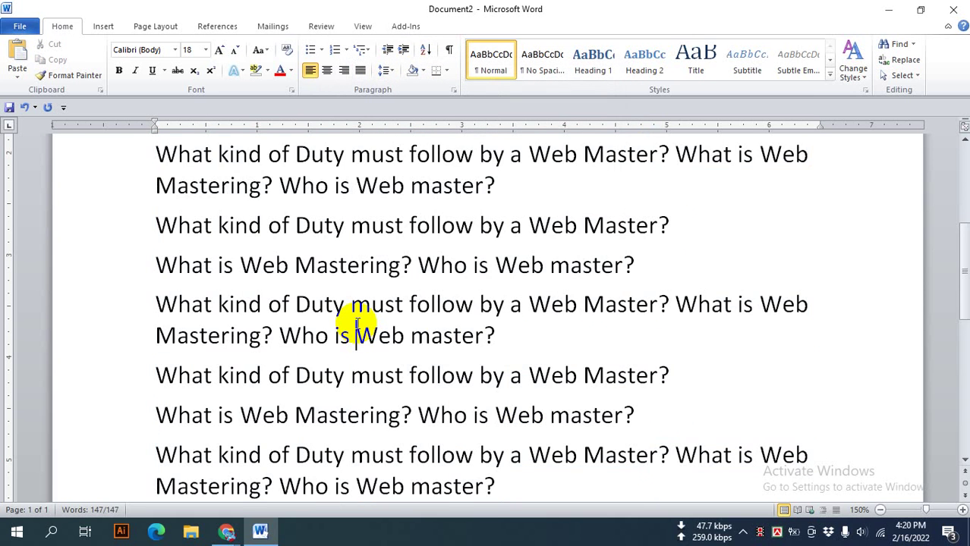
{"action": "key", "text": "ctrl+z"}
{"action": "scroll", "coordinate": [363, 332], "scroll_direction": "down", "scroll_amount": 3}
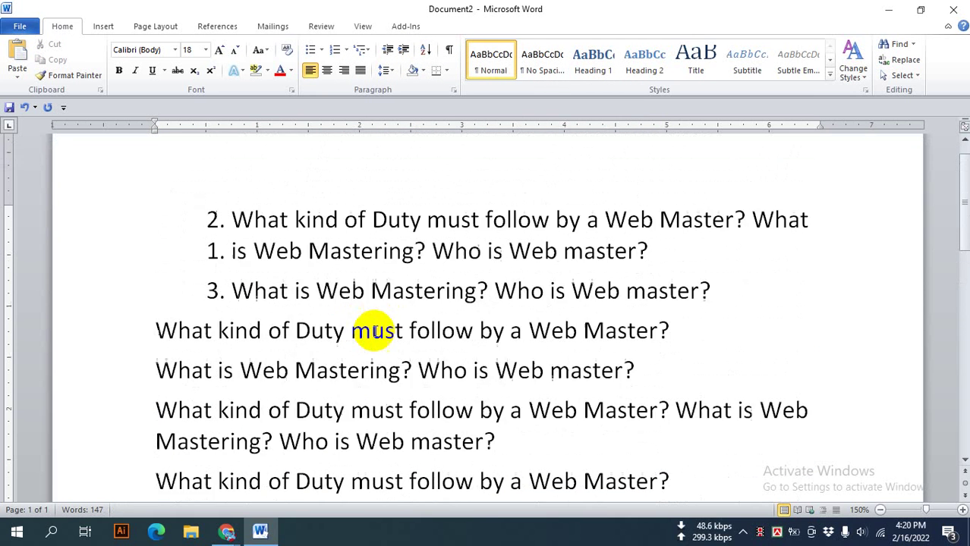
{"action": "left_click", "coordinate": [340, 334]}
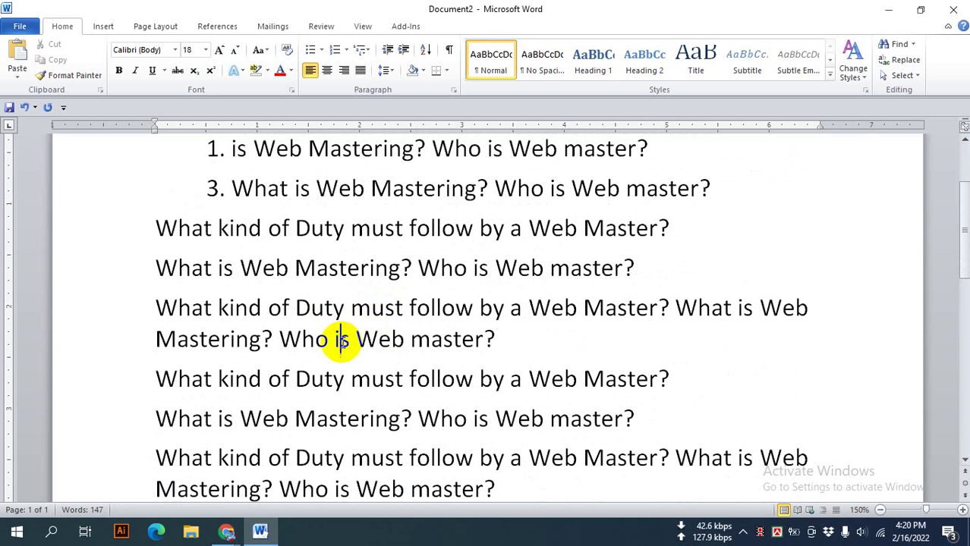
{"action": "left_click", "coordinate": [342, 339]}
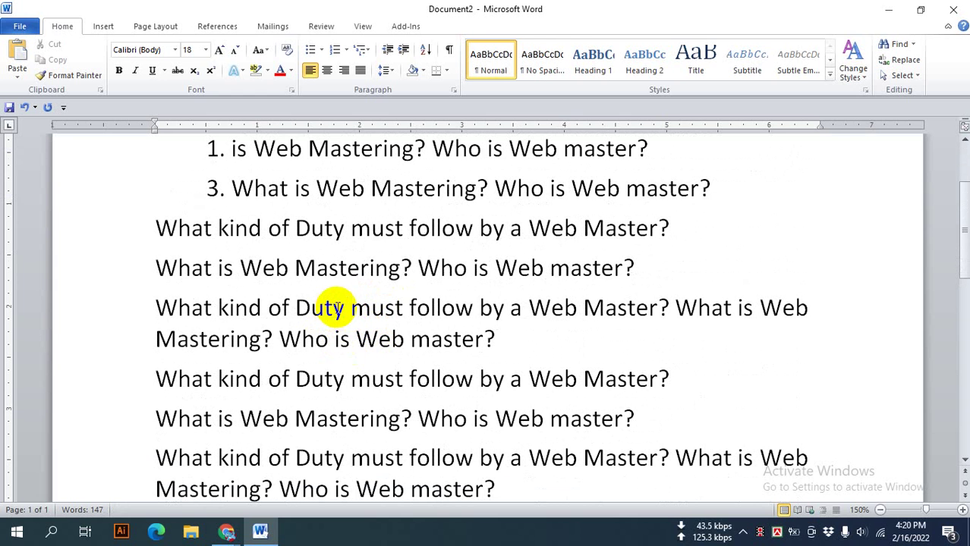
{"action": "left_click_drag", "start_coordinate": [312, 308], "coordinate": [334, 310]}
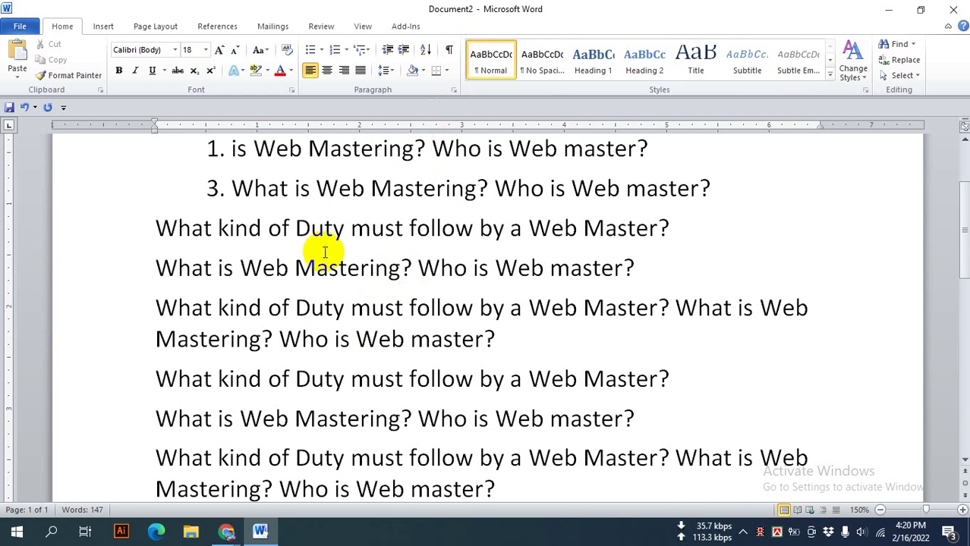
{"action": "key", "text": "ctrl+z"}
{"action": "key", "text": "ctrl+y"}
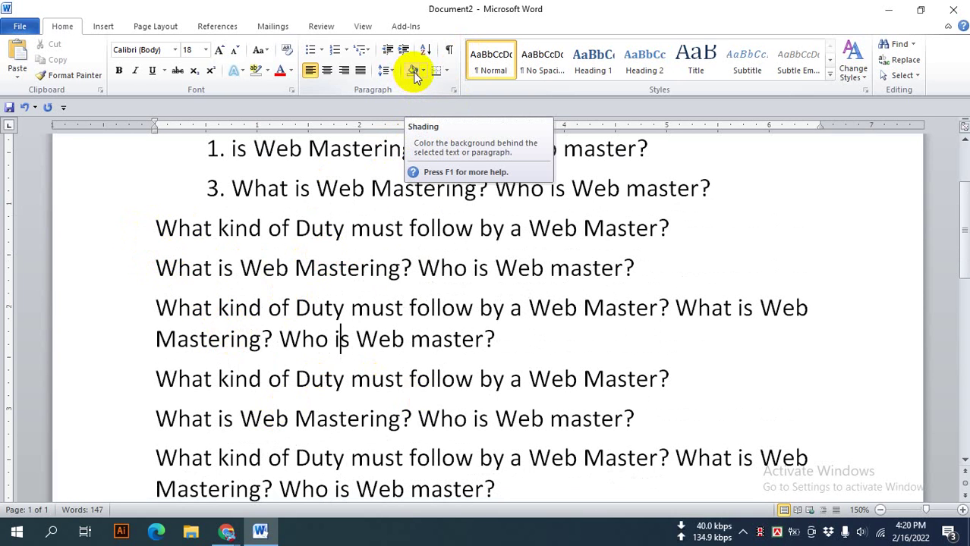
{"action": "left_click", "coordinate": [266, 71]}
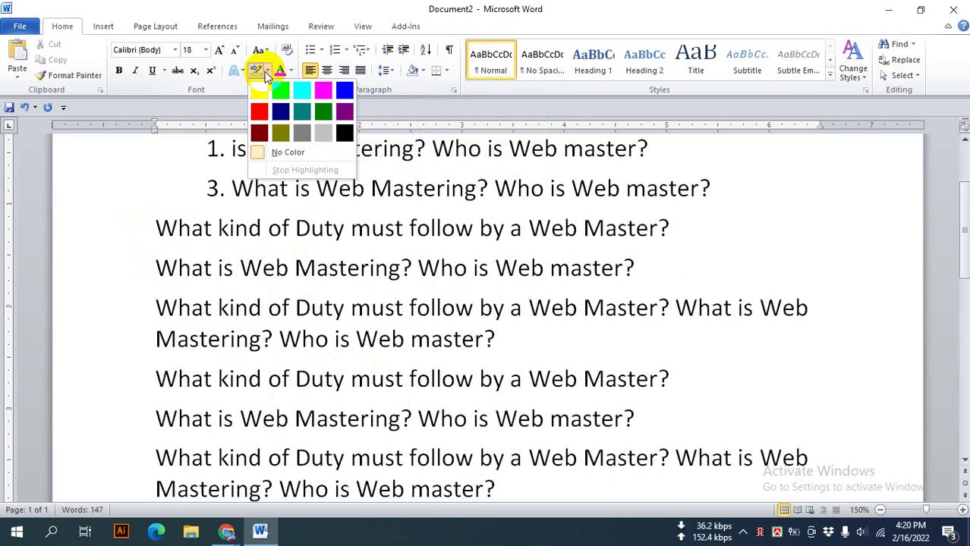
{"action": "left_click", "coordinate": [264, 72]}
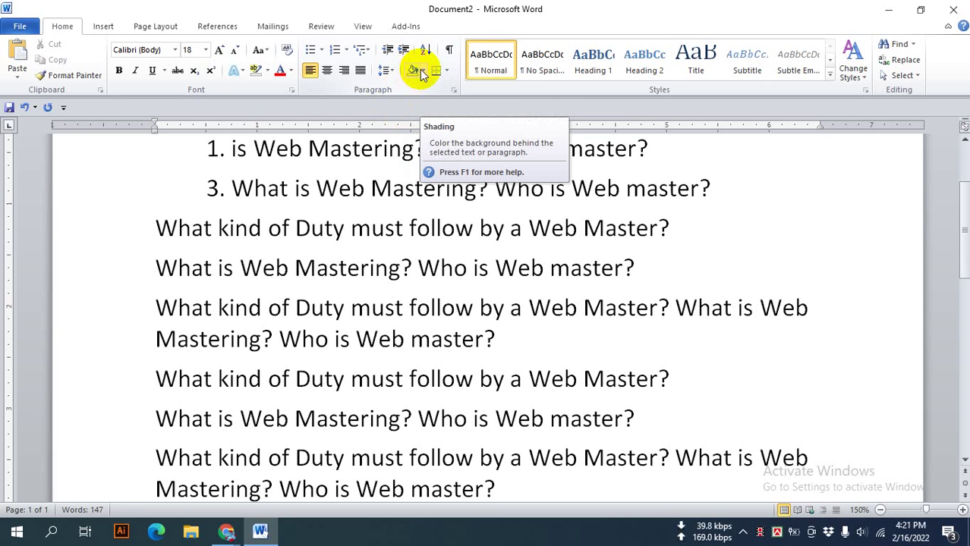
- Shade the long combined question paragraph orange
{"action": "left_click", "coordinate": [421, 71]}
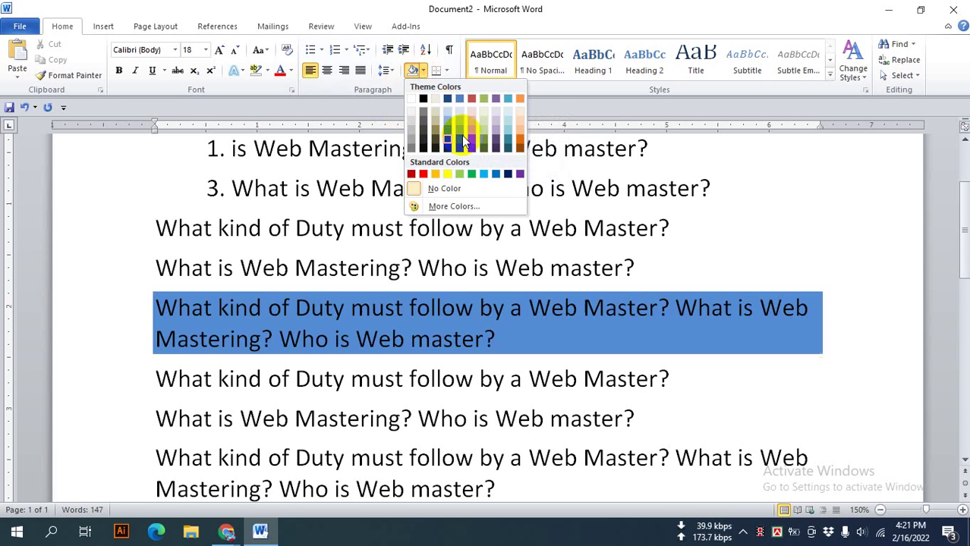
{"action": "left_click", "coordinate": [518, 126]}
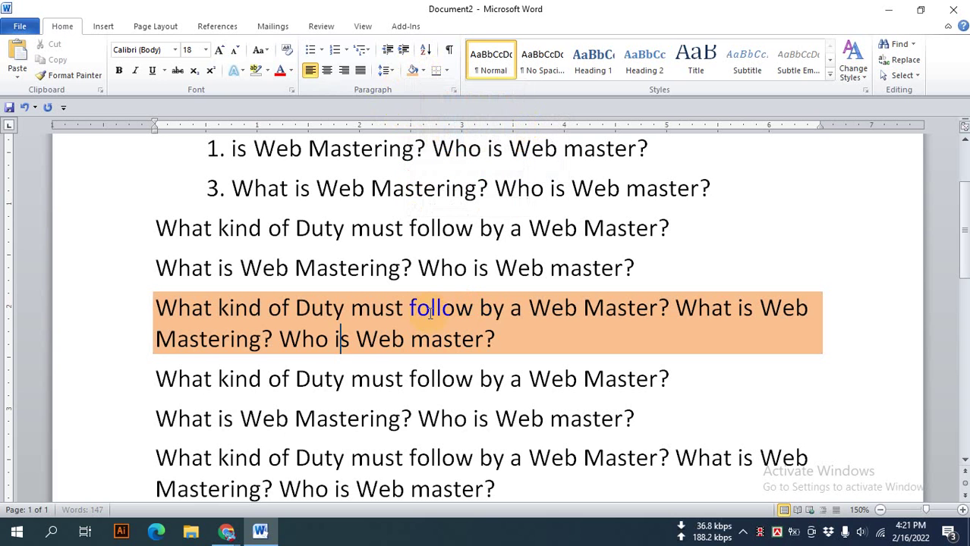
{"action": "left_click", "coordinate": [433, 327]}
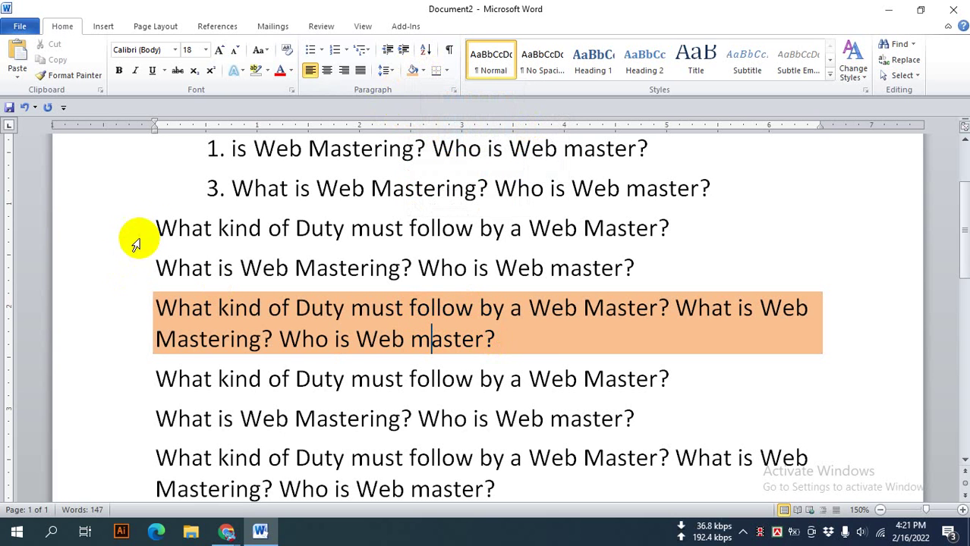
- Shade the first 'What kind of Duty must follow by a Web Master?' line red
{"action": "left_click_drag", "start_coordinate": [155, 228], "coordinate": [665, 228]}
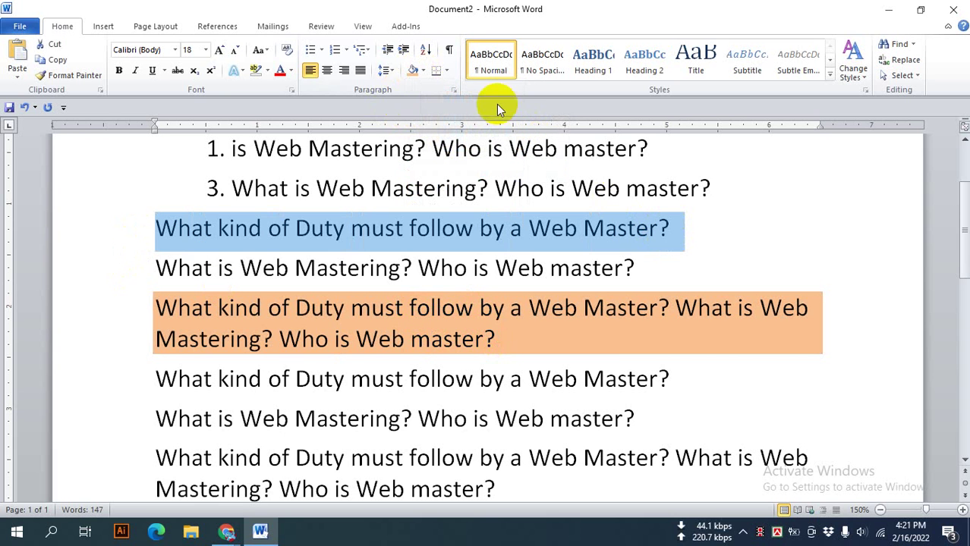
{"action": "left_click", "coordinate": [422, 71]}
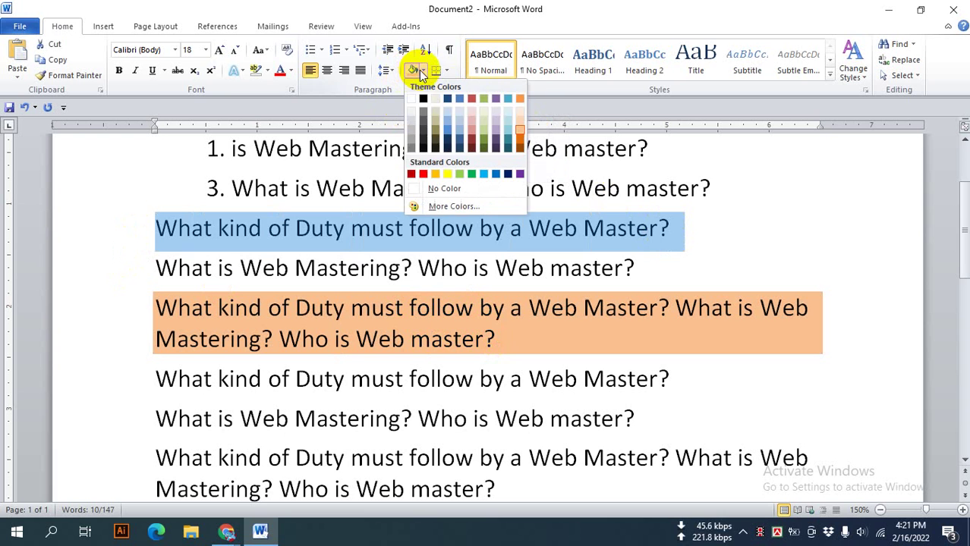
{"action": "left_click", "coordinate": [422, 174]}
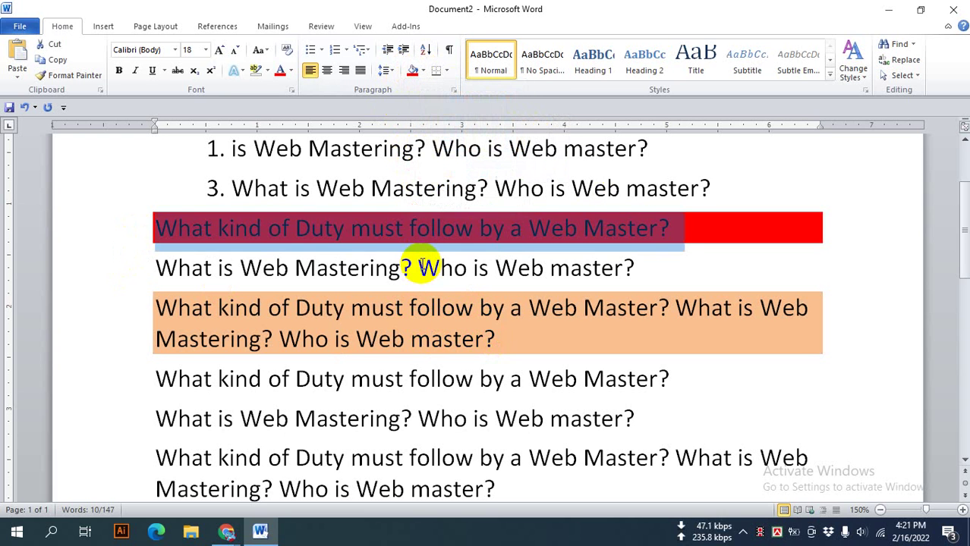
{"action": "left_click", "coordinate": [427, 268]}
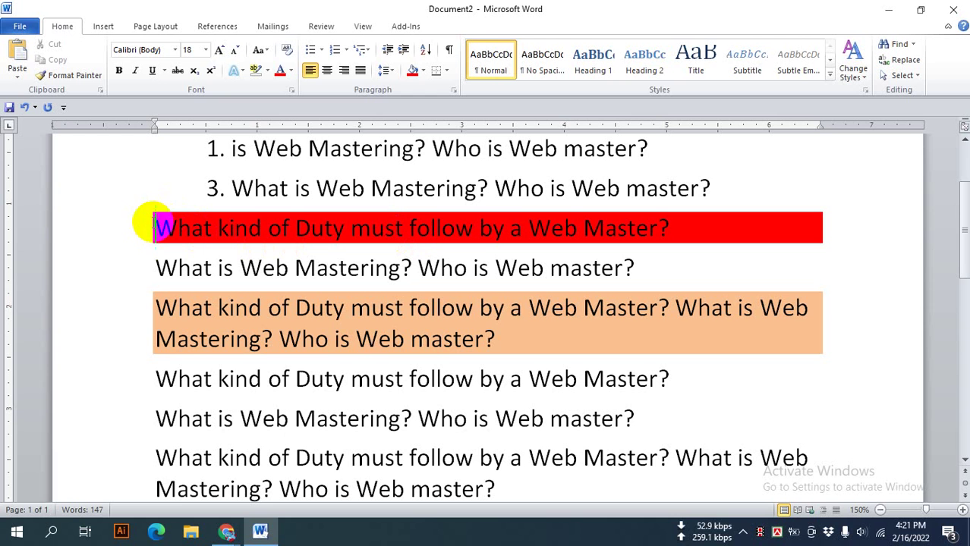
{"action": "left_click_drag", "start_coordinate": [156, 305], "coordinate": [182, 304]}
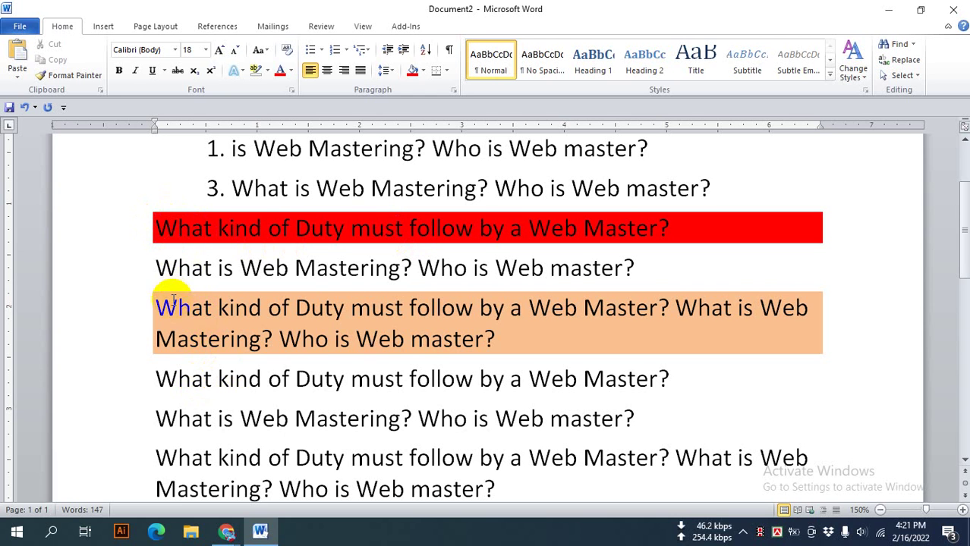
{"action": "left_click_drag", "start_coordinate": [296, 307], "coordinate": [467, 307]}
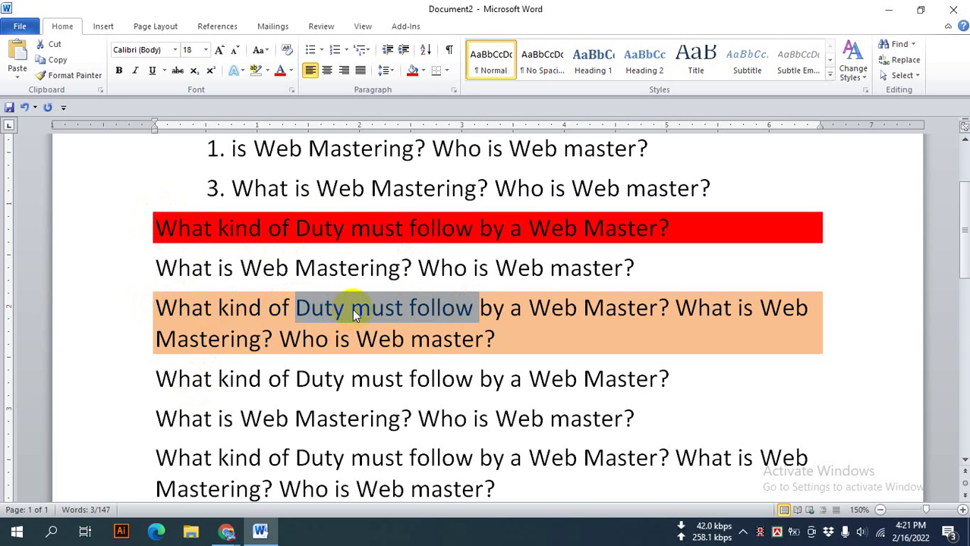
- Clear the shading on 'Duty must follow', then give those words a white background
{"action": "left_click", "coordinate": [426, 73]}
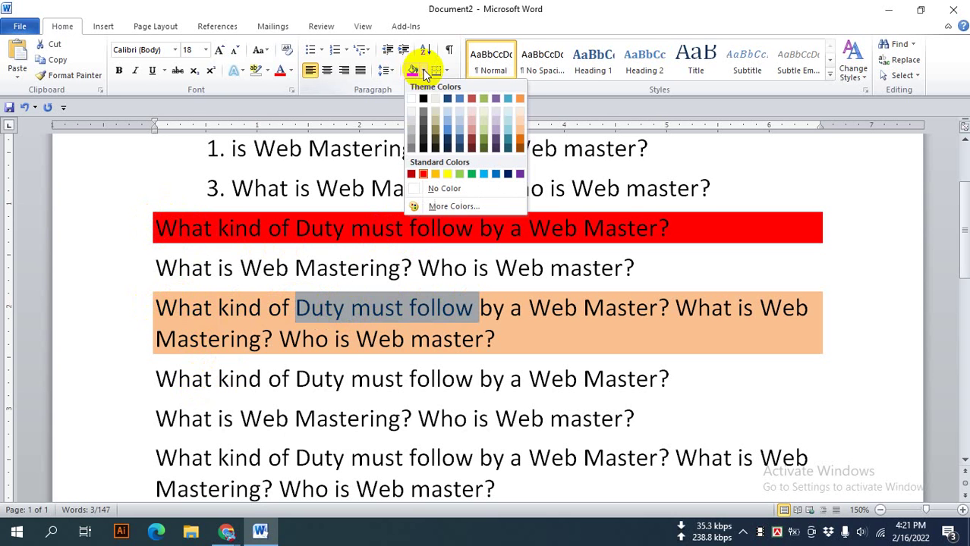
{"action": "left_click", "coordinate": [438, 190]}
{"action": "left_click", "coordinate": [394, 307]}
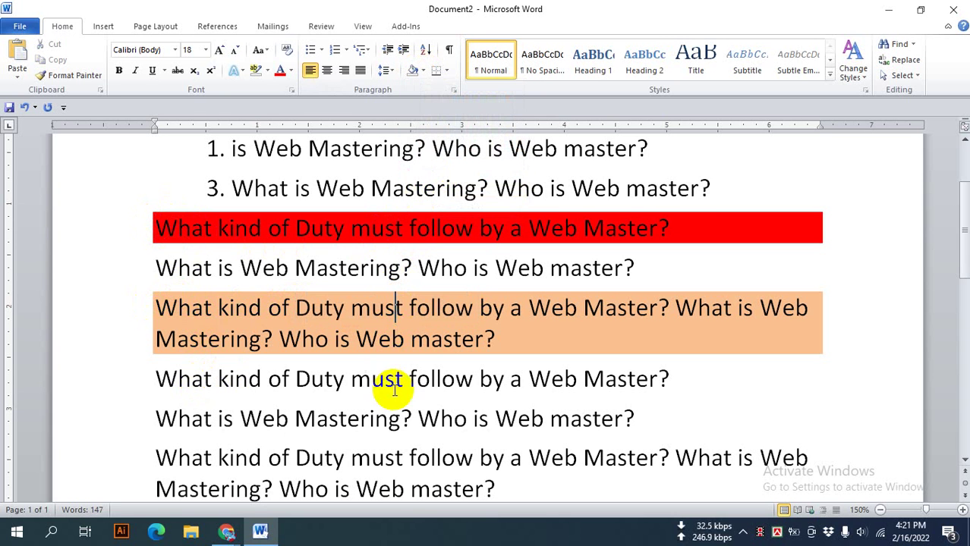
{"action": "left_click_drag", "start_coordinate": [295, 308], "coordinate": [478, 307]}
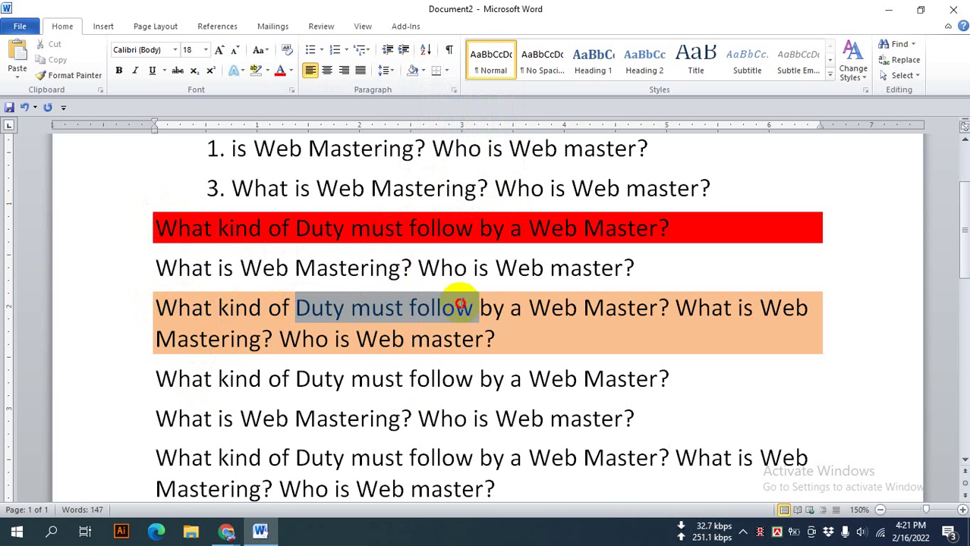
{"action": "left_click", "coordinate": [423, 71]}
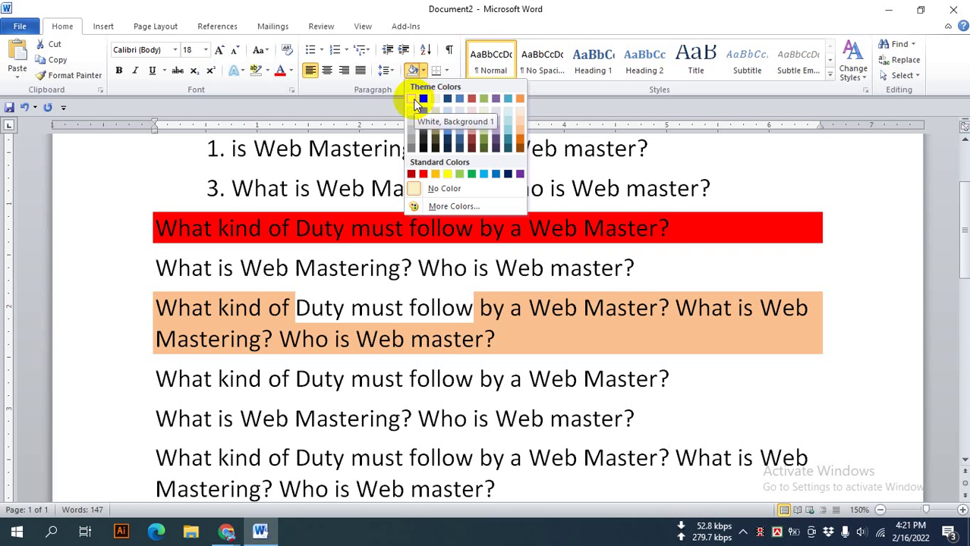
{"action": "left_click", "coordinate": [414, 100]}
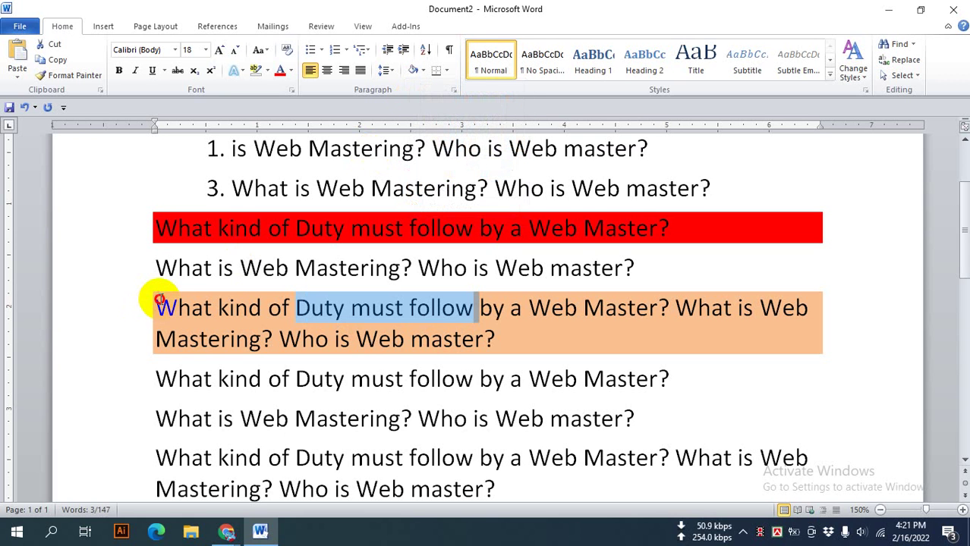
{"action": "left_click", "coordinate": [157, 307]}
- Clear shading from 'What kind of Duty must follow by' and 'a Web' in the orange paragraph
{"action": "left_click_drag", "start_coordinate": [157, 307], "coordinate": [507, 308]}
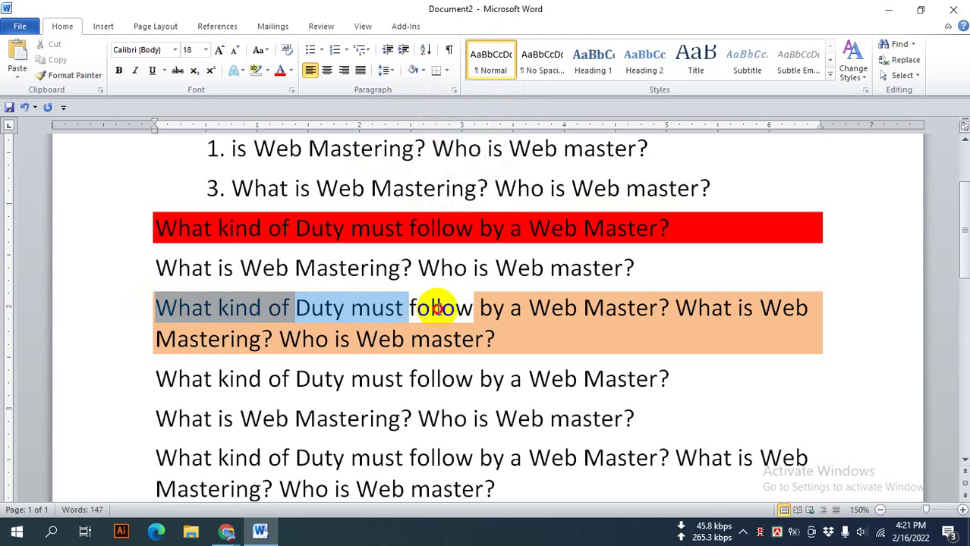
{"action": "left_click", "coordinate": [422, 70]}
{"action": "left_click", "coordinate": [436, 190]}
{"action": "left_click", "coordinate": [453, 340]}
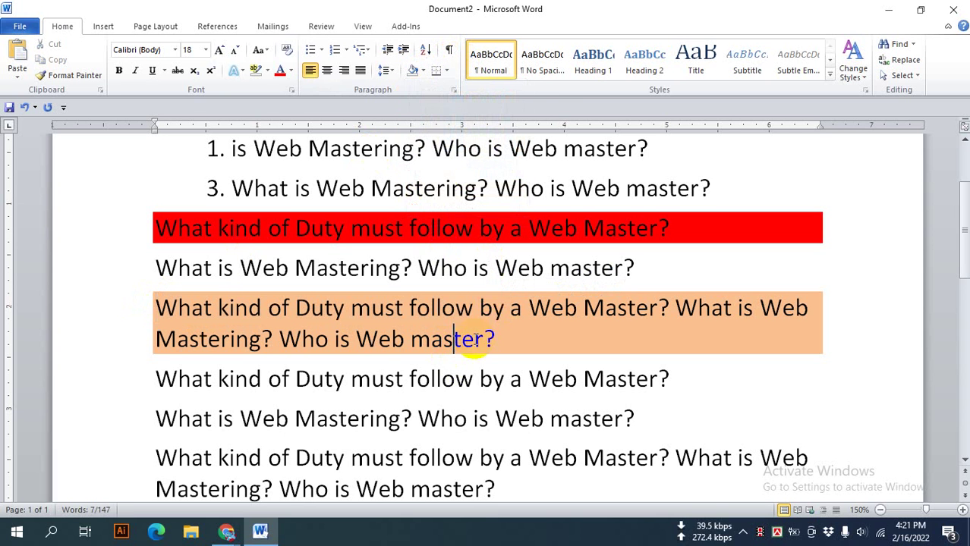
{"action": "left_click_drag", "start_coordinate": [510, 307], "coordinate": [583, 308]}
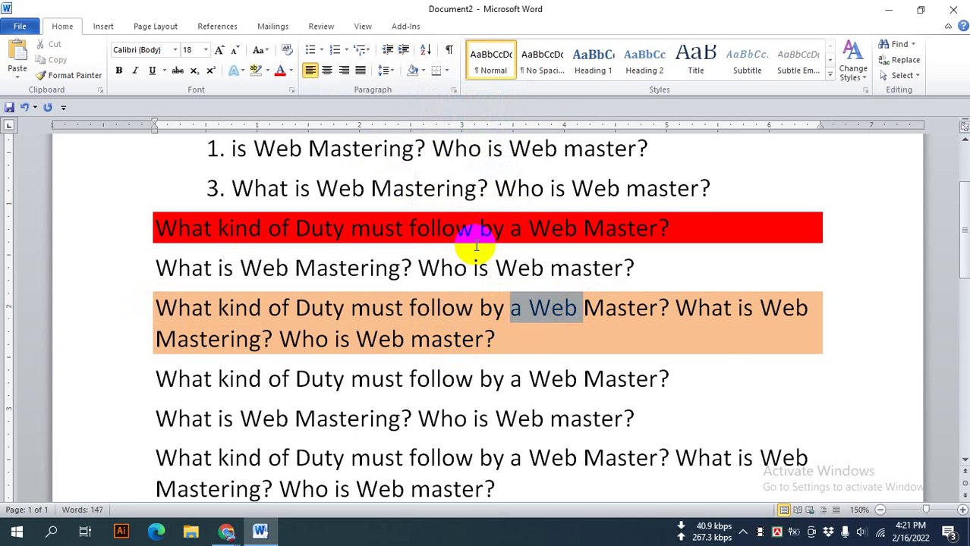
{"action": "left_click", "coordinate": [421, 69]}
{"action": "left_click", "coordinate": [434, 188]}
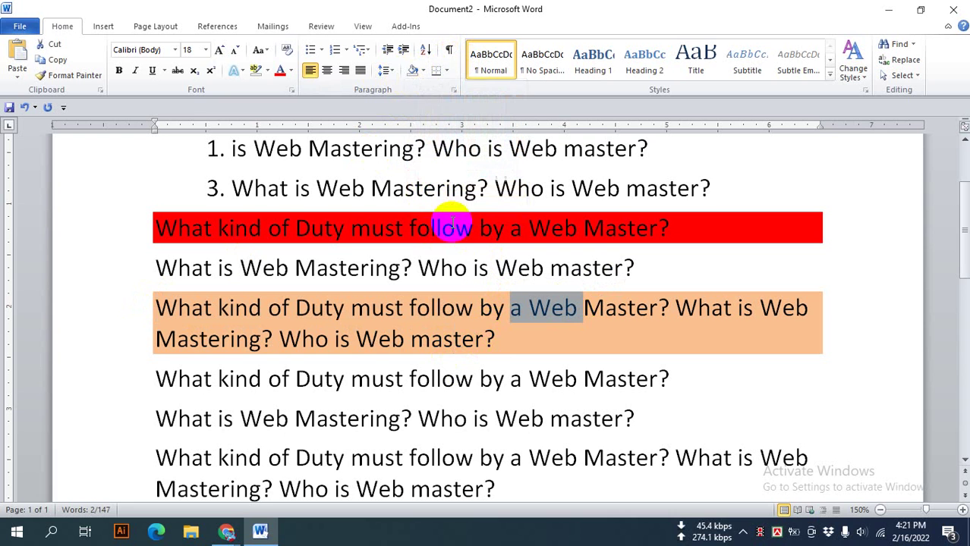
- Set the whole orange paragraph's shading to No Color
{"action": "left_click_drag", "start_coordinate": [155, 307], "coordinate": [663, 337]}
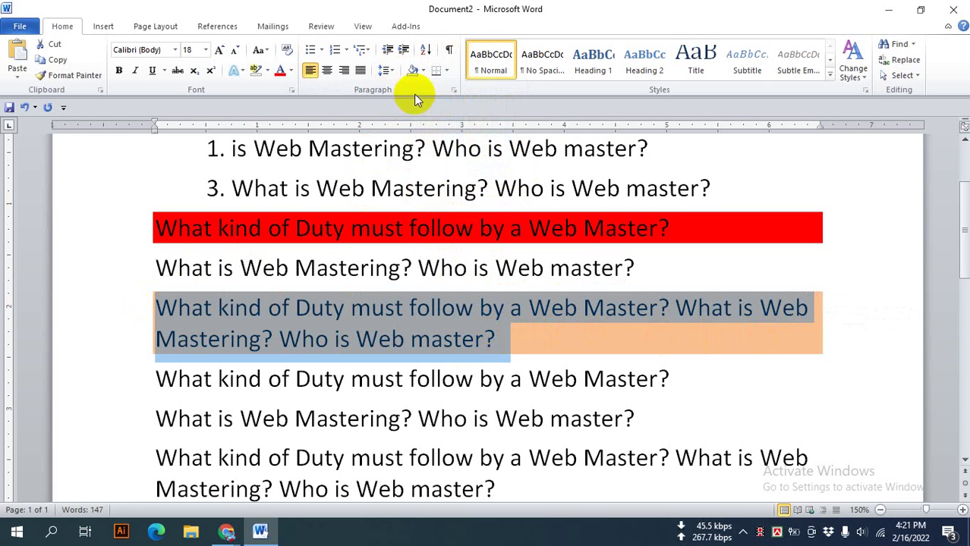
{"action": "left_click", "coordinate": [422, 70]}
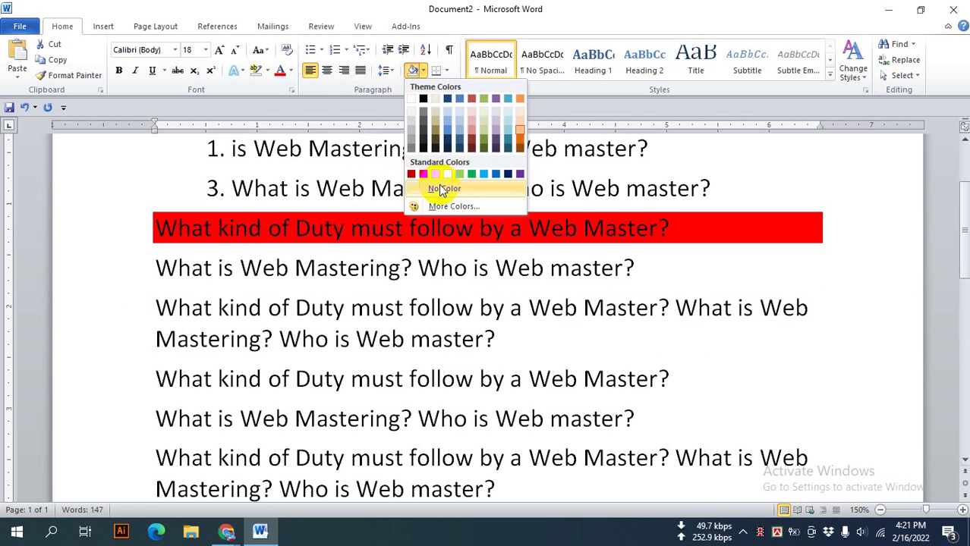
{"action": "left_click", "coordinate": [438, 188]}
{"action": "left_click", "coordinate": [411, 339]}
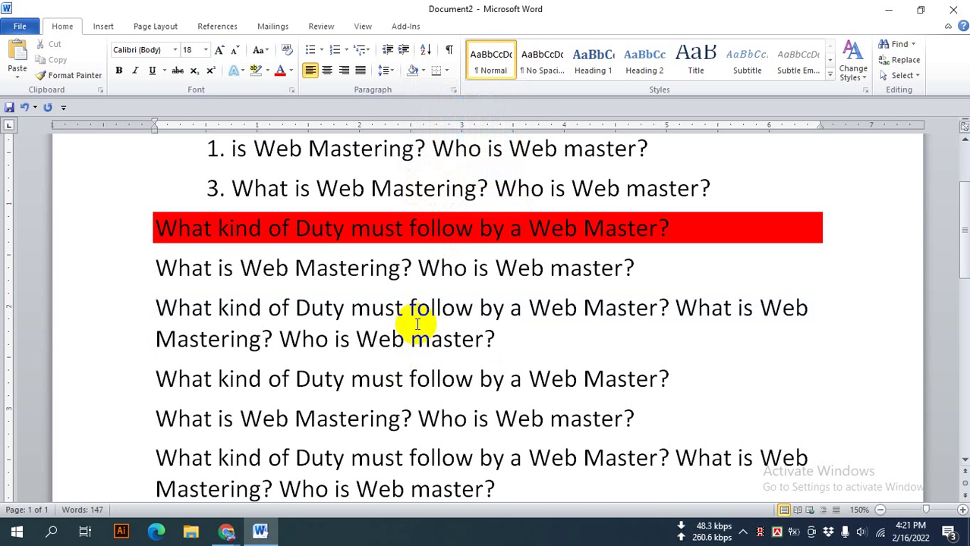
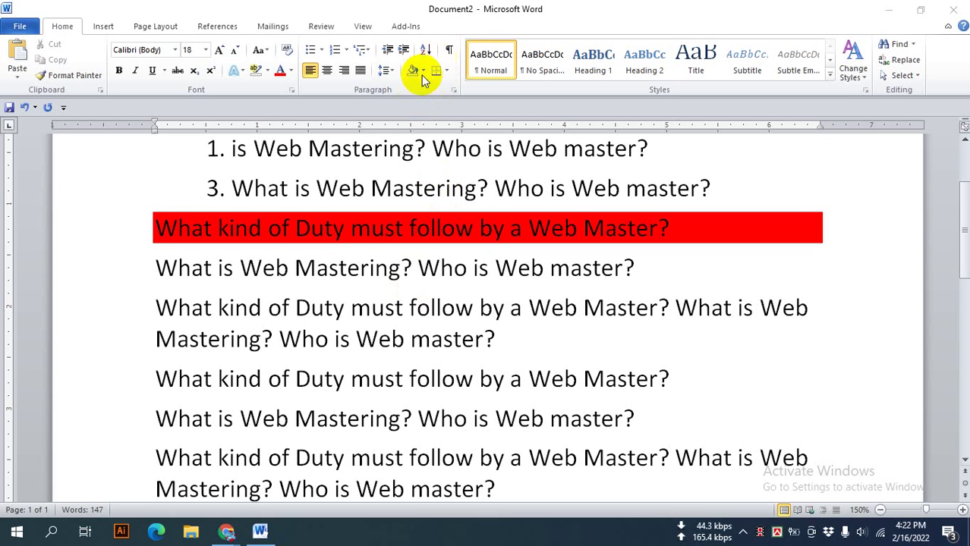
- Add a bottom border under the three question paragraphs ending 'Who is Web master?'
{"action": "scroll", "coordinate": [304, 258], "scroll_direction": "up", "scroll_amount": 3}
{"action": "scroll", "coordinate": [212, 270], "scroll_direction": "down", "scroll_amount": 2}
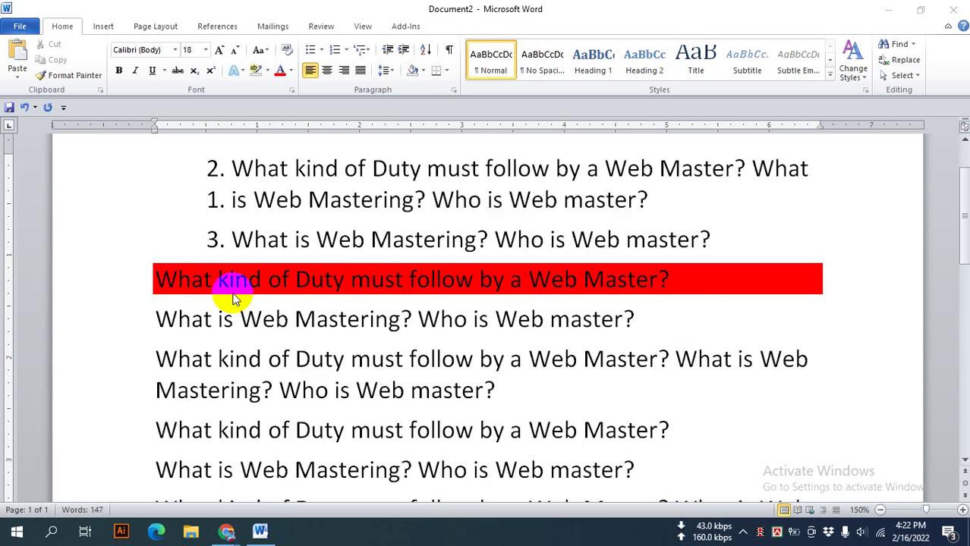
{"action": "scroll", "coordinate": [216, 296], "scroll_direction": "down", "scroll_amount": 2}
{"action": "left_click", "coordinate": [157, 258]}
{"action": "left_click_drag", "start_coordinate": [201, 278], "coordinate": [678, 373]}
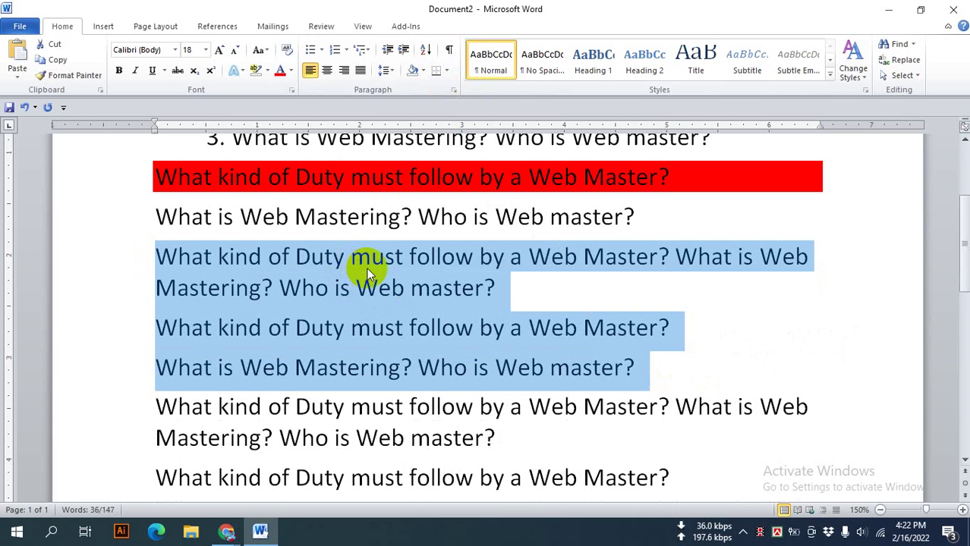
{"action": "left_click", "coordinate": [447, 71]}
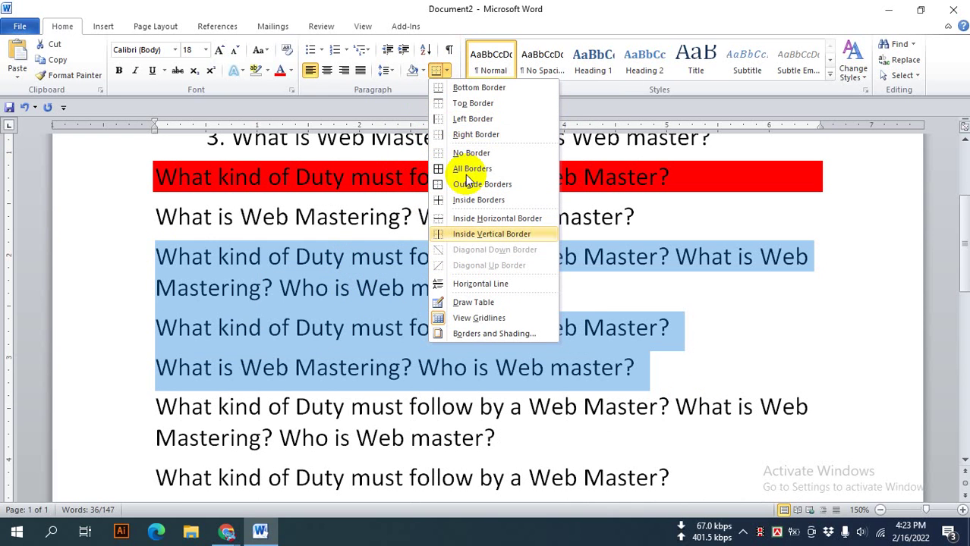
{"action": "left_click", "coordinate": [492, 92]}
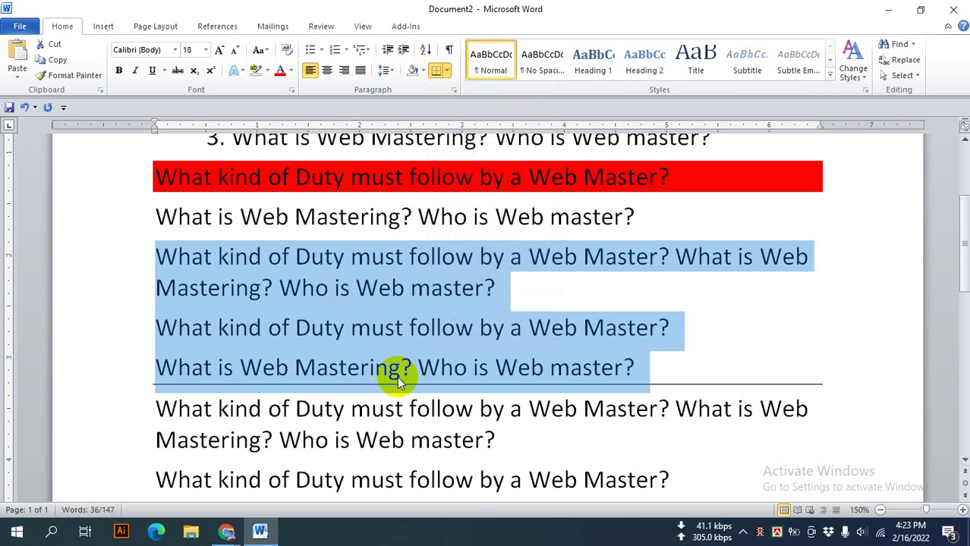
{"action": "left_click", "coordinate": [570, 377]}
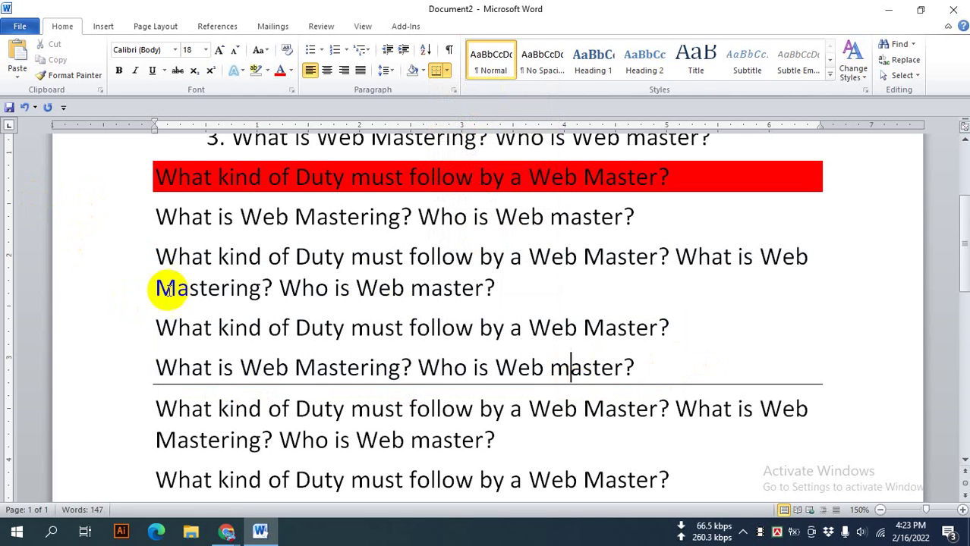
{"action": "scroll", "coordinate": [237, 339], "scroll_direction": "down", "scroll_amount": 3}
- Give the two question paragraphs below the rule right, left and top borders
{"action": "left_click_drag", "start_coordinate": [159, 307], "coordinate": [670, 377]}
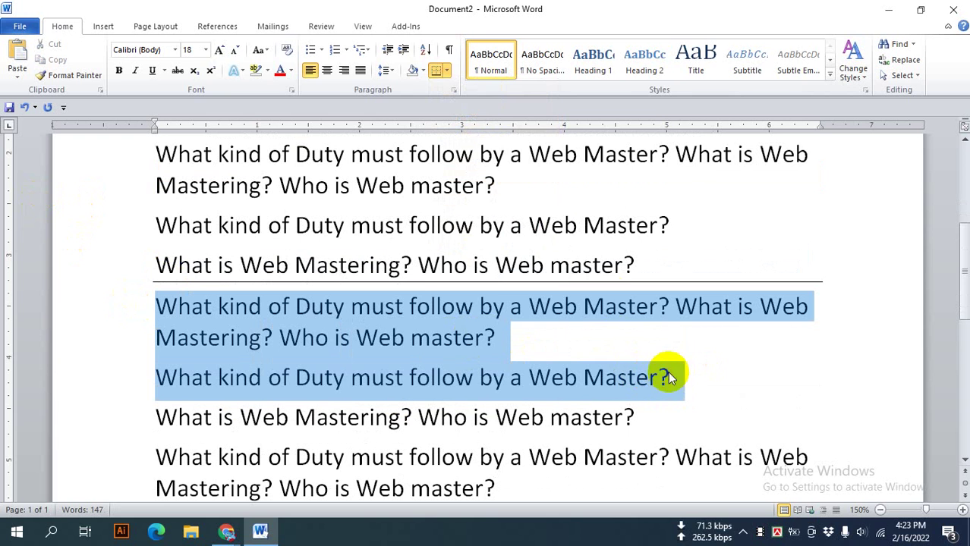
{"action": "left_click", "coordinate": [445, 70]}
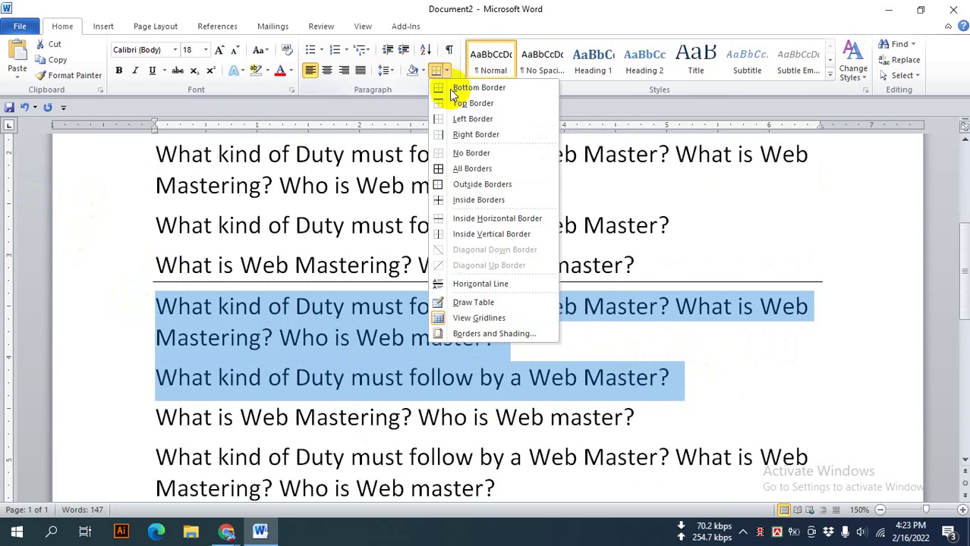
{"action": "left_click", "coordinate": [476, 134]}
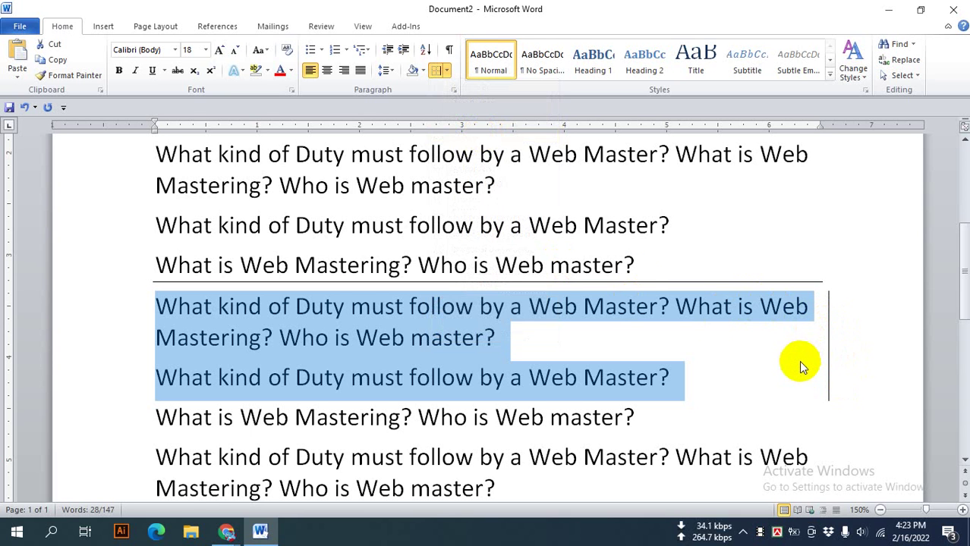
{"action": "left_click", "coordinate": [445, 70]}
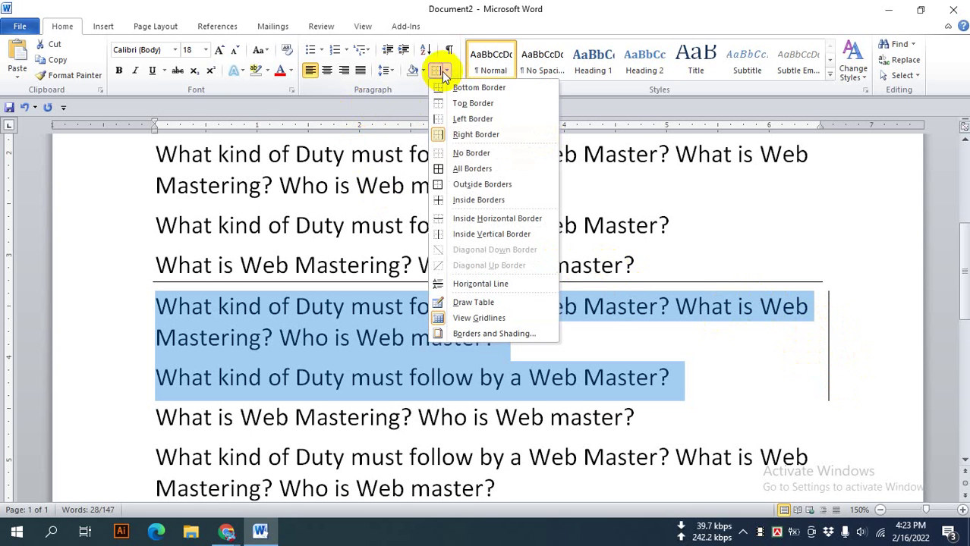
{"action": "left_click", "coordinate": [447, 121]}
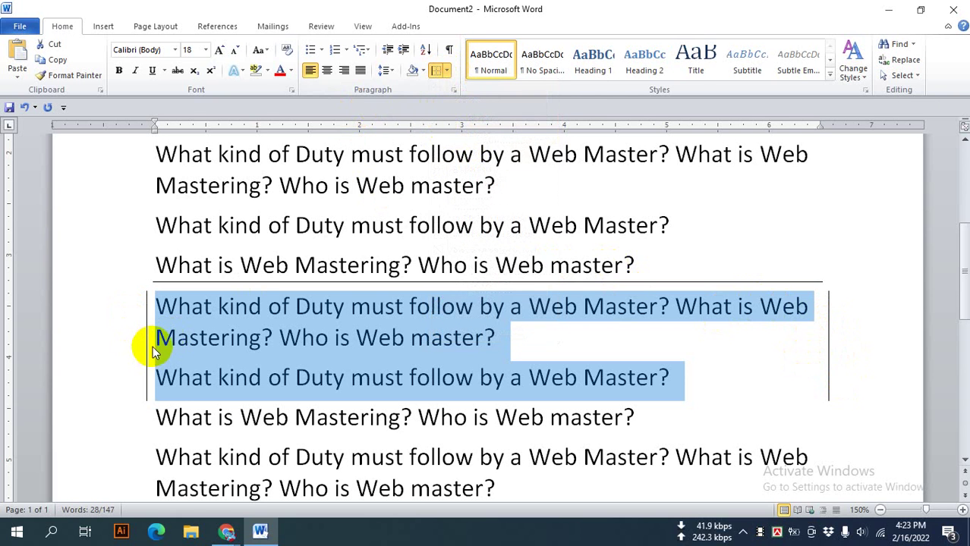
{"action": "left_click", "coordinate": [445, 72]}
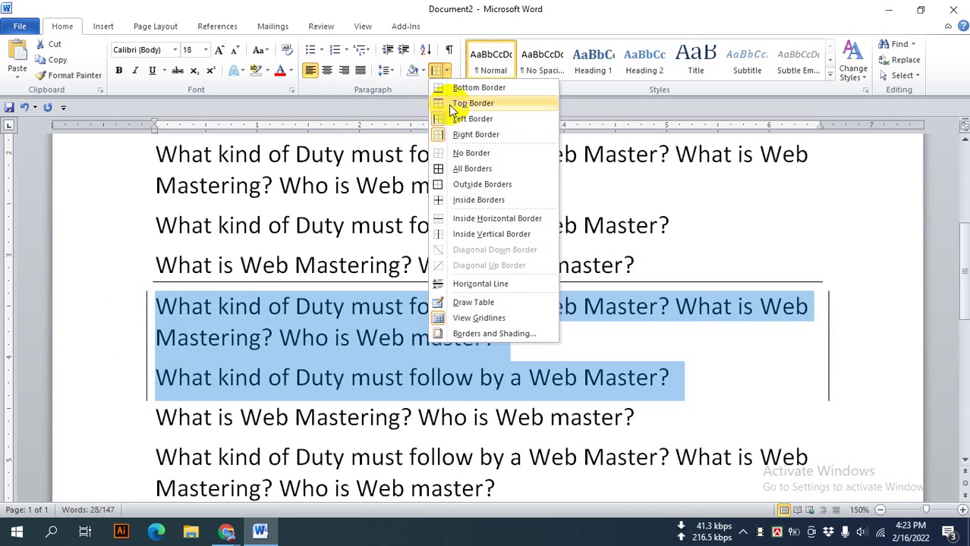
{"action": "left_click", "coordinate": [454, 104]}
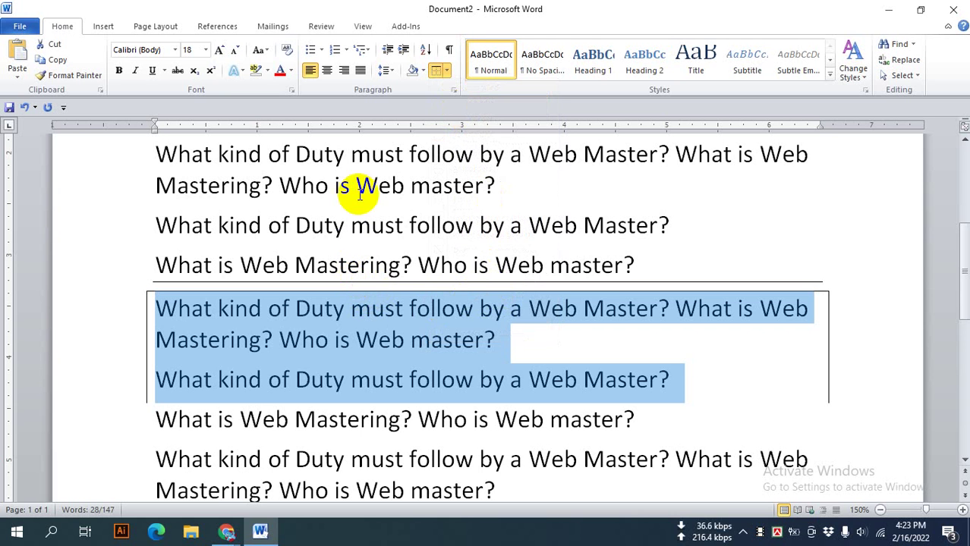
- Apply All Borders to the two boxed paragraphs, then clear them with No Border
{"action": "left_click", "coordinate": [345, 302]}
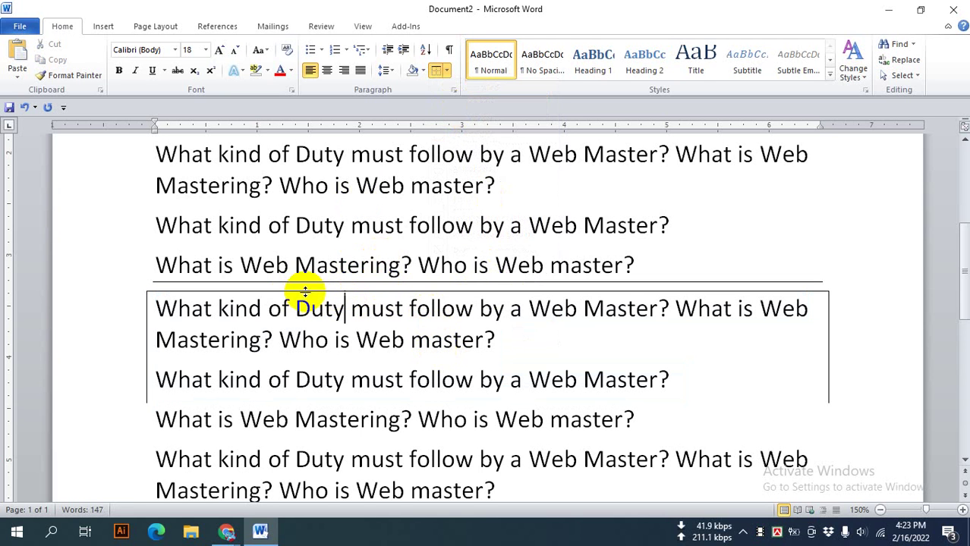
{"action": "mouse_move", "coordinate": [156, 311]}
{"action": "left_mouse_down"}
{"action": "mouse_move", "coordinate": [237, 332]}
{"action": "mouse_move", "coordinate": [678, 375]}
{"action": "left_mouse_up"}
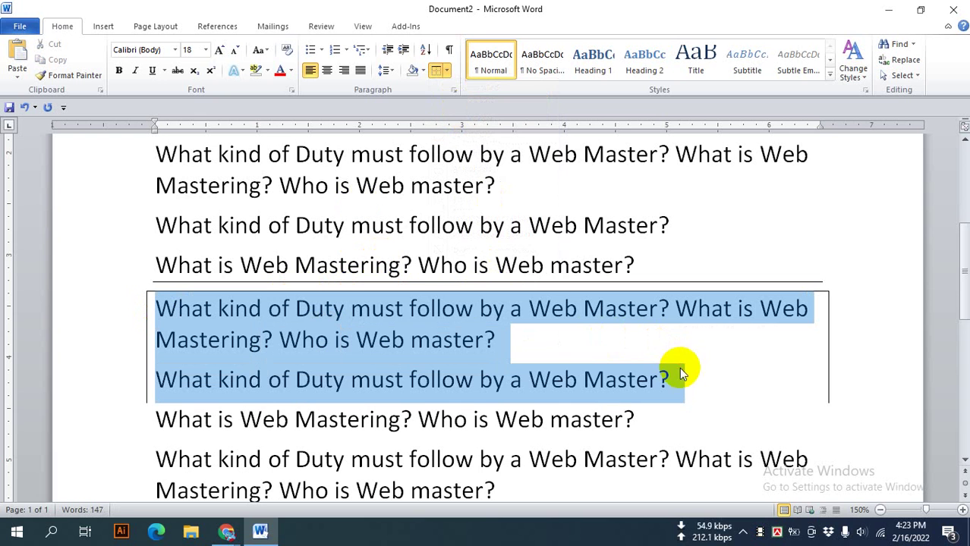
{"action": "left_click", "coordinate": [446, 76]}
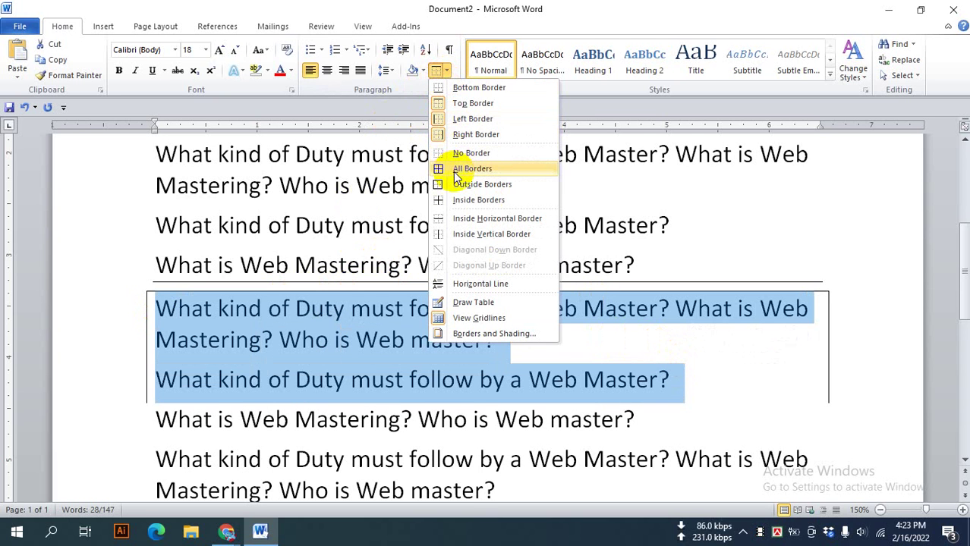
{"action": "left_click", "coordinate": [463, 88]}
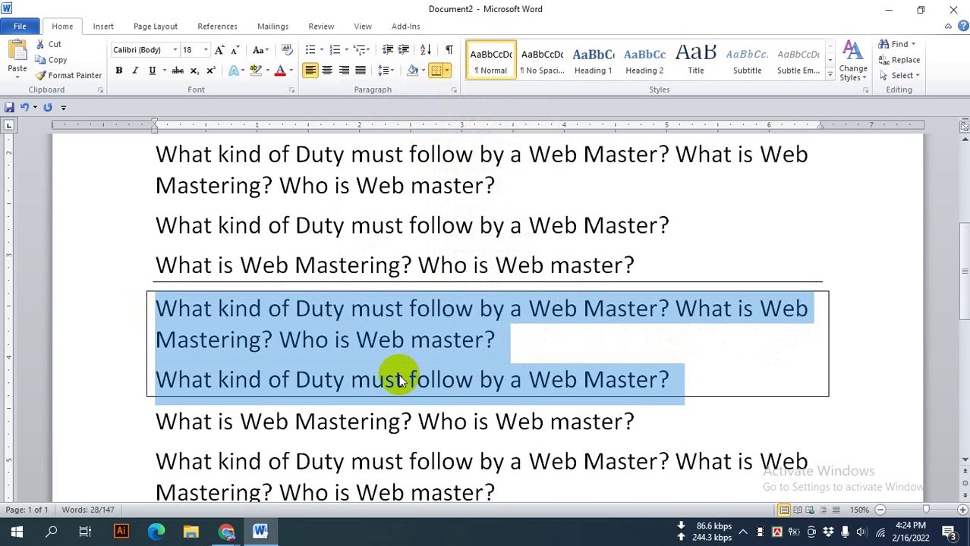
{"action": "left_click", "coordinate": [445, 70]}
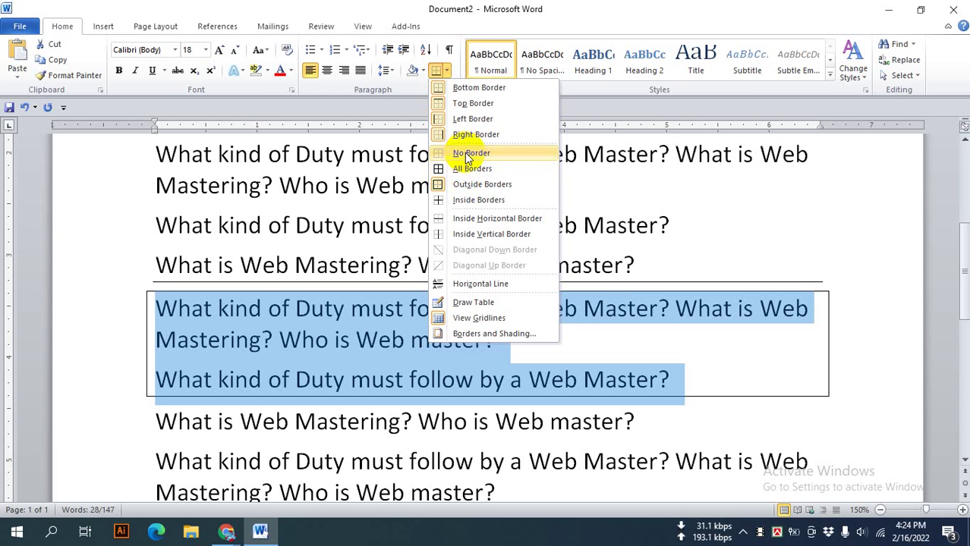
{"action": "left_click", "coordinate": [465, 155]}
{"action": "left_click", "coordinate": [445, 338]}
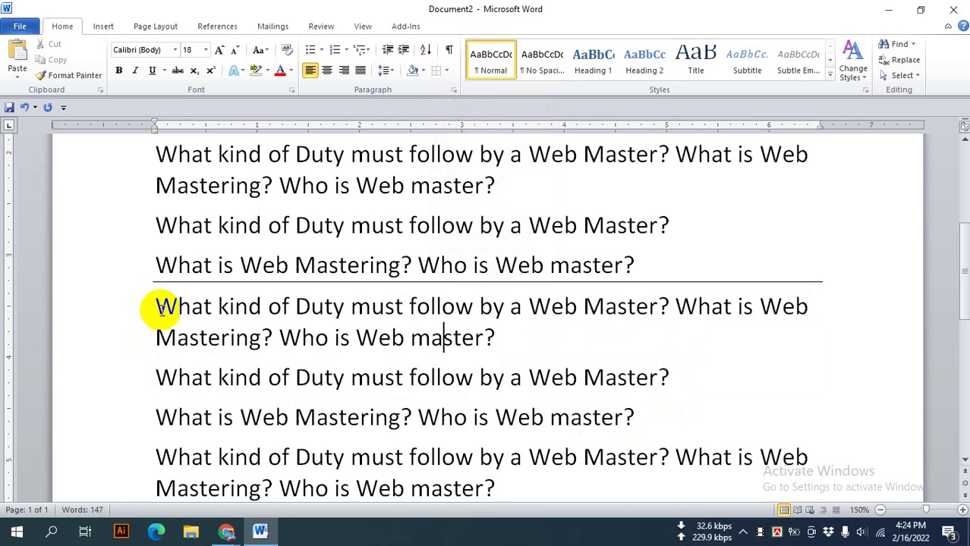
- Apply All Borders to the three paragraphs below the rule, boxing each one
{"action": "left_click_drag", "start_coordinate": [157, 338], "coordinate": [642, 417]}
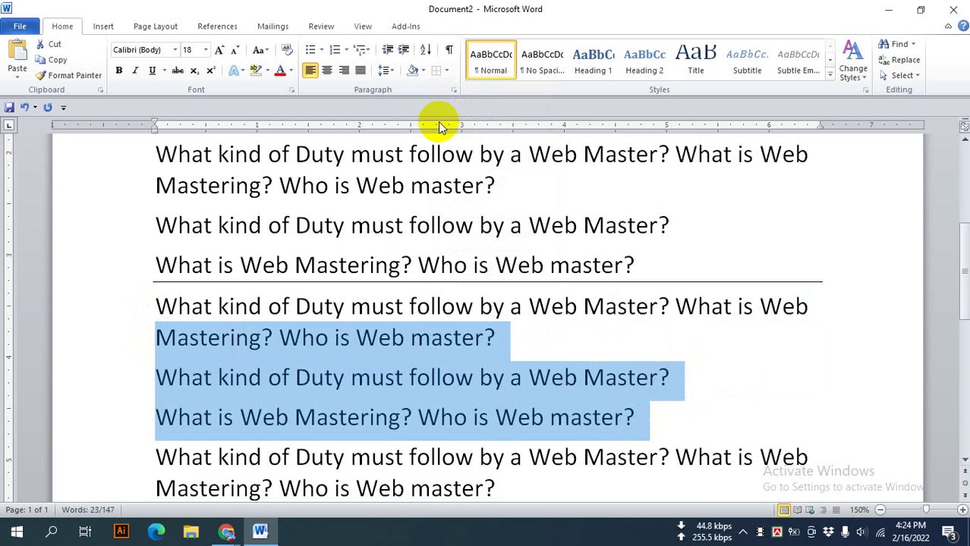
{"action": "left_click", "coordinate": [445, 73]}
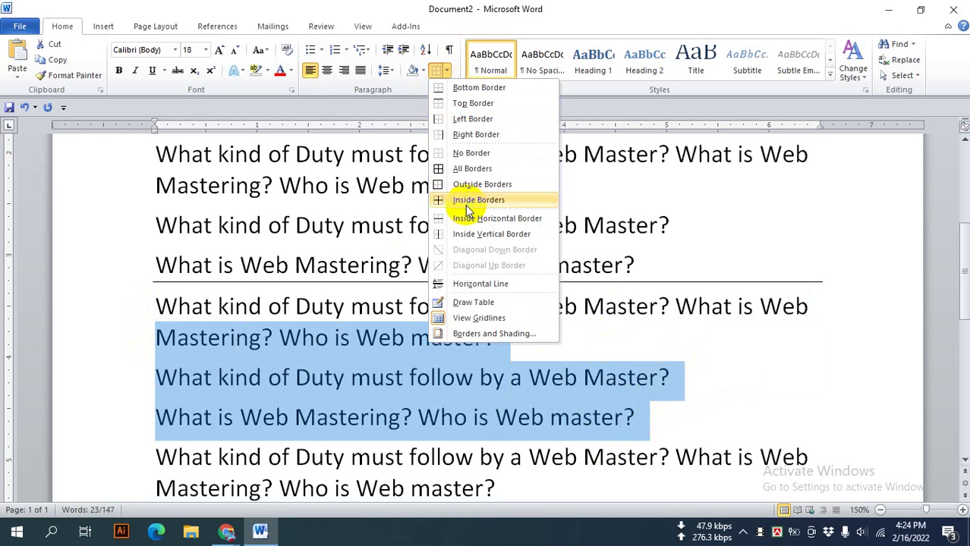
{"action": "left_click", "coordinate": [465, 170]}
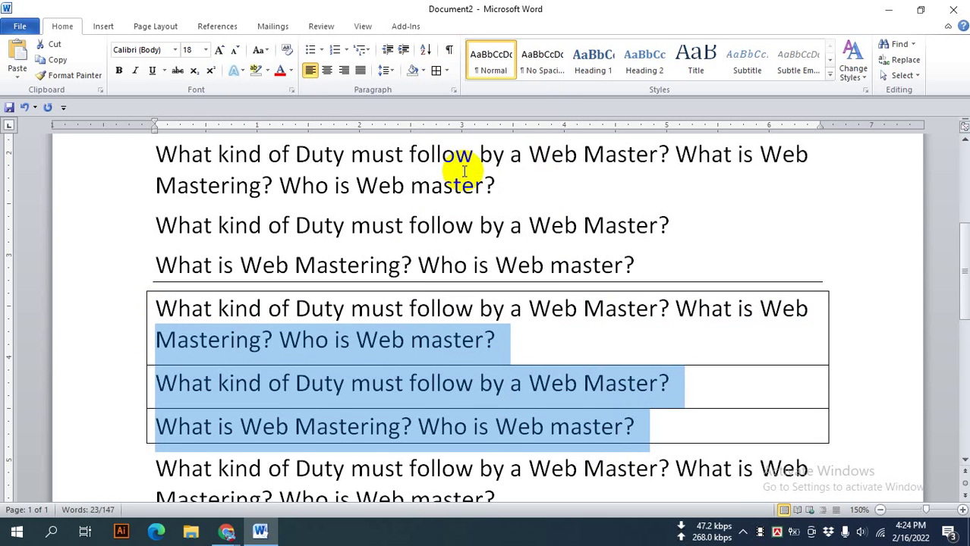
{"action": "left_click", "coordinate": [405, 350]}
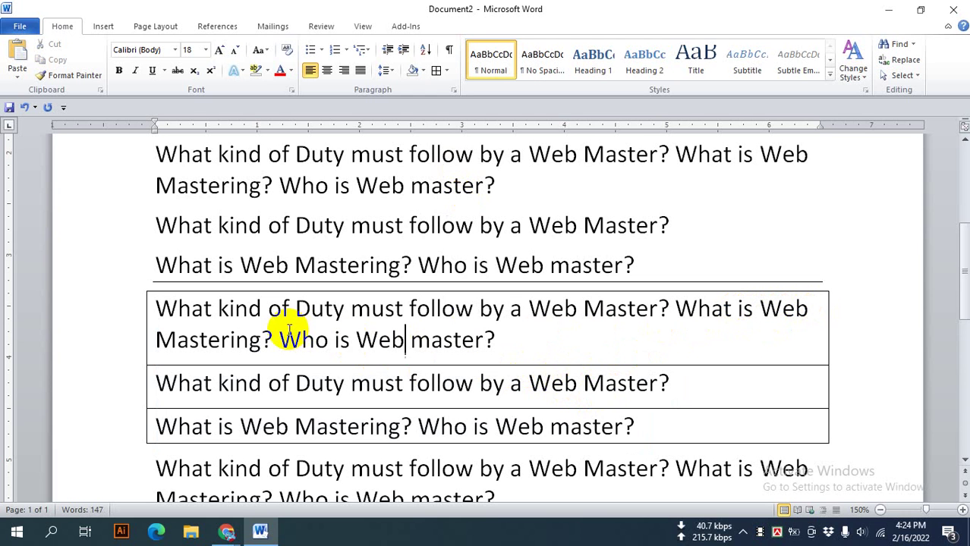
{"action": "left_click", "coordinate": [808, 307]}
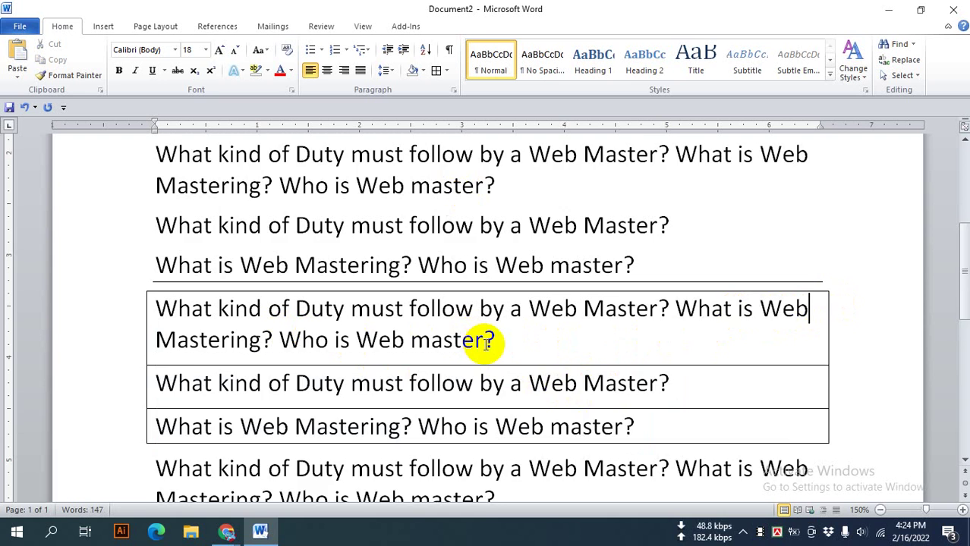
- Put an Outside Border around the two-line question paragraph beneath the grid
{"action": "scroll", "coordinate": [478, 341], "scroll_direction": "down", "scroll_amount": 2}
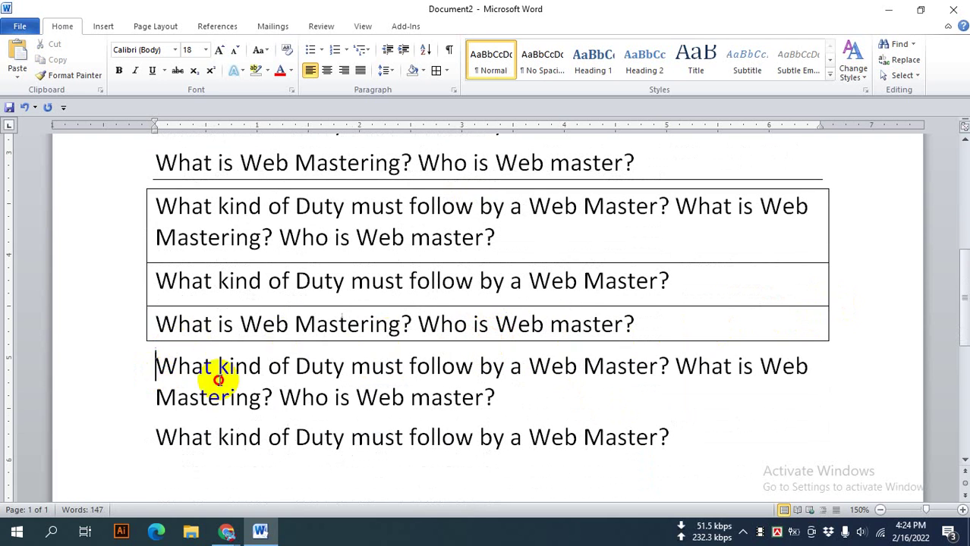
{"action": "left_click_drag", "start_coordinate": [216, 379], "coordinate": [519, 395]}
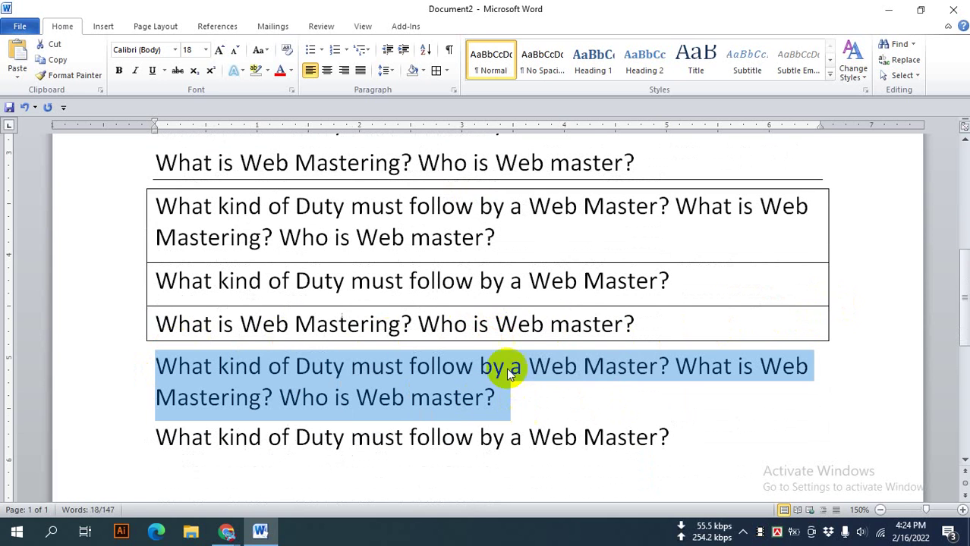
{"action": "left_click", "coordinate": [446, 71]}
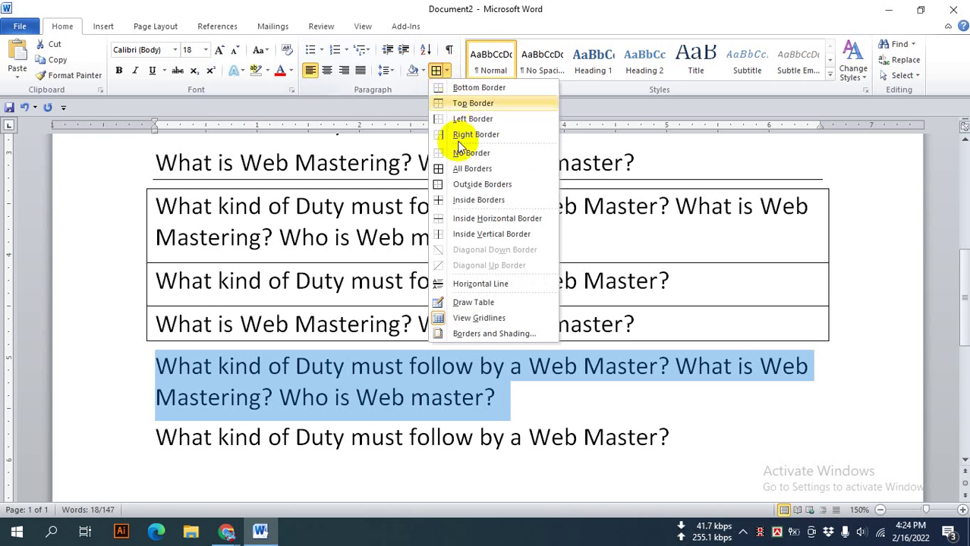
{"action": "left_click", "coordinate": [476, 185]}
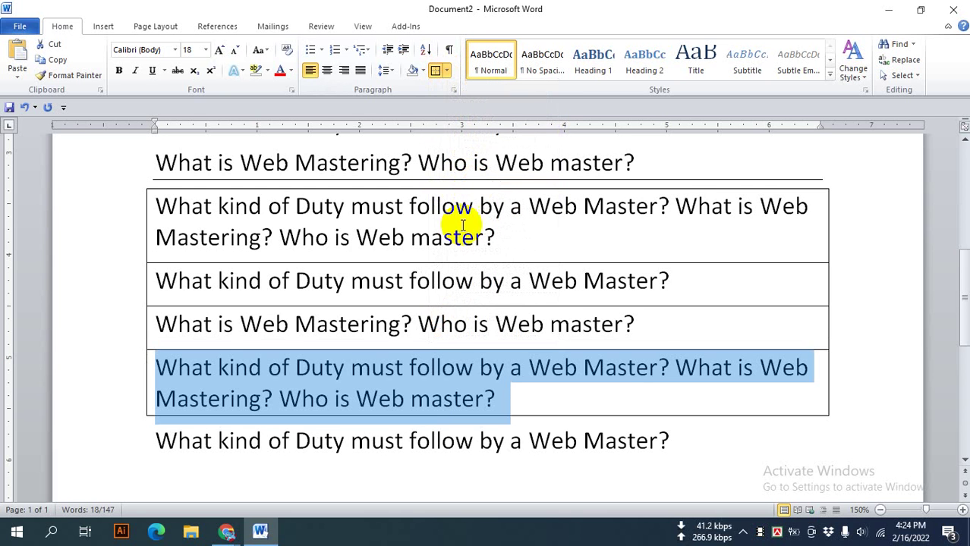
{"action": "left_click", "coordinate": [389, 341]}
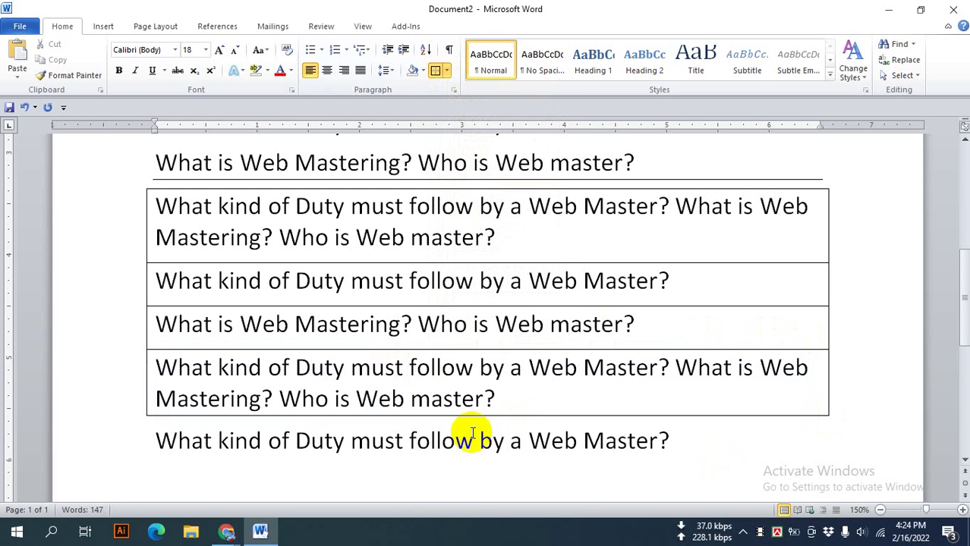
{"action": "scroll", "coordinate": [434, 384], "scroll_direction": "up", "scroll_amount": 1}
{"action": "scroll", "coordinate": [430, 360], "scroll_direction": "down", "scroll_amount": 2}
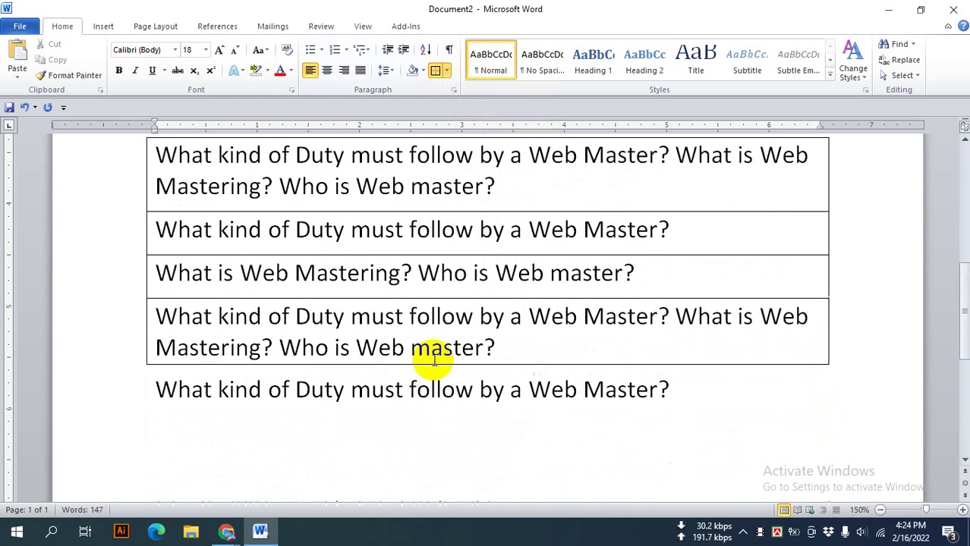
{"action": "left_click", "coordinate": [448, 74]}
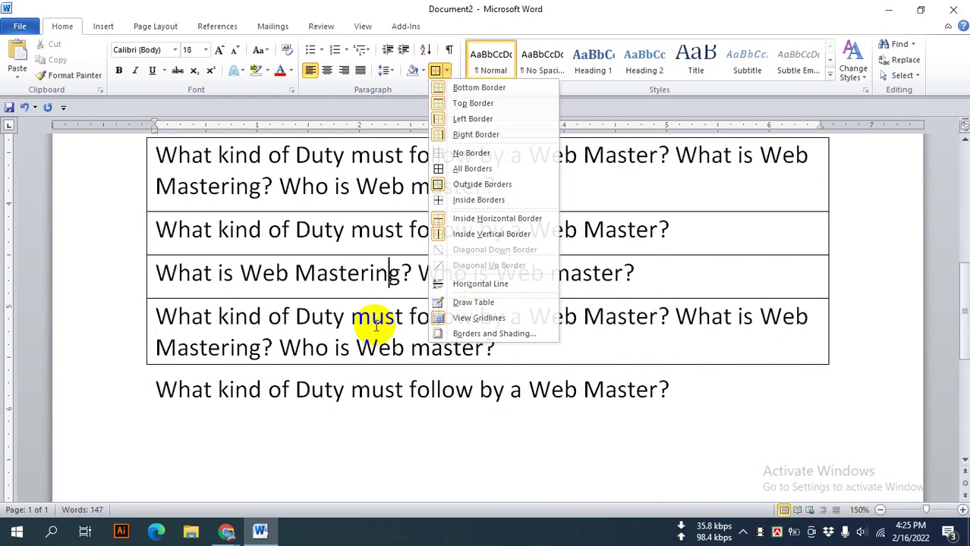
- Replace the 'What kind of Duty must follow by a Web Master?' sentence with a Horizontal Line
{"action": "scroll", "coordinate": [372, 323], "scroll_direction": "up", "scroll_amount": 3}
{"action": "scroll", "coordinate": [390, 325], "scroll_direction": "up", "scroll_amount": 2}
{"action": "scroll", "coordinate": [250, 356], "scroll_direction": "down", "scroll_amount": 1}
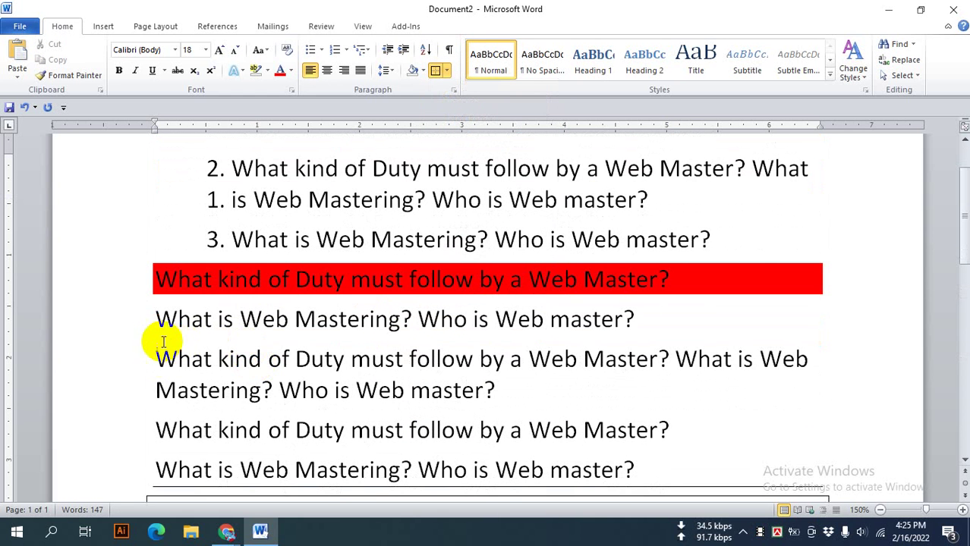
{"action": "mouse_move", "coordinate": [155, 358]}
{"action": "left_mouse_down"}
{"action": "mouse_move", "coordinate": [745, 360]}
{"action": "mouse_move", "coordinate": [675, 359]}
{"action": "left_mouse_up"}
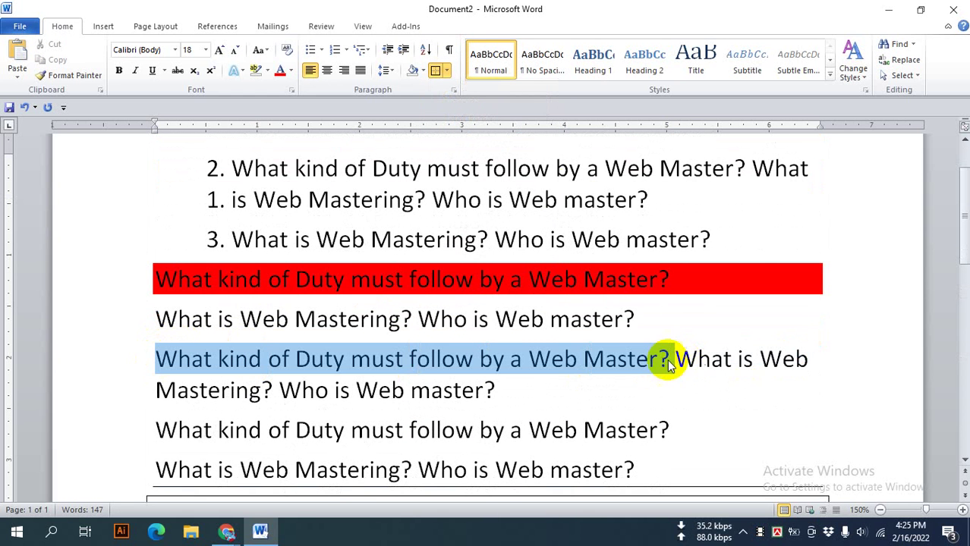
{"action": "left_click", "coordinate": [448, 71]}
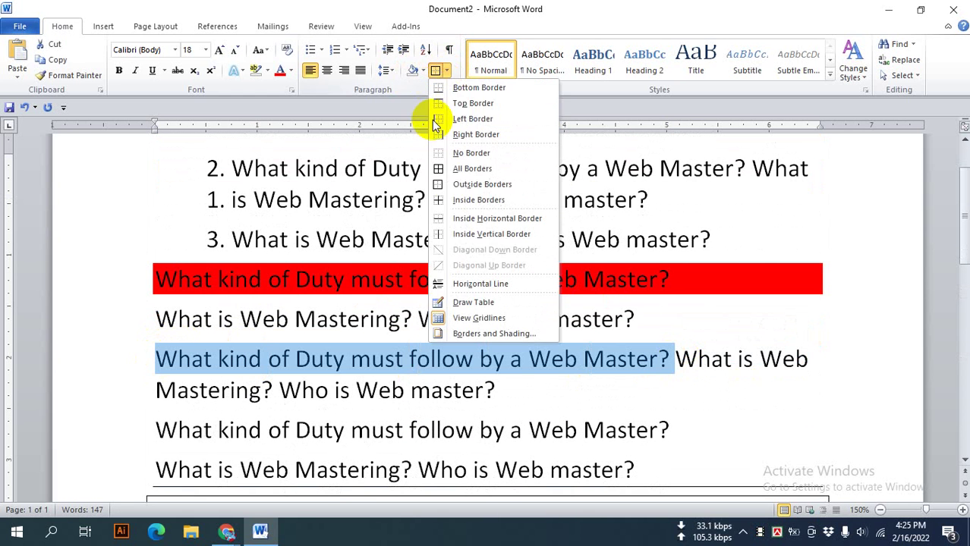
{"action": "left_click", "coordinate": [457, 283]}
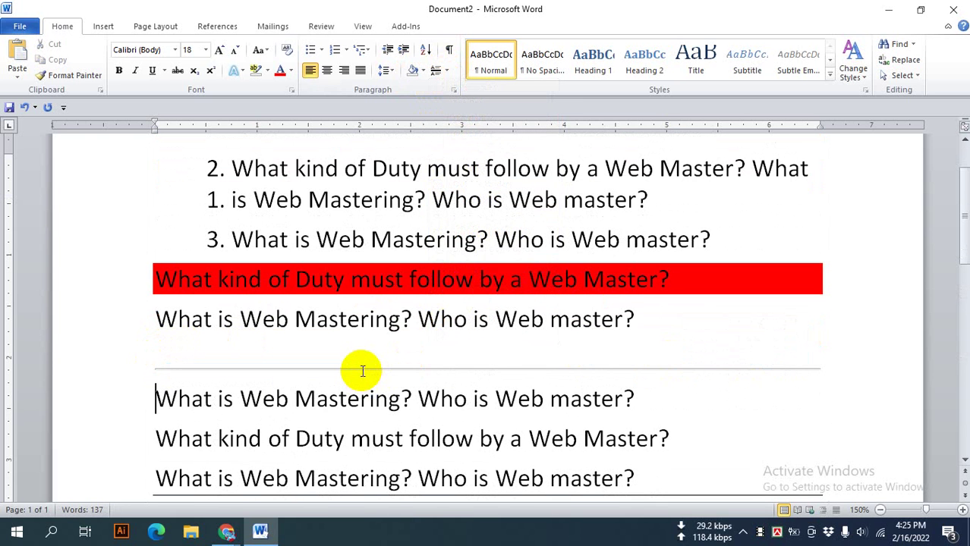
{"action": "scroll", "coordinate": [368, 367], "scroll_direction": "down", "scroll_amount": 2}
{"action": "left_click", "coordinate": [371, 336]}
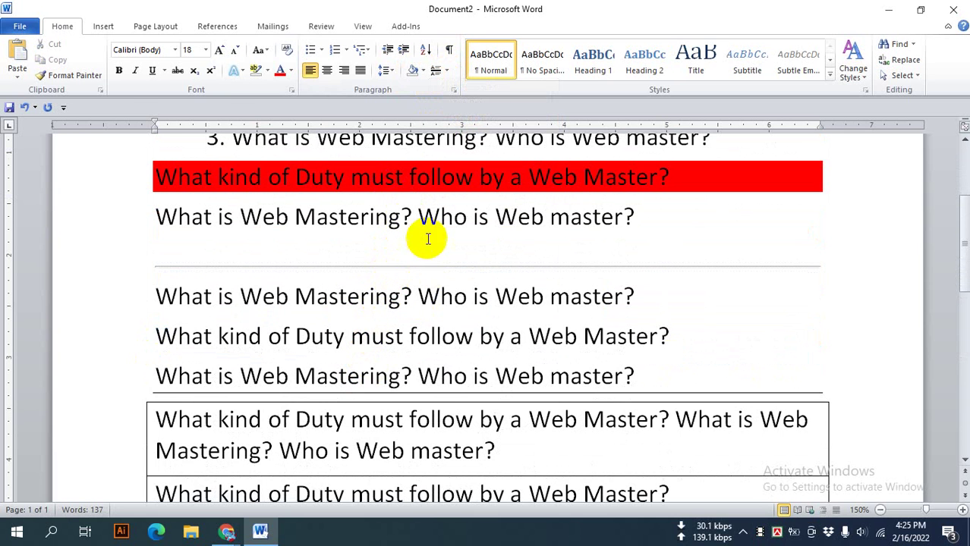
- Select 'Who', reposition the caret after 'follow', and dismiss the Borders list unchanged
{"action": "double_click", "coordinate": [444, 296]}
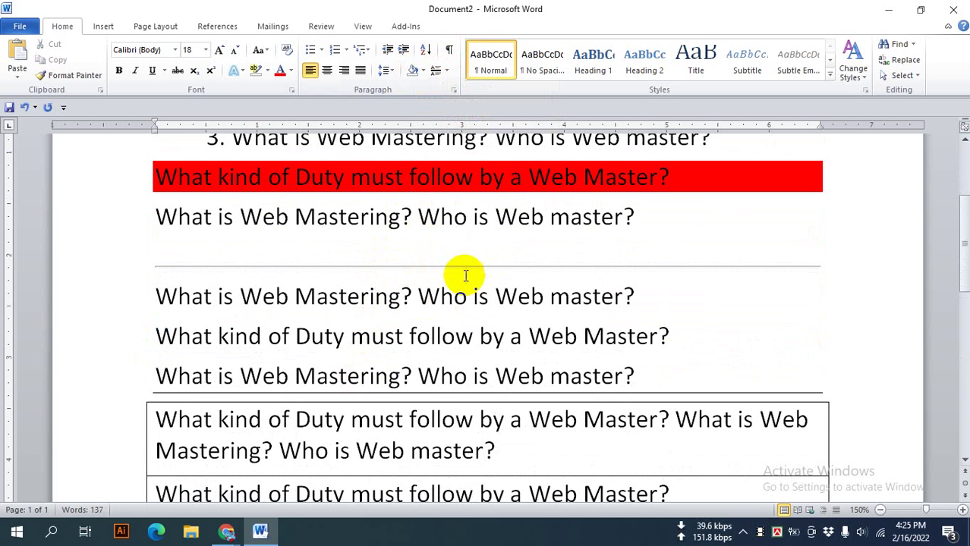
{"action": "left_click", "coordinate": [461, 334]}
{"action": "left_click", "coordinate": [455, 333]}
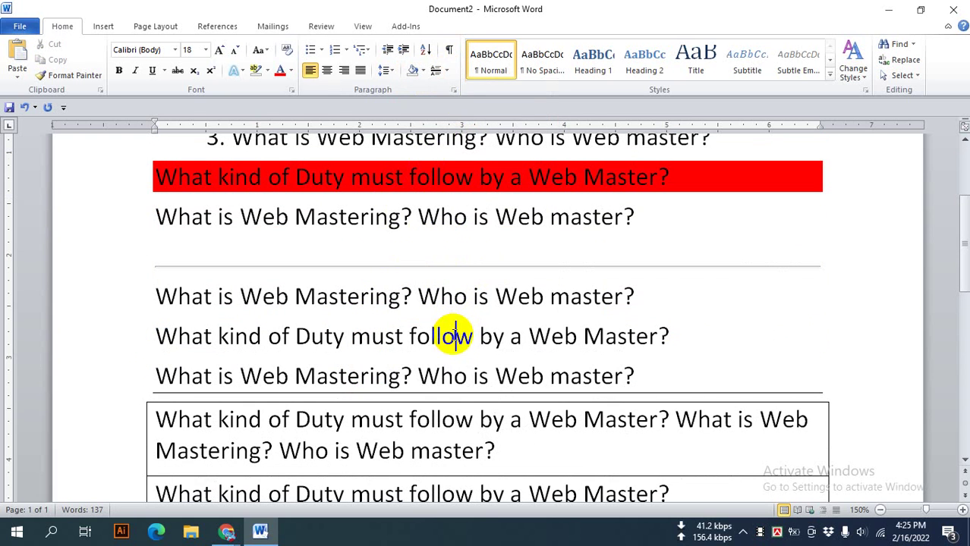
{"action": "left_click", "coordinate": [448, 71]}
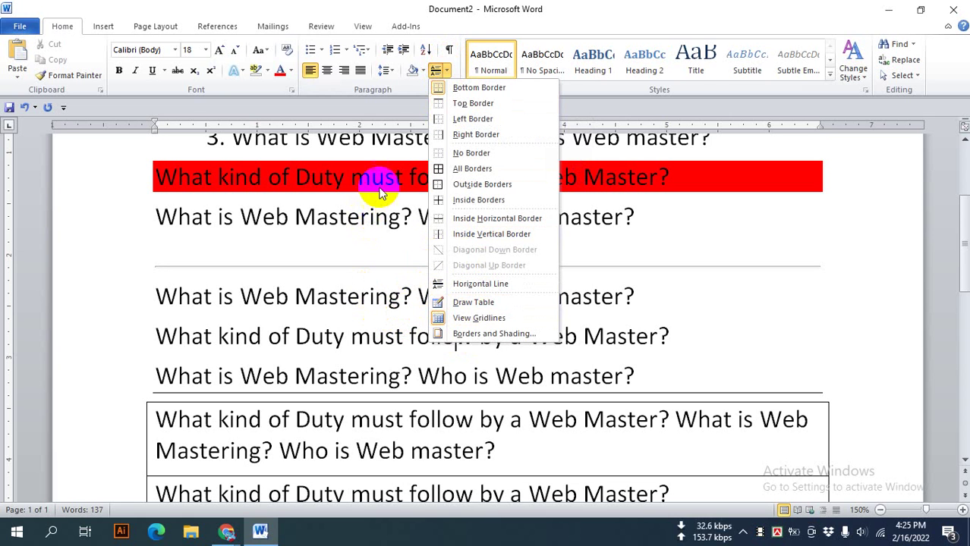
{"action": "left_click", "coordinate": [322, 220]}
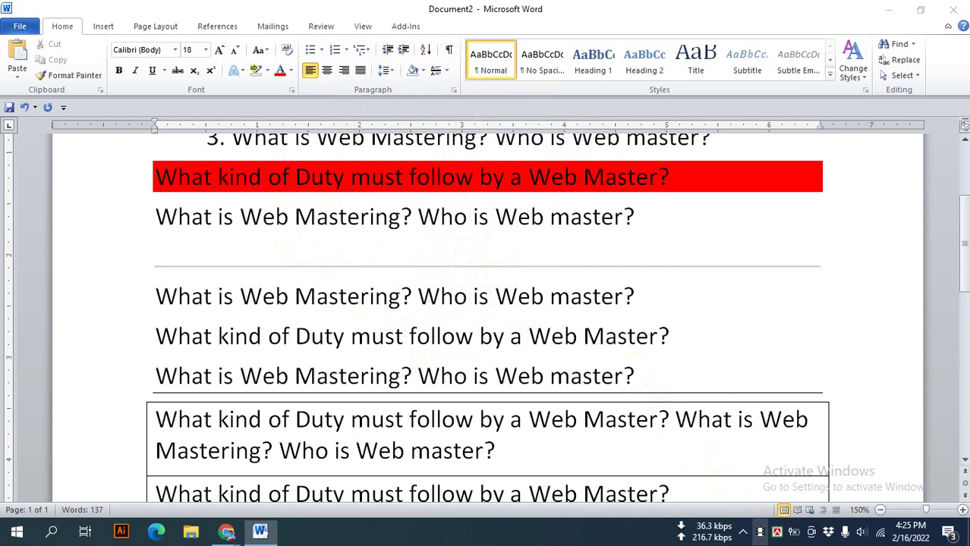
- Check the Google Meet call, then return to the Word document
{"action": "left_click", "coordinate": [946, 422]}
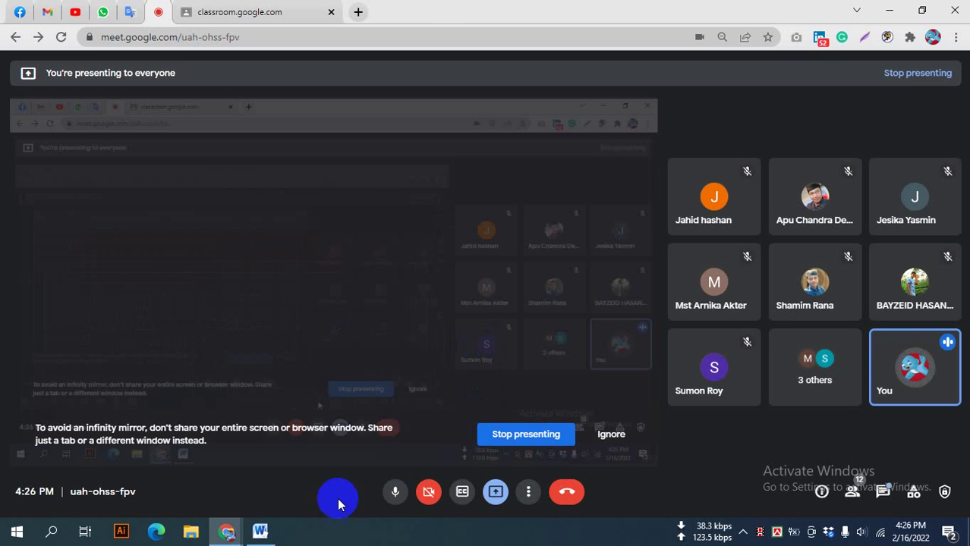
{"action": "left_click", "coordinate": [267, 535]}
{"action": "scroll", "coordinate": [504, 396], "scroll_direction": "down", "scroll_amount": 3}
{"action": "scroll", "coordinate": [505, 397], "scroll_direction": "down", "scroll_amount": 5}
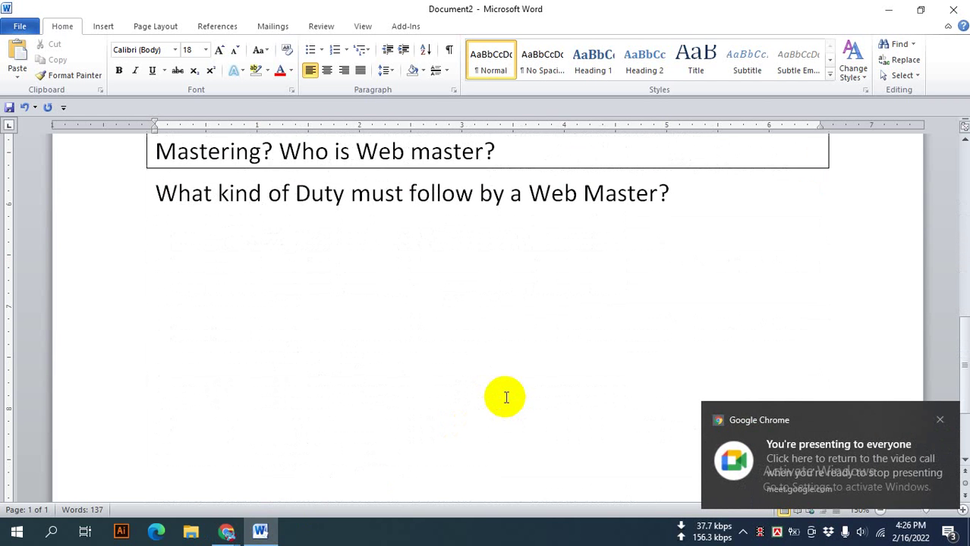
{"action": "scroll", "coordinate": [504, 396], "scroll_direction": "up", "scroll_amount": 3}
- Delete the '2.' numbering and break the line after 'Web Master?'
{"action": "scroll", "coordinate": [497, 394], "scroll_direction": "up", "scroll_amount": 3}
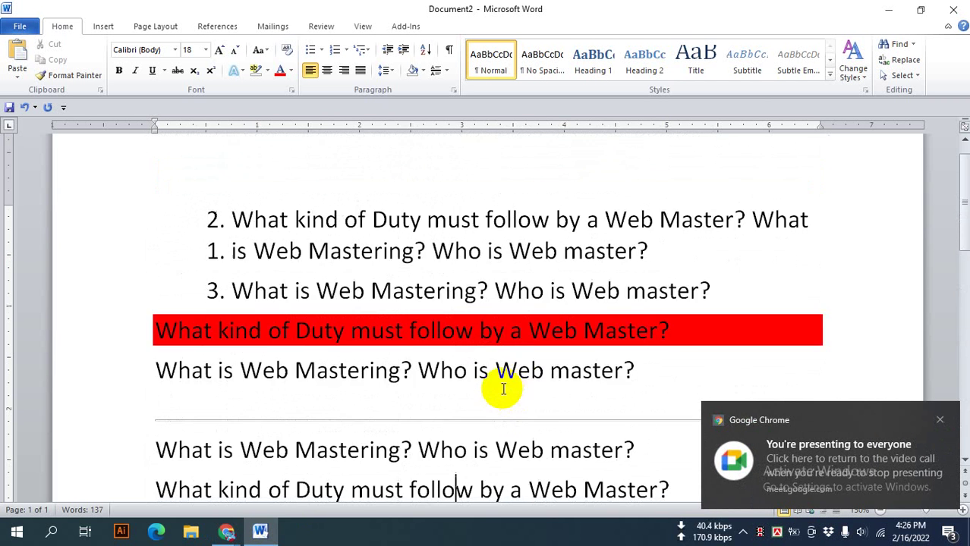
{"action": "scroll", "coordinate": [504, 385], "scroll_direction": "up", "scroll_amount": 1}
{"action": "left_click", "coordinate": [448, 290]}
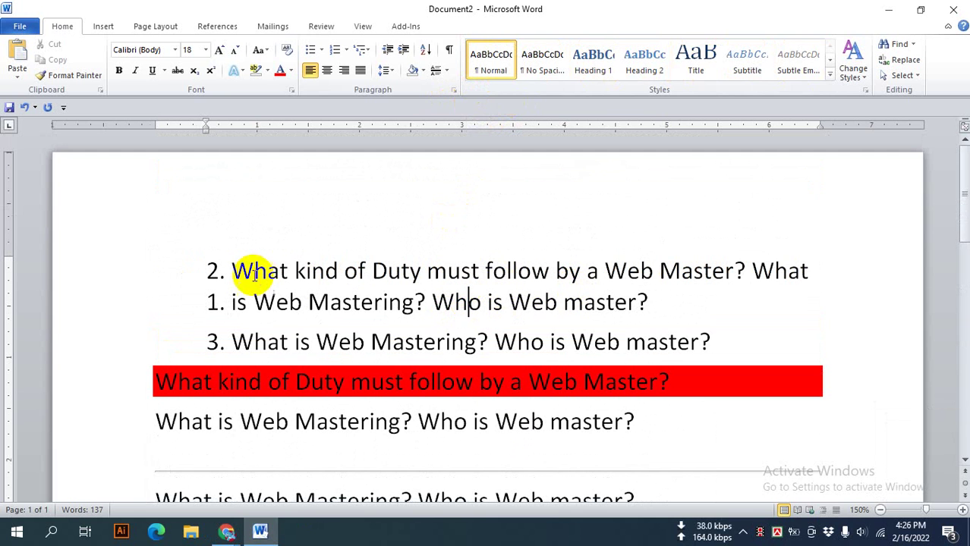
{"action": "left_click", "coordinate": [212, 271]}
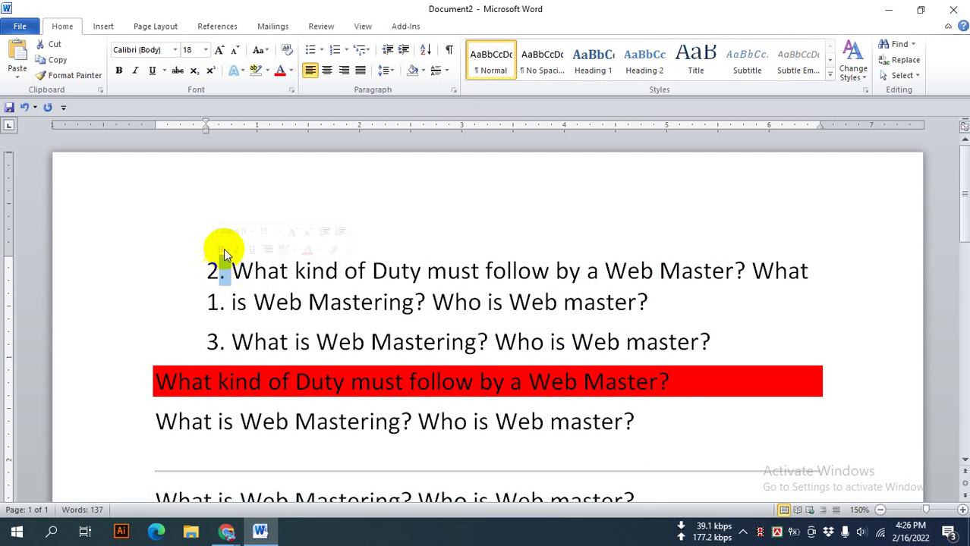
{"action": "key", "text": "BackSpace"}
{"action": "key", "text": "BackSpace"}
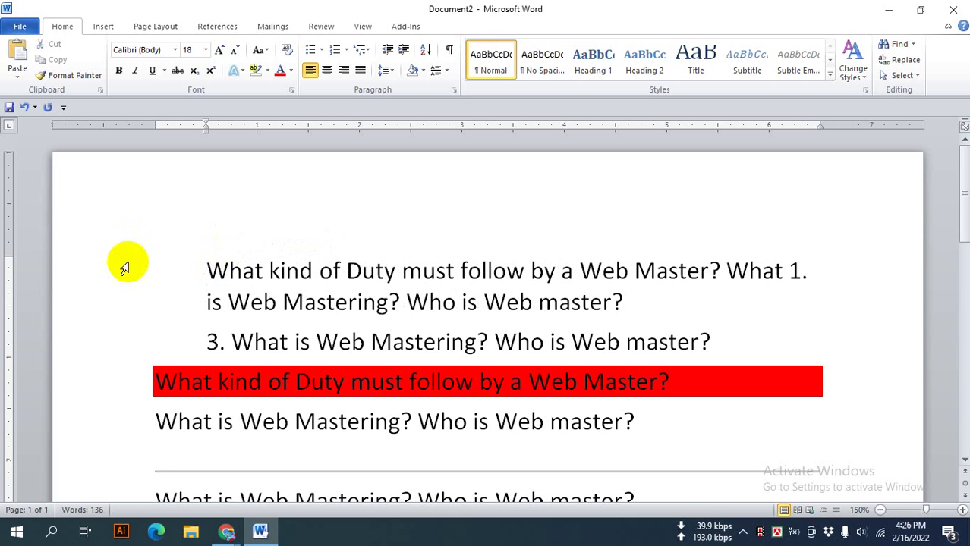
{"action": "mouse_move", "coordinate": [206, 271]}
{"action": "left_mouse_down"}
{"action": "mouse_move", "coordinate": [554, 286]}
{"action": "mouse_move", "coordinate": [723, 277]}
{"action": "left_mouse_up"}
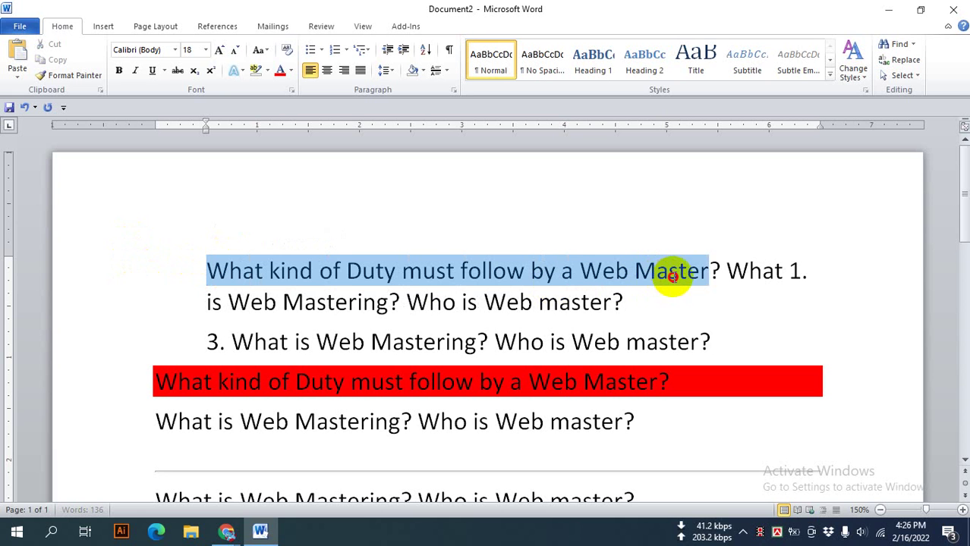
{"action": "left_click", "coordinate": [722, 278]}
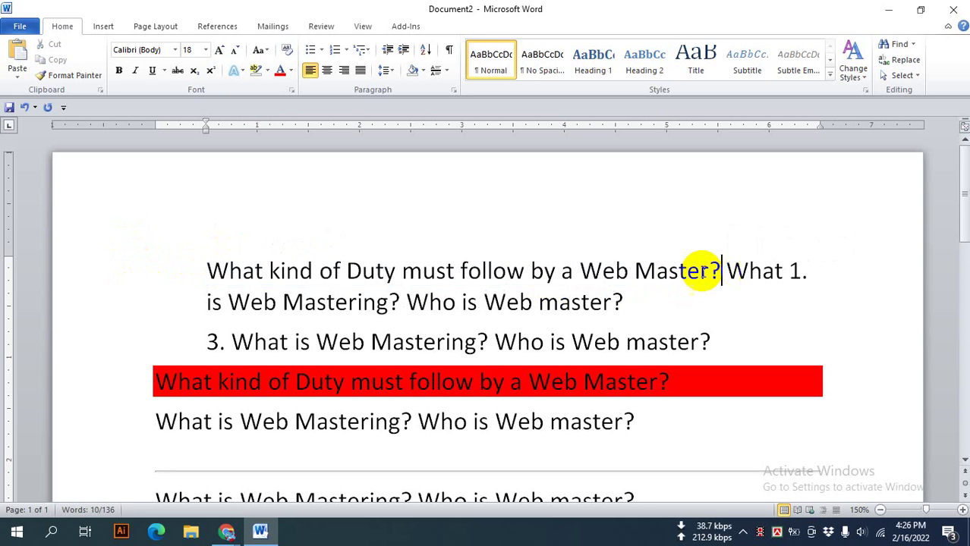
{"action": "key", "text": "Return"}
{"action": "key", "text": "Return"}
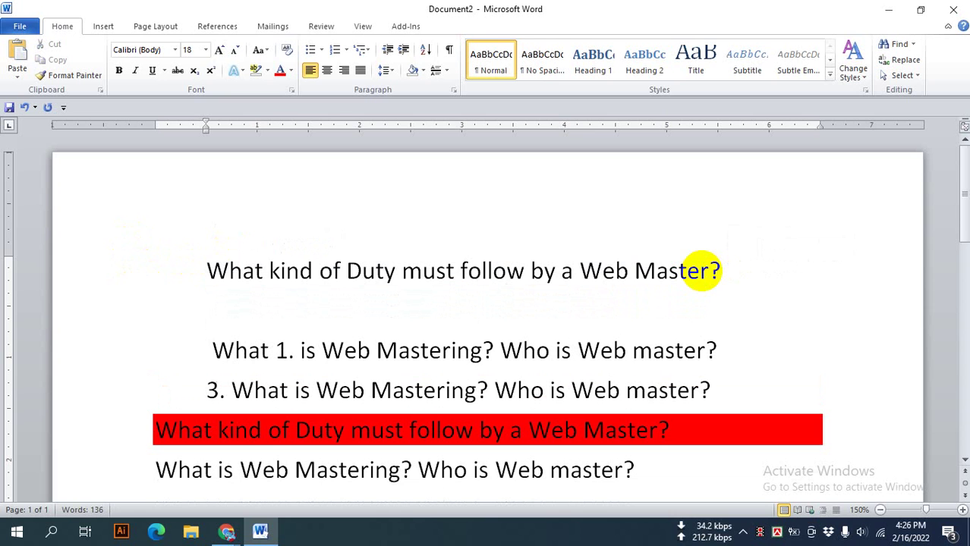
{"action": "left_click", "coordinate": [248, 275]}
- Apply Intense Quote to the opening 'What kind of Duty must follow by a Web Master?' line
{"action": "left_click_drag", "start_coordinate": [249, 275], "coordinate": [727, 273]}
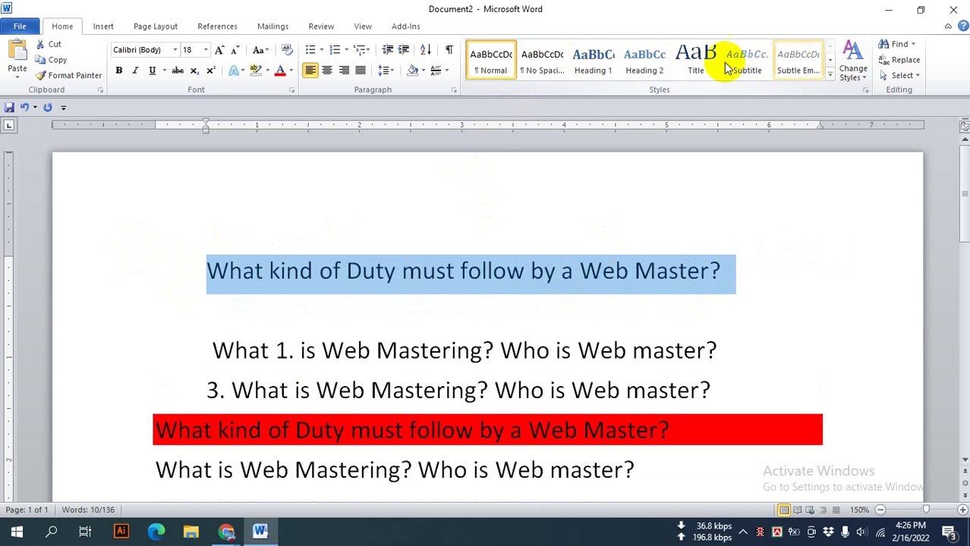
{"action": "left_click", "coordinate": [830, 74]}
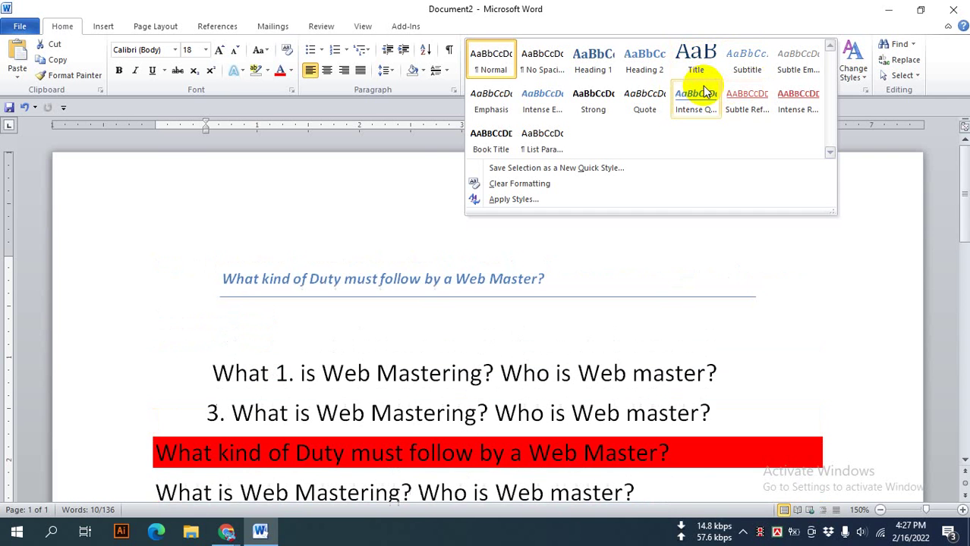
{"action": "left_click", "coordinate": [687, 94]}
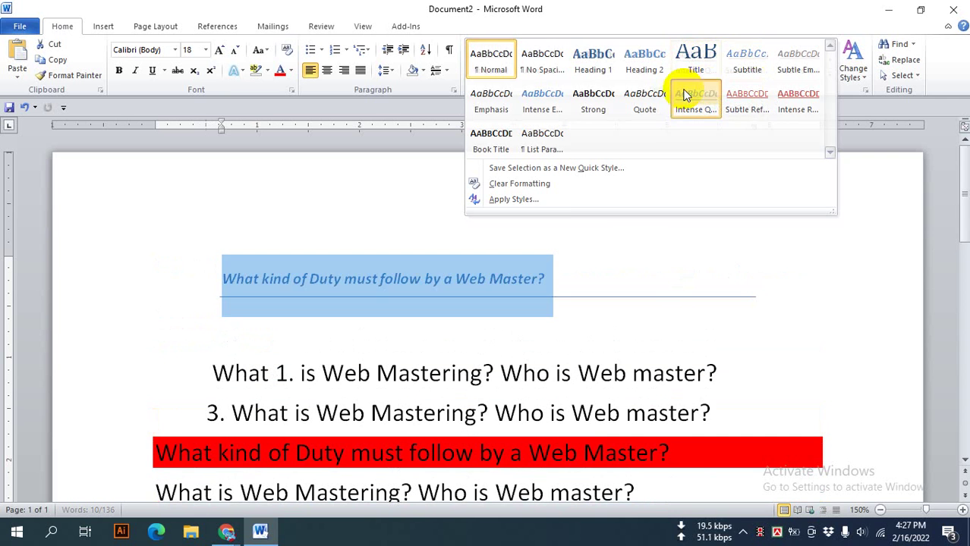
- Apply Intense Quote to the second 'What kind of Duty' line further down
{"action": "scroll", "coordinate": [349, 326], "scroll_direction": "down", "scroll_amount": 4}
{"action": "scroll", "coordinate": [368, 350], "scroll_direction": "down", "scroll_amount": 1}
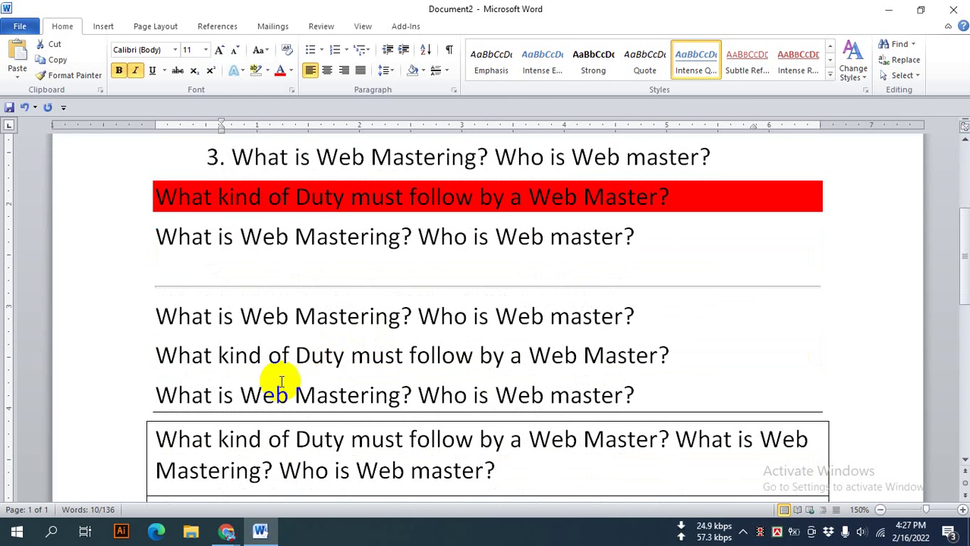
{"action": "mouse_move", "coordinate": [155, 355]}
{"action": "left_mouse_down"}
{"action": "mouse_move", "coordinate": [418, 347]}
{"action": "mouse_move", "coordinate": [678, 358]}
{"action": "left_mouse_up"}
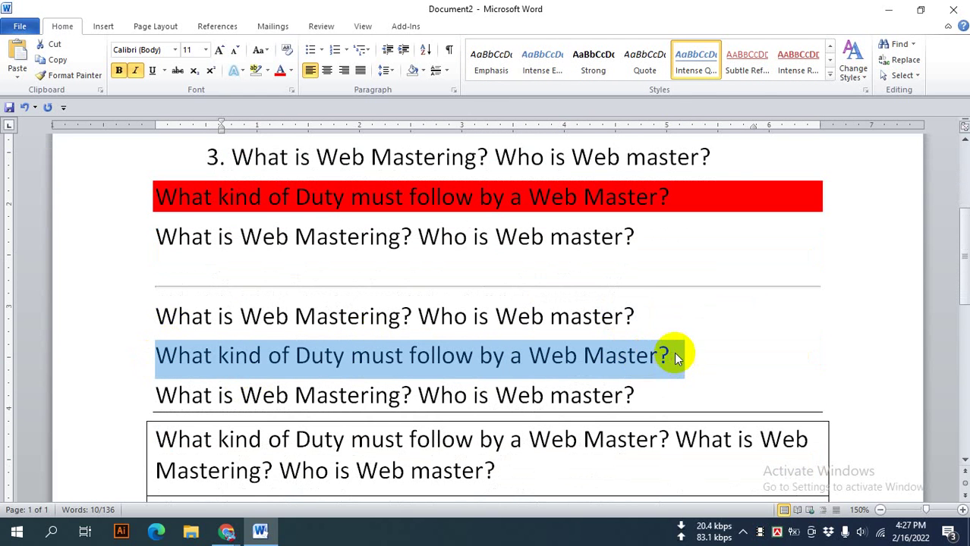
{"action": "left_click", "coordinate": [699, 67]}
{"action": "scroll", "coordinate": [440, 368], "scroll_direction": "up", "scroll_amount": 2}
{"action": "scroll", "coordinate": [429, 364], "scroll_direction": "up", "scroll_amount": 1}
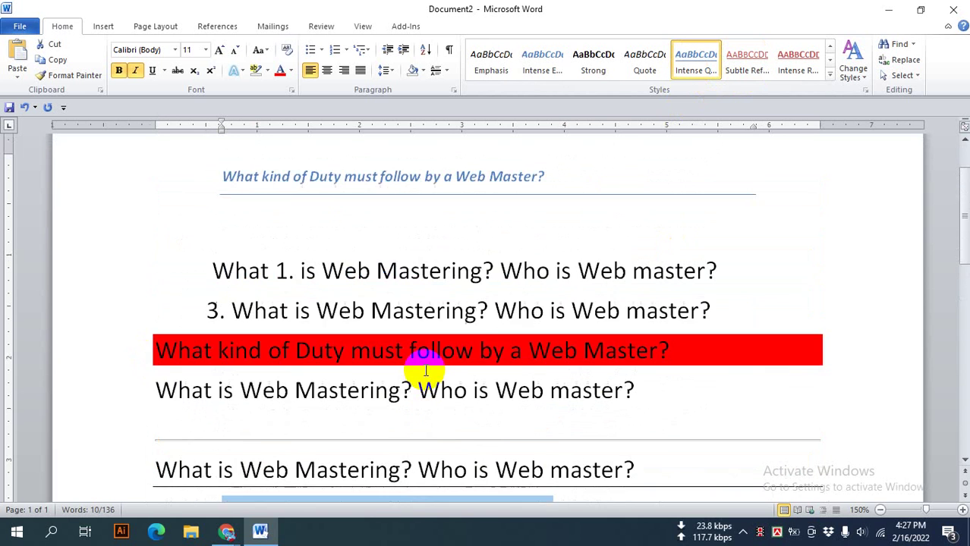
{"action": "scroll", "coordinate": [479, 420], "scroll_direction": "down", "scroll_amount": 1}
{"action": "left_click", "coordinate": [561, 398]}
- Apply Intense Quote to 'What is Web Mastering' in the bordered table row
{"action": "scroll", "coordinate": [560, 399], "scroll_direction": "down", "scroll_amount": 2}
{"action": "scroll", "coordinate": [493, 369], "scroll_direction": "down", "scroll_amount": 1}
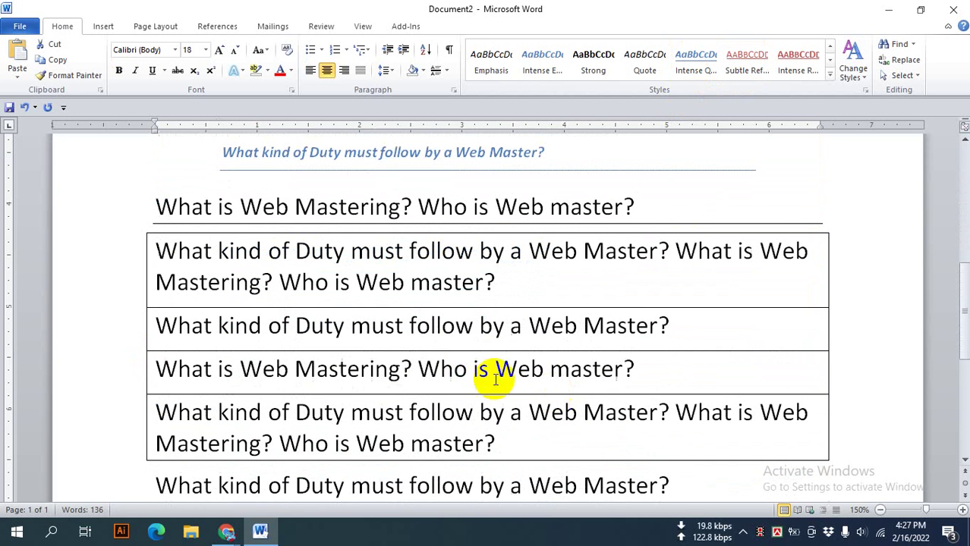
{"action": "left_click_drag", "start_coordinate": [157, 369], "coordinate": [400, 370]}
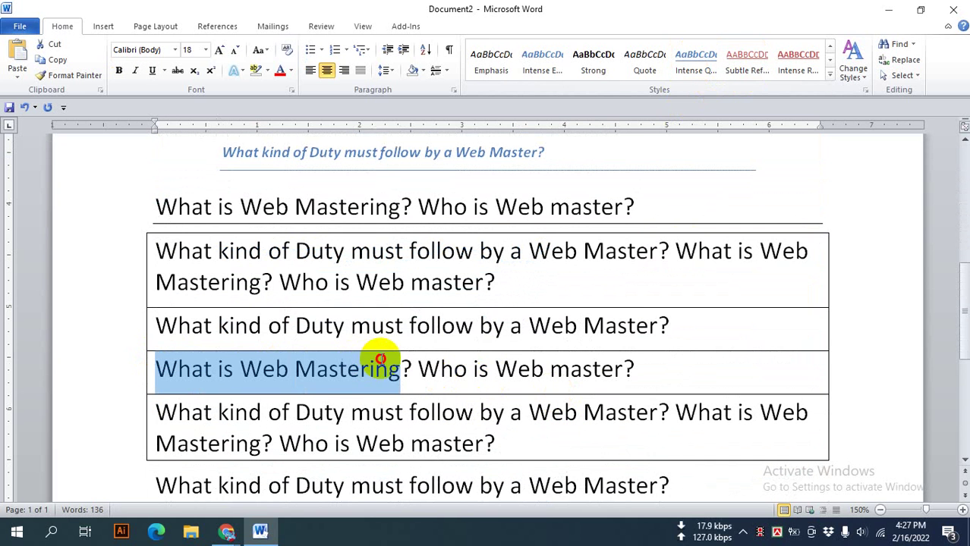
{"action": "left_click", "coordinate": [688, 59]}
{"action": "left_click", "coordinate": [374, 368]}
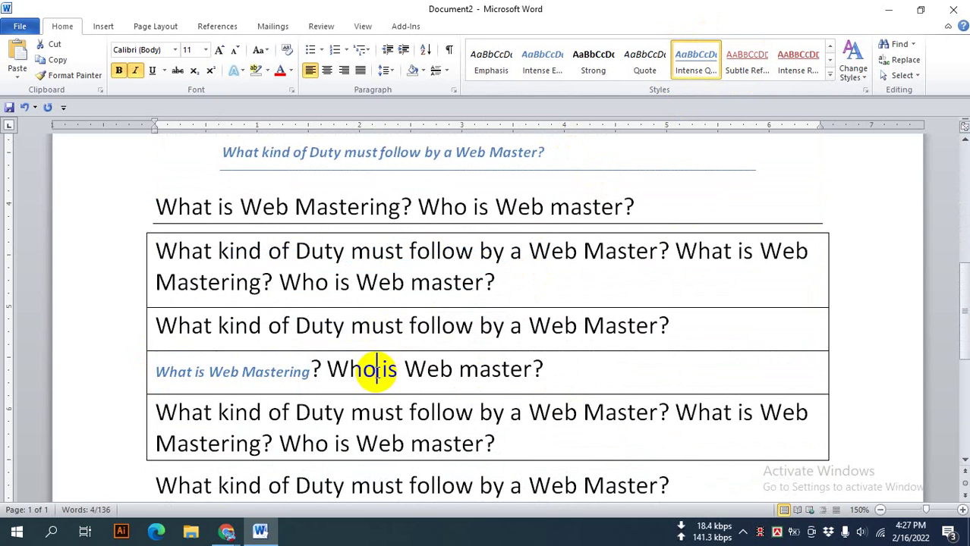
{"action": "scroll", "coordinate": [388, 370], "scroll_direction": "up", "scroll_amount": 2}
{"action": "scroll", "coordinate": [383, 368], "scroll_direction": "down", "scroll_amount": 2}
{"action": "scroll", "coordinate": [379, 368], "scroll_direction": "up", "scroll_amount": 4}
{"action": "scroll", "coordinate": [383, 370], "scroll_direction": "up", "scroll_amount": 2}
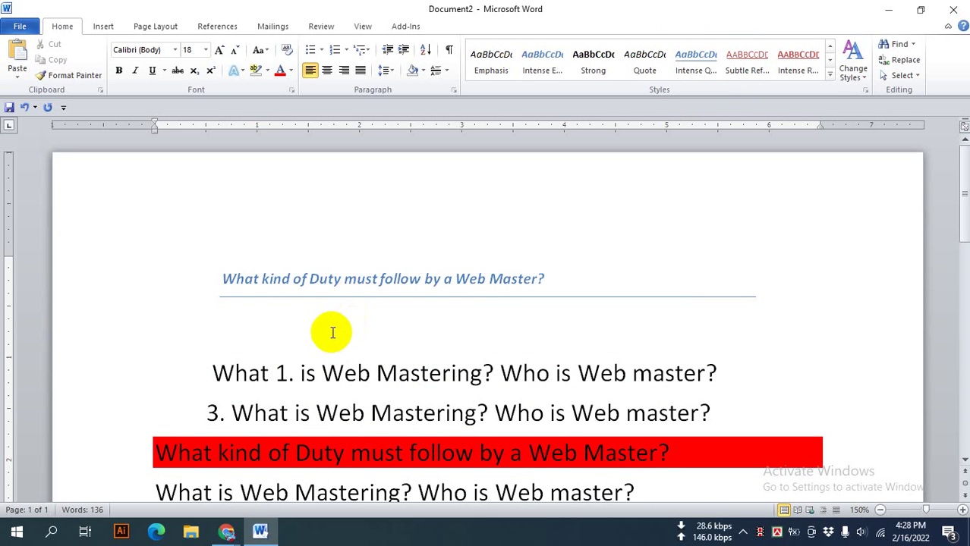
- Adjust the document view and caret in the first numbered line, then switch to the Google Meet call
{"action": "left_click", "coordinate": [363, 27]}
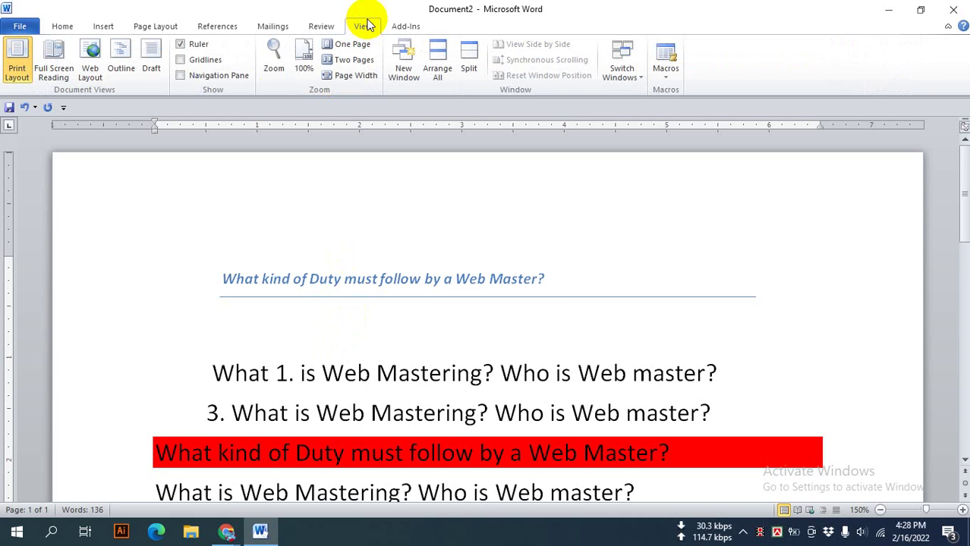
{"action": "left_click", "coordinate": [411, 372]}
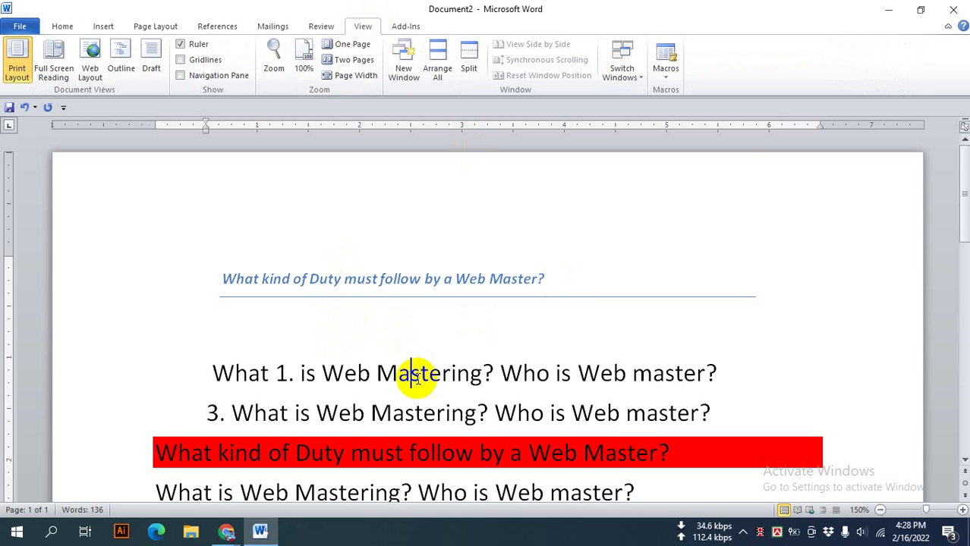
{"action": "scroll", "coordinate": [254, 439], "scroll_direction": "down", "scroll_amount": 3}
{"action": "mouse_move", "coordinate": [220, 535]}
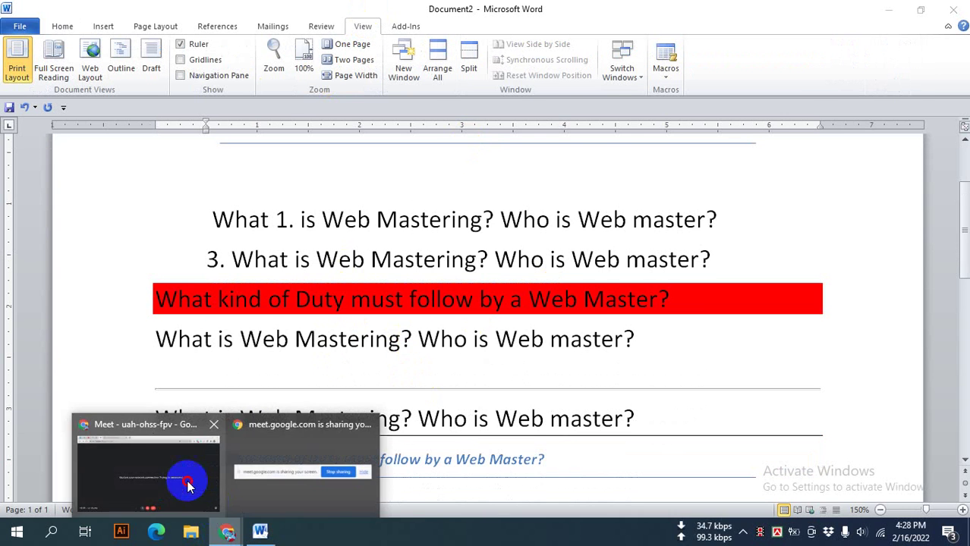
{"action": "left_click", "coordinate": [144, 463]}
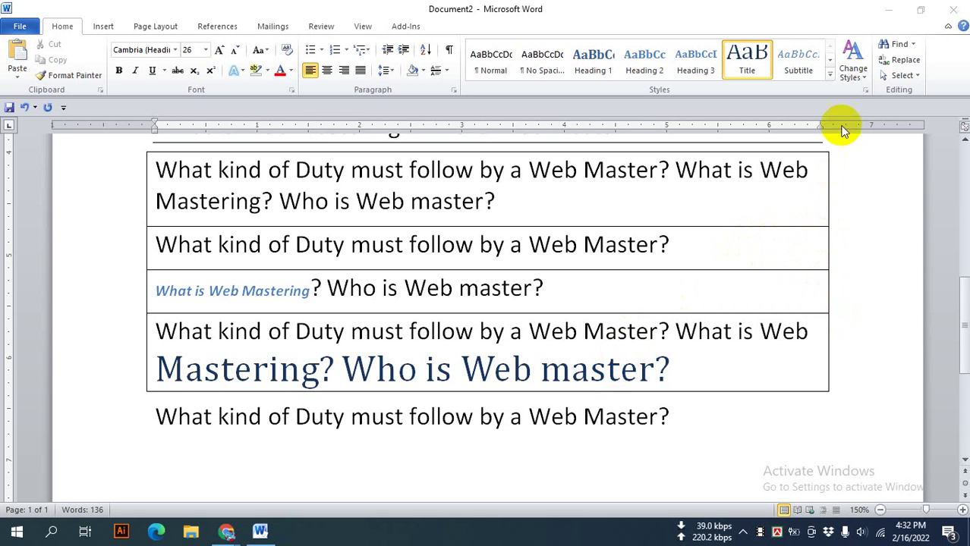
- Apply the Formal style set from Change Styles to the whole document
{"action": "left_click", "coordinate": [864, 78]}
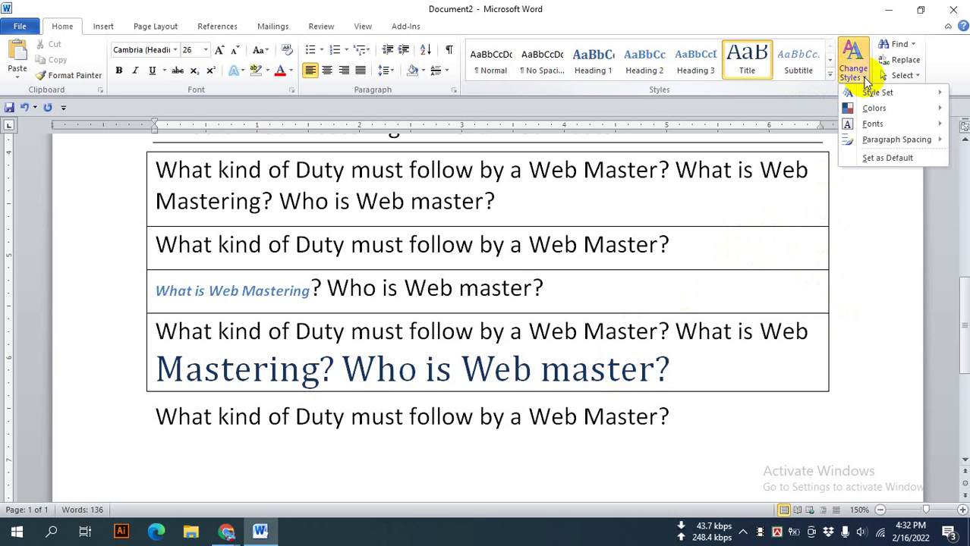
{"action": "mouse_move", "coordinate": [863, 97]}
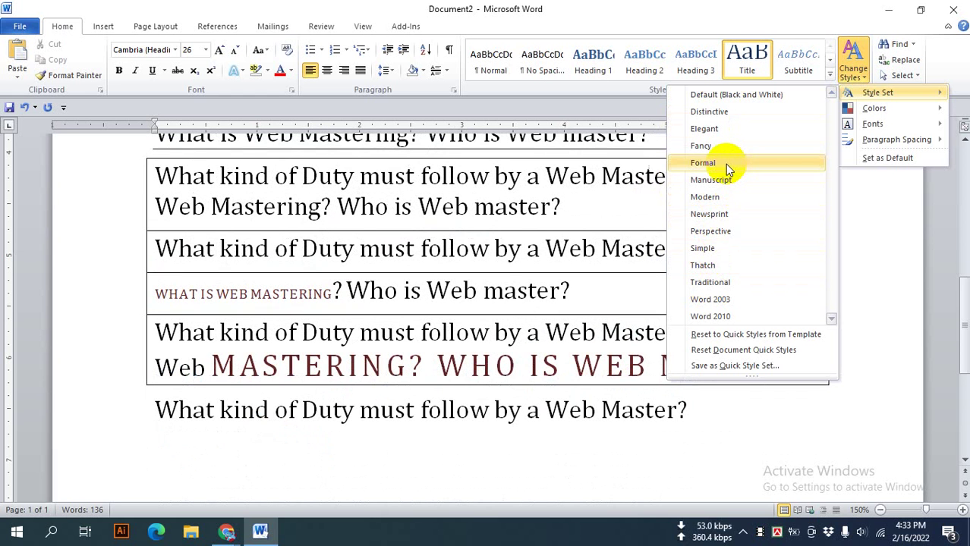
{"action": "left_click", "coordinate": [726, 164]}
{"action": "left_click", "coordinate": [854, 84]}
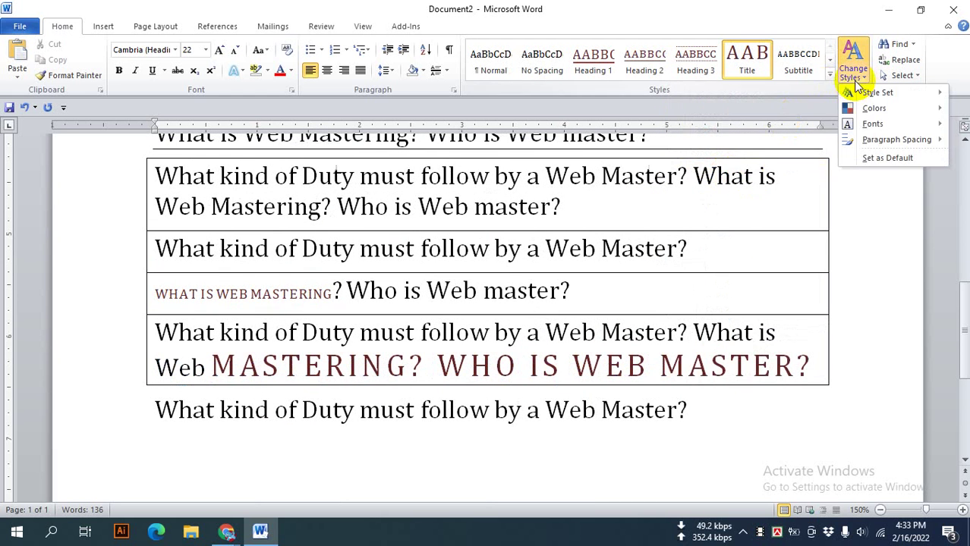
- Try the Concourse theme colours, then switch to the Essential colour scheme
{"action": "mouse_move", "coordinate": [873, 108]}
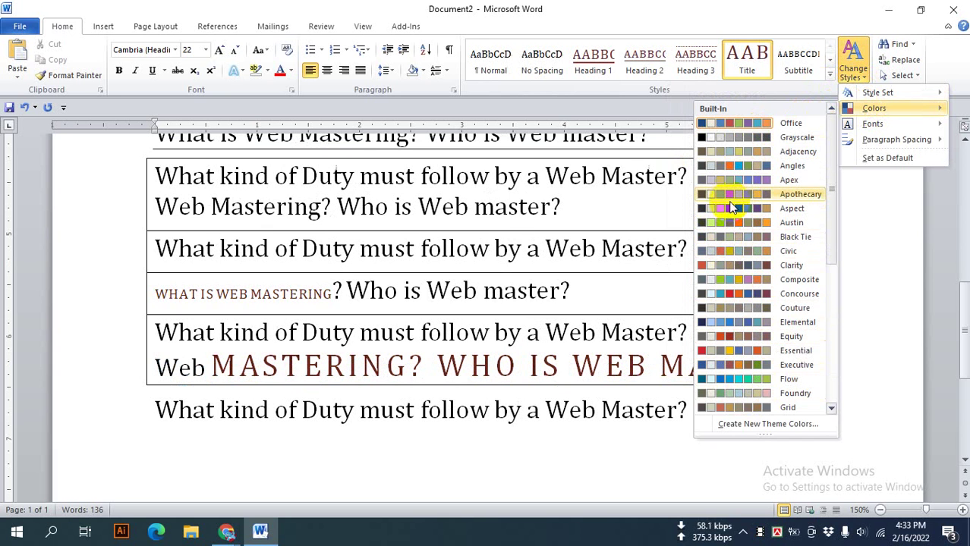
{"action": "left_click", "coordinate": [730, 292]}
{"action": "left_click", "coordinate": [529, 368]}
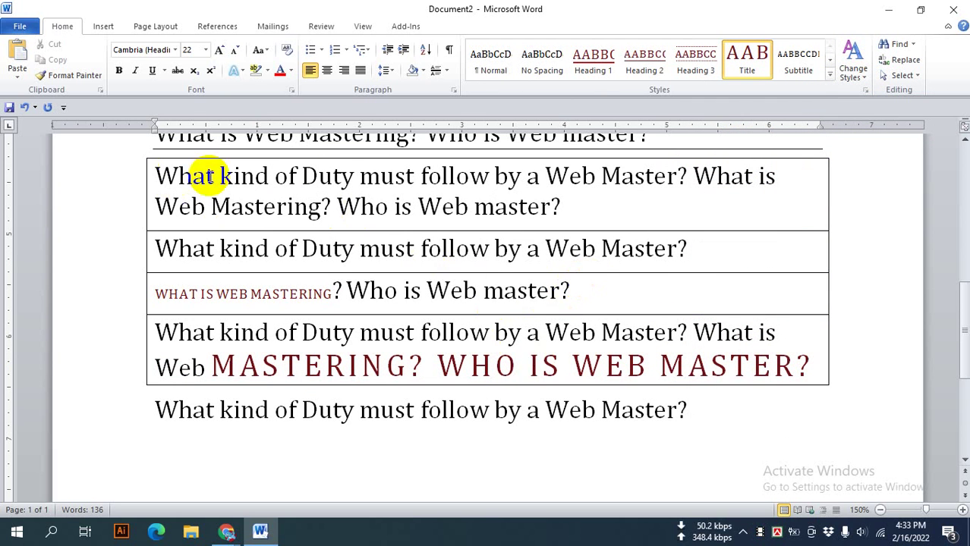
{"action": "left_click_drag", "start_coordinate": [337, 206], "coordinate": [560, 201]}
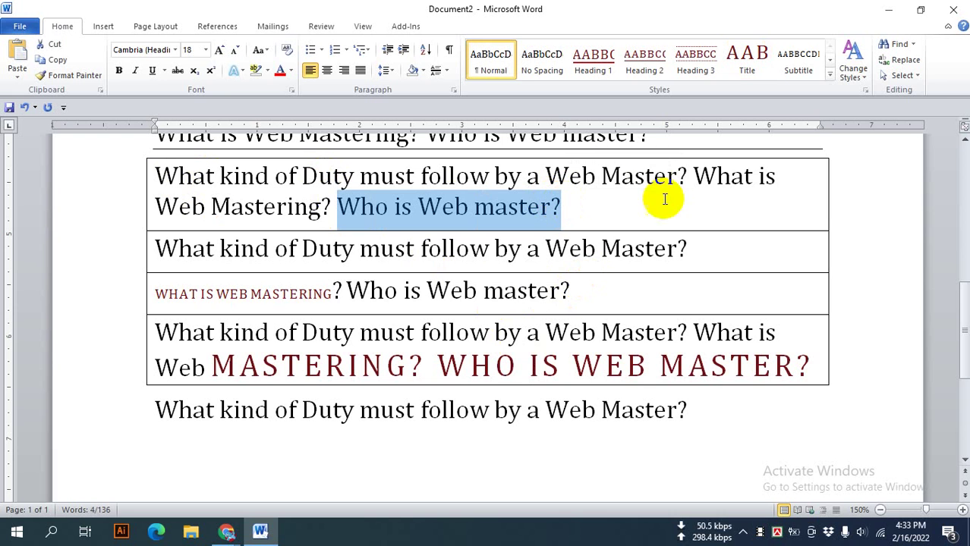
{"action": "left_click", "coordinate": [852, 60]}
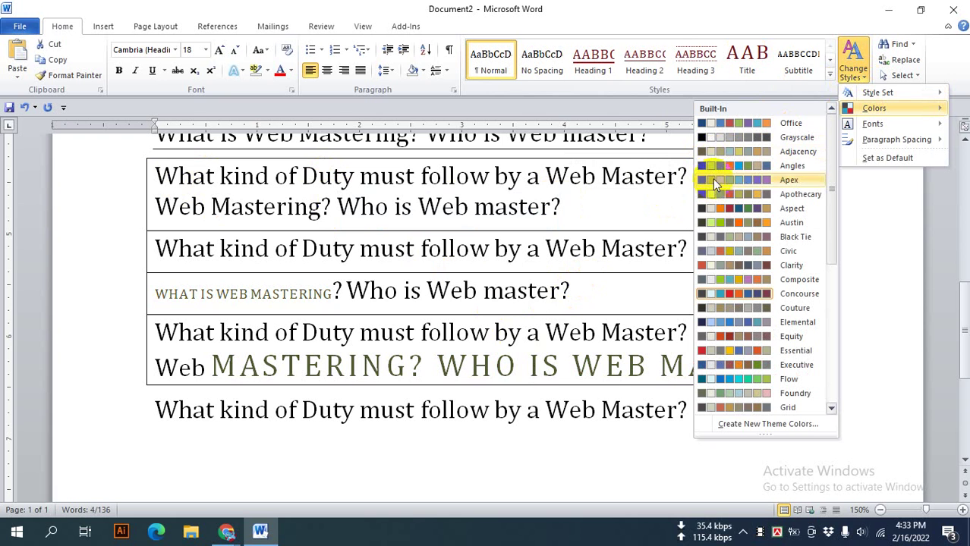
{"action": "left_click", "coordinate": [730, 352]}
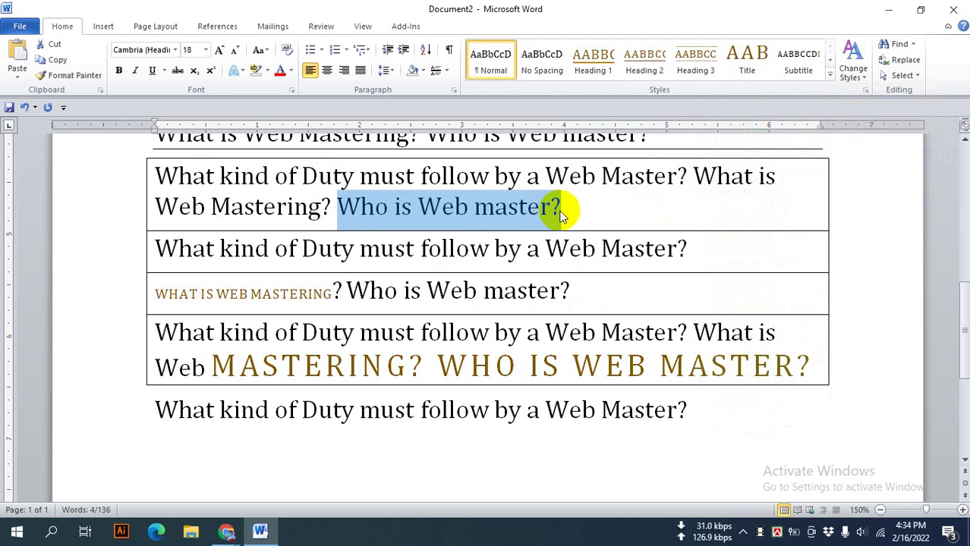
- Select the fifth-row heading and the small-caps heading to inspect the Essential colours
{"action": "left_click", "coordinate": [466, 369]}
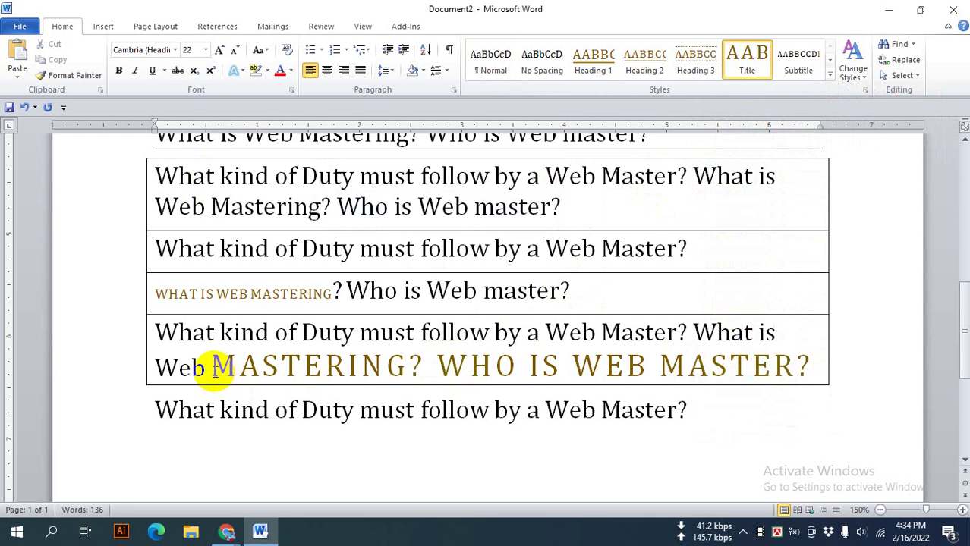
{"action": "left_click_drag", "start_coordinate": [213, 369], "coordinate": [713, 371]}
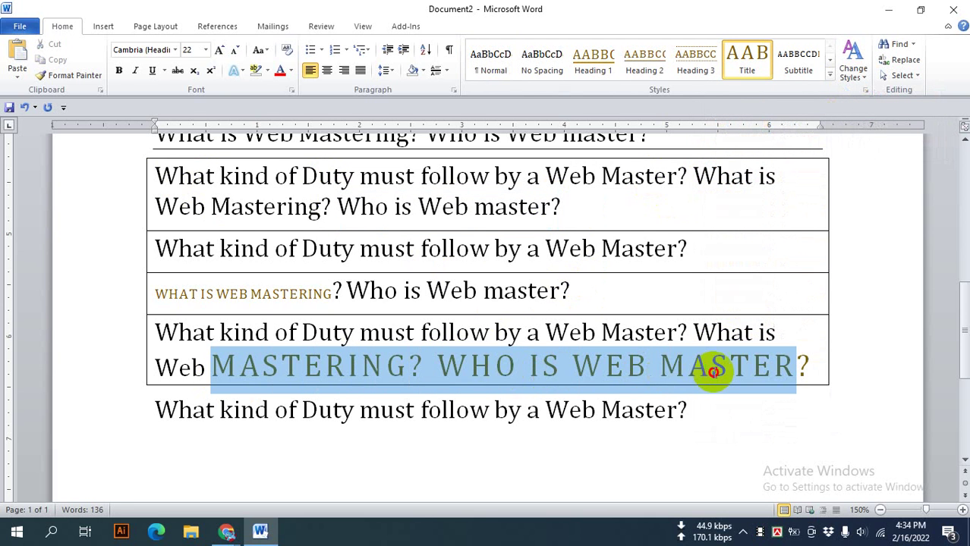
{"action": "left_click", "coordinate": [660, 368]}
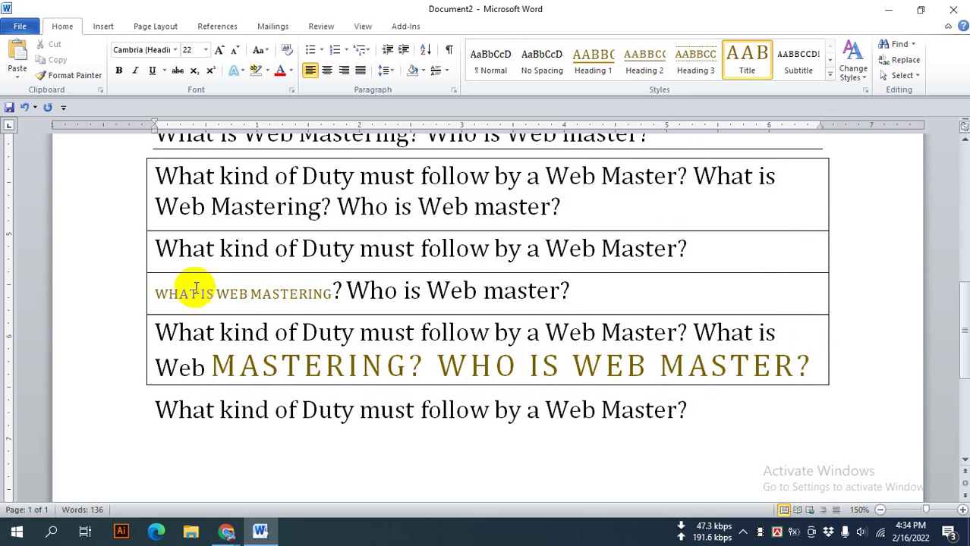
{"action": "left_click_drag", "start_coordinate": [335, 293], "coordinate": [223, 305]}
{"action": "scroll", "coordinate": [245, 325], "scroll_direction": "up", "scroll_amount": 5}
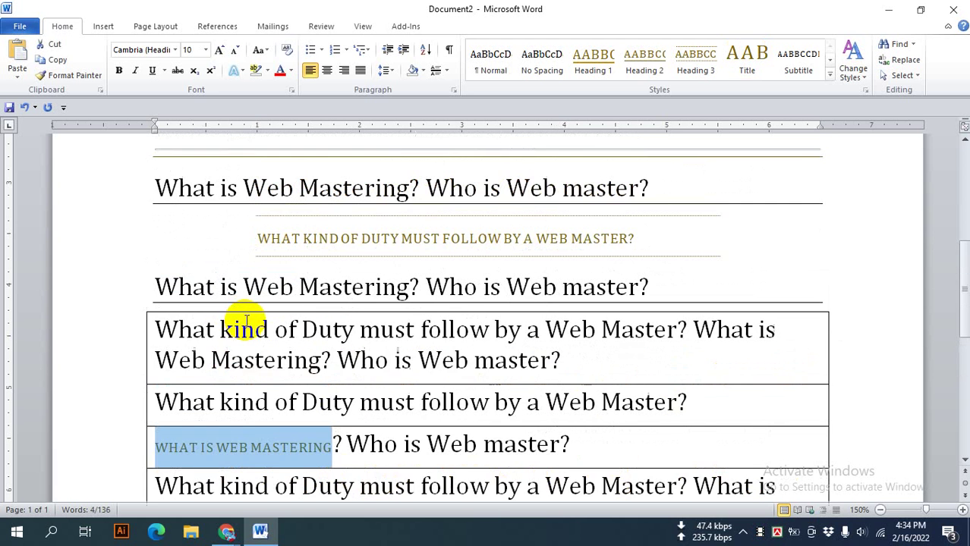
{"action": "left_click_drag", "start_coordinate": [274, 339], "coordinate": [452, 341]}
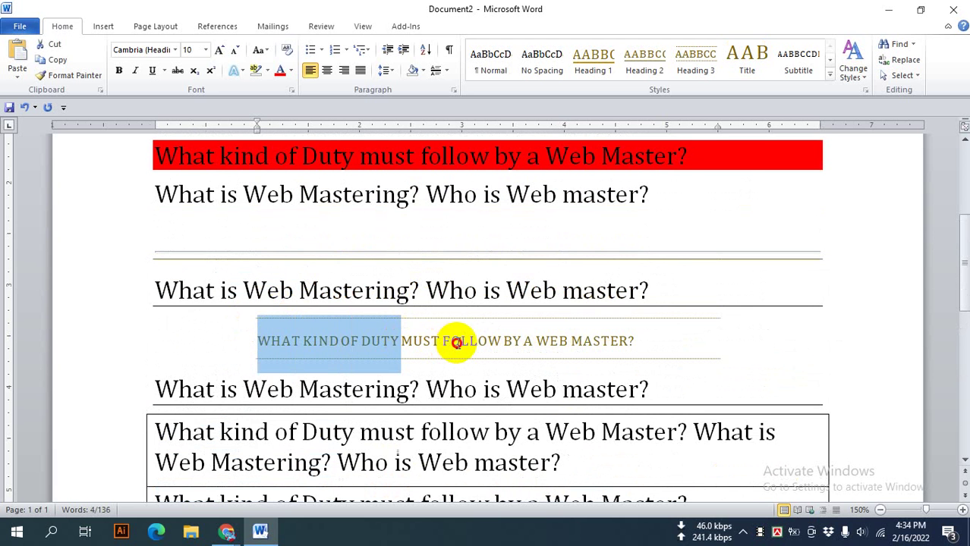
{"action": "left_click", "coordinate": [463, 342]}
{"action": "scroll", "coordinate": [463, 343], "scroll_direction": "up", "scroll_amount": 1}
{"action": "scroll", "coordinate": [465, 346], "scroll_direction": "down", "scroll_amount": 1}
{"action": "scroll", "coordinate": [462, 339], "scroll_direction": "down", "scroll_amount": 4}
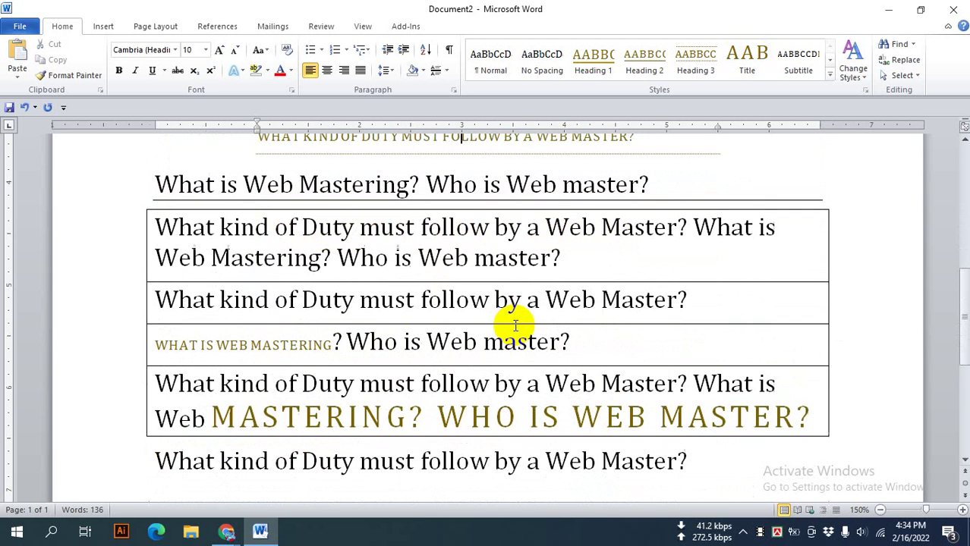
- Apply the Clarity colour scheme and check the fifth-row and WHAT IS WEB MASTERING headings
{"action": "left_click", "coordinate": [856, 79]}
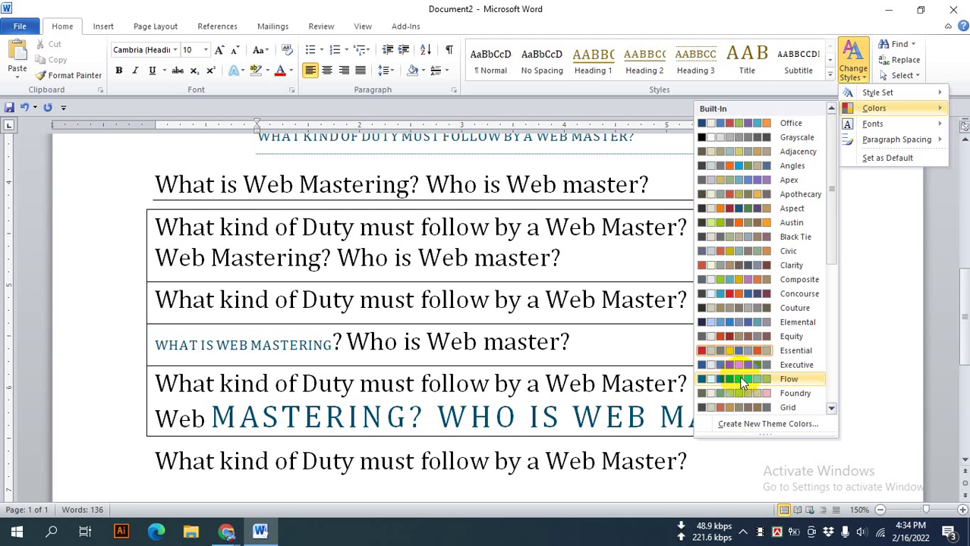
{"action": "left_click", "coordinate": [765, 265]}
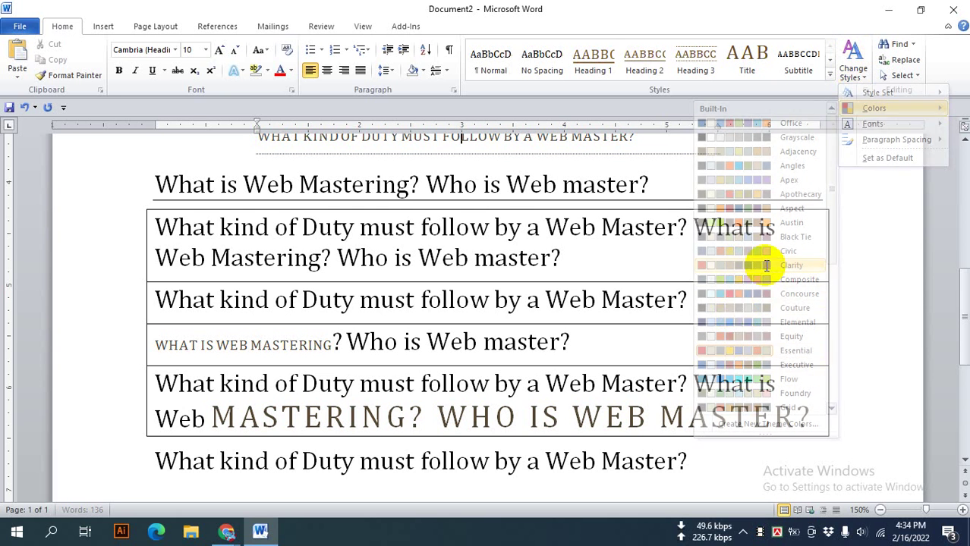
{"action": "left_click", "coordinate": [543, 418]}
{"action": "left_click_drag", "start_coordinate": [296, 415], "coordinate": [461, 402]}
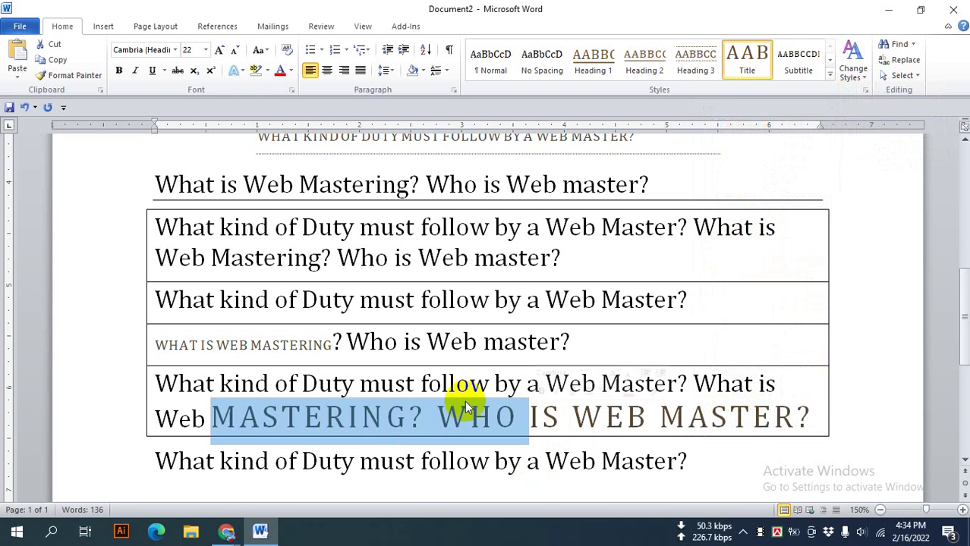
{"action": "left_click_drag", "start_coordinate": [320, 342], "coordinate": [160, 339]}
- Review the top headings in their new muted brown small capitals
{"action": "scroll", "coordinate": [379, 289], "scroll_direction": "up", "scroll_amount": 3}
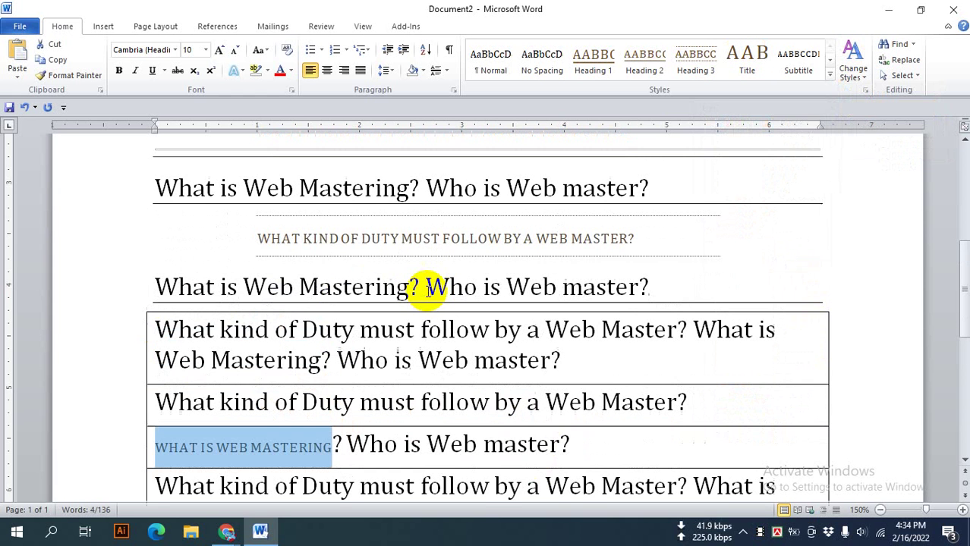
{"action": "left_click_drag", "start_coordinate": [257, 239], "coordinate": [611, 243]}
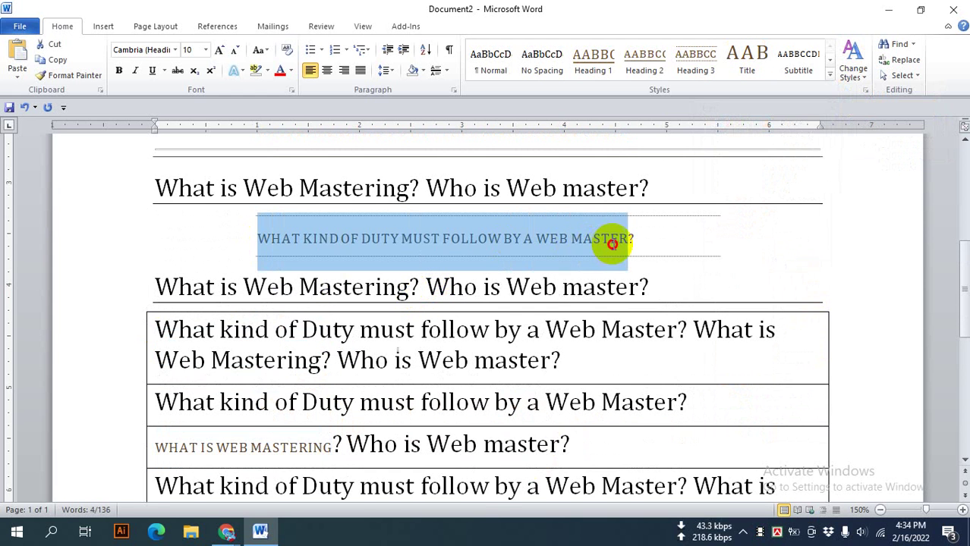
{"action": "scroll", "coordinate": [570, 260], "scroll_direction": "up", "scroll_amount": 5}
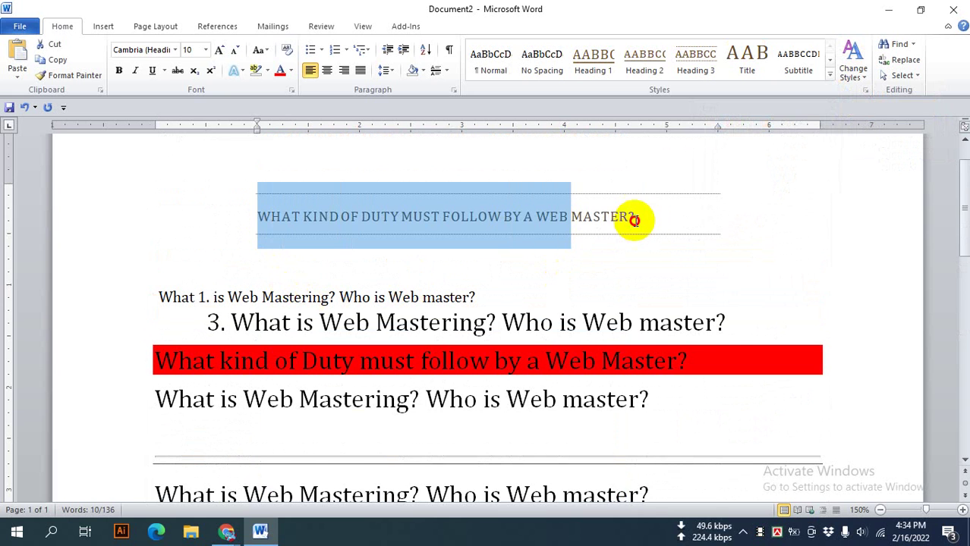
{"action": "left_click_drag", "start_coordinate": [264, 220], "coordinate": [606, 264]}
{"action": "scroll", "coordinate": [606, 267], "scroll_direction": "up", "scroll_amount": 2}
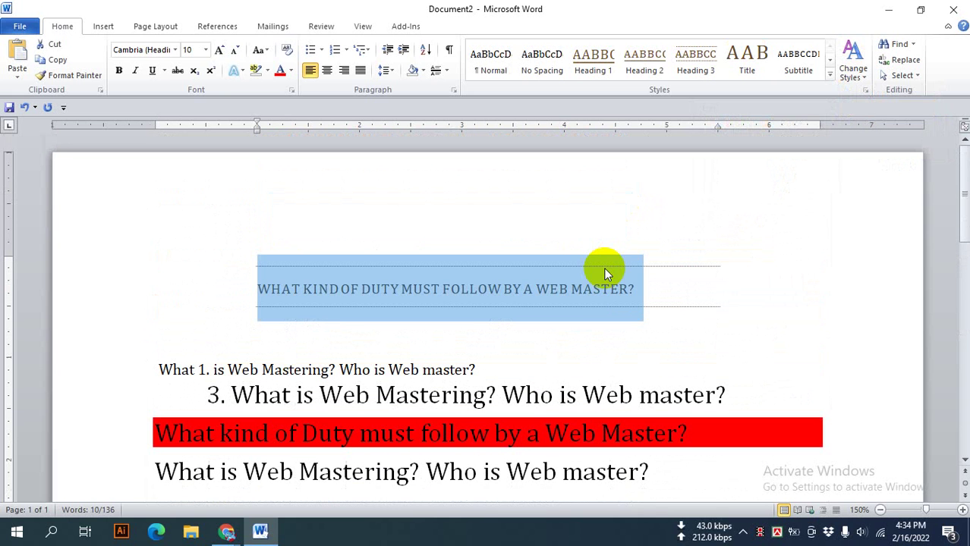
{"action": "left_click", "coordinate": [561, 293]}
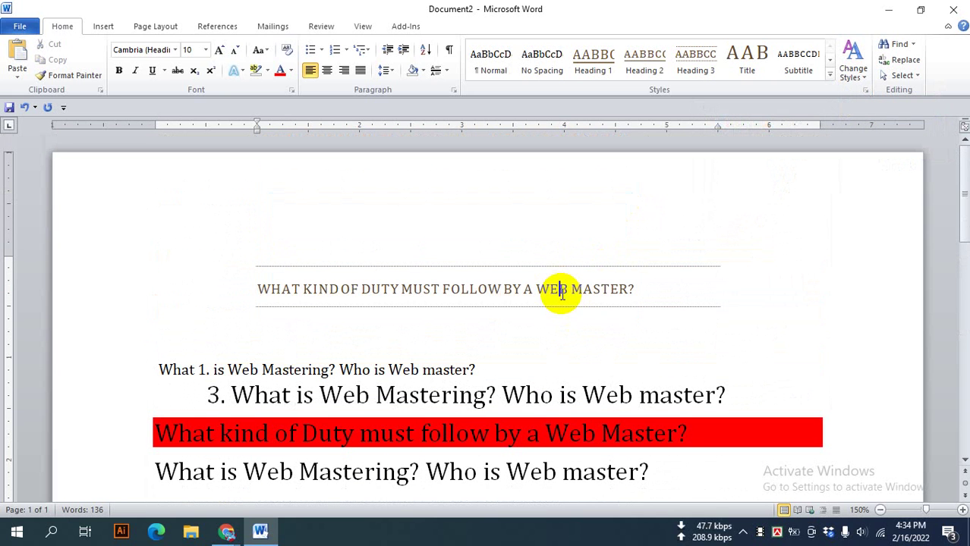
{"action": "scroll", "coordinate": [561, 294], "scroll_direction": "down", "scroll_amount": 1}
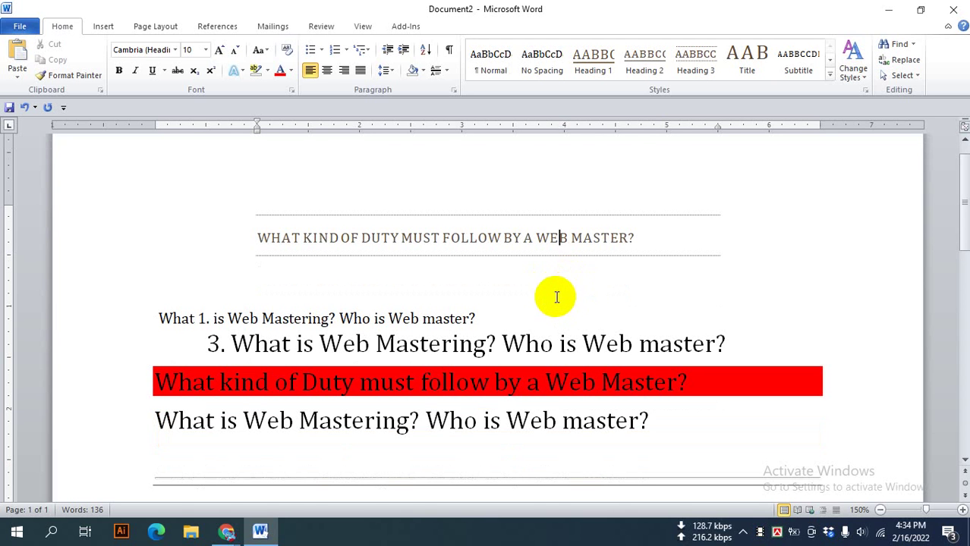
{"action": "scroll", "coordinate": [551, 300], "scroll_direction": "down", "scroll_amount": 2}
{"action": "scroll", "coordinate": [698, 193], "scroll_direction": "down", "scroll_amount": 2}
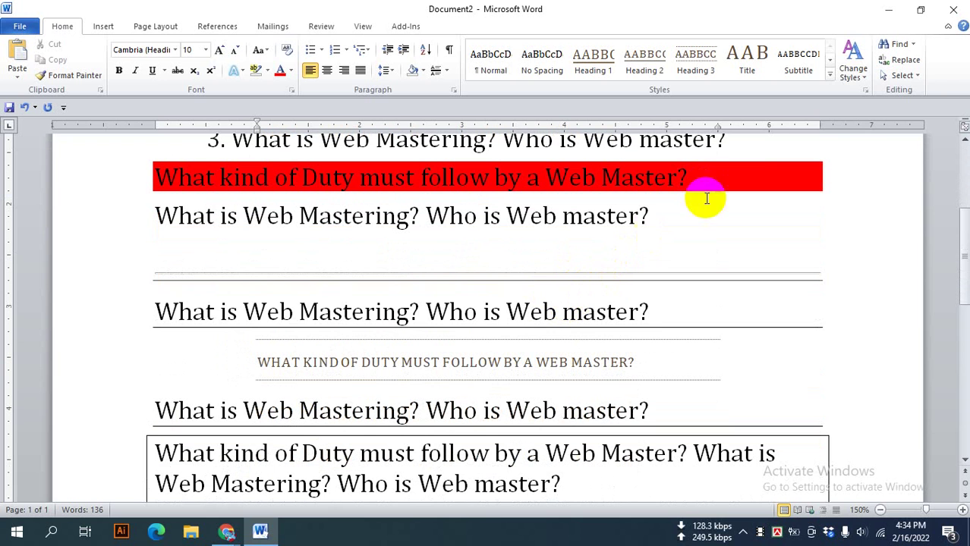
{"action": "left_click", "coordinate": [855, 79]}
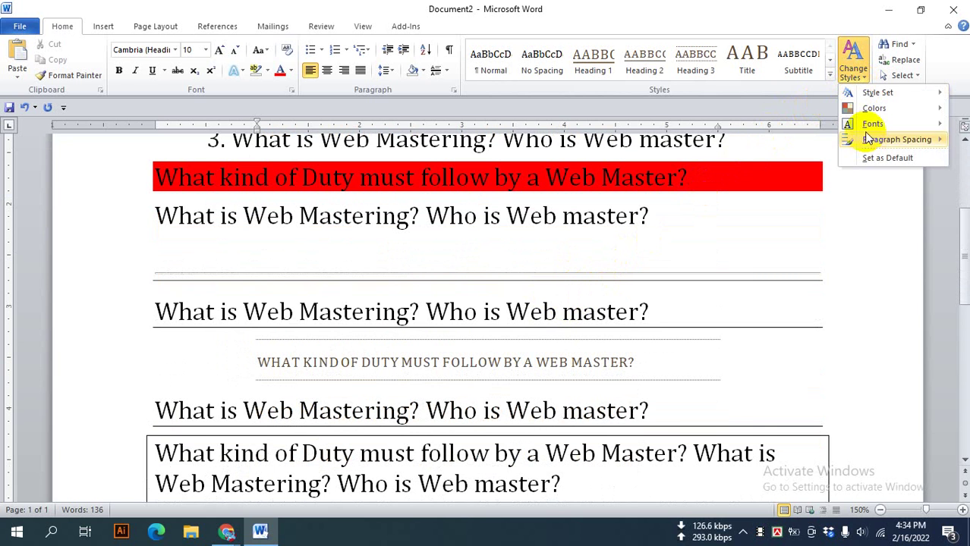
{"action": "mouse_move", "coordinate": [856, 128]}
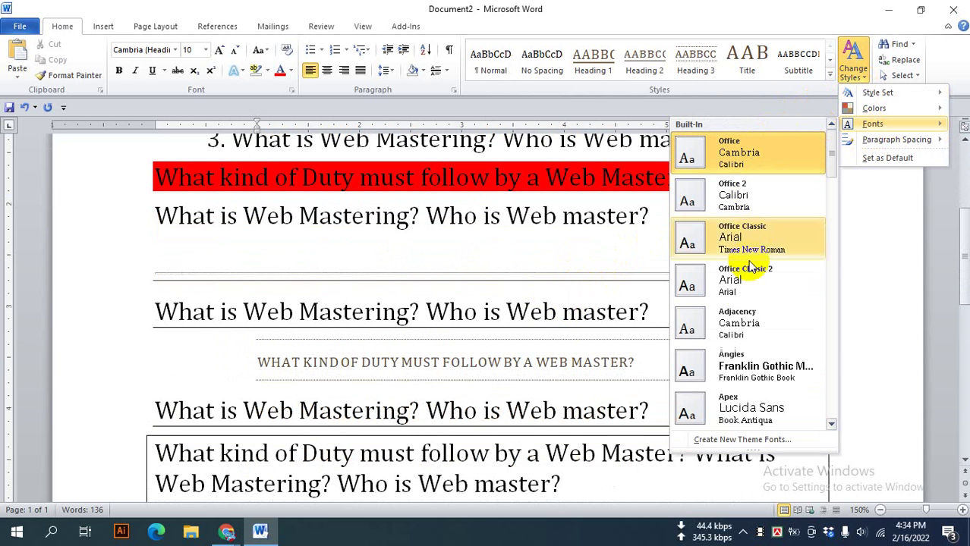
{"action": "scroll", "coordinate": [736, 349], "scroll_direction": "down", "scroll_amount": 2}
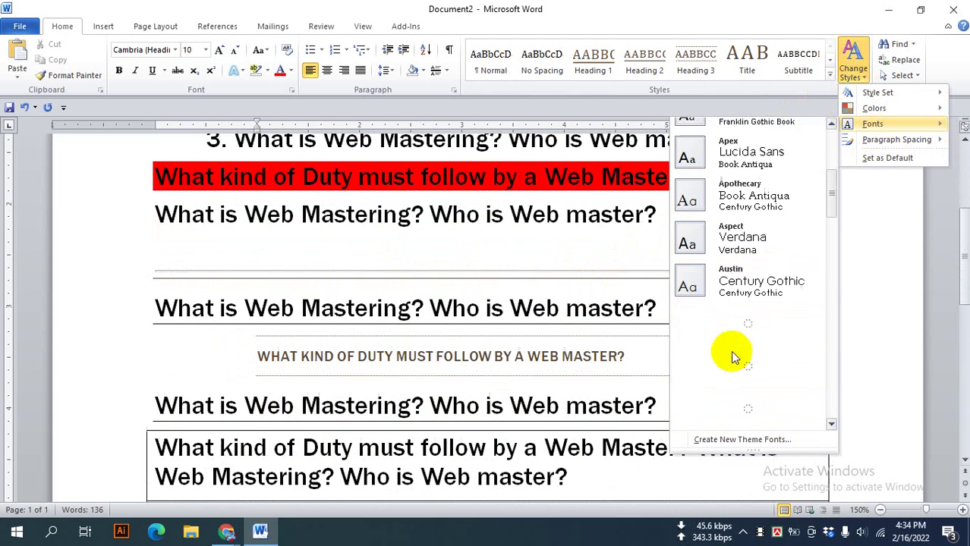
{"action": "scroll", "coordinate": [735, 250], "scroll_direction": "down", "scroll_amount": 3}
{"action": "scroll", "coordinate": [740, 326], "scroll_direction": "down", "scroll_amount": 4}
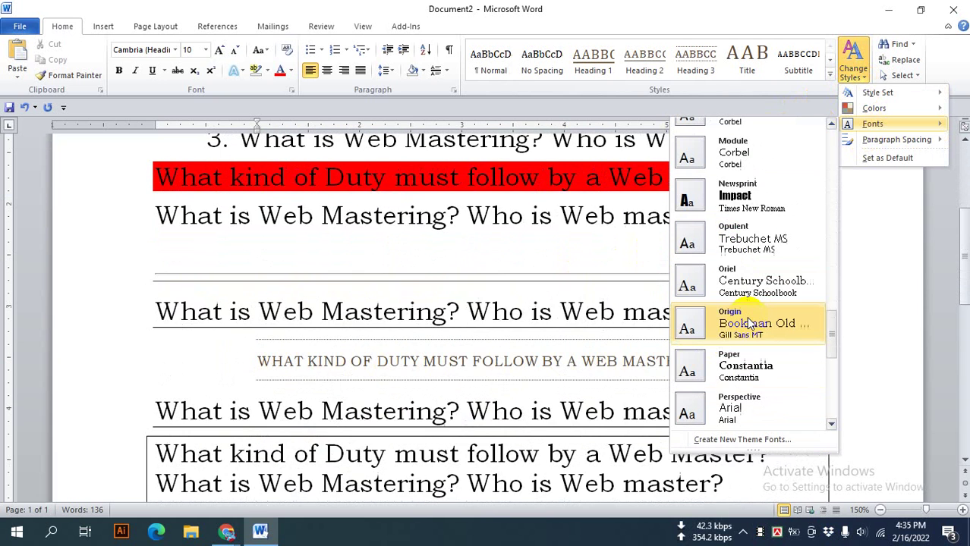
{"action": "left_click", "coordinate": [739, 203]}
{"action": "left_click", "coordinate": [436, 313]}
{"action": "scroll", "coordinate": [426, 297], "scroll_direction": "up", "scroll_amount": 1}
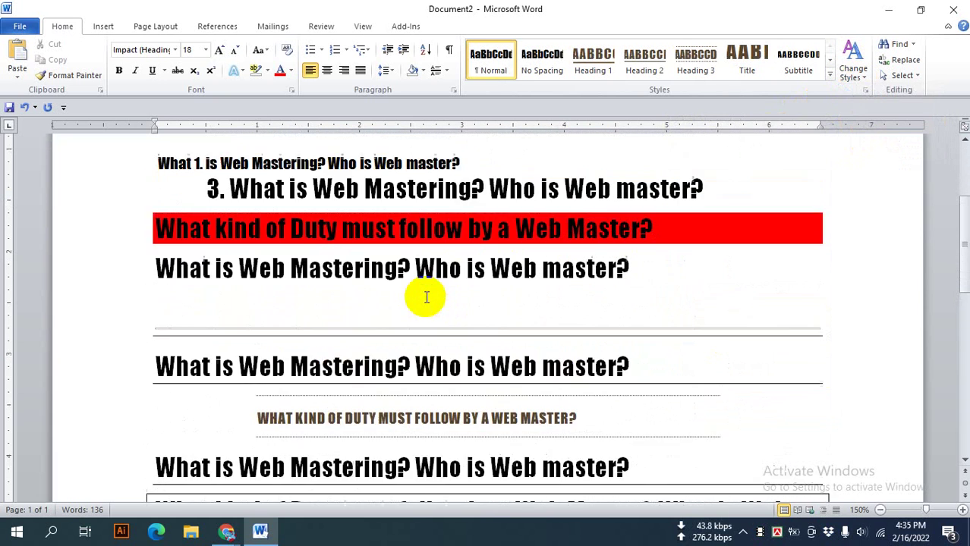
{"action": "scroll", "coordinate": [426, 297], "scroll_direction": "up", "scroll_amount": 2}
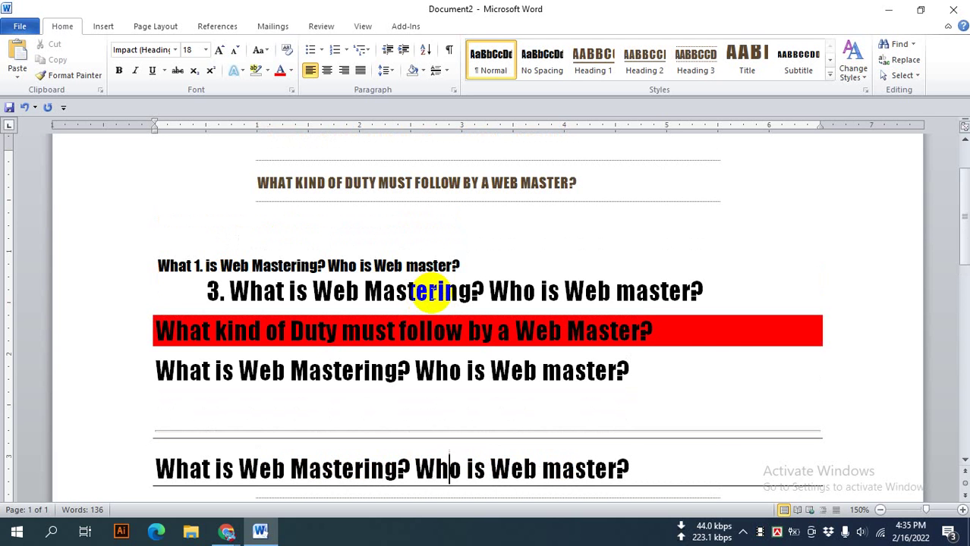
{"action": "scroll", "coordinate": [431, 292], "scroll_direction": "down", "scroll_amount": 1}
{"action": "scroll", "coordinate": [433, 294], "scroll_direction": "down", "scroll_amount": 4}
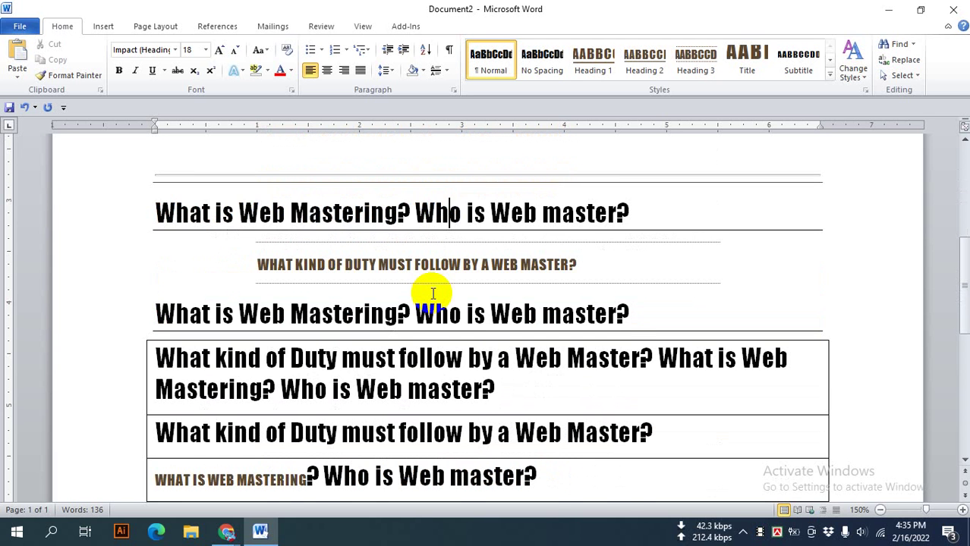
{"action": "scroll", "coordinate": [433, 293], "scroll_direction": "down", "scroll_amount": 2}
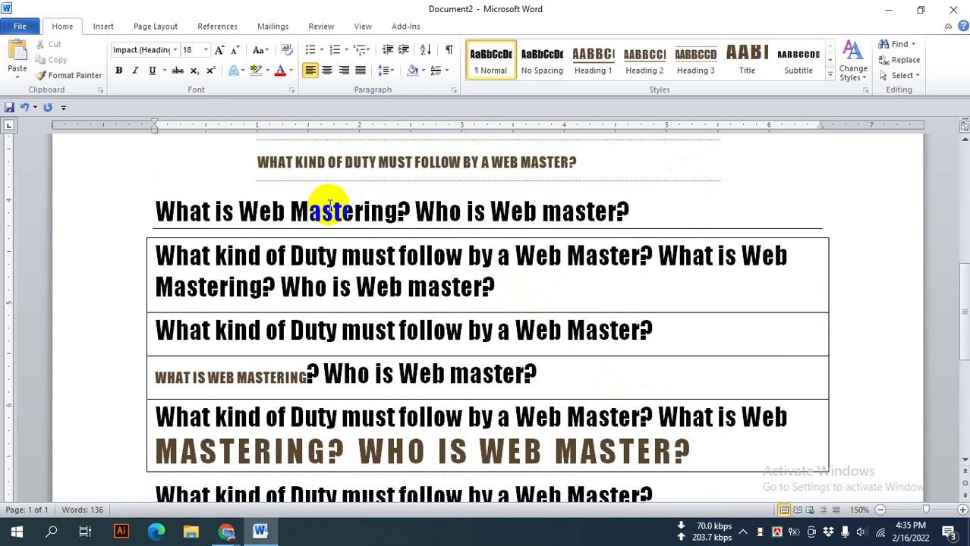
{"action": "left_click", "coordinate": [175, 50]}
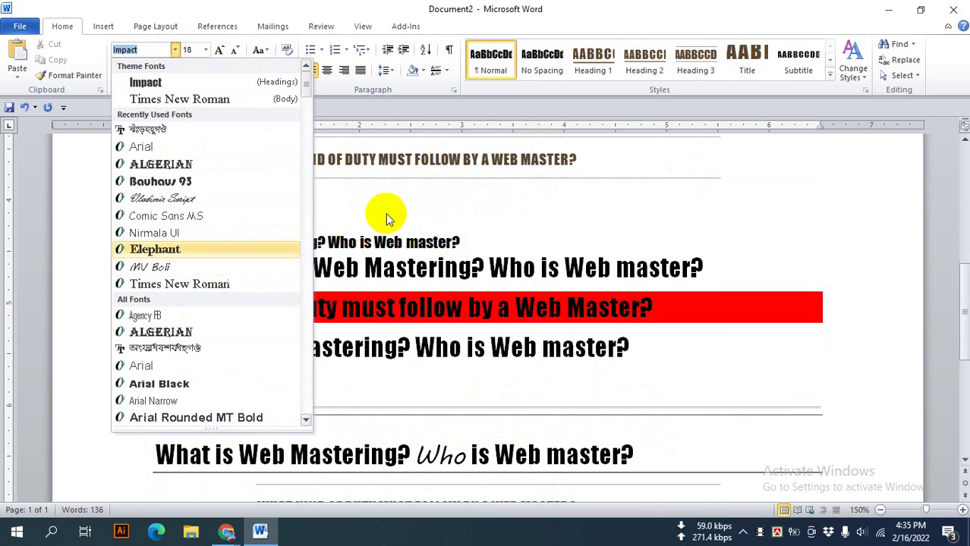
{"action": "left_click", "coordinate": [568, 281]}
{"action": "left_click", "coordinate": [610, 262]}
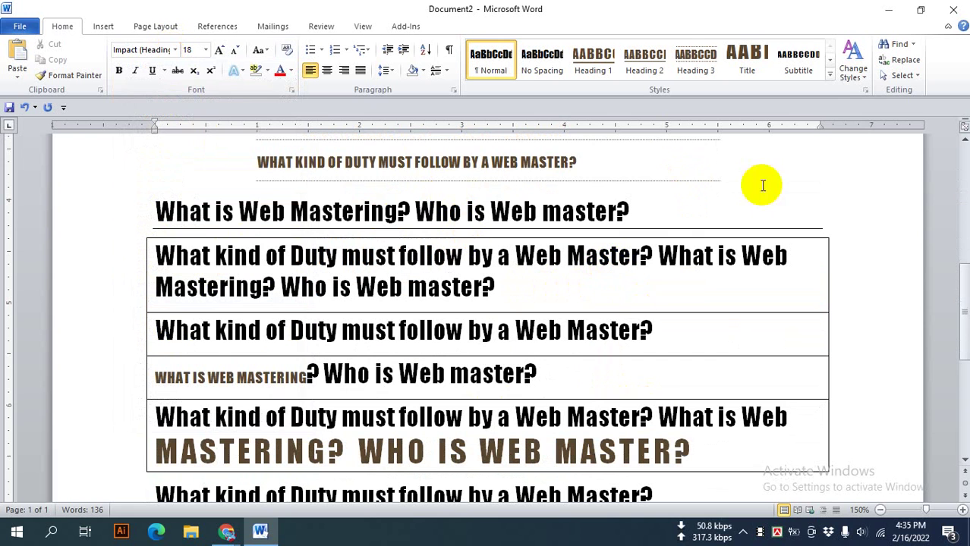
{"action": "left_click", "coordinate": [864, 79]}
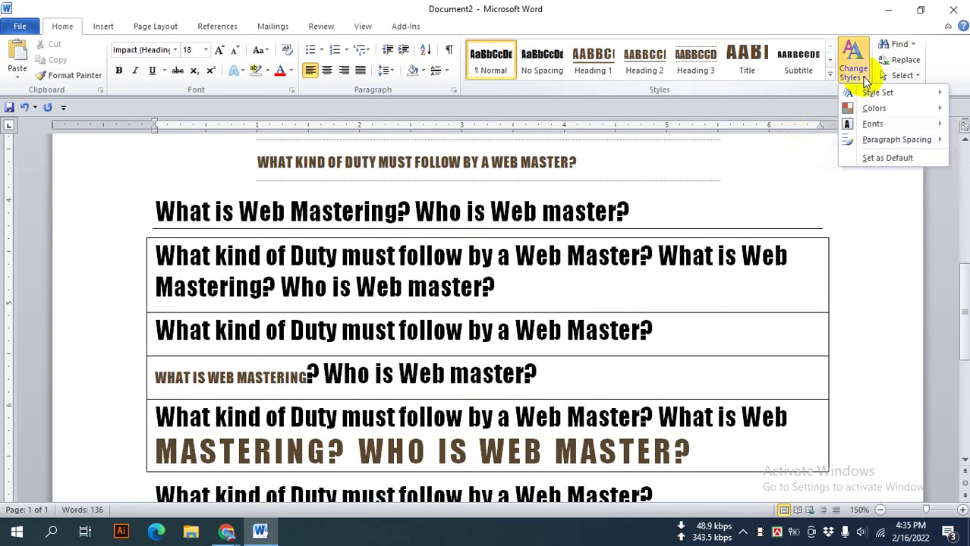
{"action": "mouse_move", "coordinate": [893, 146]}
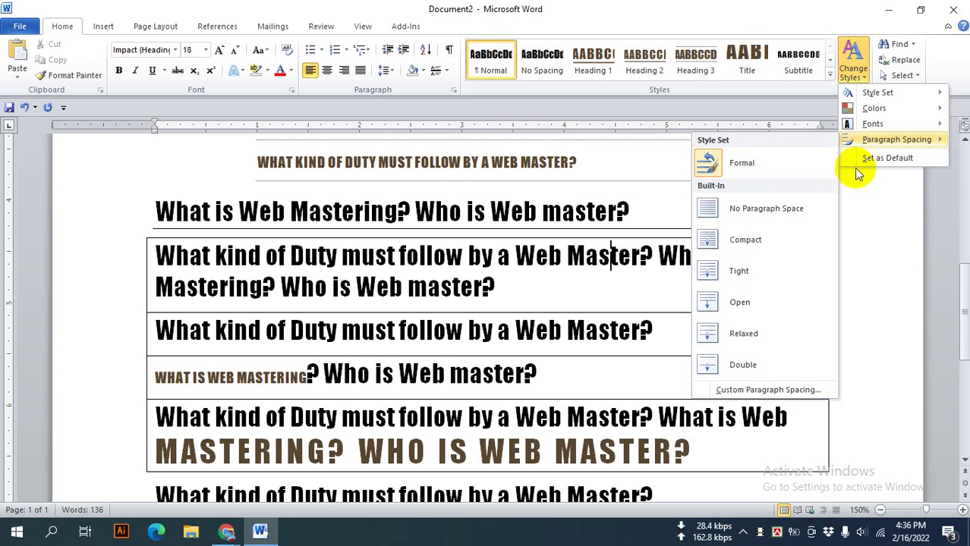
{"action": "left_click", "coordinate": [878, 158]}
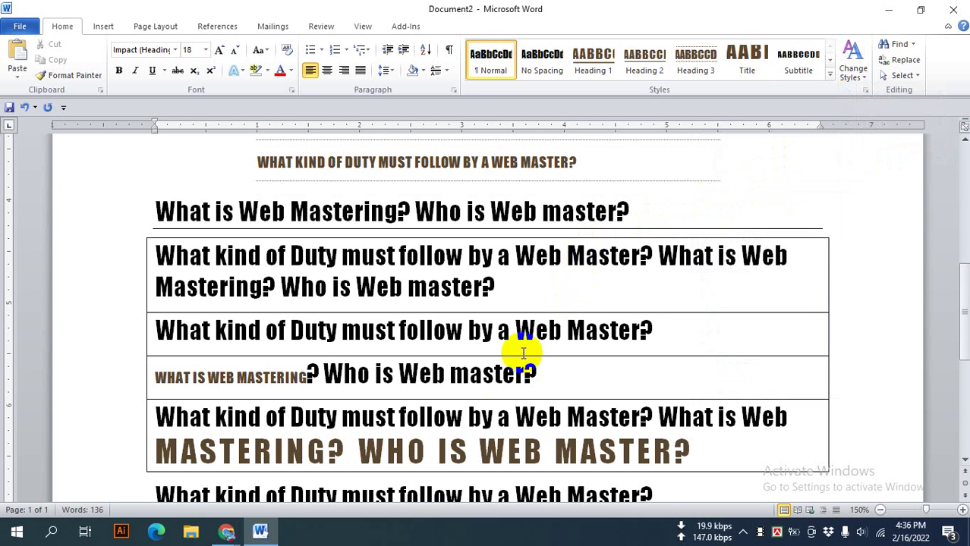
{"action": "scroll", "coordinate": [461, 373], "scroll_direction": "up", "scroll_amount": 3}
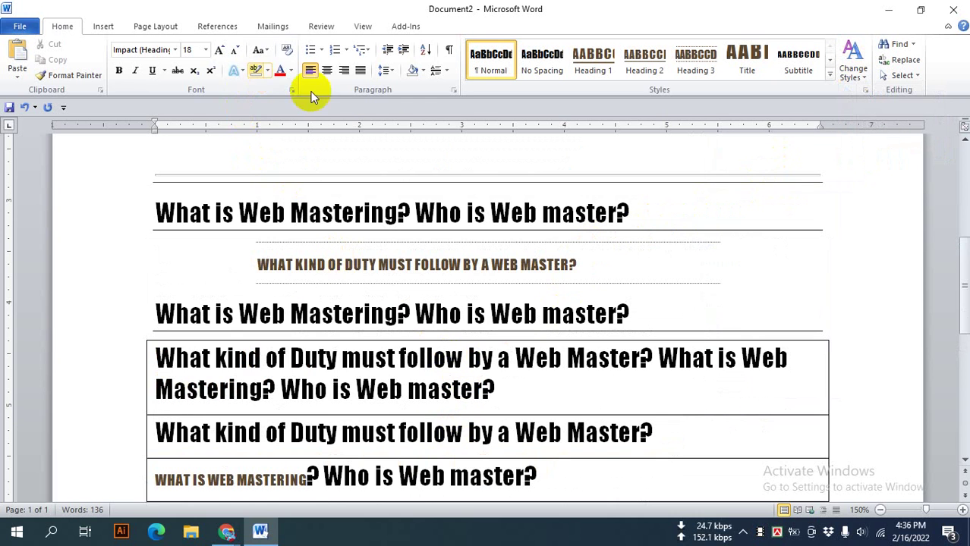
{"action": "left_click", "coordinate": [451, 86]}
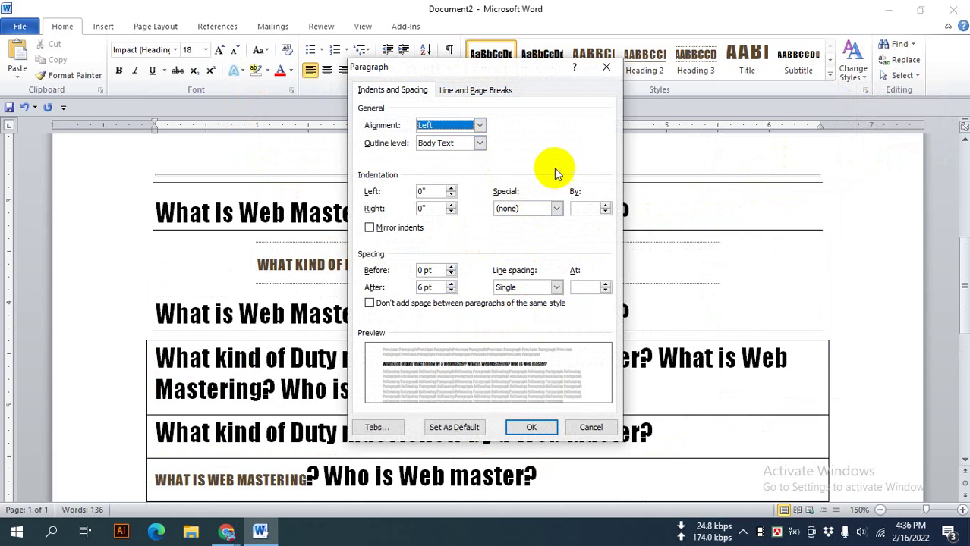
{"action": "left_click", "coordinate": [605, 70]}
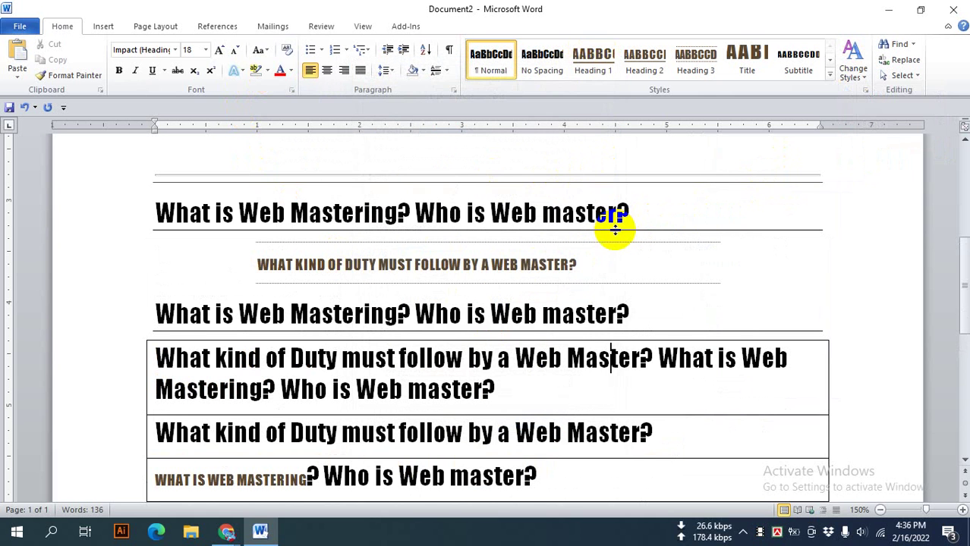
{"action": "scroll", "coordinate": [568, 346], "scroll_direction": "down", "scroll_amount": 3}
{"action": "scroll", "coordinate": [557, 364], "scroll_direction": "down", "scroll_amount": 2}
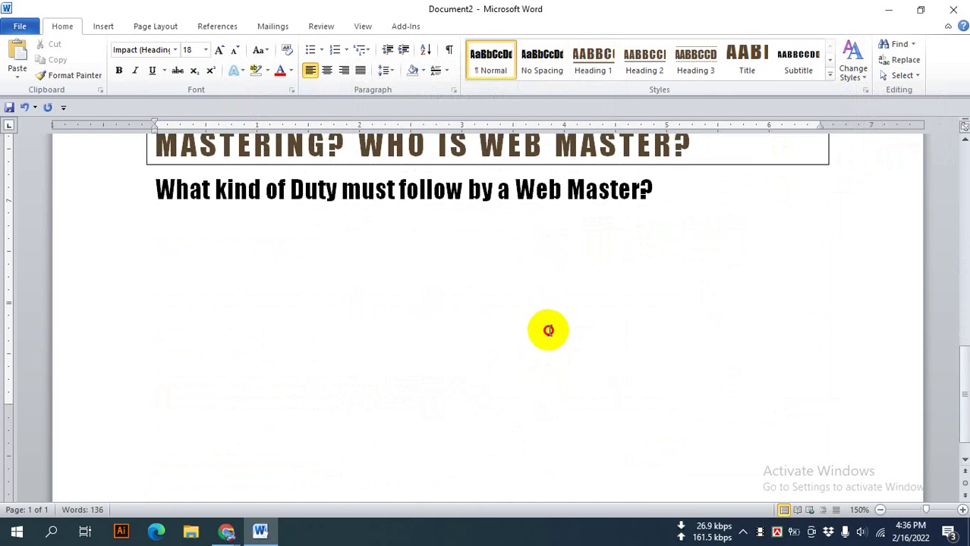
- Add a 'Today's Task' heading with numbered items Indent, Sort, Line and spacing
{"action": "key", "text": "Return"}
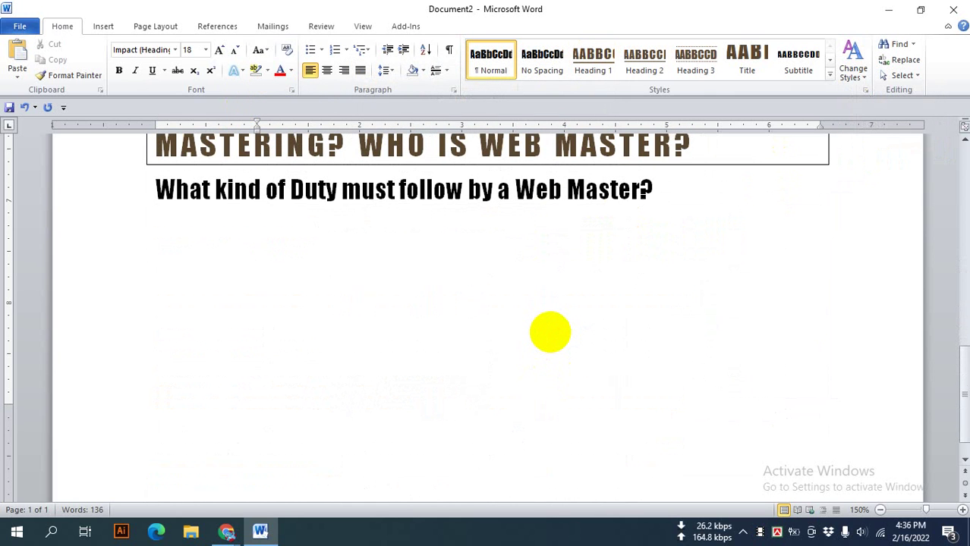
{"action": "type", "text": "Today"}
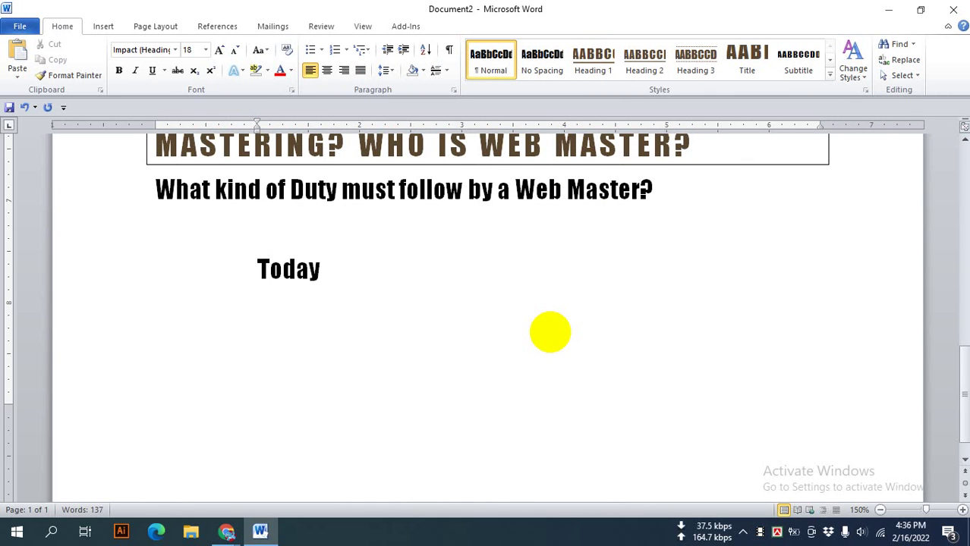
{"action": "type", "text": "'s"}
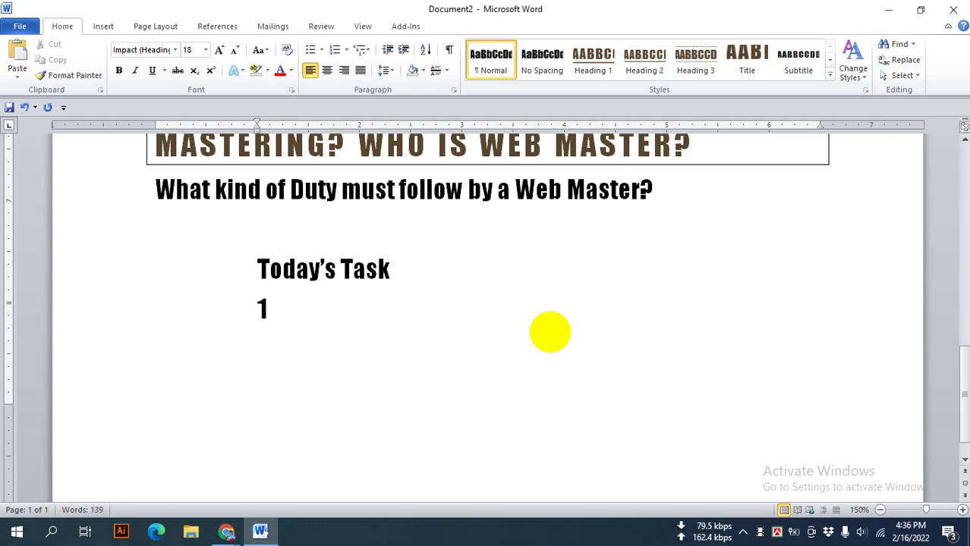
{"action": "type", "text": ". inde"}
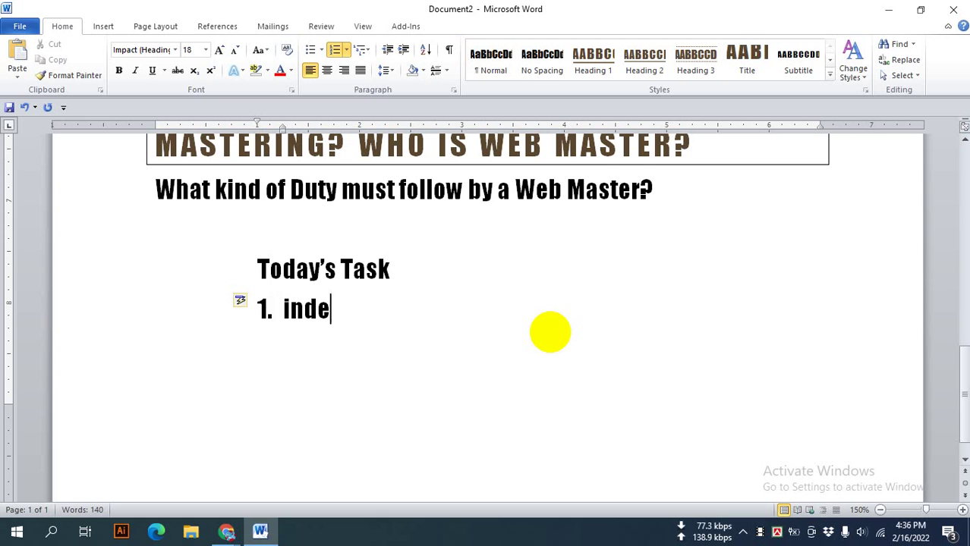
{"action": "type", "text": "nt"}
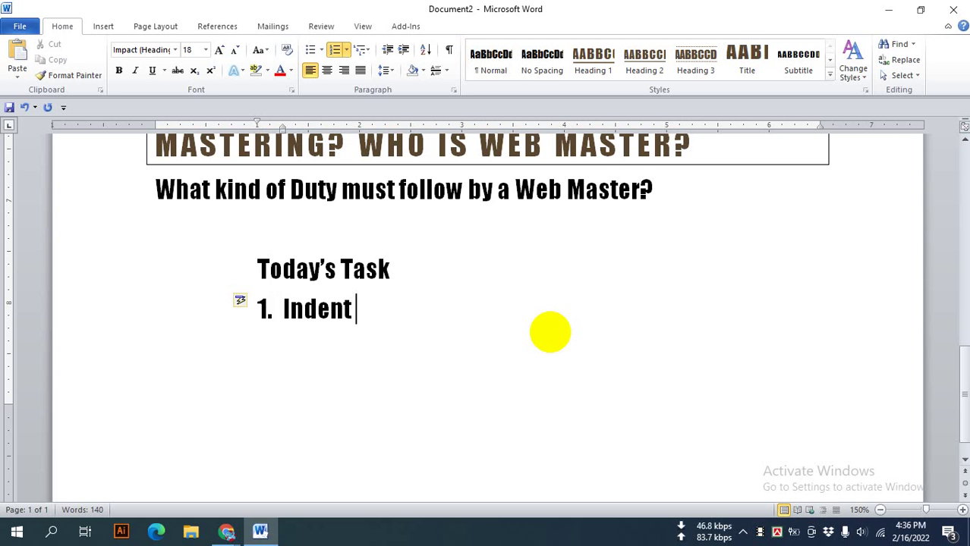
{"action": "key", "text": "Return"}
{"action": "type", "text": "s"}
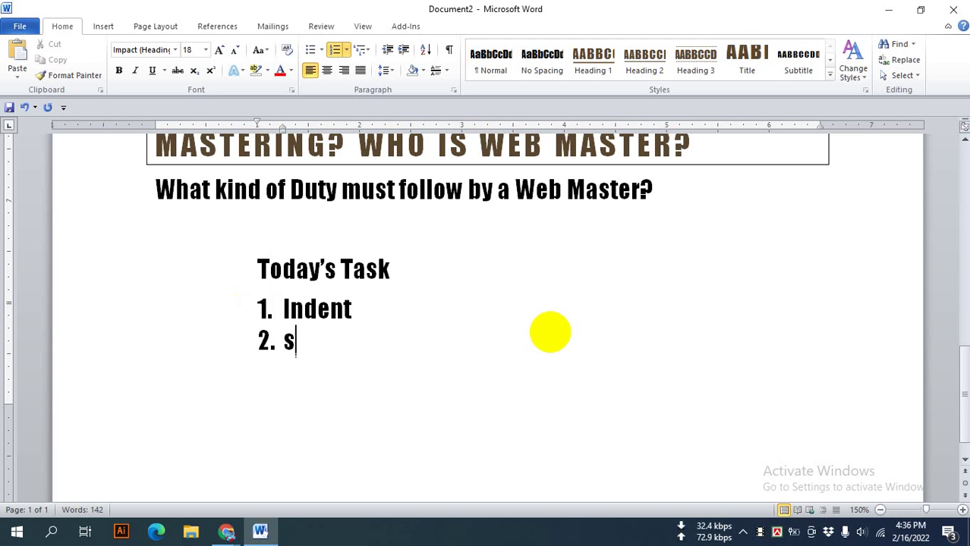
{"action": "type", "text": "ort"}
{"action": "key", "text": "Return"}
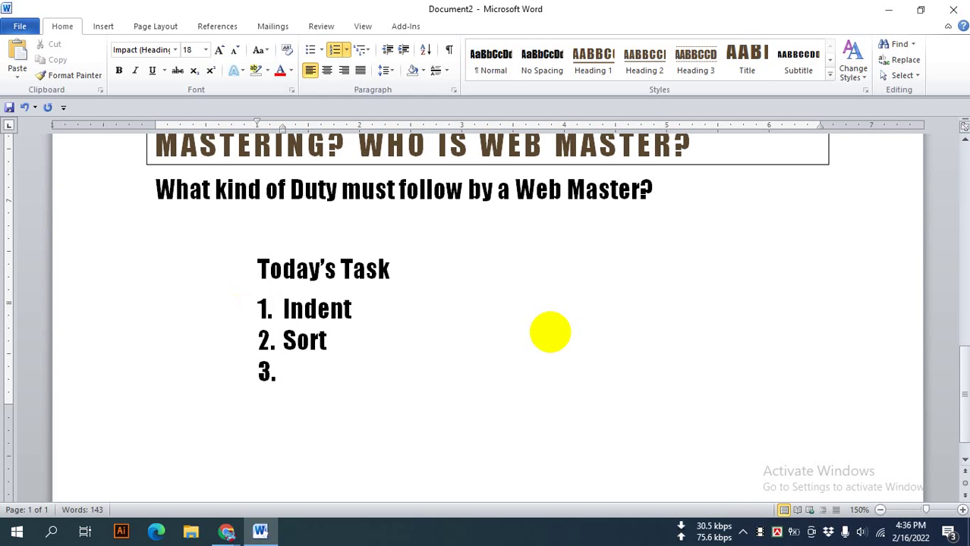
{"action": "type", "text": "line"}
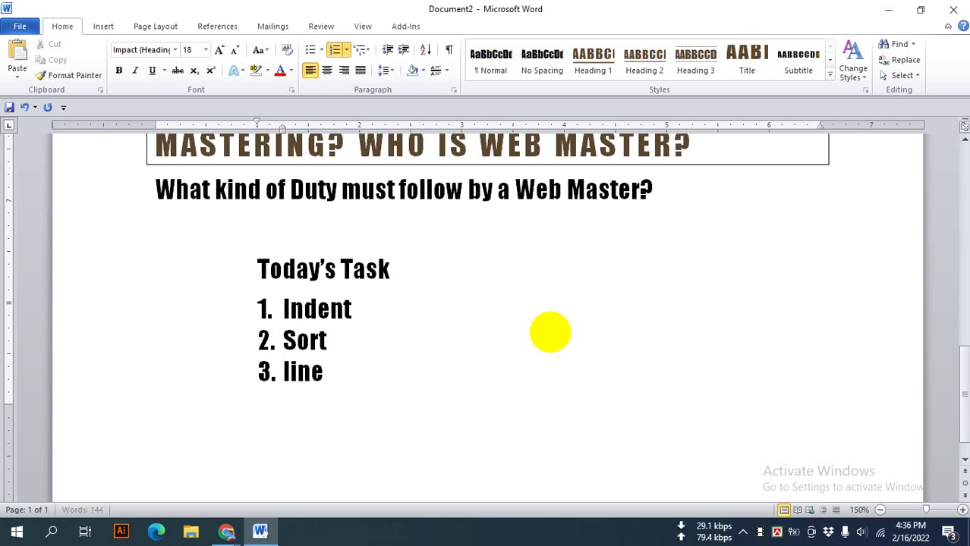
{"action": "type", "text": " and "}
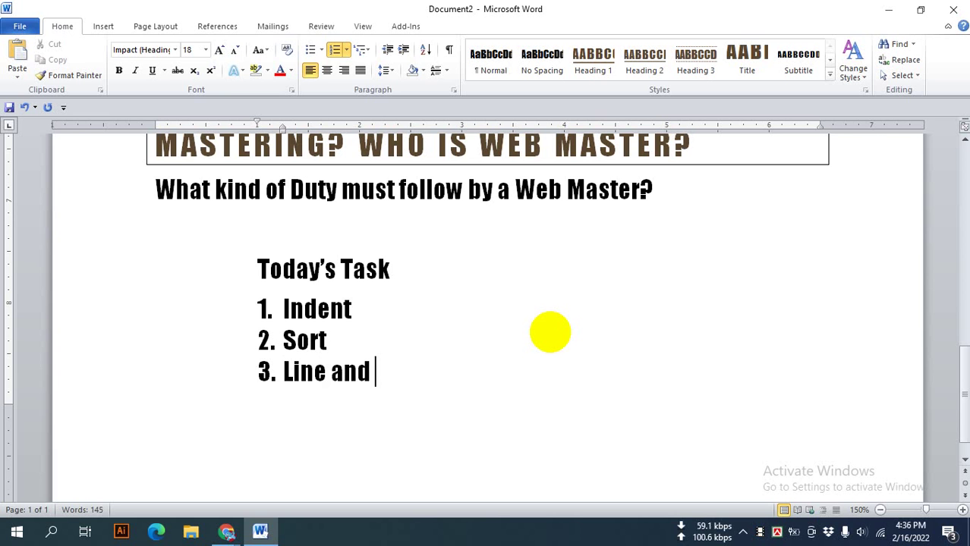
{"action": "type", "text": "spa"}
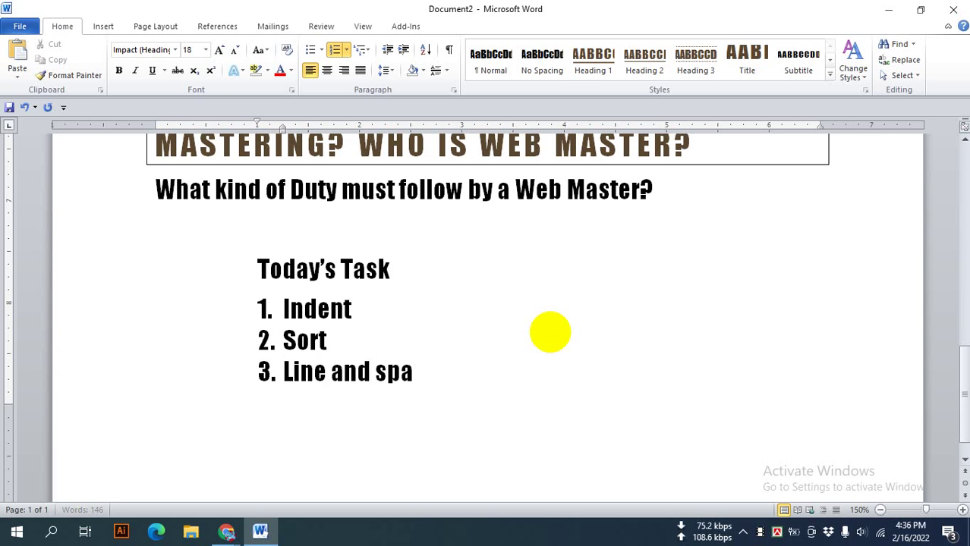
{"action": "type", "text": "cing"}
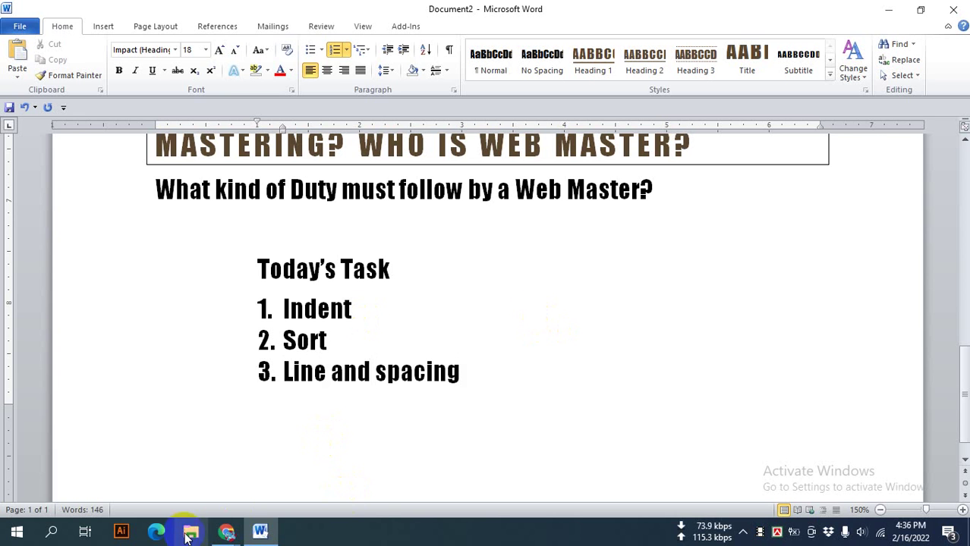
- Bring the Google Meet call forward and admit the waiting participant
{"action": "mouse_move", "coordinate": [227, 531]}
{"action": "left_click", "coordinate": [149, 462]}
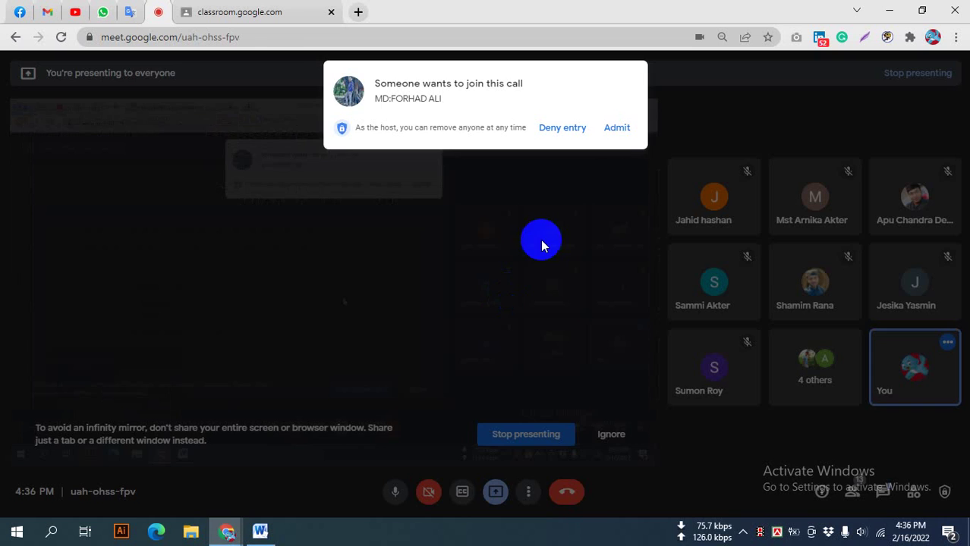
{"action": "left_click", "coordinate": [624, 131]}
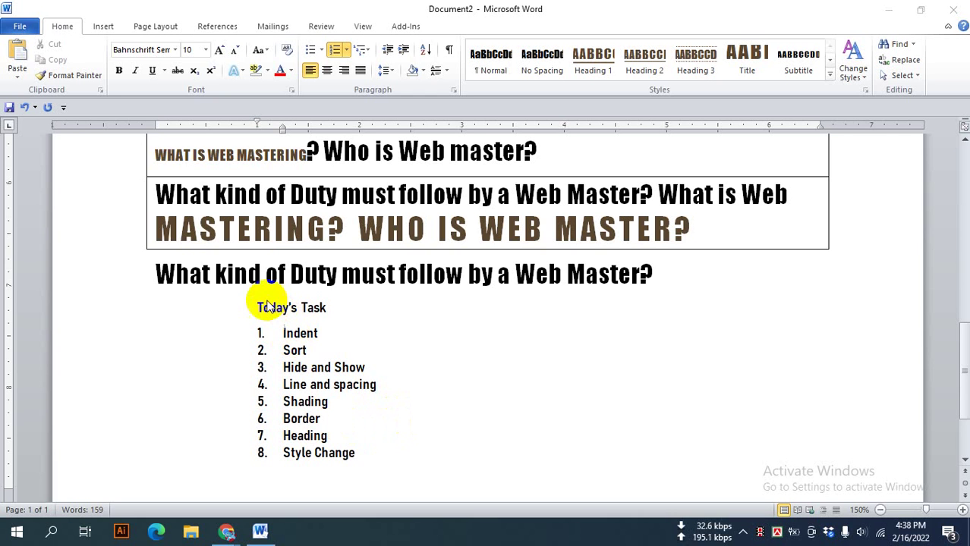
- Set the Today's Task heading and its eight-item numbered list to 11 pt
{"action": "scroll", "coordinate": [327, 311], "scroll_direction": "down", "scroll_amount": 3}
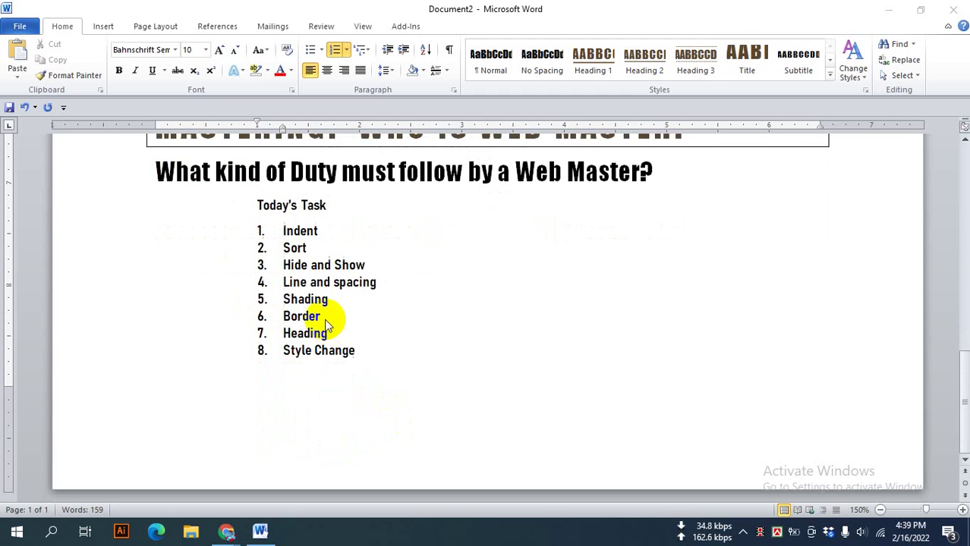
{"action": "scroll", "coordinate": [328, 309], "scroll_direction": "up", "scroll_amount": 1}
{"action": "scroll", "coordinate": [329, 307], "scroll_direction": "down", "scroll_amount": 1, "text": "ctrl"}
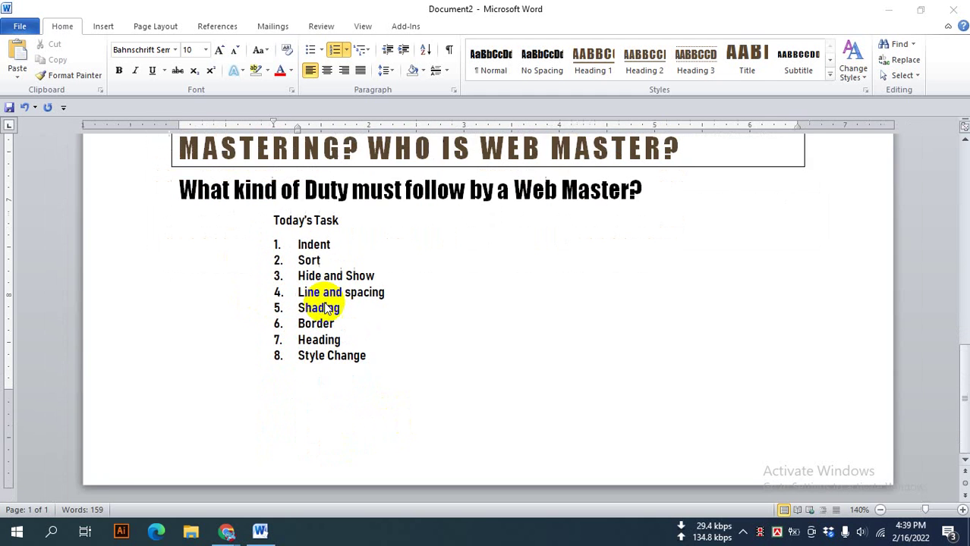
{"action": "scroll", "coordinate": [329, 307], "scroll_direction": "down", "scroll_amount": 1, "text": "ctrl"}
{"action": "left_click", "coordinate": [383, 291]}
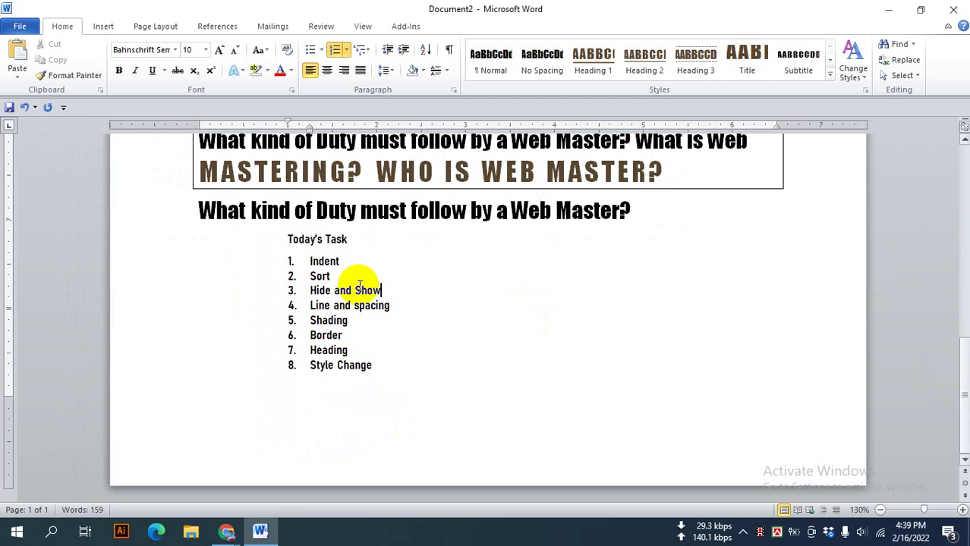
{"action": "left_click_drag", "start_coordinate": [289, 241], "coordinate": [383, 363]}
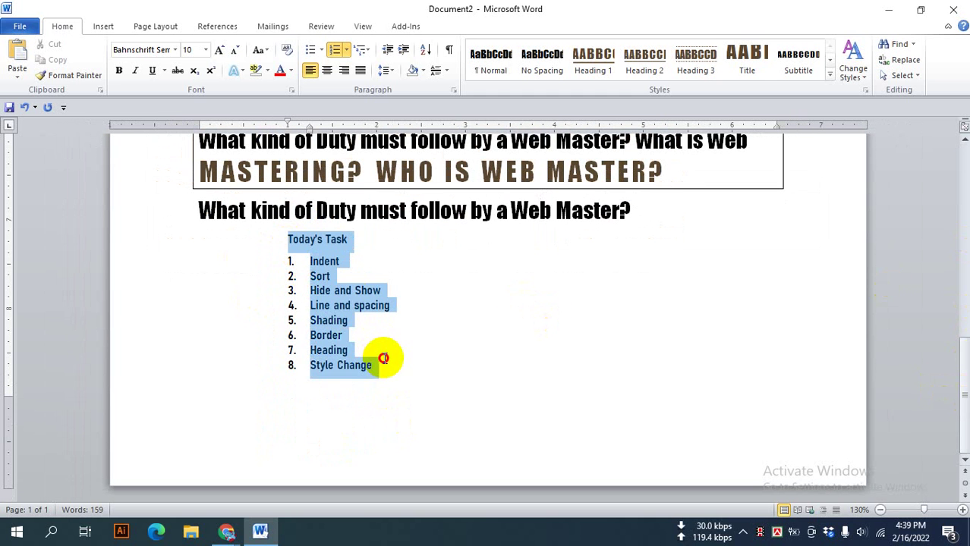
{"action": "key", "text": "ctrl+shift+period"}
{"action": "key", "text": "ctrl+shift+period"}
{"action": "key", "text": "ctrl+shift+period"}
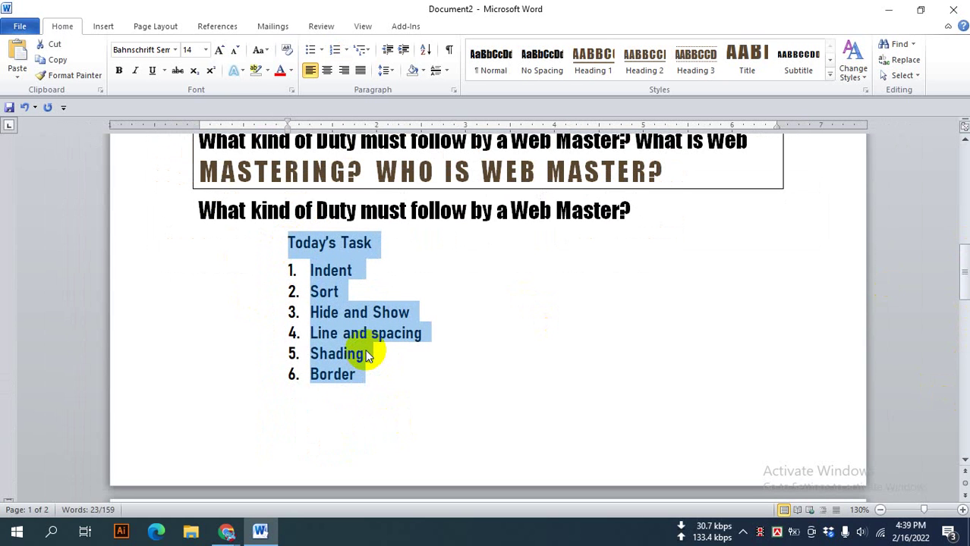
{"action": "key", "text": "ctrl+shift+comma"}
{"action": "key", "text": "ctrl+shift+comma"}
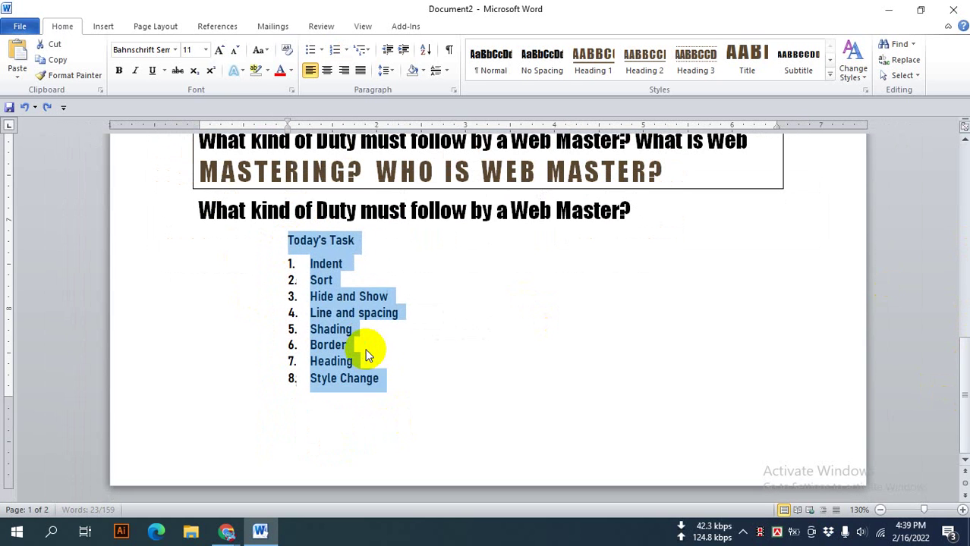
{"action": "left_click", "coordinate": [396, 374]}
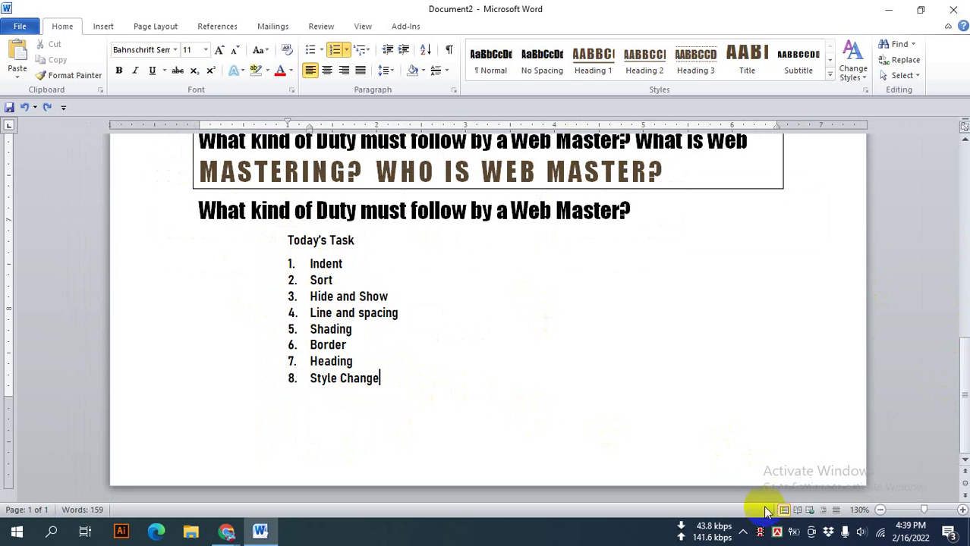